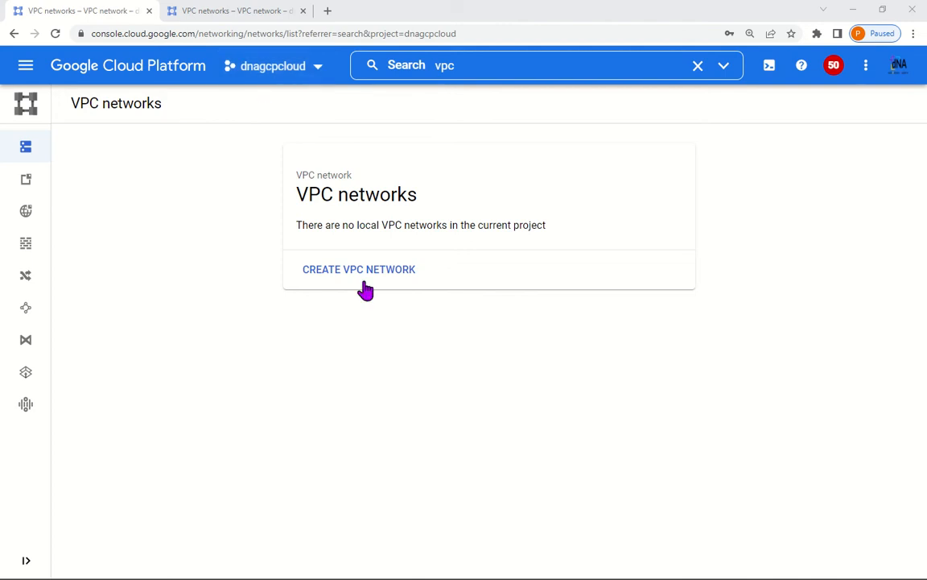
Step: Start a VPC network named vpcnw1-gcp, then check the dnaawscloud tab's empty network list
{"action": "left_click", "coordinate": [405, 268]}
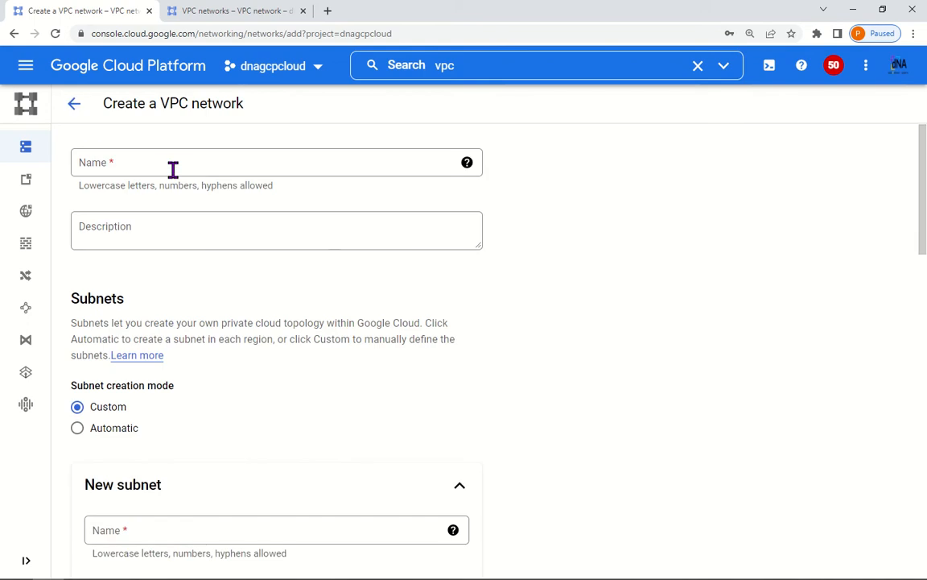
{"action": "left_click", "coordinate": [173, 169]}
{"action": "type", "text": "vpcnw1-gcp"}
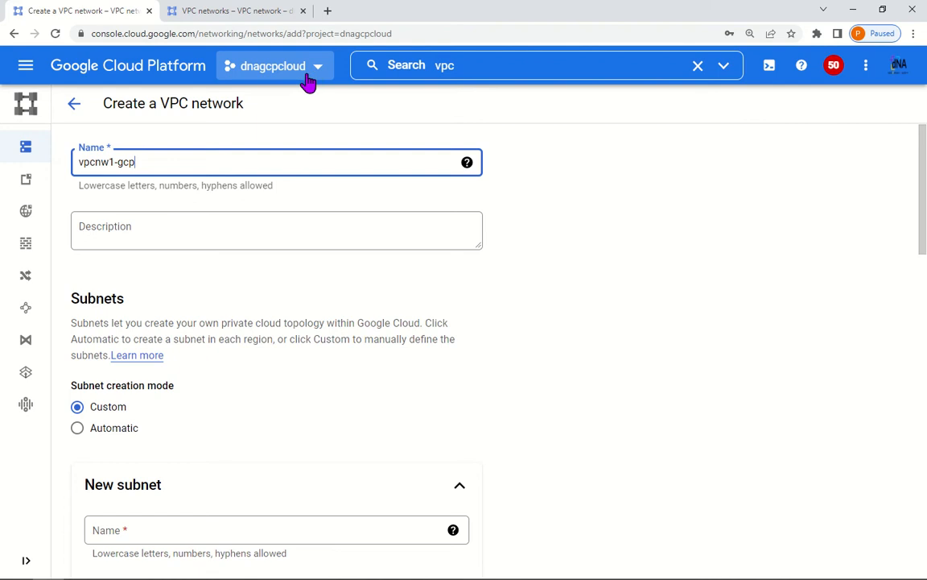
{"action": "left_click", "coordinate": [238, 11]}
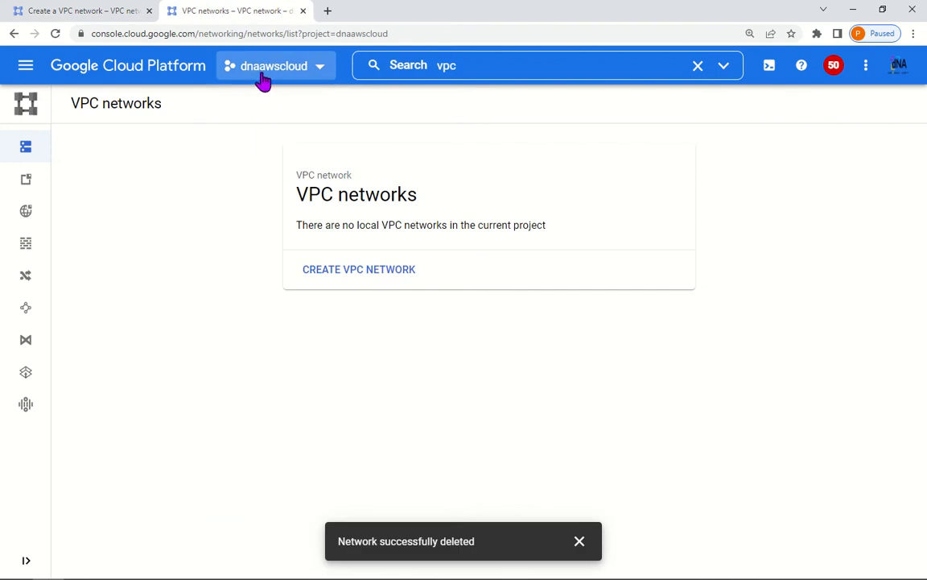
Step: Back on the vpcnw1-gcp form, copy the subnet label us-c1-vpcnw1-sub1 from the PowerPoint diagram
{"action": "left_click", "coordinate": [71, 10]}
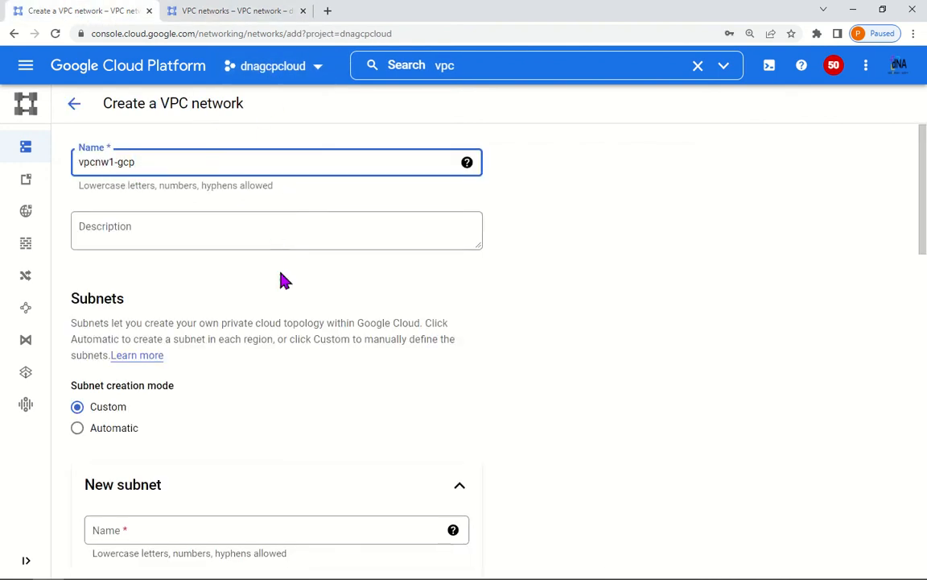
{"action": "scroll", "coordinate": [247, 286], "scroll_direction": "down", "scroll_amount": 2}
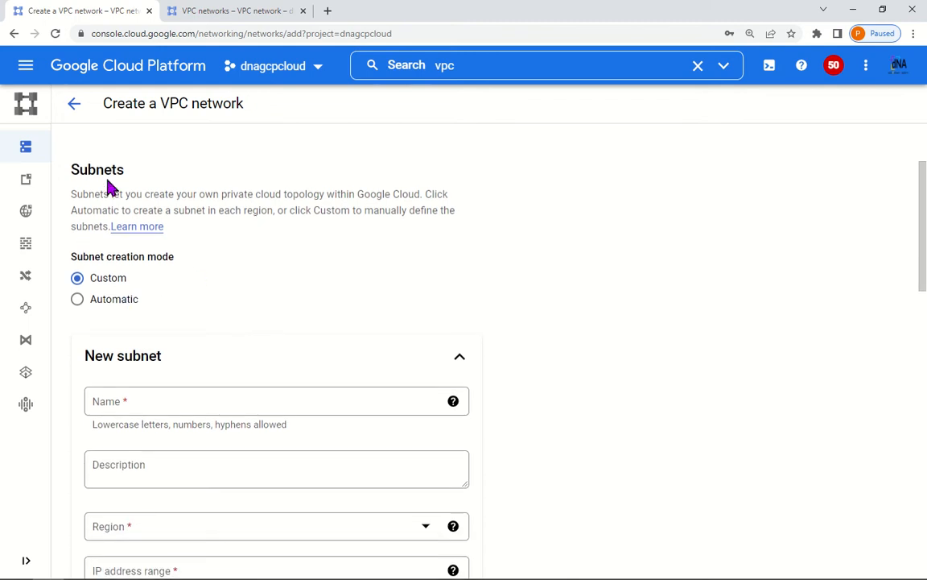
{"action": "scroll", "coordinate": [166, 286], "scroll_direction": "up", "scroll_amount": 2}
{"action": "scroll", "coordinate": [177, 287], "scroll_direction": "down", "scroll_amount": 4}
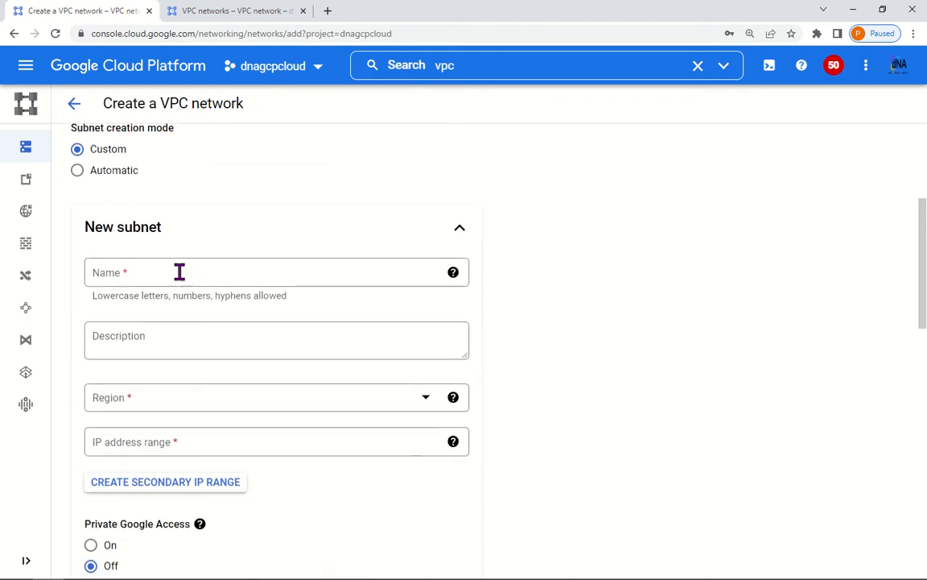
{"action": "left_click", "coordinate": [180, 266]}
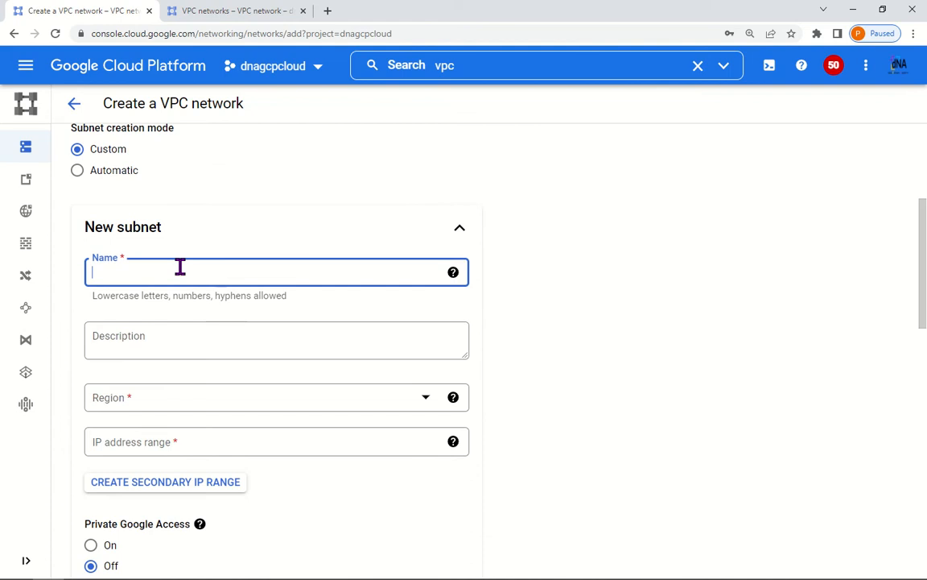
{"action": "key", "text": "alt+Tab"}
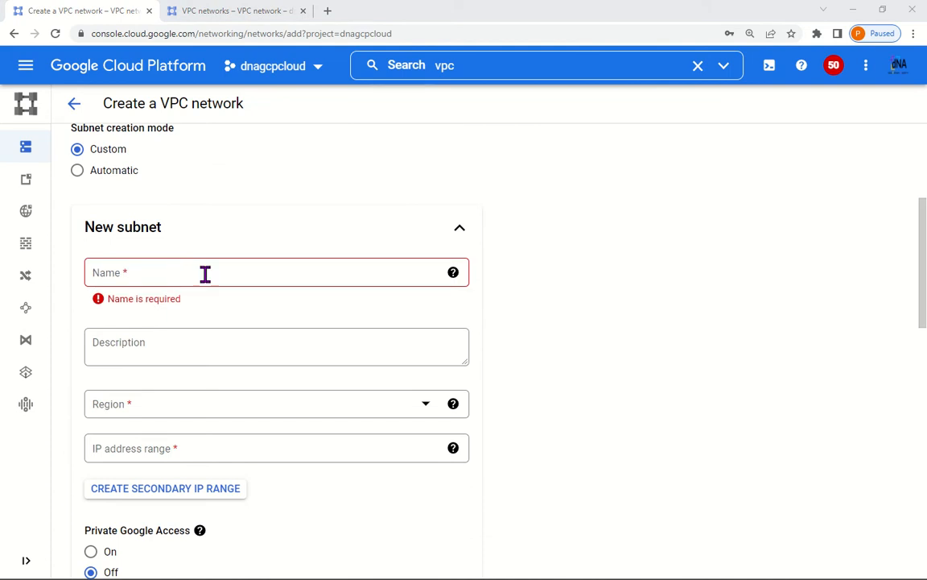
{"action": "key", "text": "alt+Tab"}
{"action": "key", "text": "alt+Tab"}
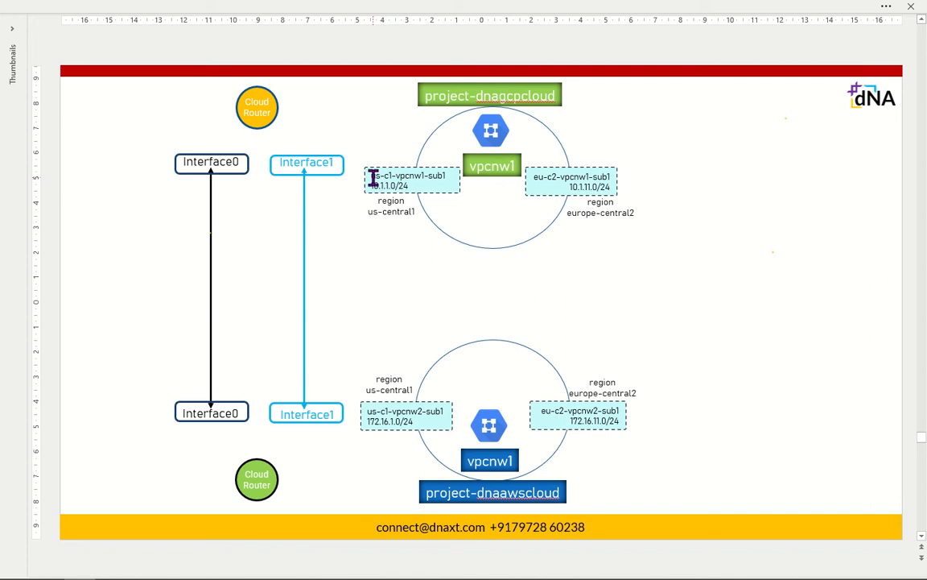
{"action": "left_click_drag", "start_coordinate": [371, 175], "coordinate": [449, 177]}
{"action": "key", "text": "ctrl+c"}
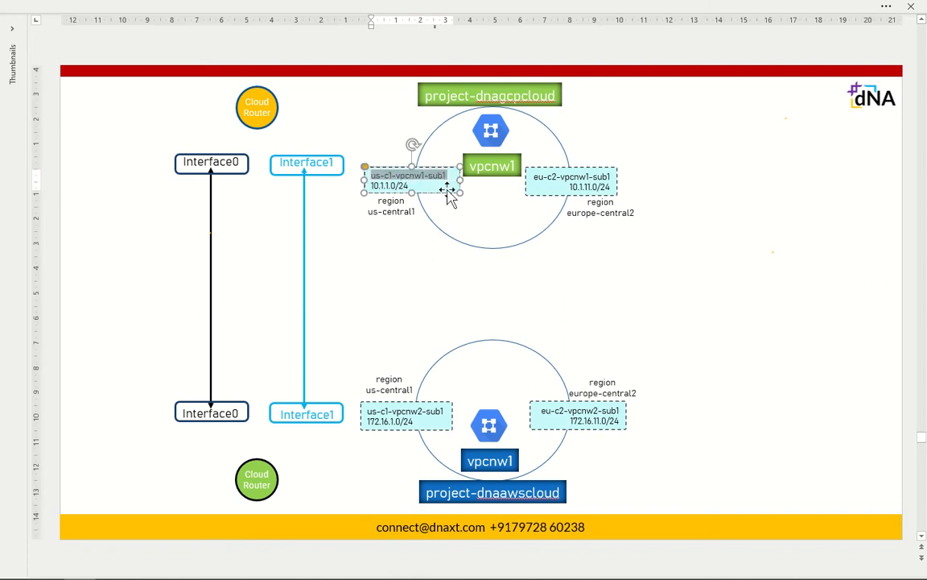
{"action": "key", "text": "alt+Tab"}
{"action": "left_click", "coordinate": [162, 272]}
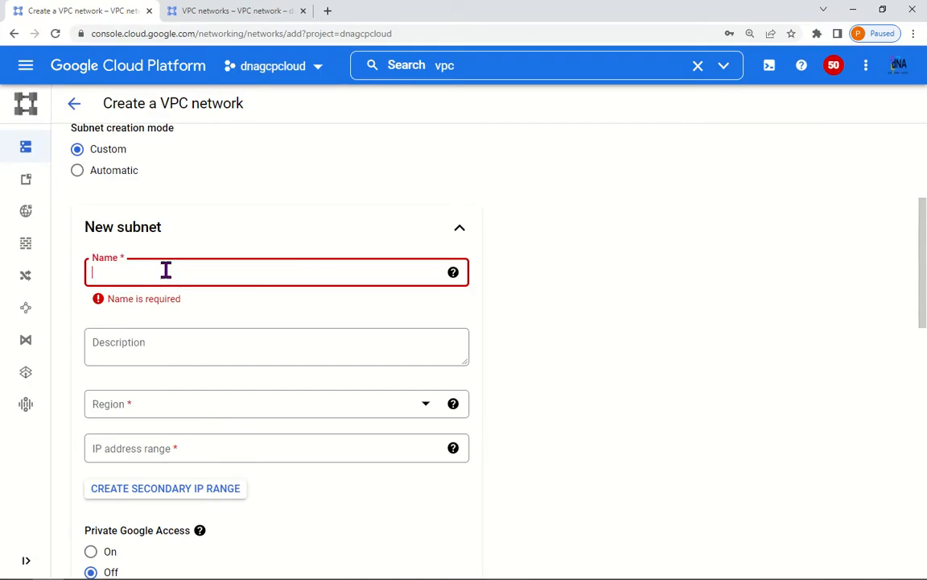
Step: Paste us-c1-vpcnw1-sub1 as the subnet name, choose us-central1, enter 10.1.1.0/24, and confirm
{"action": "key", "text": "ctrl+v"}
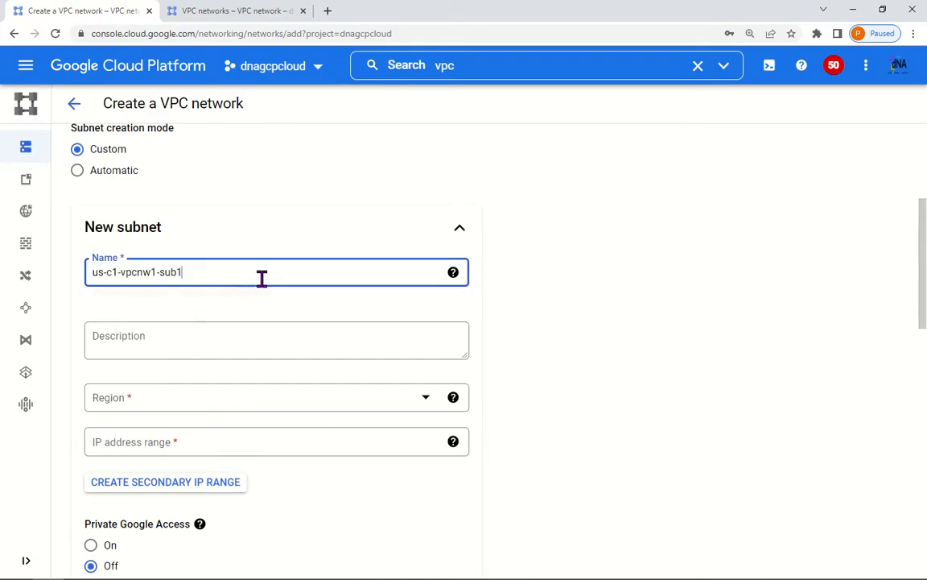
{"action": "left_click", "coordinate": [161, 408]}
{"action": "scroll", "coordinate": [186, 325], "scroll_direction": "down", "scroll_amount": 3}
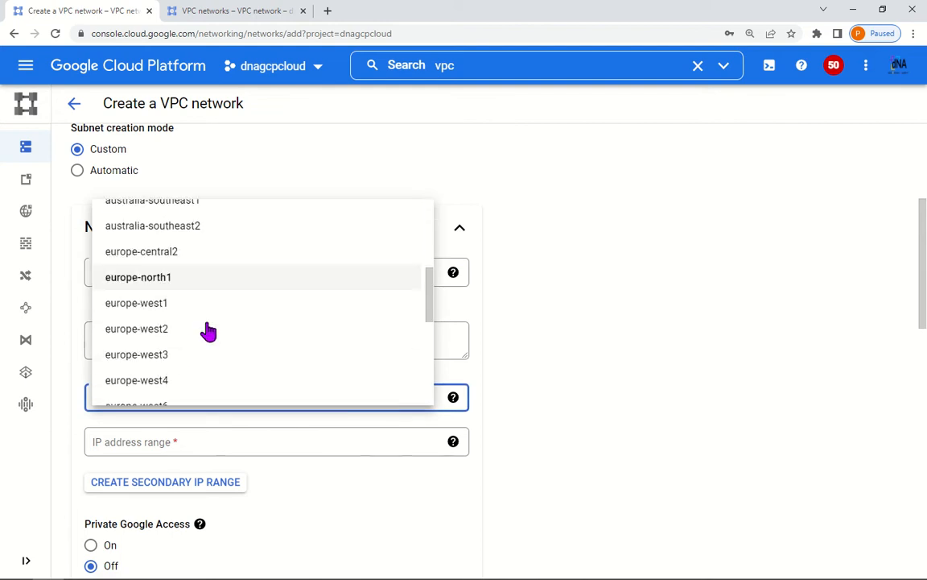
{"action": "scroll", "coordinate": [208, 330], "scroll_direction": "down", "scroll_amount": 4}
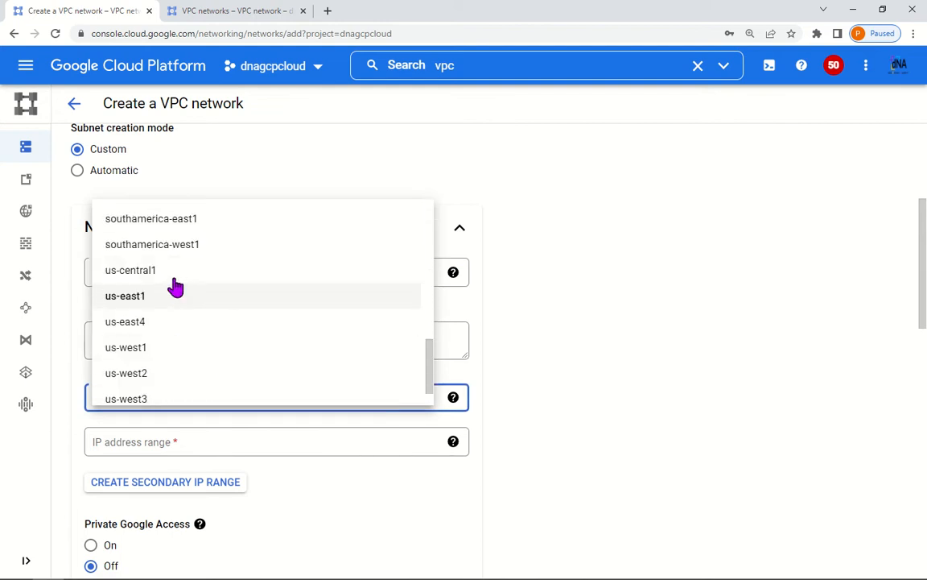
{"action": "left_click", "coordinate": [174, 272]}
{"action": "left_click", "coordinate": [176, 441]}
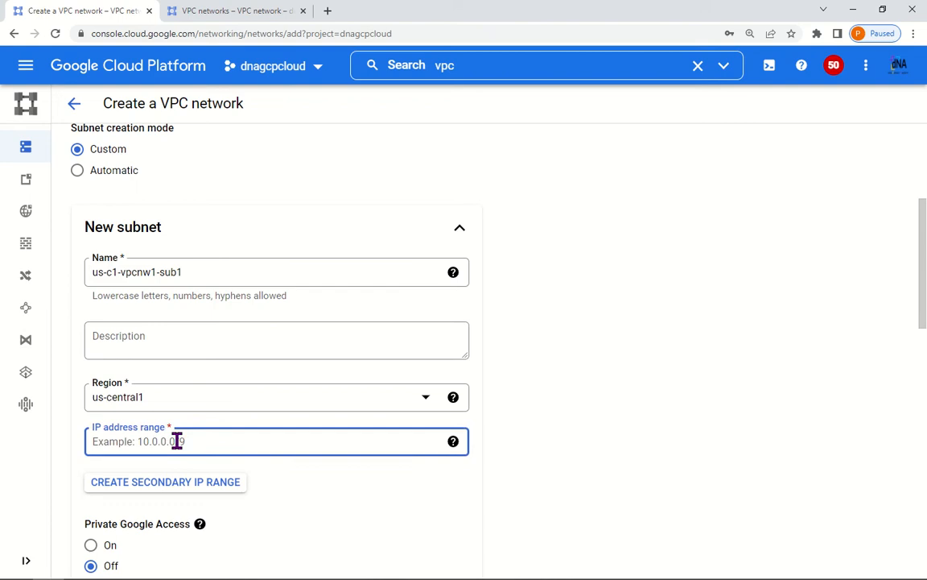
{"action": "key", "text": "alt+Tab"}
{"action": "key", "text": "alt+Tab"}
{"action": "type", "text": "10.1"}
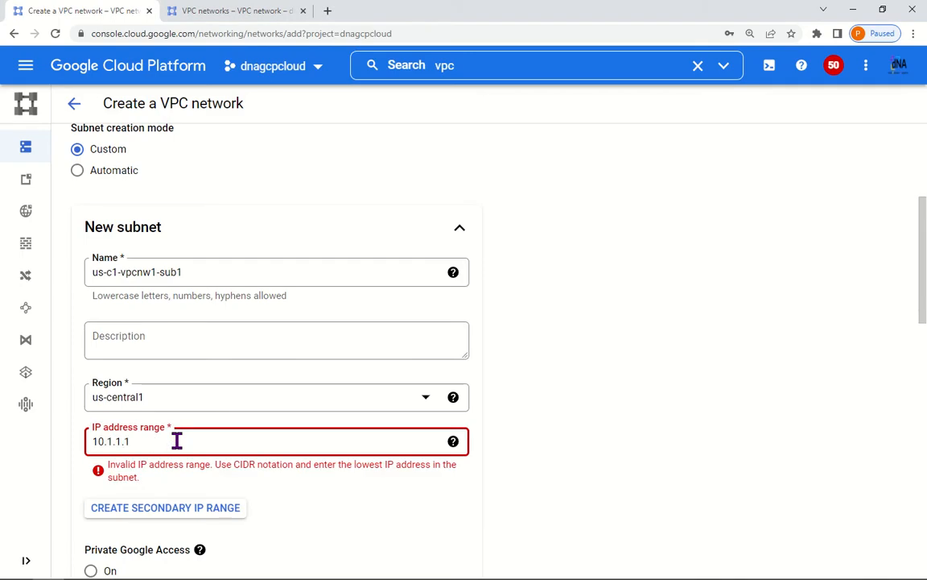
{"action": "type", "text": ".1.0/24"}
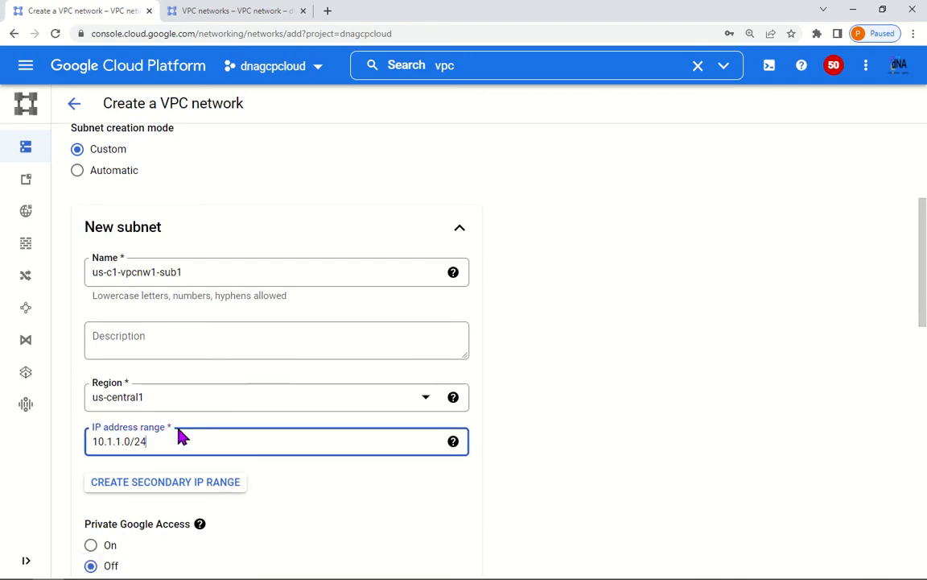
{"action": "key", "text": "ctrl+plus"}
{"action": "scroll", "coordinate": [400, 424], "scroll_direction": "down", "scroll_amount": 5}
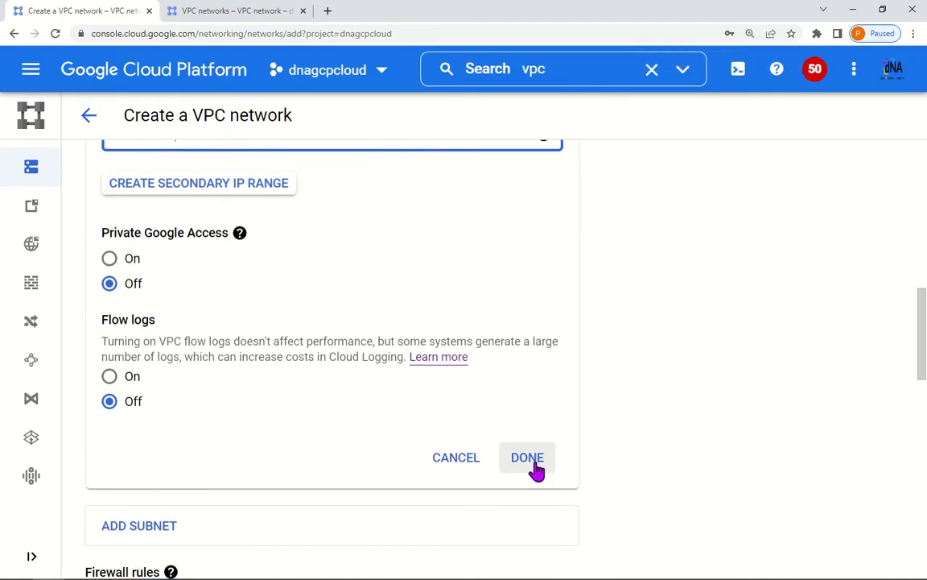
{"action": "left_click", "coordinate": [533, 465]}
Step: Add a second subnet named europe-c2-vpcnw1-sub1 by editing the pasted us-c1 name
{"action": "scroll", "coordinate": [393, 439], "scroll_direction": "up", "scroll_amount": 4}
{"action": "scroll", "coordinate": [347, 407], "scroll_direction": "down", "scroll_amount": 1}
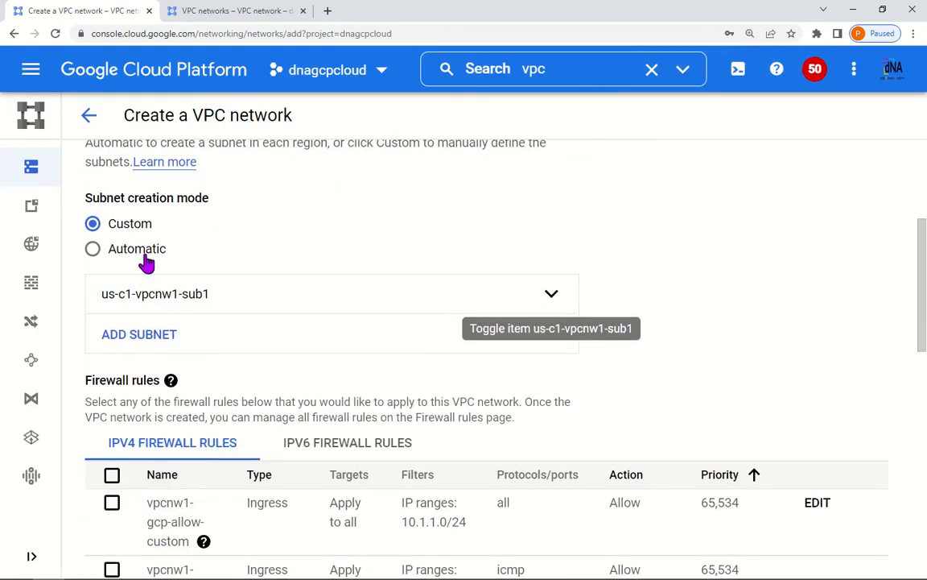
{"action": "left_click", "coordinate": [148, 335]}
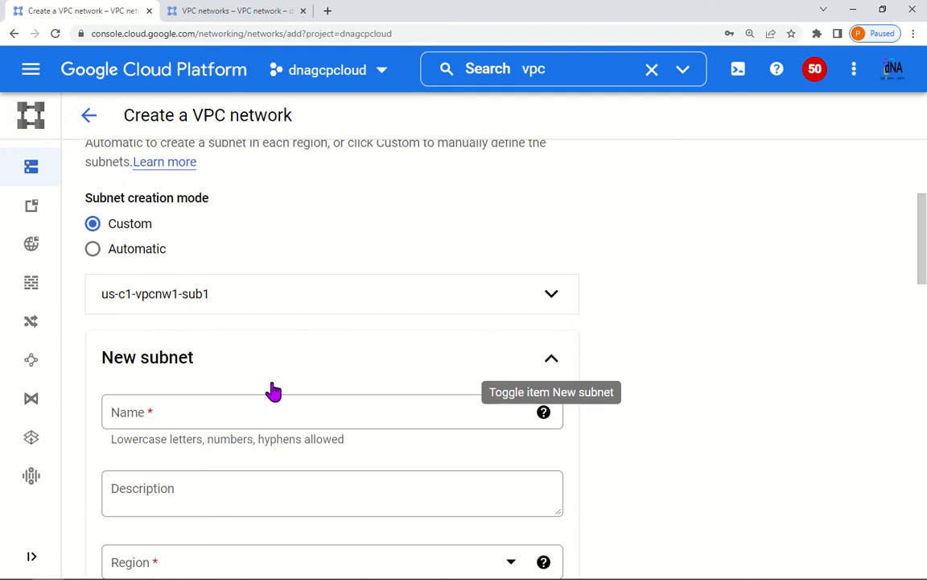
{"action": "scroll", "coordinate": [272, 389], "scroll_direction": "down", "scroll_amount": 1}
{"action": "left_click", "coordinate": [197, 348]}
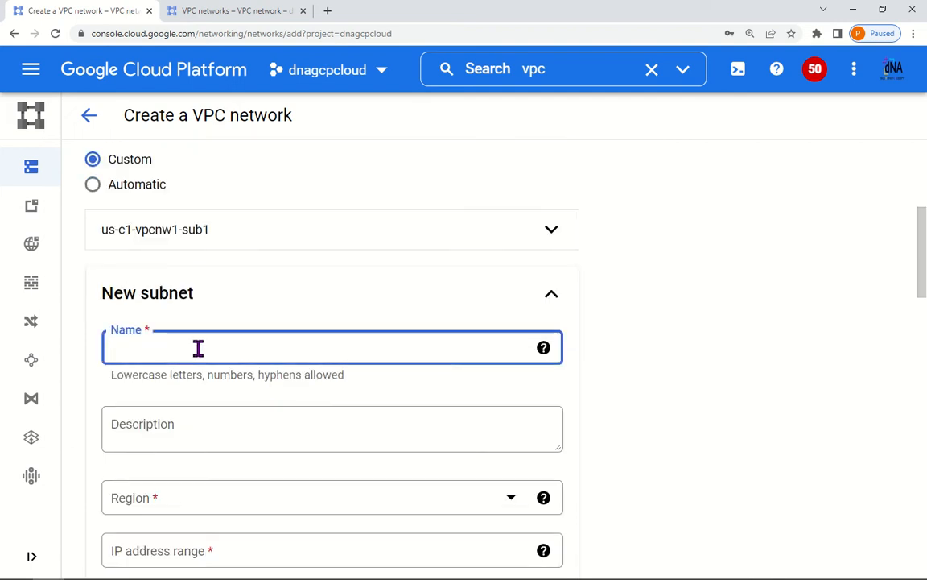
{"action": "key", "text": "ctrl+v"}
{"action": "key", "text": "alt+Tab"}
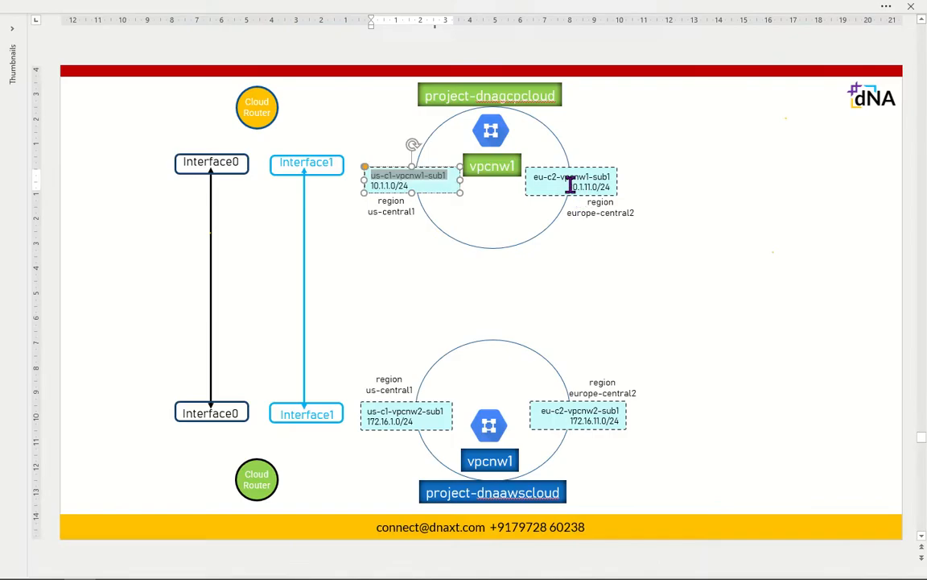
{"action": "key", "text": "alt+Tab"}
{"action": "left_click", "coordinate": [124, 350]}
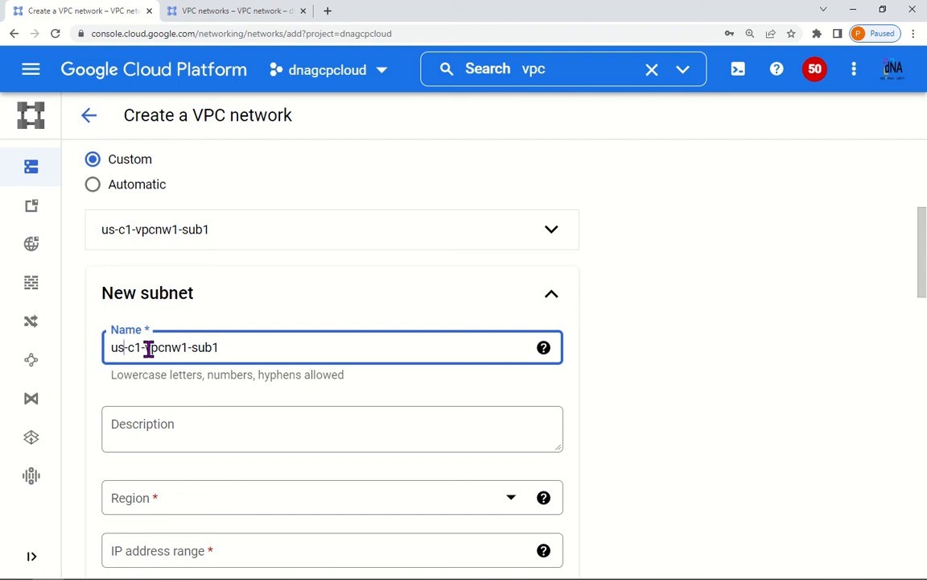
{"action": "key", "text": "BackSpace"}
{"action": "key", "text": "BackSpace"}
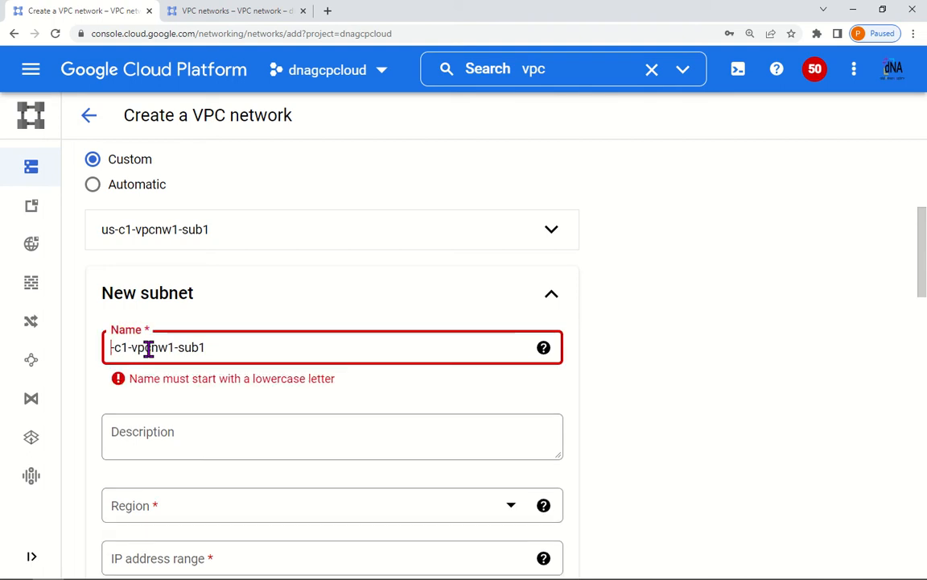
{"action": "type", "text": "europe"}
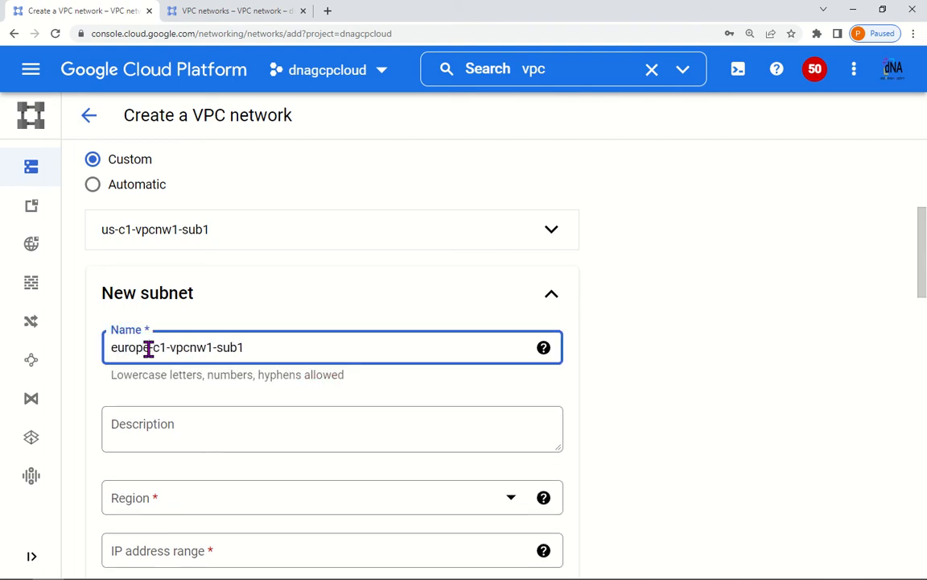
{"action": "left_click", "coordinate": [160, 347]}
Step: Set the second subnet's region to europe-central2 and its range to 10.1.11.0/24
{"action": "scroll", "coordinate": [285, 379], "scroll_direction": "down", "scroll_amount": 1}
{"action": "scroll", "coordinate": [251, 398], "scroll_direction": "down", "scroll_amount": 1}
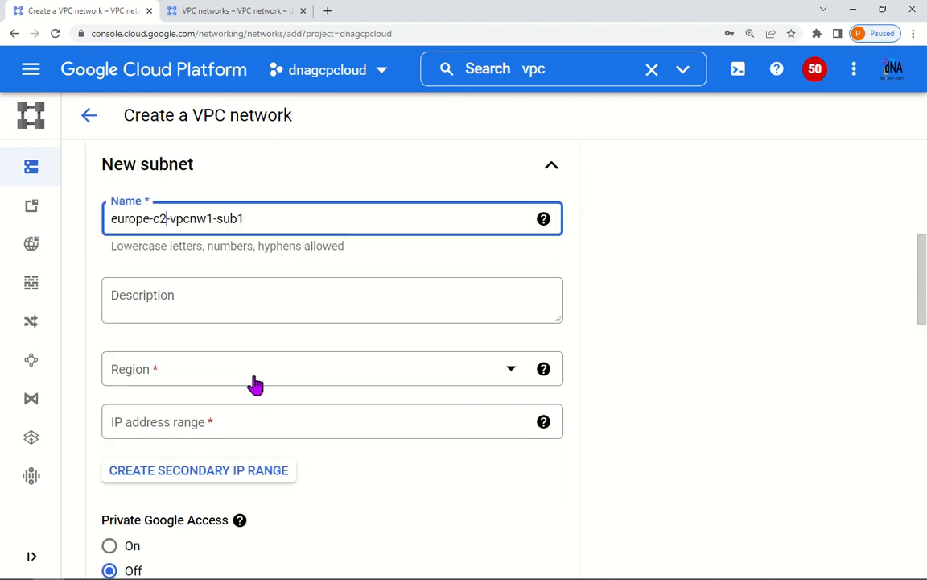
{"action": "left_click", "coordinate": [250, 376]}
{"action": "scroll", "coordinate": [261, 314], "scroll_direction": "down", "scroll_amount": 2}
{"action": "scroll", "coordinate": [262, 316], "scroll_direction": "down", "scroll_amount": 2}
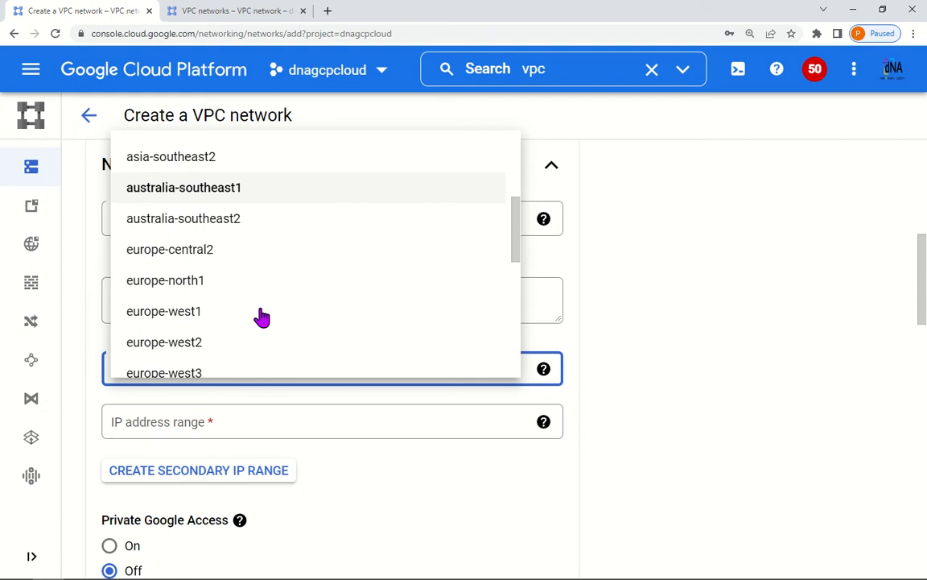
{"action": "left_click", "coordinate": [215, 239]}
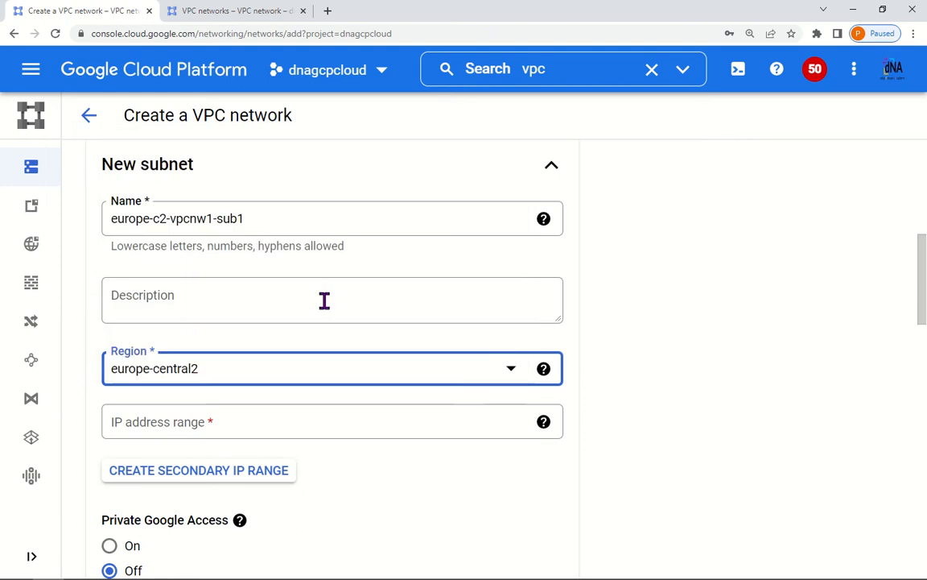
{"action": "left_click", "coordinate": [232, 421]}
{"action": "type", "text": "10.1."}
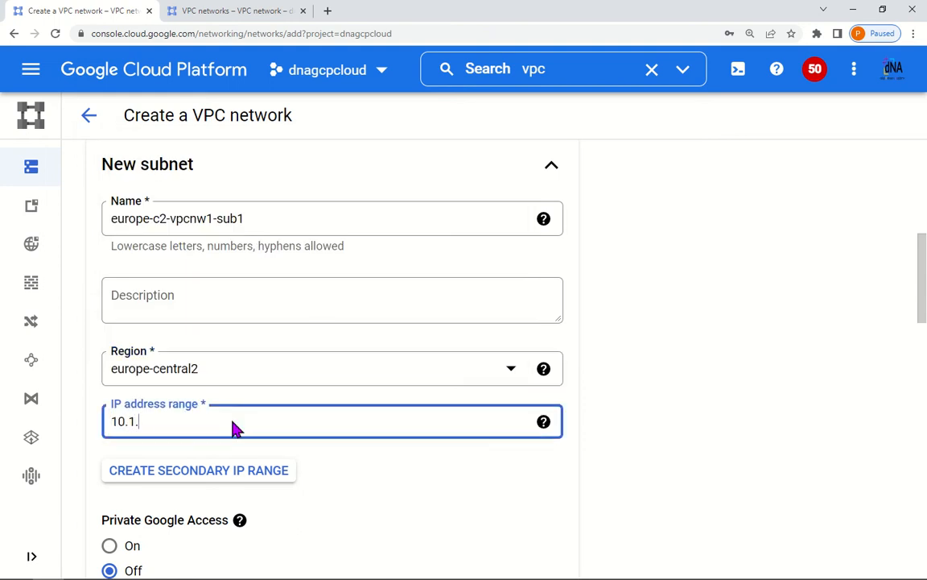
{"action": "type", "text": "11.0/24"}
{"action": "left_click", "coordinate": [635, 424]}
{"action": "scroll", "coordinate": [499, 499], "scroll_direction": "down", "scroll_amount": 3}
{"action": "scroll", "coordinate": [524, 519], "scroll_direction": "down", "scroll_amount": 1}
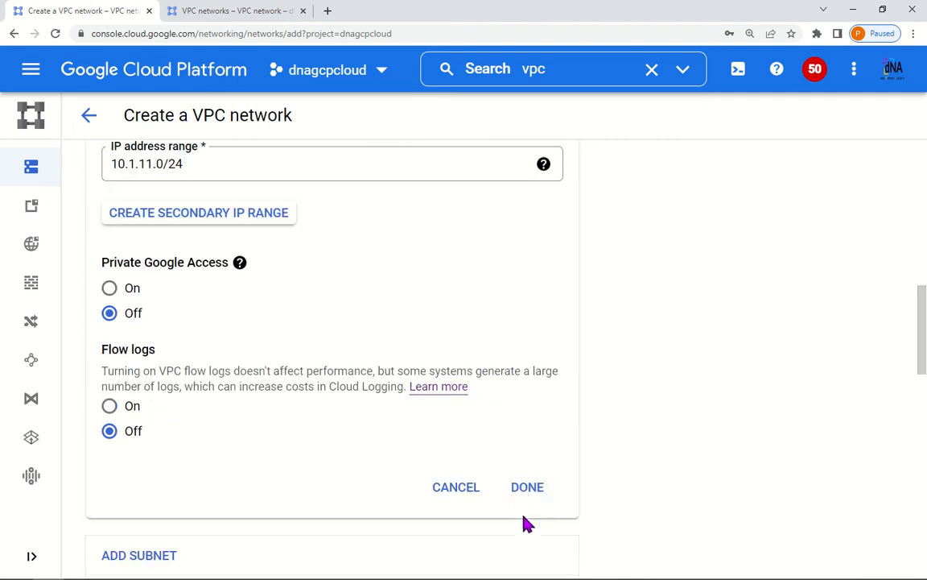
{"action": "left_click", "coordinate": [530, 499]}
Step: Allow all suggested firewall rules, create vpcnw1-gcp, and move to the dnaawscloud project tab
{"action": "scroll", "coordinate": [354, 499], "scroll_direction": "down", "scroll_amount": 3}
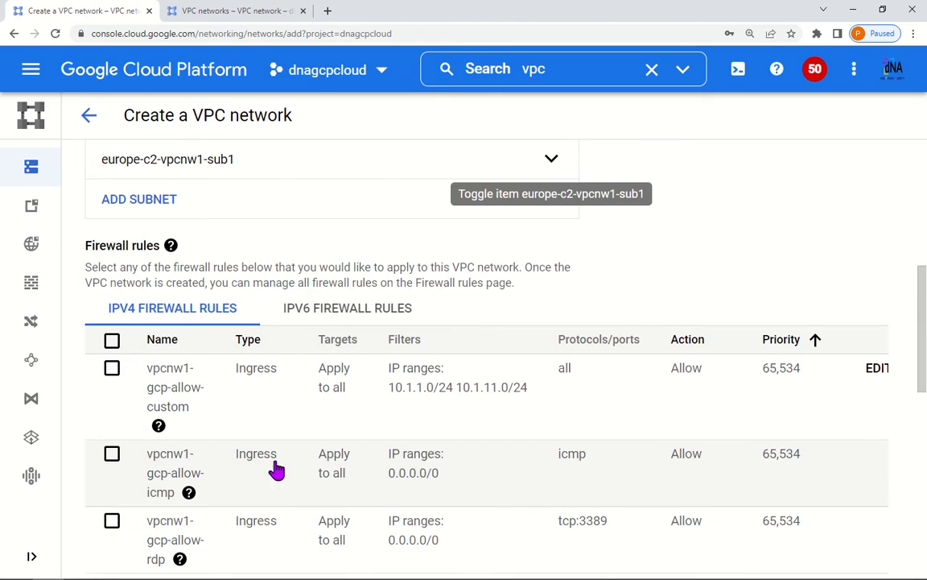
{"action": "left_click", "coordinate": [112, 340]}
{"action": "scroll", "coordinate": [290, 432], "scroll_direction": "down", "scroll_amount": 5}
{"action": "scroll", "coordinate": [303, 432], "scroll_direction": "down", "scroll_amount": 5}
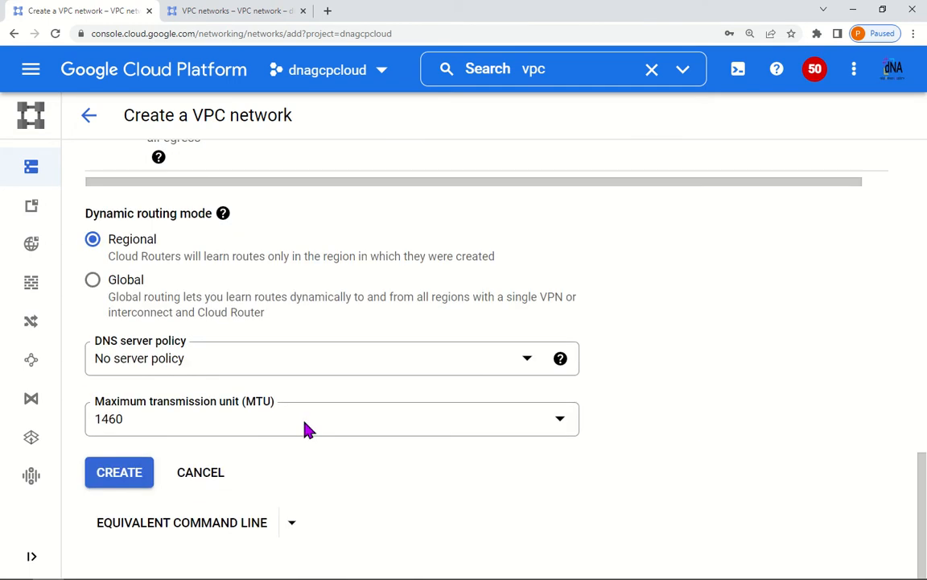
{"action": "left_click", "coordinate": [145, 474]}
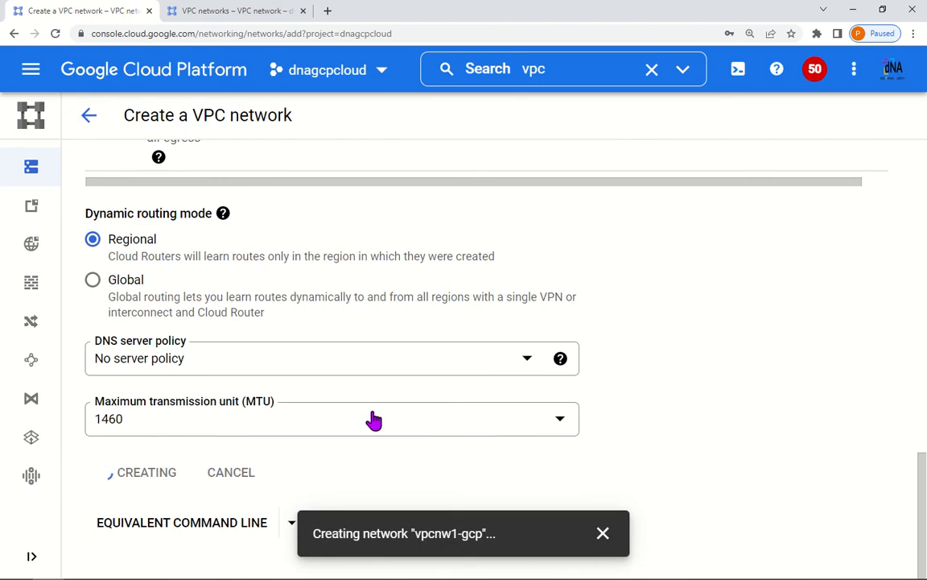
{"action": "left_click", "coordinate": [230, 11]}
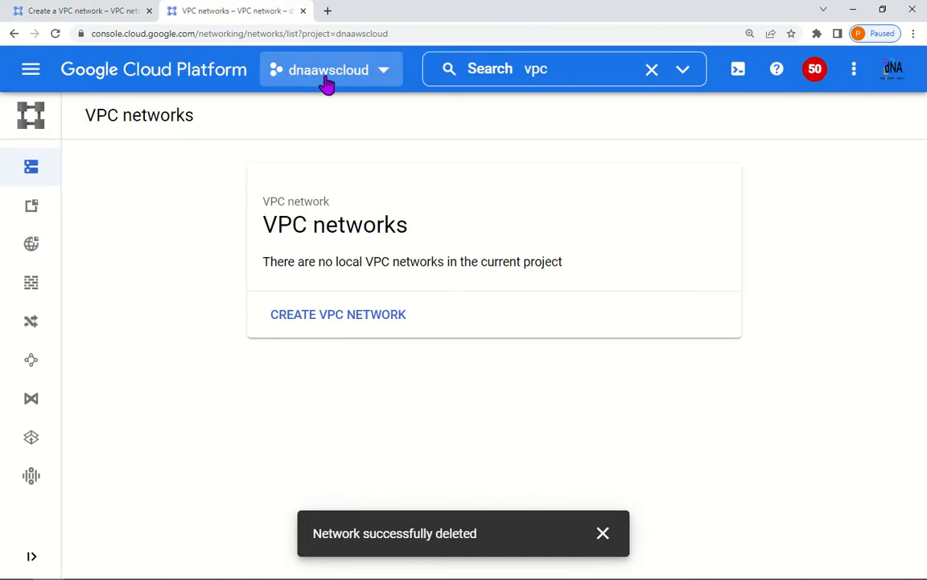
Step: Start a new VPC network in dnaawscloud named vpcnw1-aws
{"action": "left_click", "coordinate": [338, 317]}
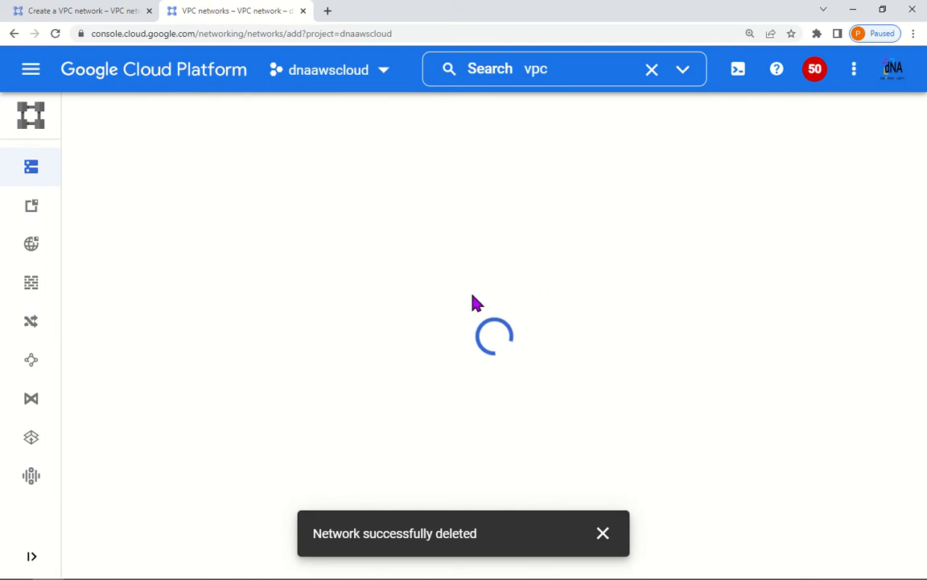
{"action": "left_click", "coordinate": [190, 188]}
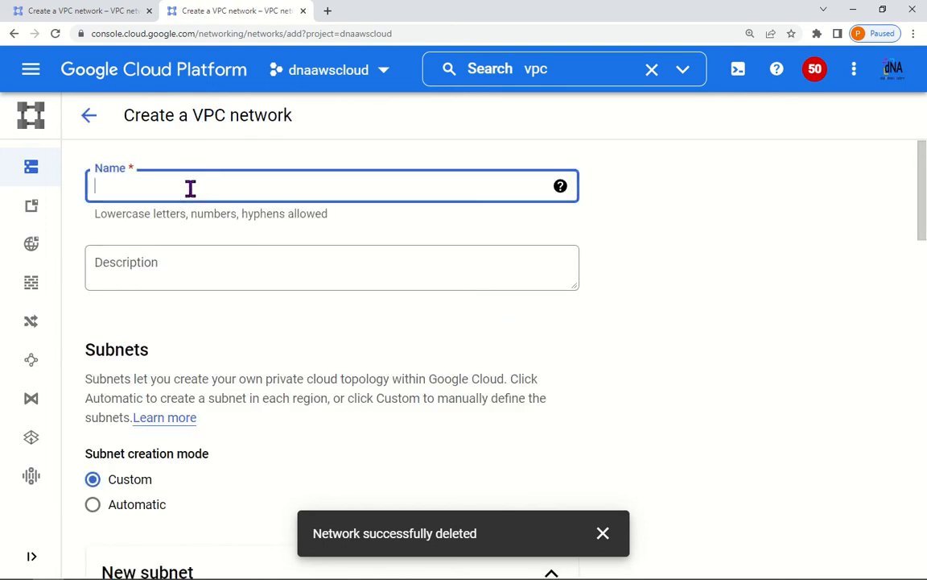
{"action": "type", "text": "vpcnw1-aws"}
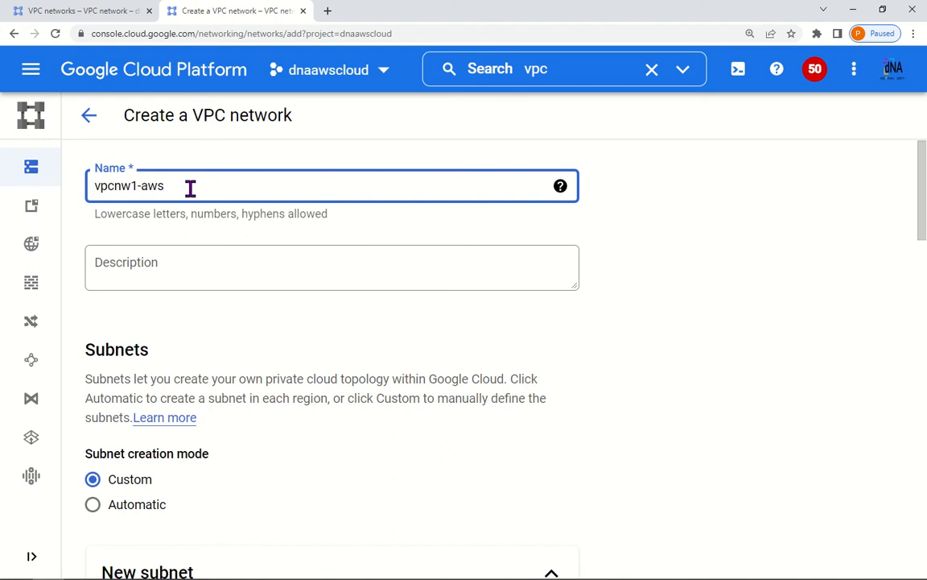
{"action": "left_click", "coordinate": [648, 223]}
Step: Add an aws-suffixed us-c1 subnet in us-central1 with range 172.16.1.0/24
{"action": "scroll", "coordinate": [211, 335], "scroll_direction": "down", "scroll_amount": 2}
{"action": "scroll", "coordinate": [216, 342], "scroll_direction": "down", "scroll_amount": 3}
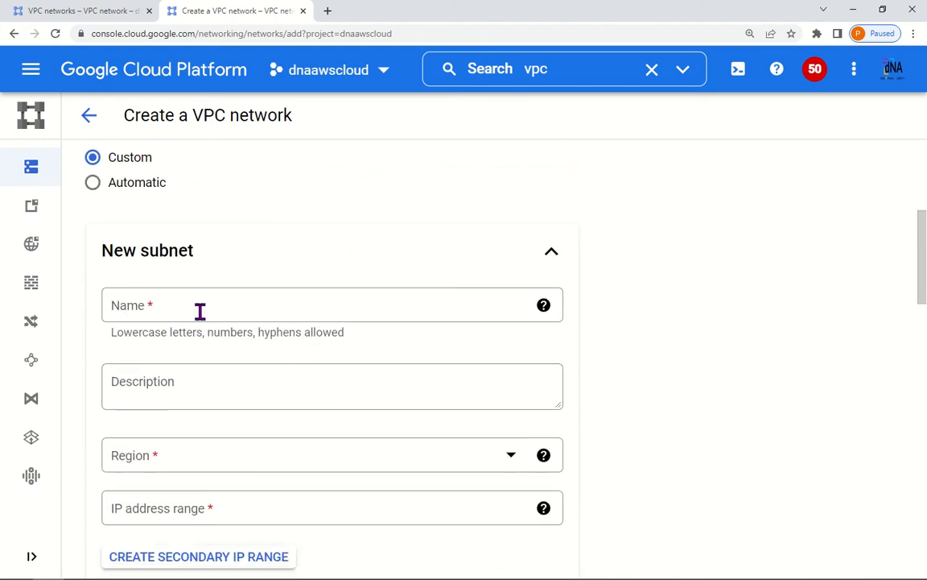
{"action": "left_click", "coordinate": [199, 312]}
{"action": "type", "text": "us-c1-vpcnw1-sub1"}
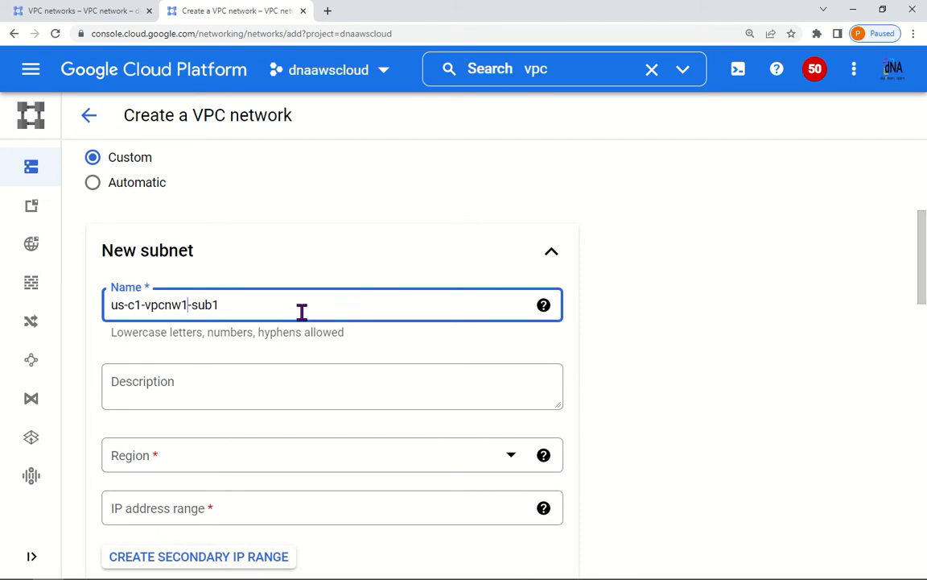
{"action": "type", "text": "-aws"}
{"action": "scroll", "coordinate": [298, 356], "scroll_direction": "down", "scroll_amount": 2}
{"action": "left_click", "coordinate": [250, 336]}
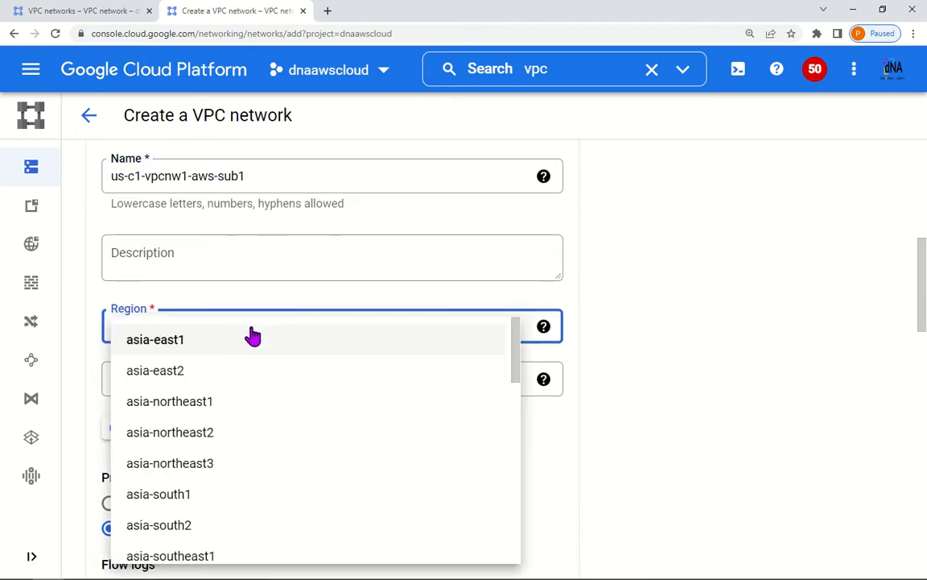
{"action": "scroll", "coordinate": [255, 470], "scroll_direction": "down", "scroll_amount": 3}
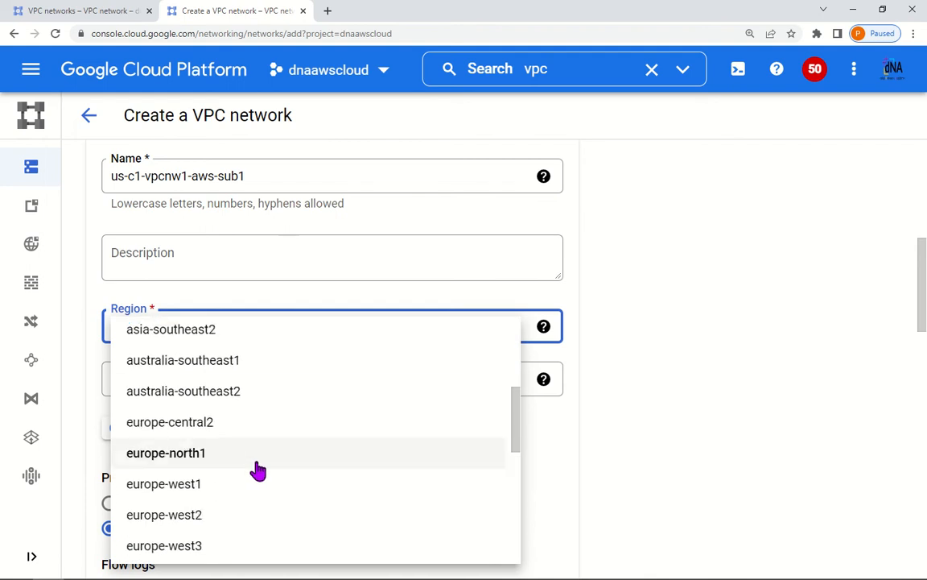
{"action": "scroll", "coordinate": [258, 467], "scroll_direction": "down", "scroll_amount": 5}
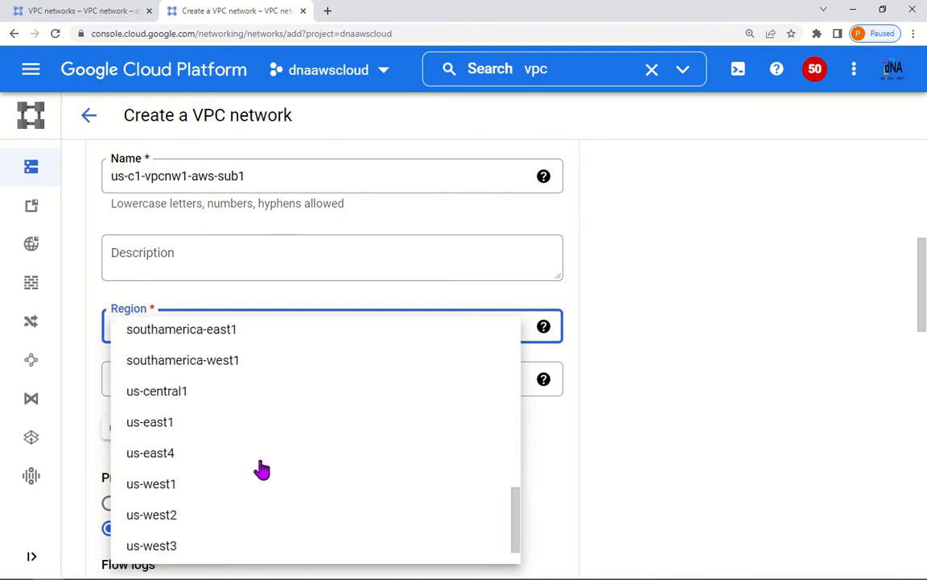
{"action": "left_click", "coordinate": [179, 379]}
{"action": "left_click", "coordinate": [208, 385]}
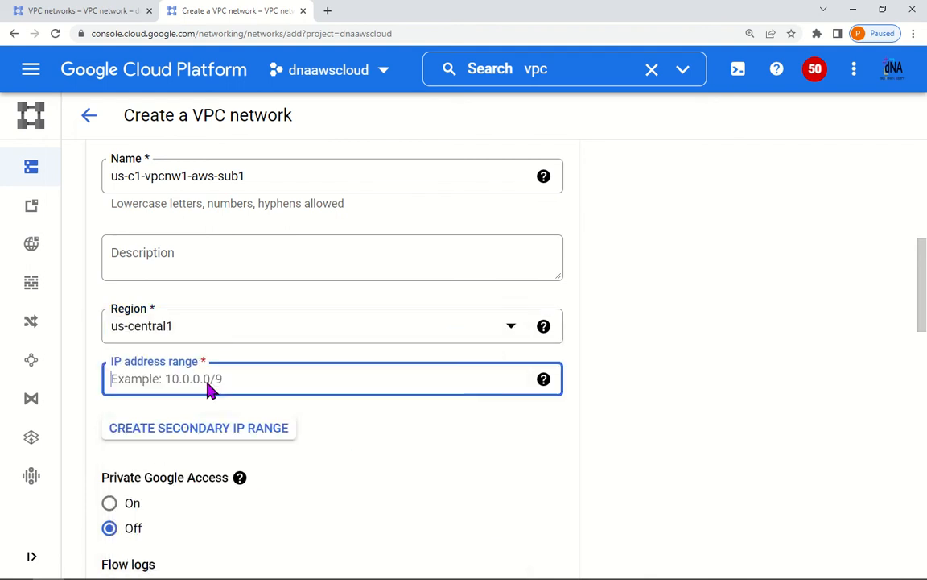
{"action": "type", "text": "172.16.1.0/24"}
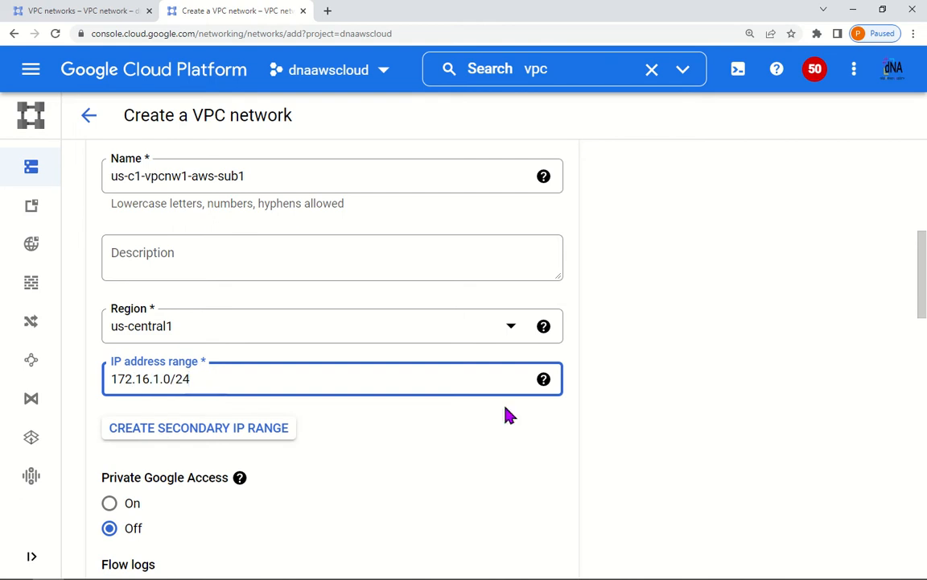
{"action": "scroll", "coordinate": [451, 451], "scroll_direction": "down", "scroll_amount": 3}
{"action": "left_click", "coordinate": [528, 447]}
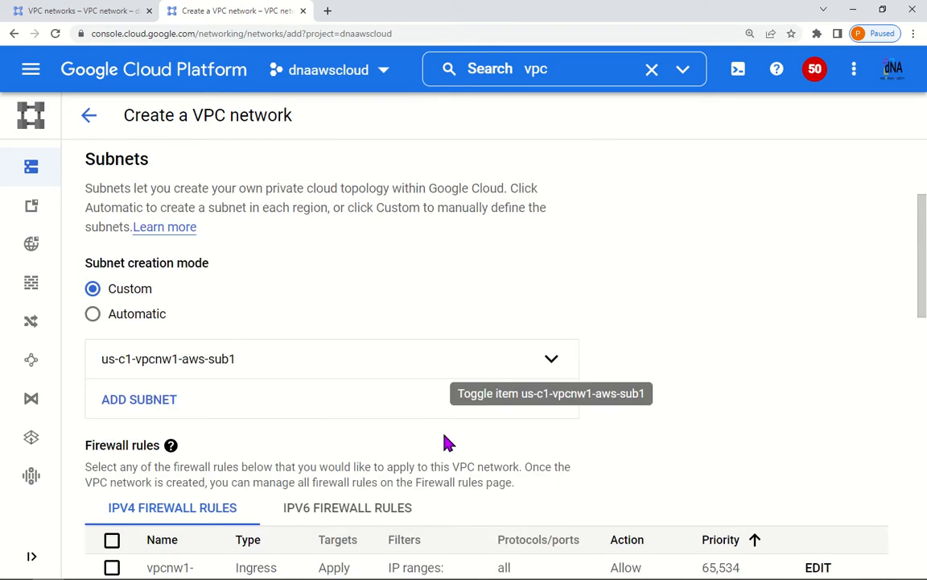
Step: Add a second subnet, renaming the pasted name to its europe aws variant
{"action": "left_click", "coordinate": [213, 401]}
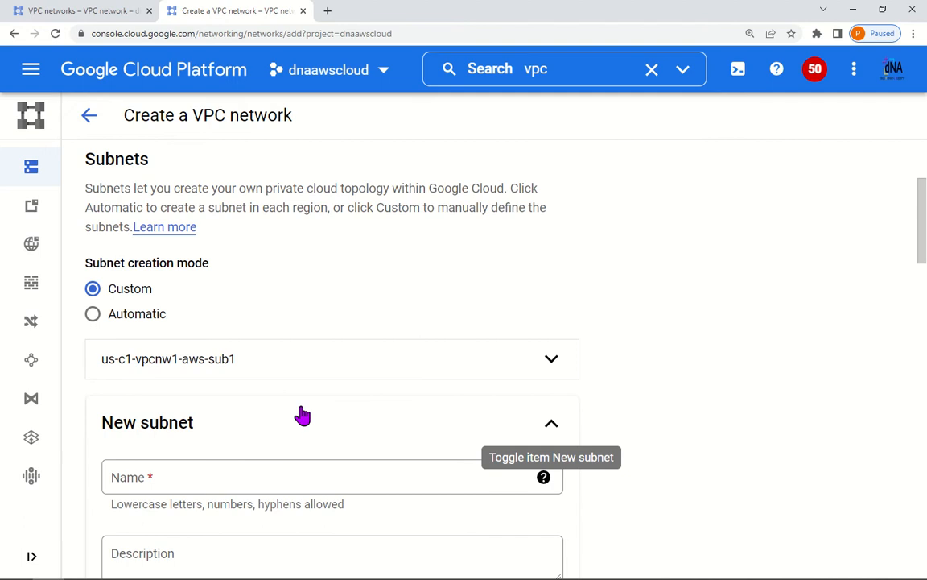
{"action": "left_click", "coordinate": [202, 475]}
{"action": "type", "text": "us-c1-vpcnw1-sub1"}
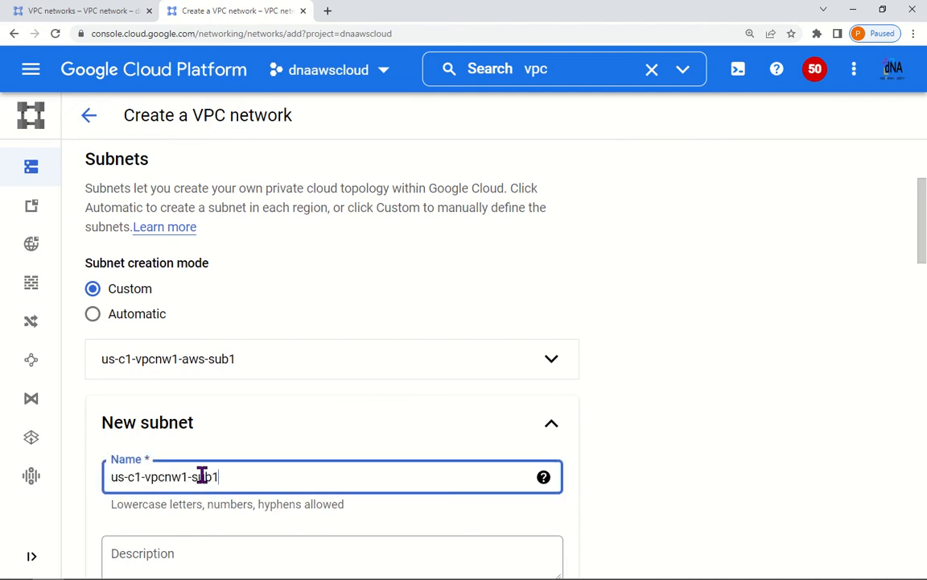
{"action": "key", "text": "BackSpace"}
{"action": "key", "text": "BackSpace"}
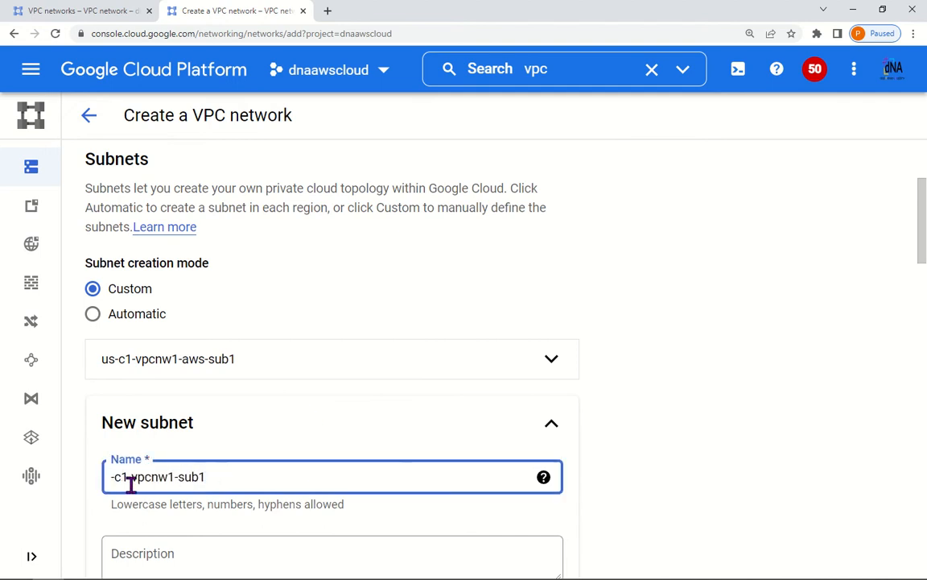
{"action": "type", "text": "europe"}
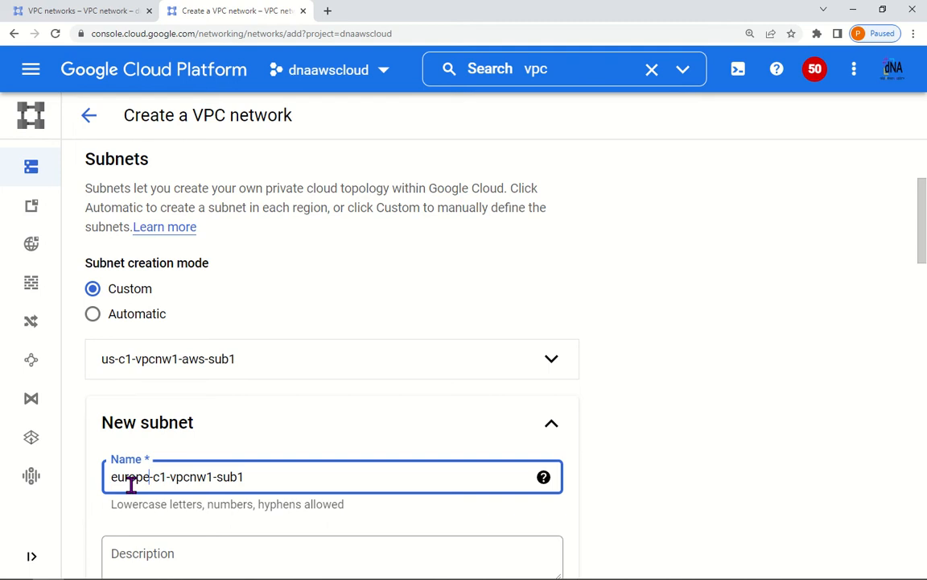
{"action": "left_click", "coordinate": [213, 479]}
{"action": "type", "text": "-aws"}
{"action": "left_click", "coordinate": [703, 458]}
Step: Set the second subnet's region to europe-central2 with range 172.16.11.0/24
{"action": "scroll", "coordinate": [533, 487], "scroll_direction": "down", "scroll_amount": 3}
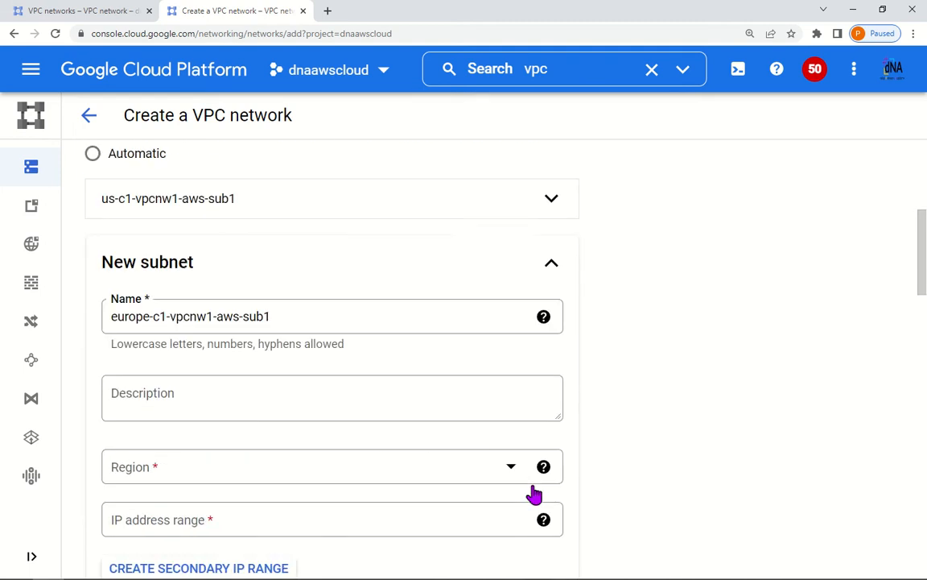
{"action": "left_click", "coordinate": [258, 377]}
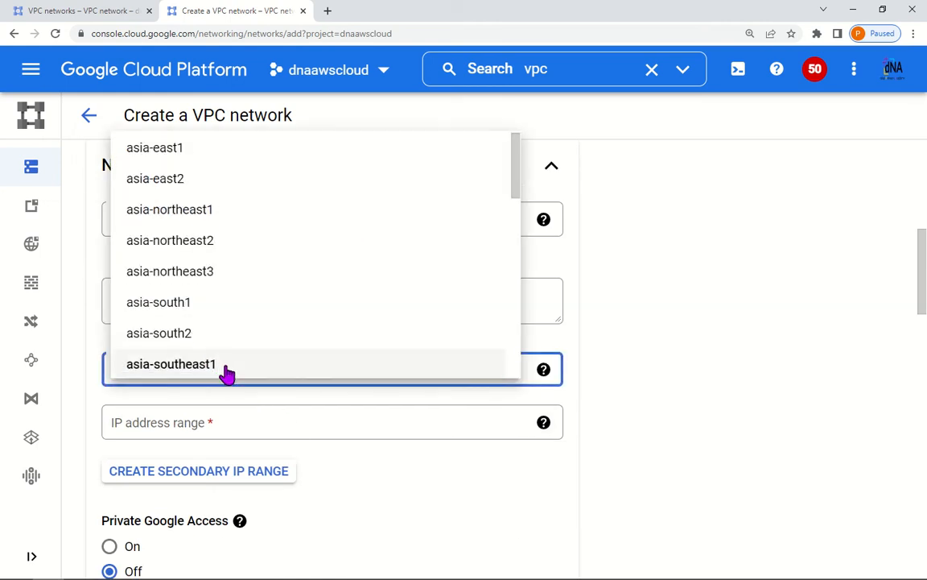
{"action": "scroll", "coordinate": [228, 370], "scroll_direction": "down", "scroll_amount": 2}
{"action": "scroll", "coordinate": [228, 371], "scroll_direction": "down", "scroll_amount": 2}
{"action": "left_click", "coordinate": [221, 253]}
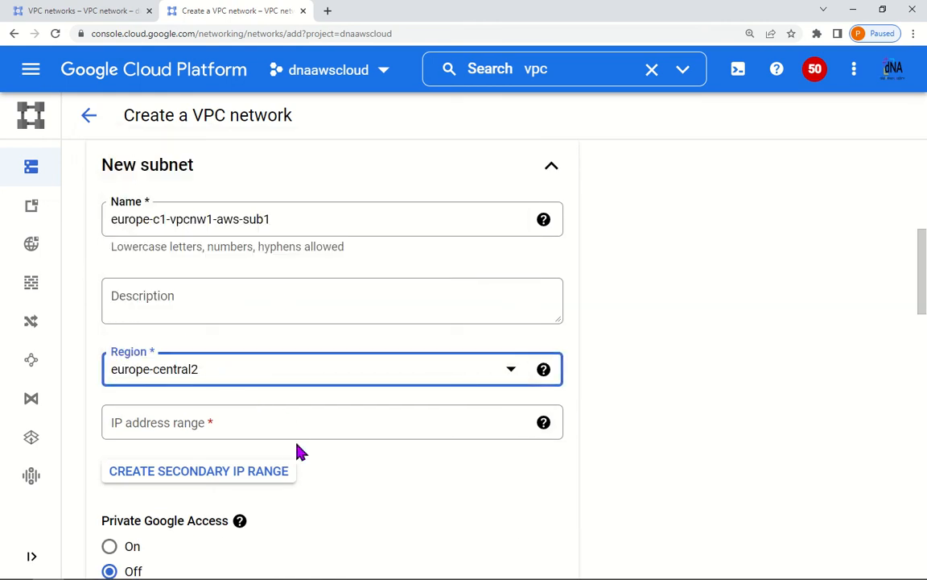
{"action": "scroll", "coordinate": [185, 358], "scroll_direction": "down", "scroll_amount": 1}
{"action": "left_click", "coordinate": [185, 359]}
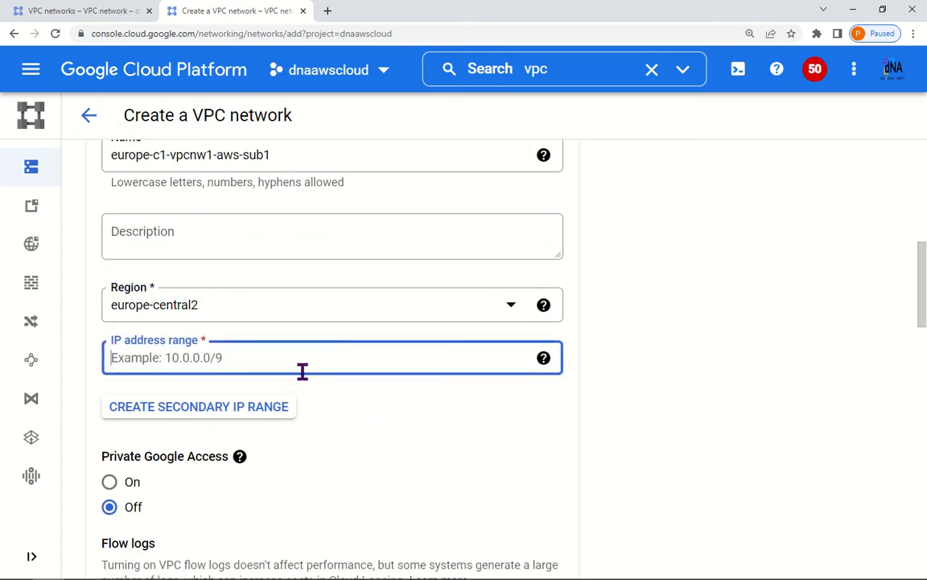
{"action": "type", "text": "172.16.11.0/24"}
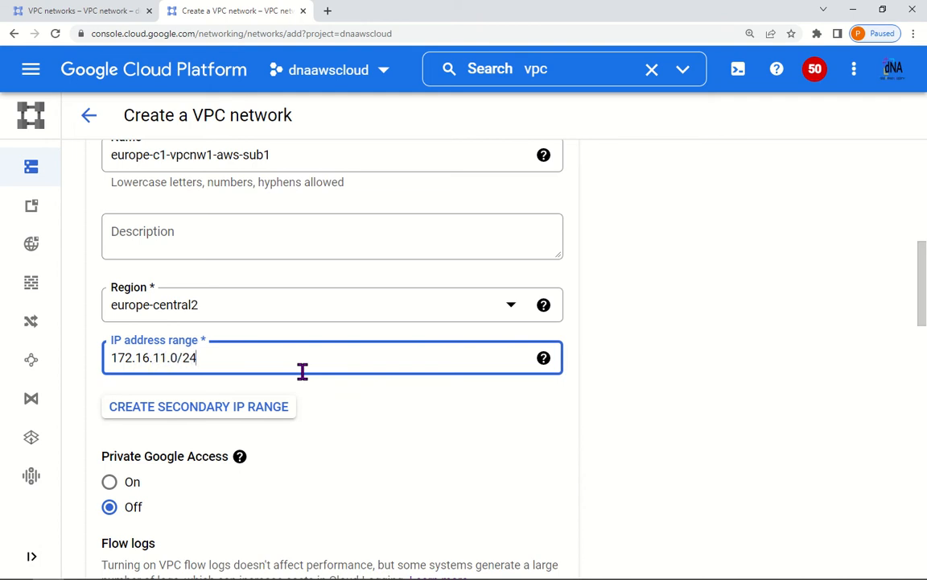
{"action": "scroll", "coordinate": [652, 500], "scroll_direction": "down", "scroll_amount": 3}
{"action": "left_click", "coordinate": [526, 488]}
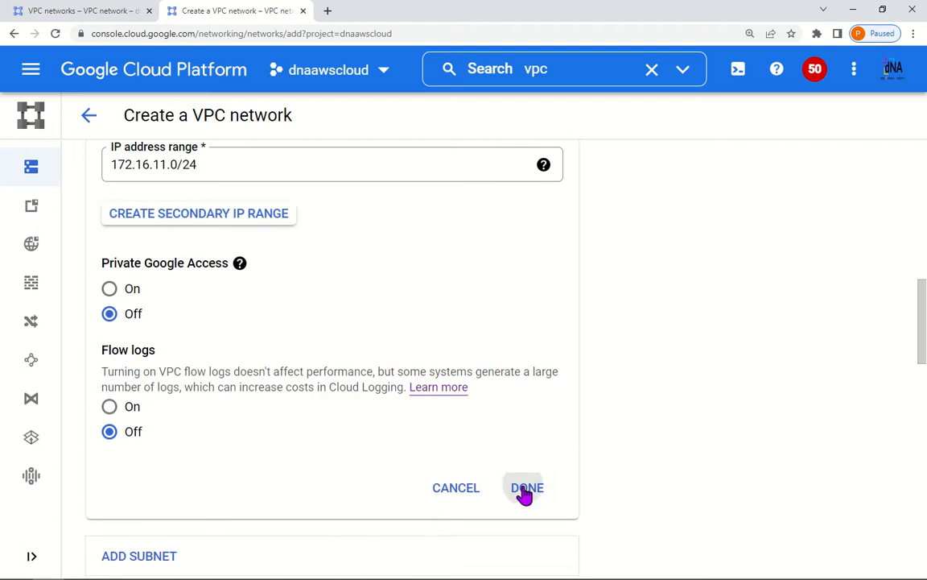
Step: Allow all suggested firewall rules, create vpcnw1-aws, and check vpcnw1-gcp in the other tab
{"action": "scroll", "coordinate": [322, 451], "scroll_direction": "down", "scroll_amount": 3}
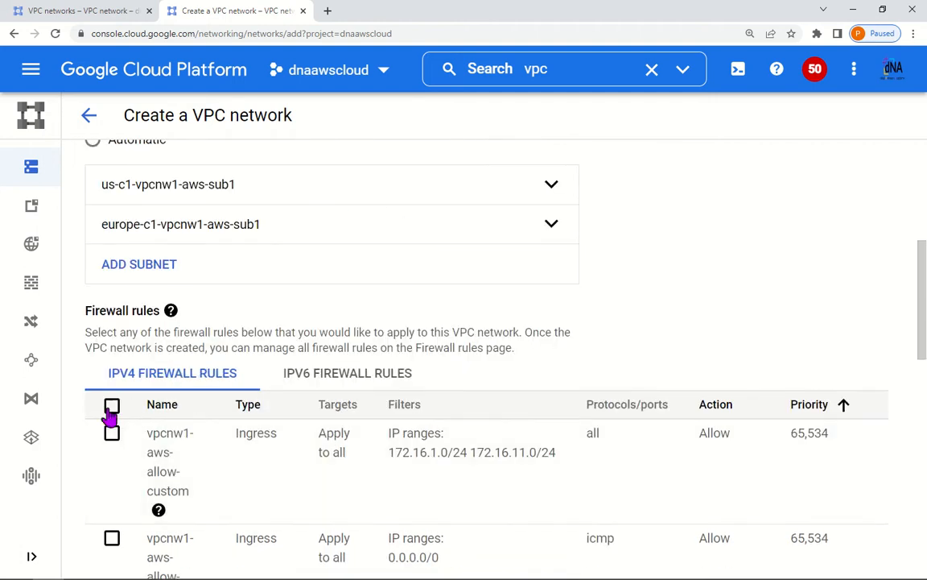
{"action": "left_click", "coordinate": [112, 404]}
{"action": "scroll", "coordinate": [192, 424], "scroll_direction": "down", "scroll_amount": 5}
{"action": "scroll", "coordinate": [198, 426], "scroll_direction": "down", "scroll_amount": 5}
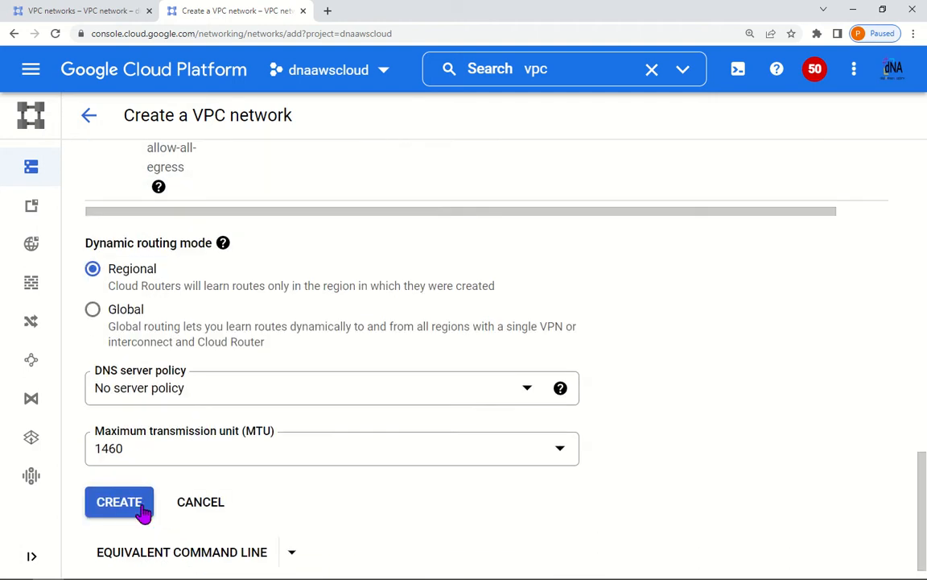
{"action": "left_click", "coordinate": [138, 505]}
{"action": "left_click", "coordinate": [98, 11]}
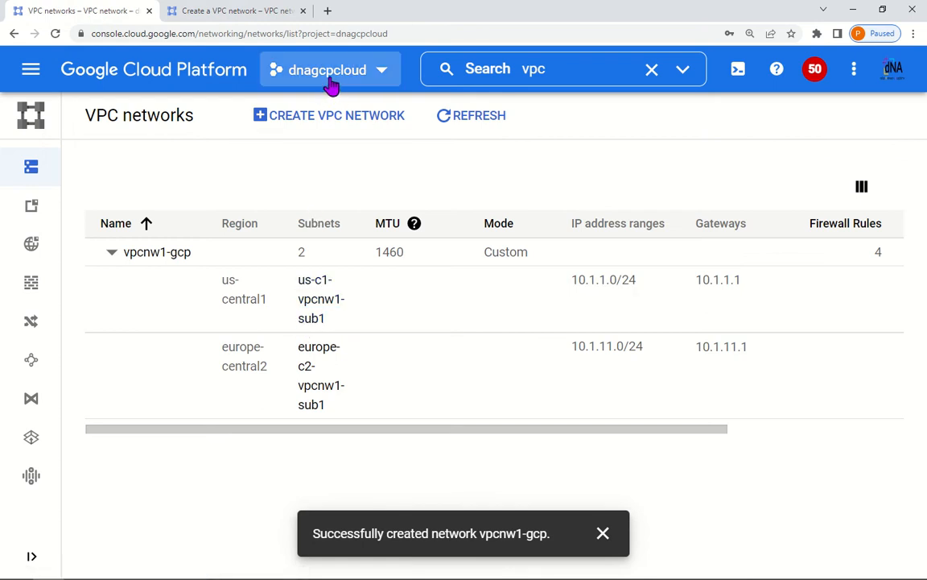
Step: Confirm vpcnw1-aws is creating in the dnaawscloud network list, then switch to the PowerPoint diagram
{"action": "left_click", "coordinate": [181, 259]}
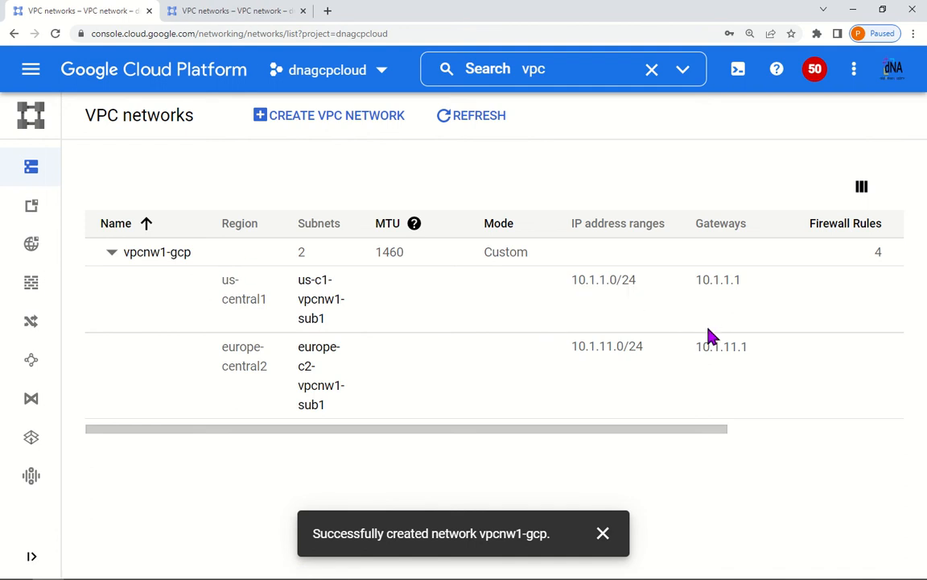
{"action": "left_click", "coordinate": [213, 15]}
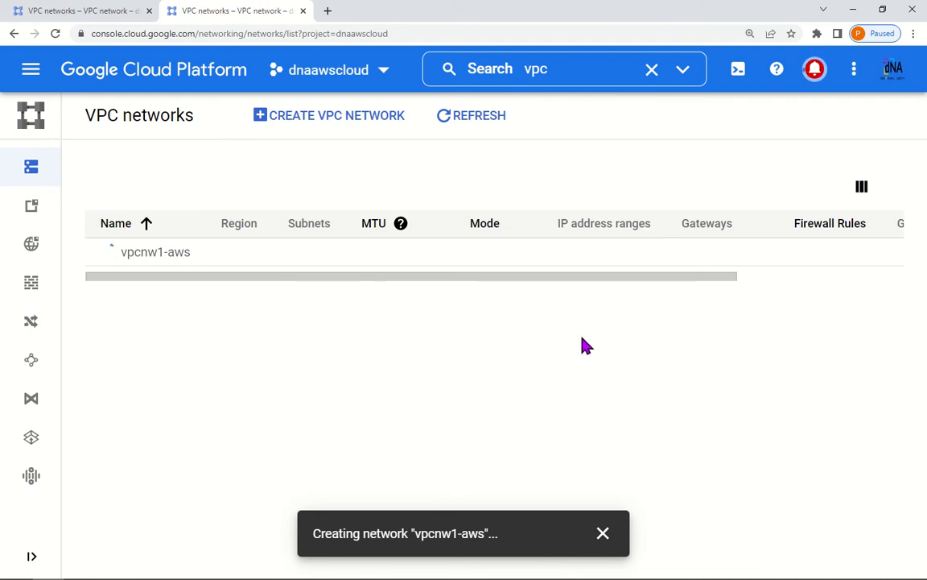
{"action": "key", "text": "alt+Tab"}
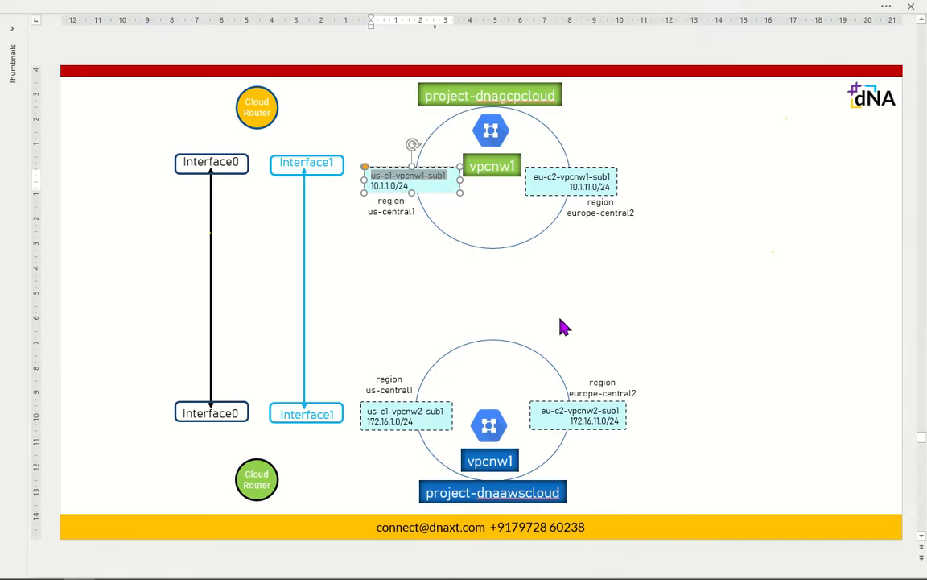
Step: Review the us-c1 and eu-c2 subnet boxes and the lower AWS network diagram, then return to the console
{"action": "left_click", "coordinate": [569, 283]}
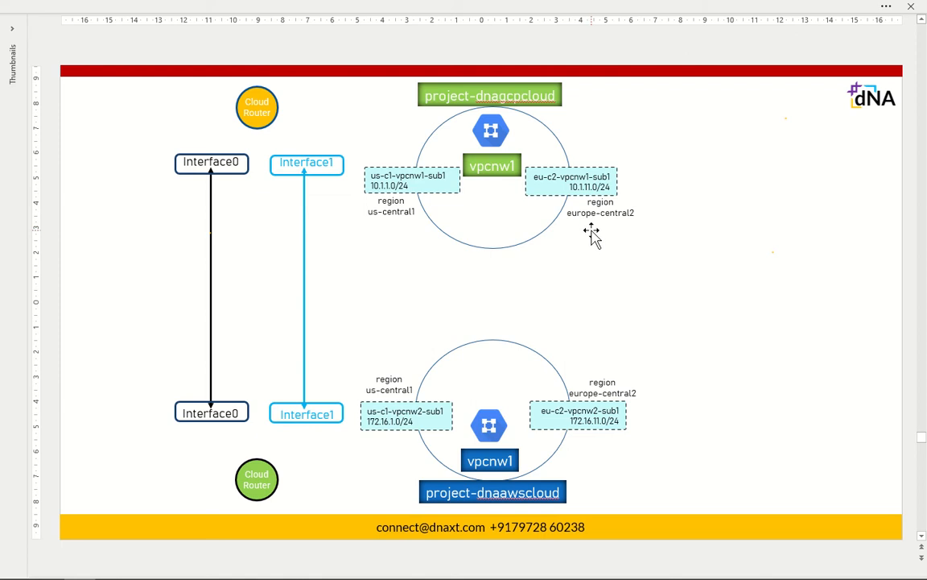
{"action": "left_click", "coordinate": [434, 192]}
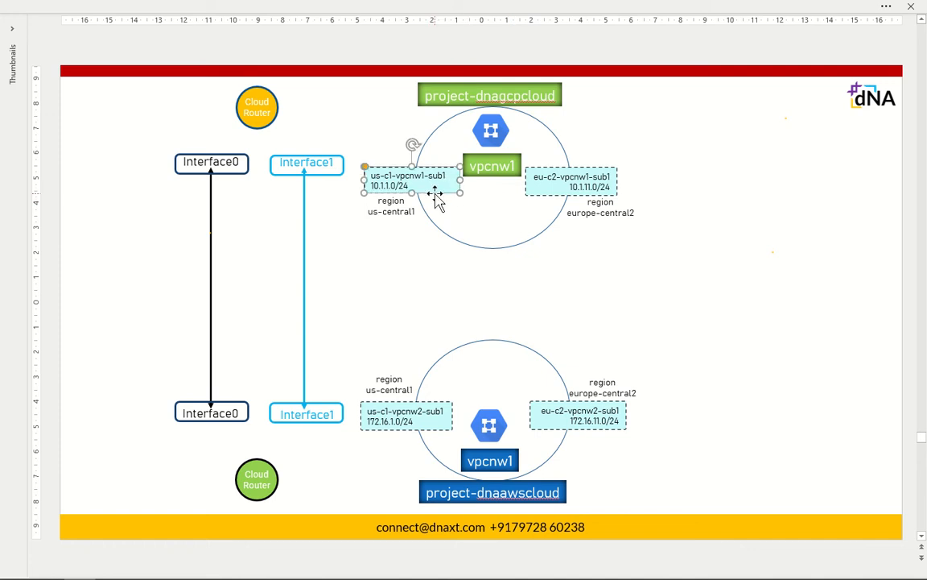
{"action": "left_click", "coordinate": [611, 167]}
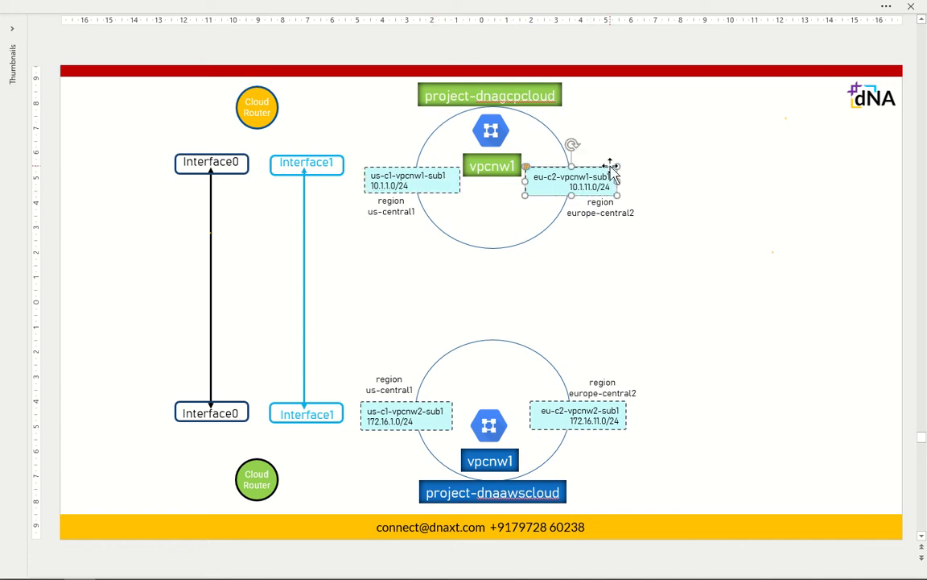
{"action": "left_click", "coordinate": [660, 300]}
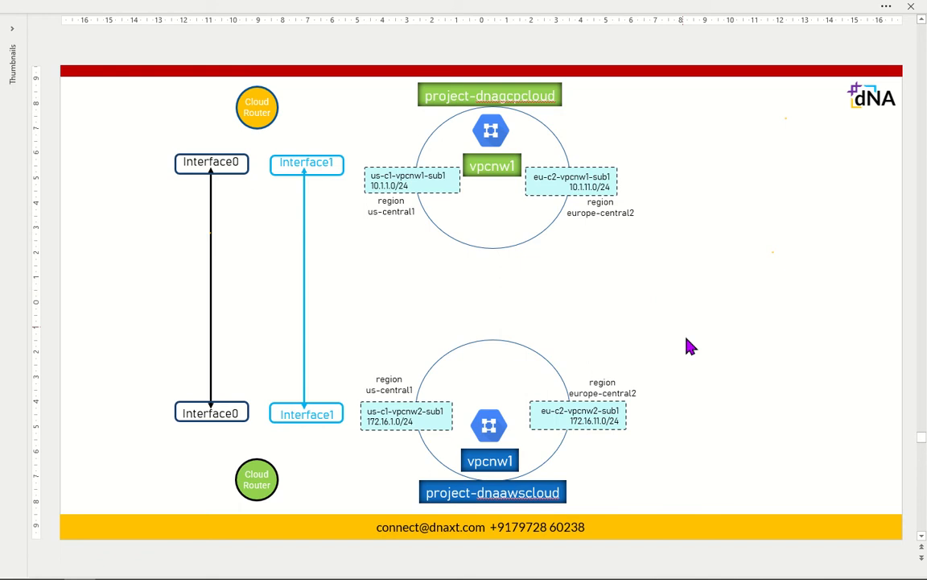
{"action": "left_click_drag", "start_coordinate": [684, 322], "coordinate": [336, 548]}
{"action": "left_click", "coordinate": [713, 346]}
{"action": "key", "text": "alt+Tab"}
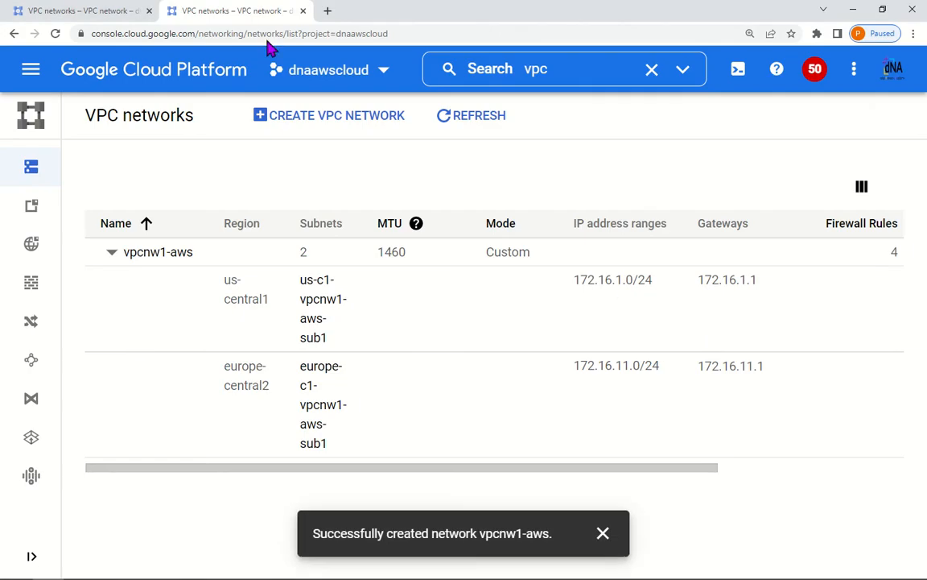
Step: Search 'vm' in the dnagcpcloud project and open the VM instances page
{"action": "left_click", "coordinate": [80, 13]}
{"action": "left_click", "coordinate": [536, 71]}
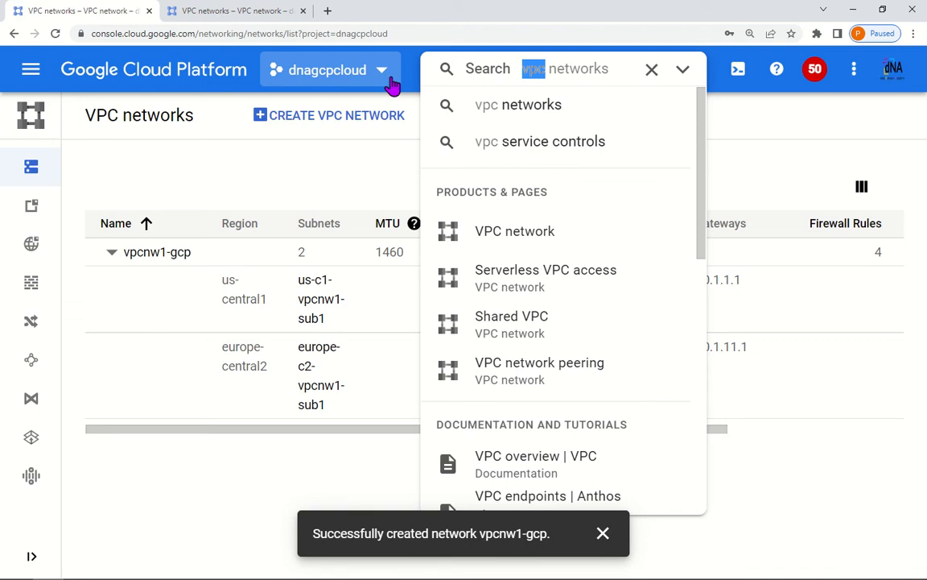
{"action": "type", "text": "vms"}
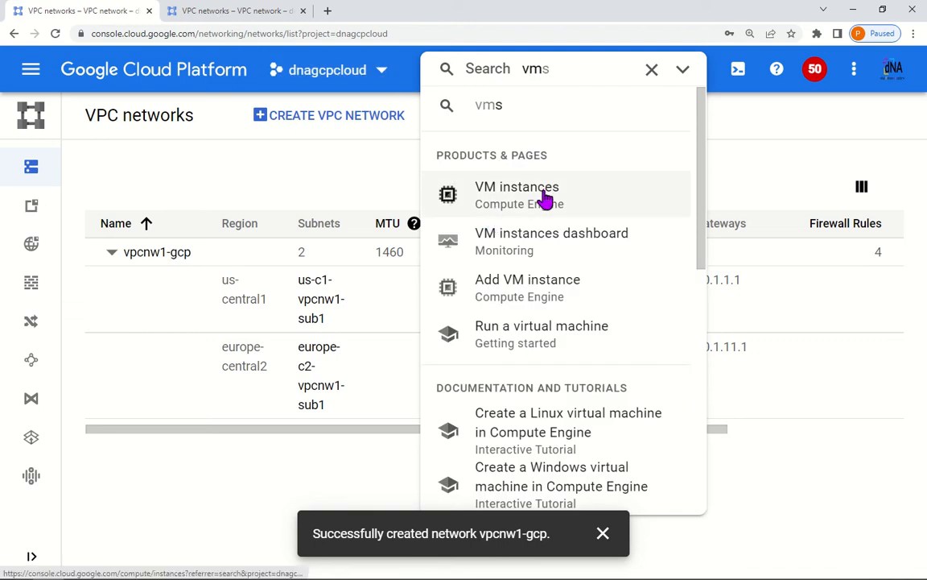
{"action": "left_click", "coordinate": [548, 199]}
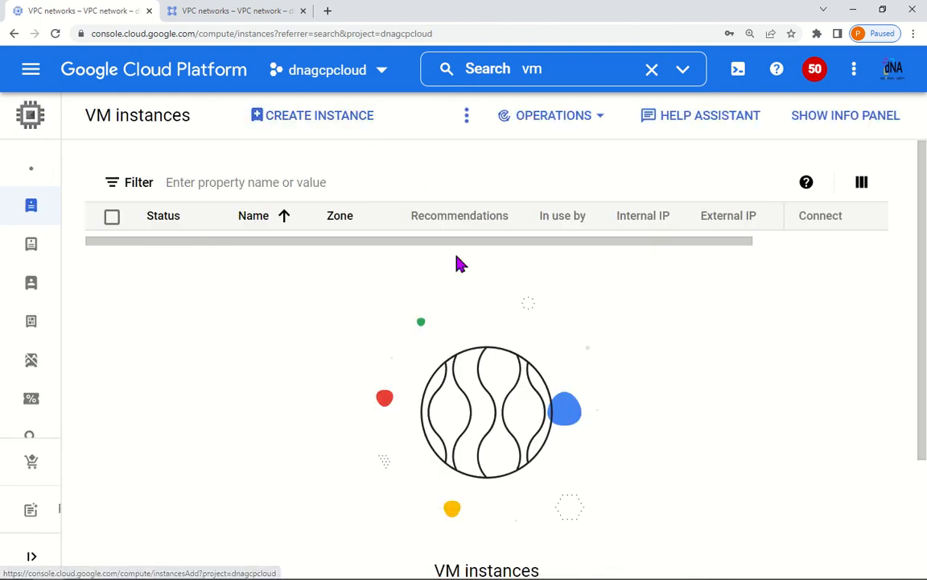
Step: Begin VM us-gcp-vm01 using the N1 series and f1-micro machine type
{"action": "left_click", "coordinate": [311, 122]}
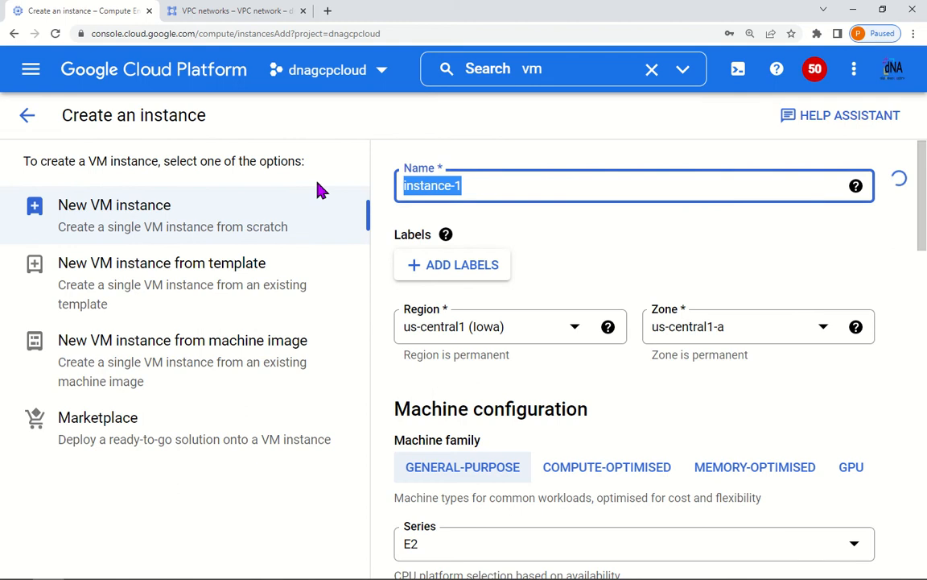
{"action": "type", "text": "us-"}
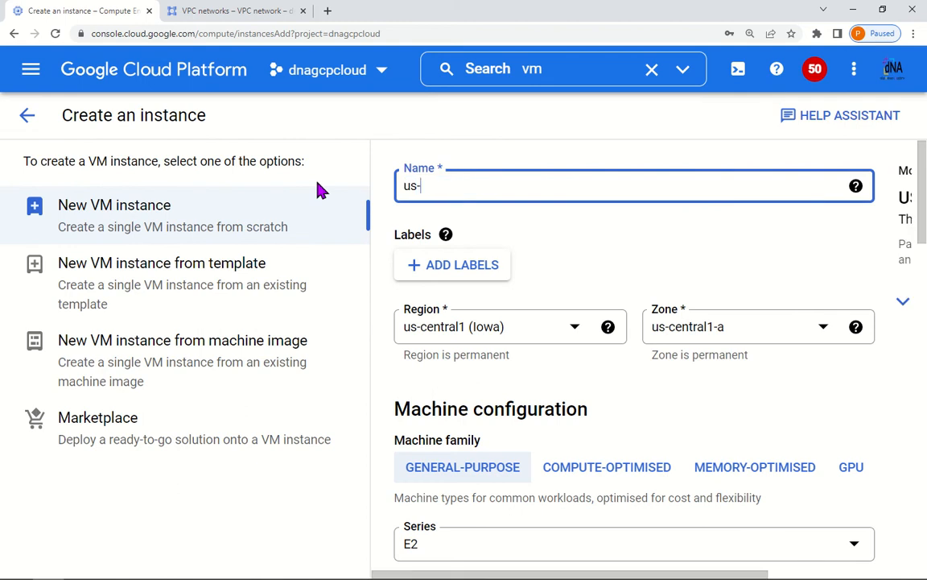
{"action": "type", "text": "gcp-vm01"}
{"action": "scroll", "coordinate": [519, 290], "scroll_direction": "down", "scroll_amount": 3}
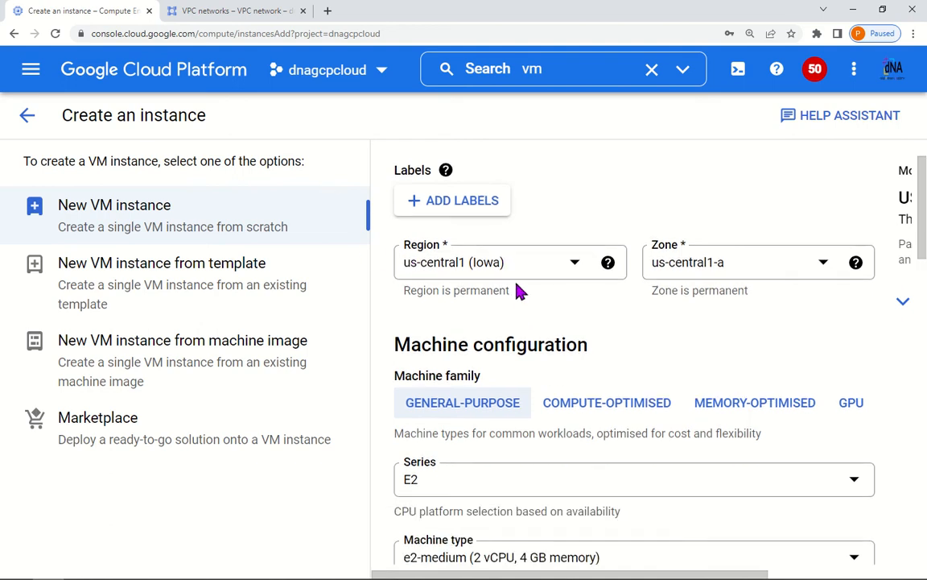
{"action": "left_click", "coordinate": [486, 299]}
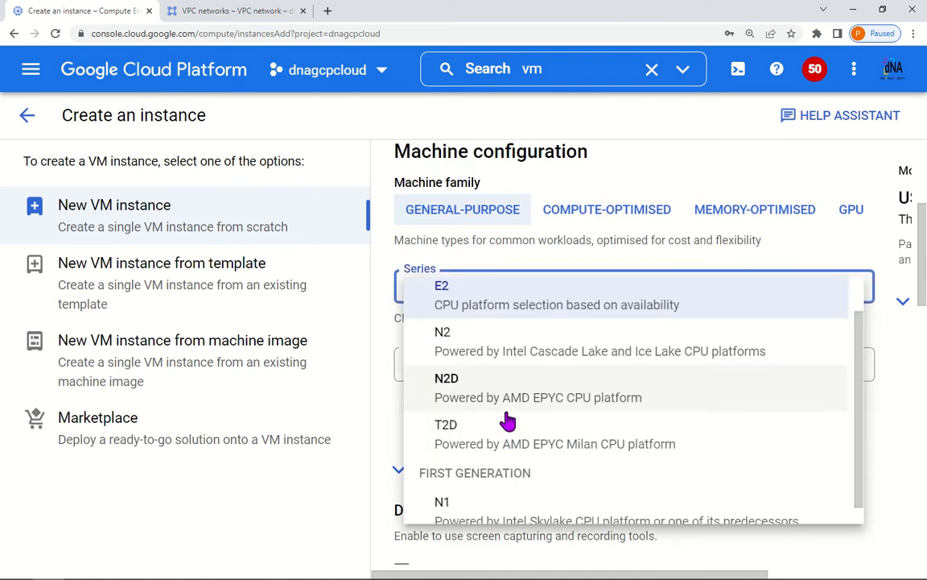
{"action": "scroll", "coordinate": [434, 507], "scroll_direction": "down", "scroll_amount": 1}
{"action": "left_click", "coordinate": [435, 500]}
{"action": "left_click", "coordinate": [494, 370]}
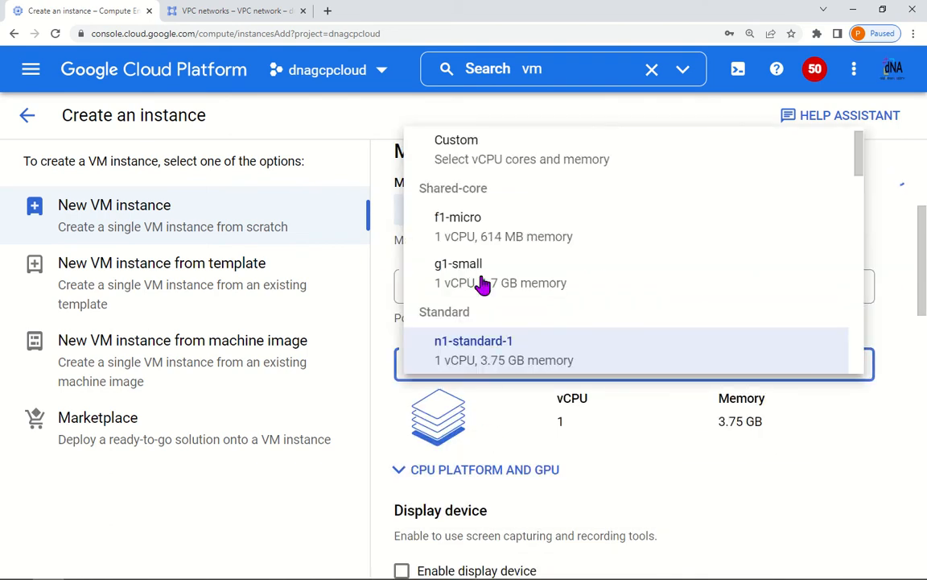
{"action": "left_click", "coordinate": [485, 250]}
{"action": "scroll", "coordinate": [575, 420], "scroll_direction": "down", "scroll_amount": 2}
{"action": "scroll", "coordinate": [584, 417], "scroll_direction": "down", "scroll_amount": 6}
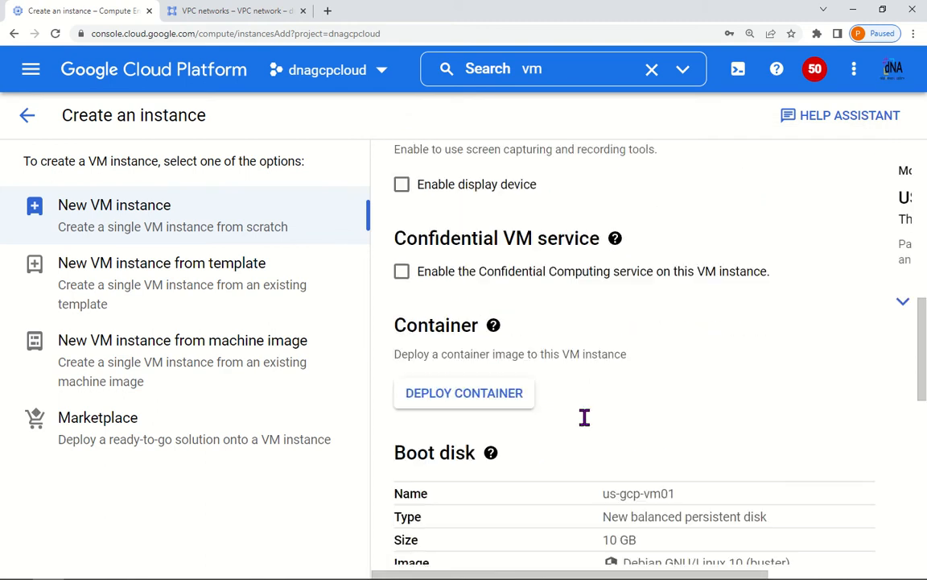
{"action": "scroll", "coordinate": [586, 420], "scroll_direction": "down", "scroll_amount": 4}
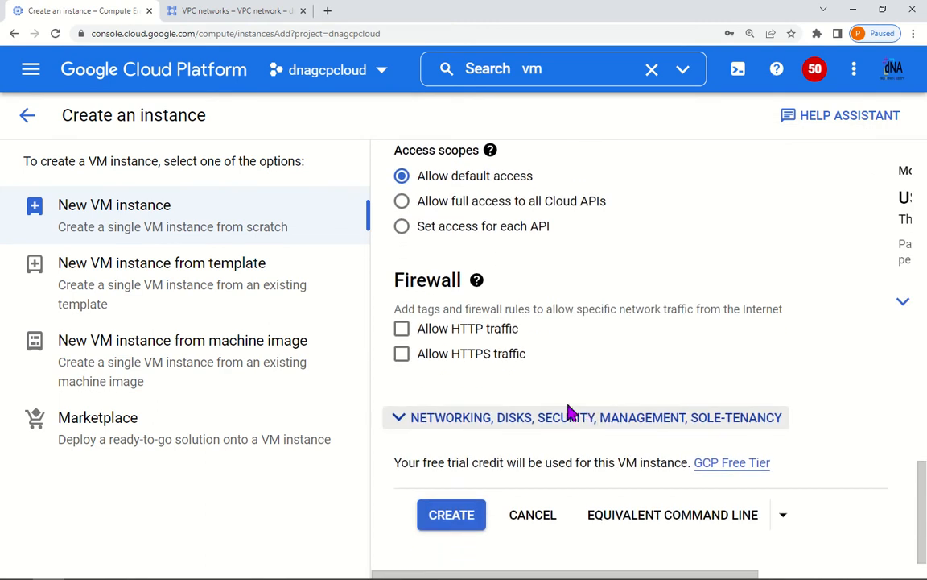
{"action": "left_click", "coordinate": [441, 422]}
Step: Set the VM's vpcnw1-gcp network interface to no external IP and create us-gcp-vm01
{"action": "scroll", "coordinate": [588, 453], "scroll_direction": "down", "scroll_amount": 4}
{"action": "scroll", "coordinate": [588, 454], "scroll_direction": "up", "scroll_amount": 1}
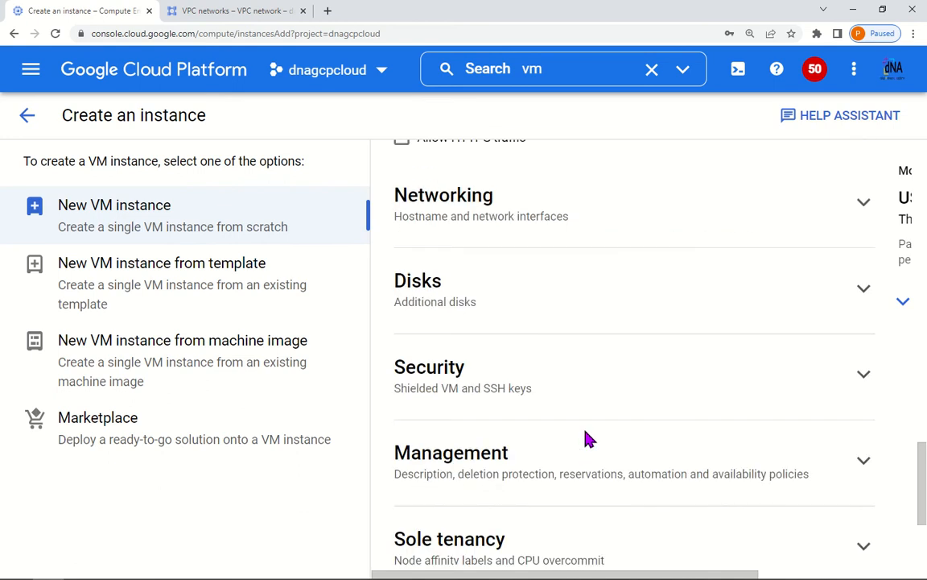
{"action": "left_click", "coordinate": [481, 207]}
{"action": "scroll", "coordinate": [596, 376], "scroll_direction": "down", "scroll_amount": 8}
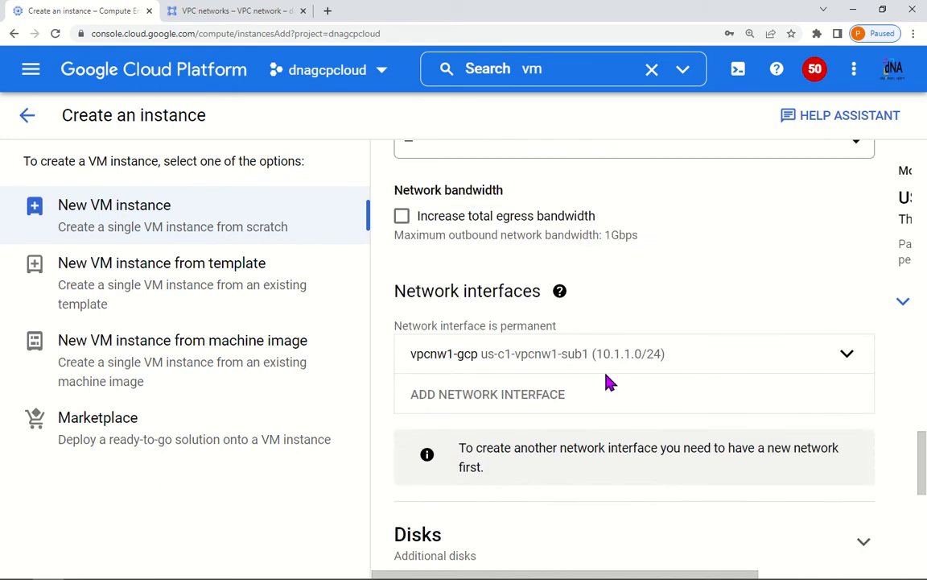
{"action": "left_click", "coordinate": [664, 215]}
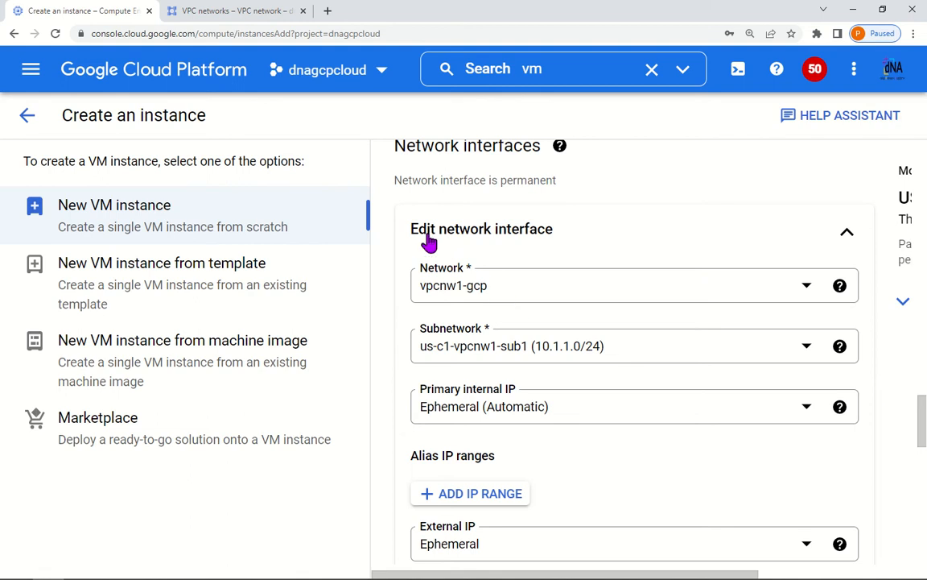
{"action": "scroll", "coordinate": [583, 389], "scroll_direction": "down", "scroll_amount": 1}
{"action": "scroll", "coordinate": [515, 274], "scroll_direction": "down", "scroll_amount": 1}
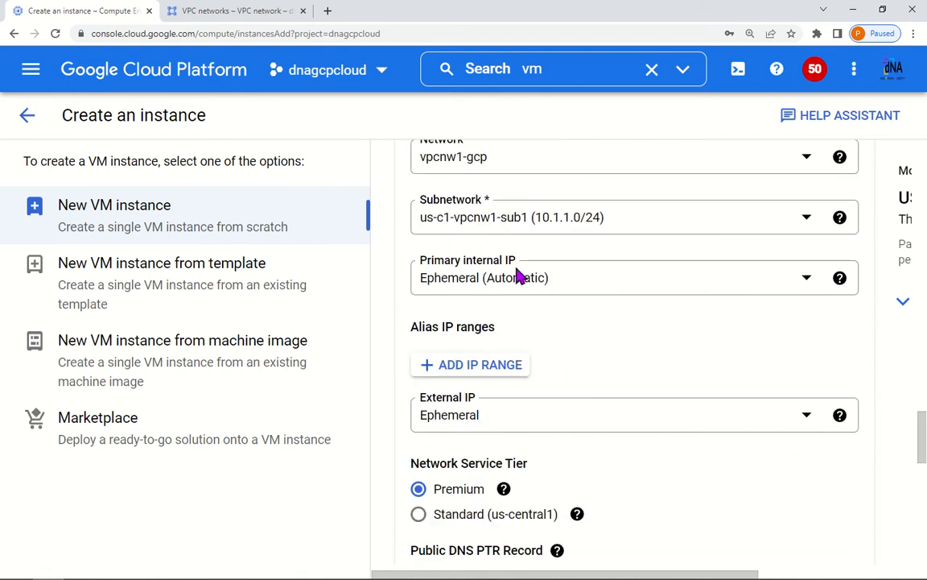
{"action": "scroll", "coordinate": [513, 282], "scroll_direction": "up", "scroll_amount": 1}
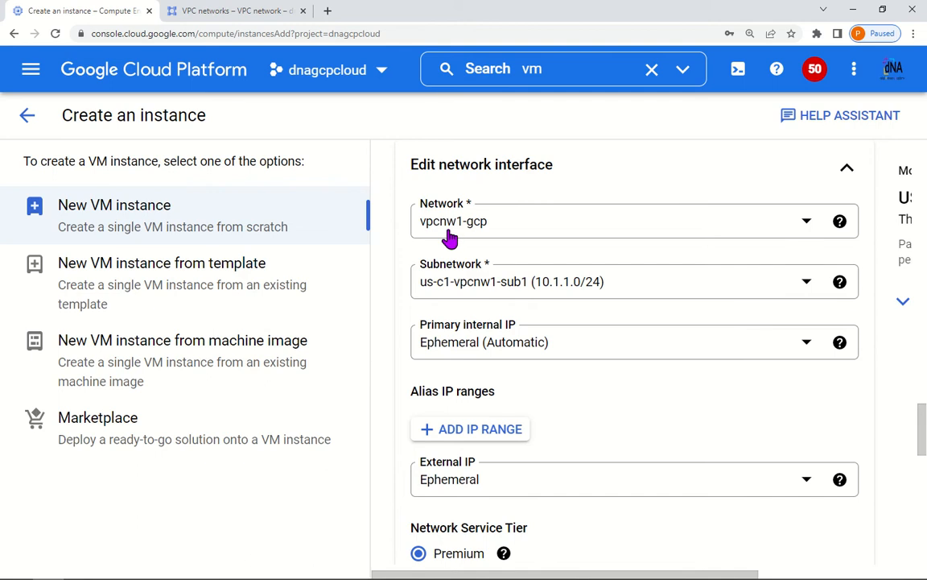
{"action": "scroll", "coordinate": [558, 331], "scroll_direction": "down", "scroll_amount": 3}
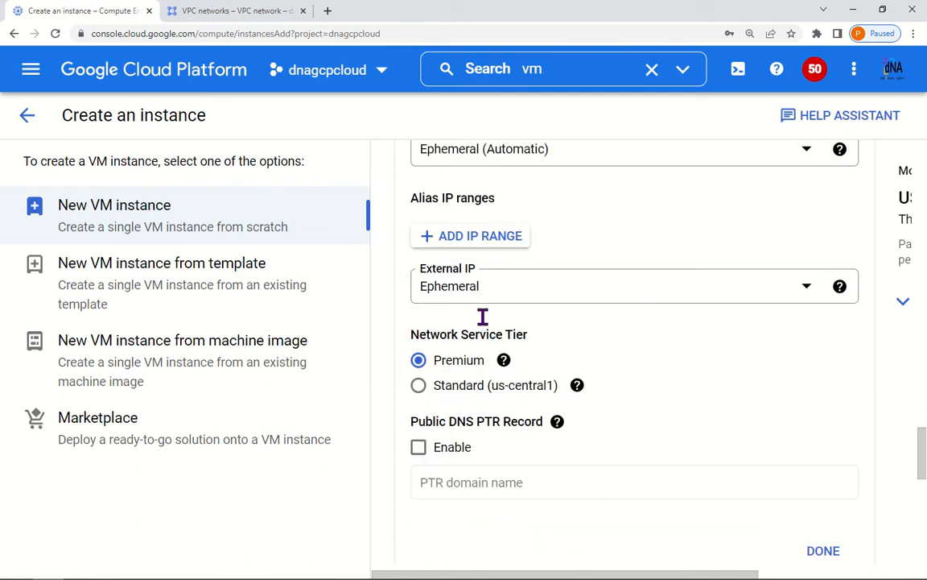
{"action": "left_click", "coordinate": [495, 290]}
{"action": "left_click", "coordinate": [453, 355]}
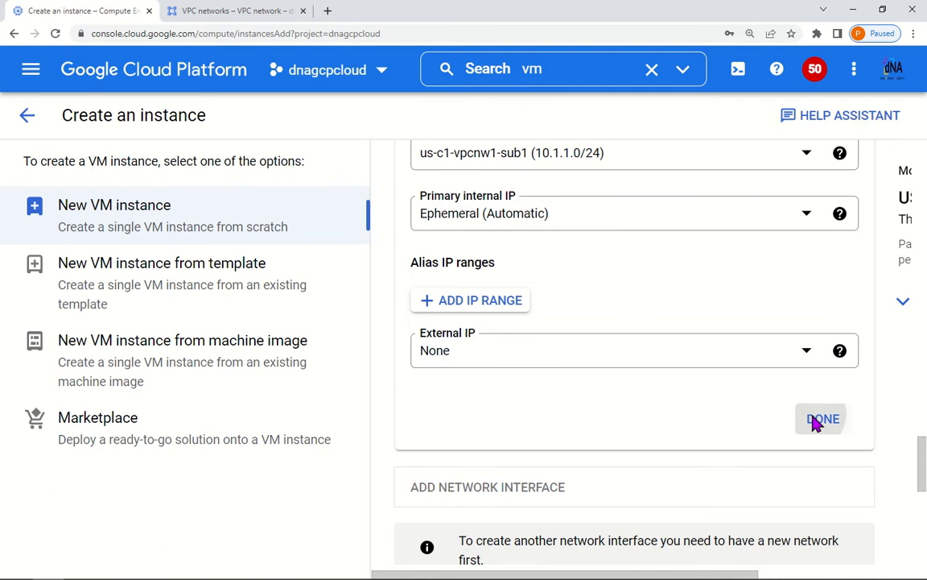
{"action": "left_click", "coordinate": [815, 419]}
{"action": "scroll", "coordinate": [474, 467], "scroll_direction": "down", "scroll_amount": 5}
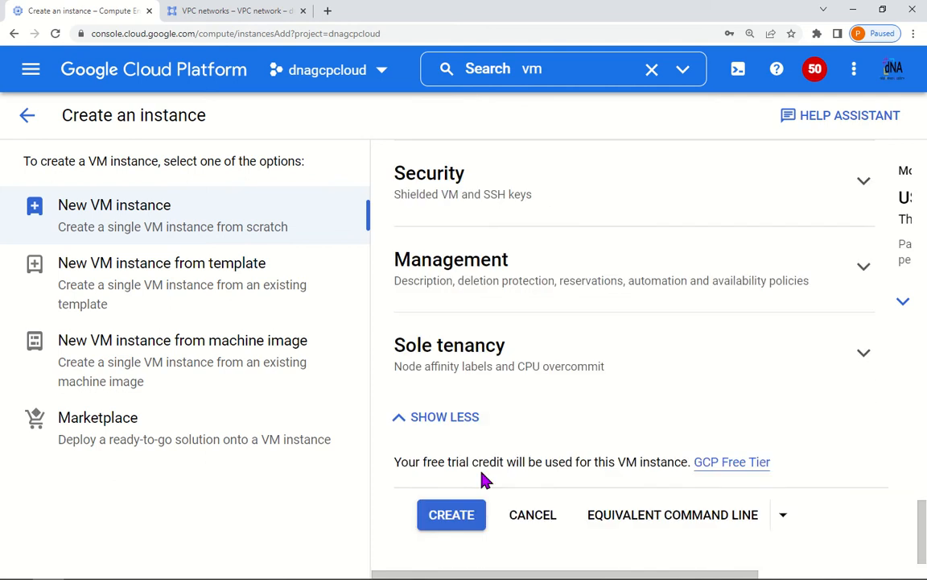
{"action": "left_click", "coordinate": [467, 521]}
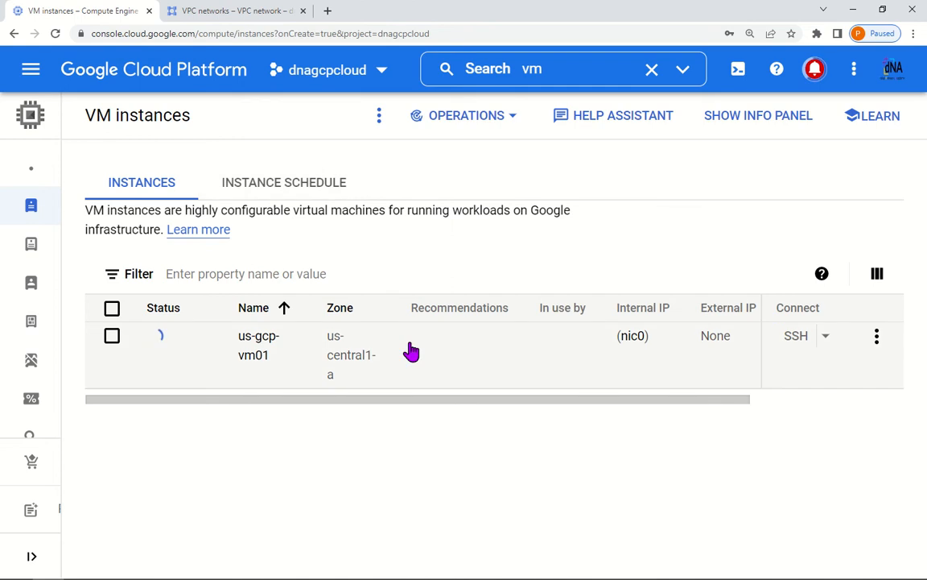
Step: Glance at the dnaawscloud VPC networks tab, then zoom out VM instances to show the Network column
{"action": "left_click", "coordinate": [235, 10]}
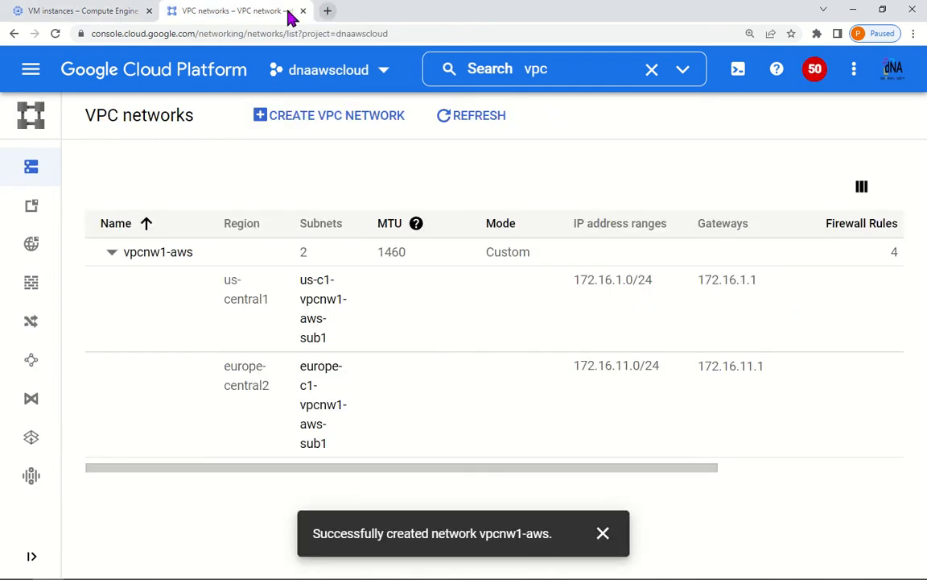
{"action": "left_click", "coordinate": [79, 10]}
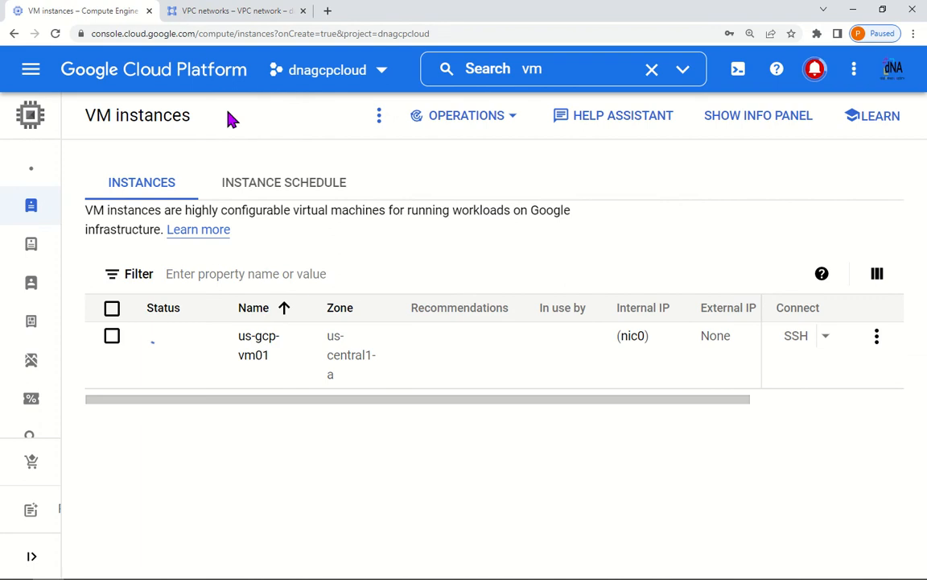
{"action": "key", "text": "ctrl+minus"}
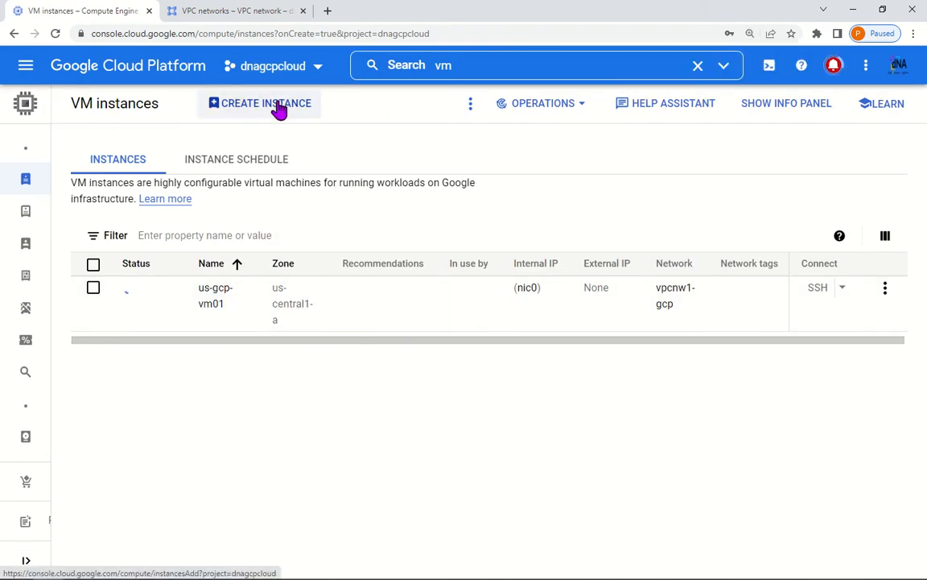
Step: Start a new instance europe-gcp-vm-01 in region europe-central2 with N1 series, f1-micro machine type
{"action": "left_click", "coordinate": [272, 111]}
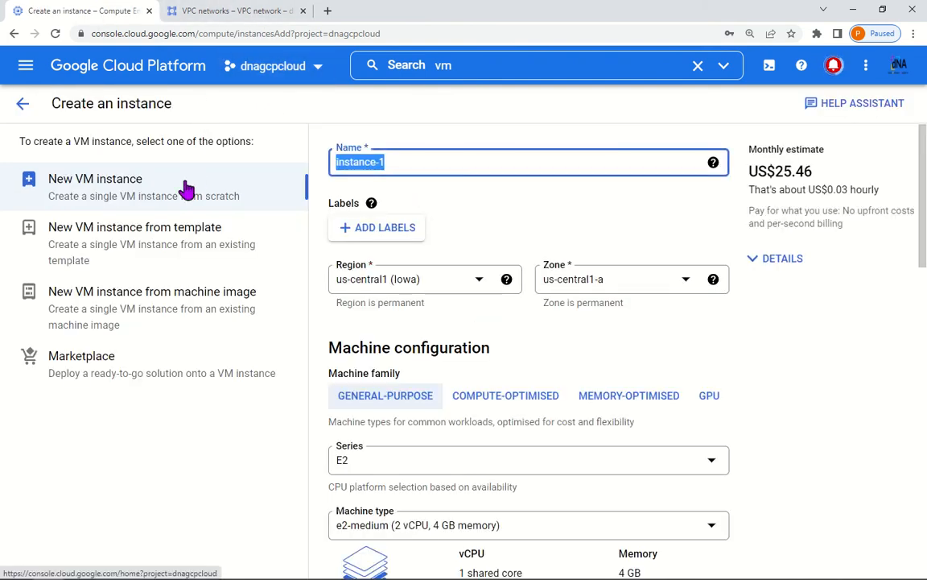
{"action": "type", "text": "europe-vm-01"}
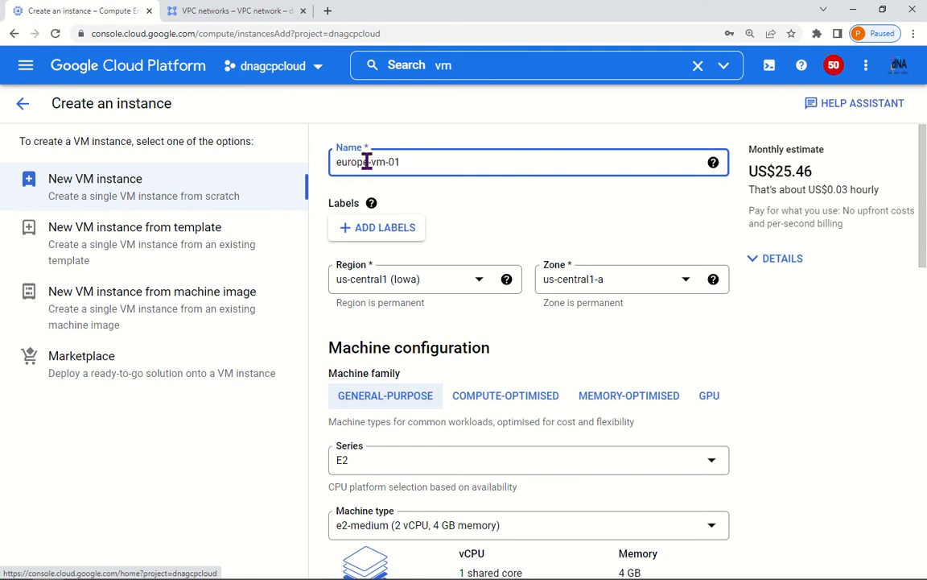
{"action": "type", "text": "-gcp-"}
{"action": "scroll", "coordinate": [488, 337], "scroll_direction": "down", "scroll_amount": 2}
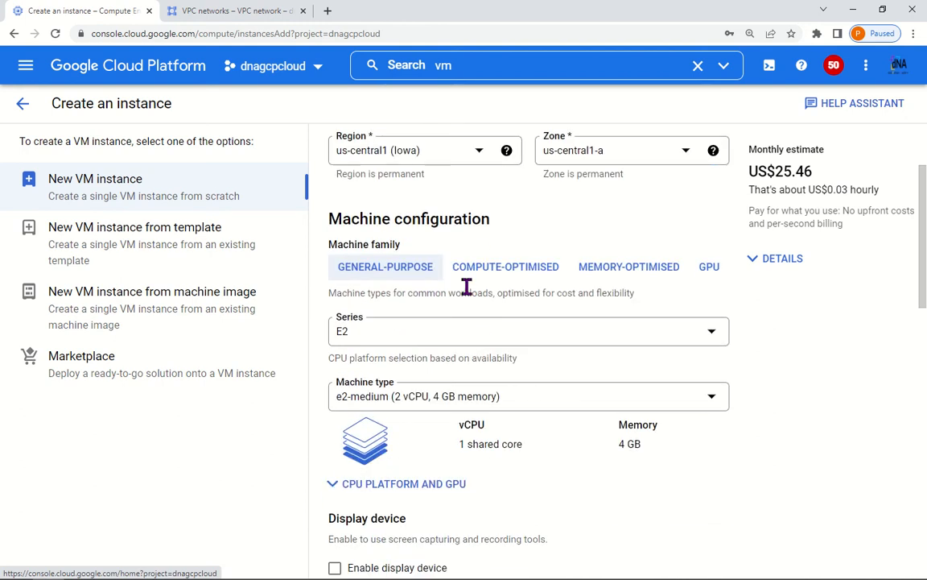
{"action": "left_click", "coordinate": [474, 157]}
{"action": "scroll", "coordinate": [434, 314], "scroll_direction": "down", "scroll_amount": 5}
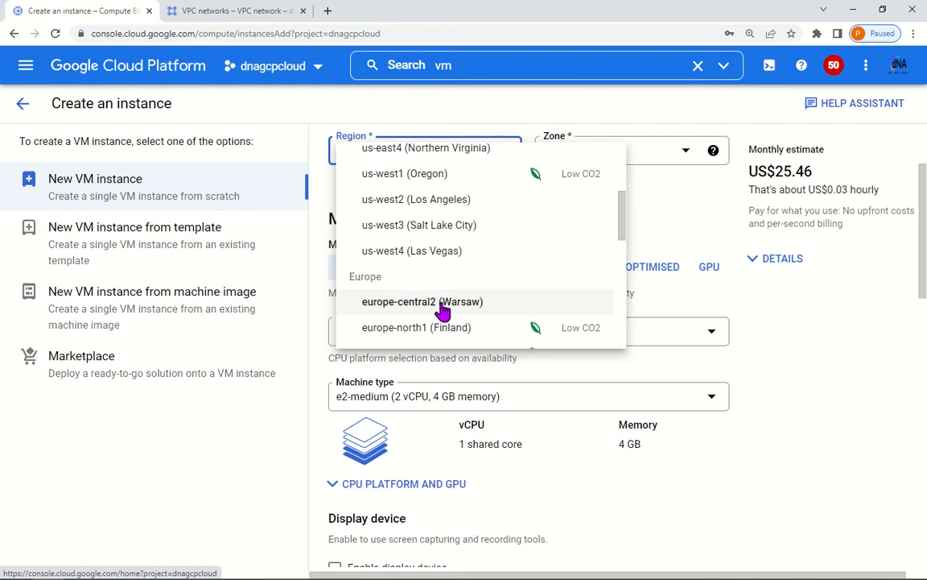
{"action": "left_click", "coordinate": [442, 310]}
{"action": "scroll", "coordinate": [483, 306], "scroll_direction": "down", "scroll_amount": 2}
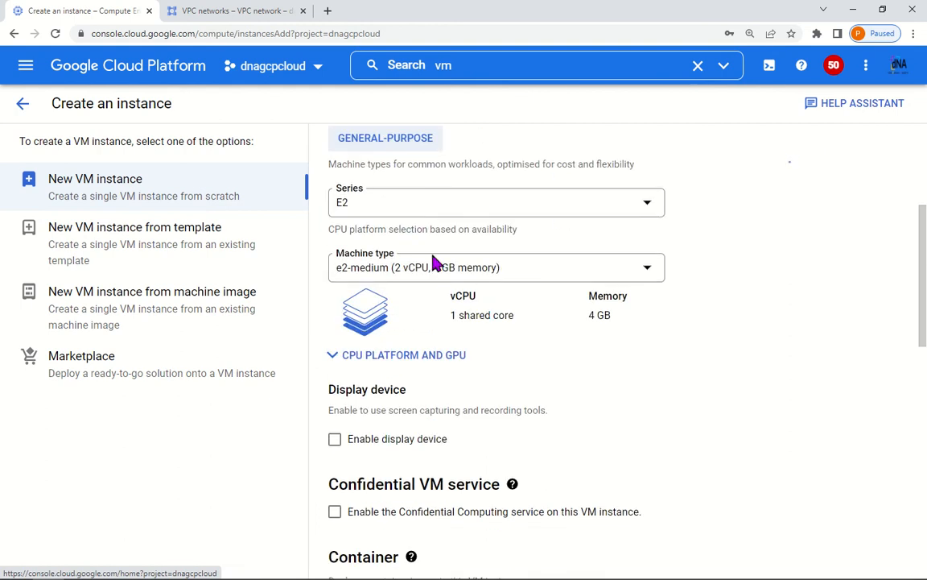
{"action": "left_click", "coordinate": [422, 208]}
{"action": "left_click", "coordinate": [420, 338]}
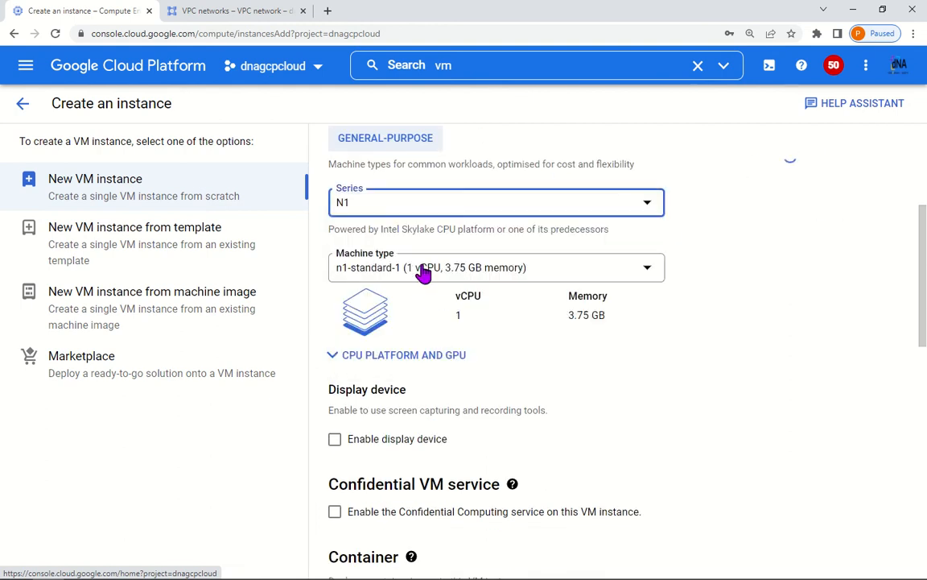
{"action": "left_click", "coordinate": [425, 271]}
{"action": "left_click", "coordinate": [421, 347]}
Step: Set the vpcnw1-gcp network interface's external IP to None
{"action": "scroll", "coordinate": [528, 407], "scroll_direction": "down", "scroll_amount": 7}
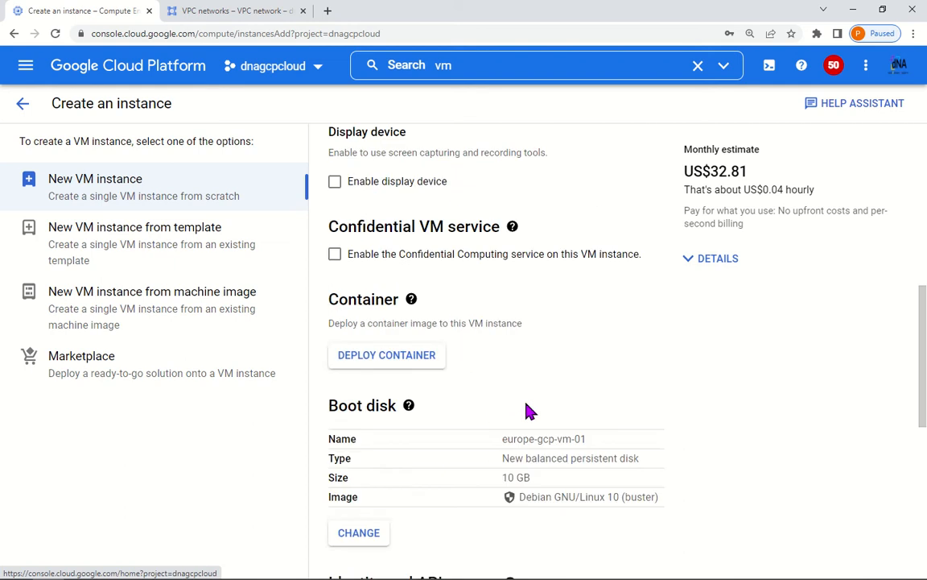
{"action": "scroll", "coordinate": [528, 412], "scroll_direction": "down", "scroll_amount": 3}
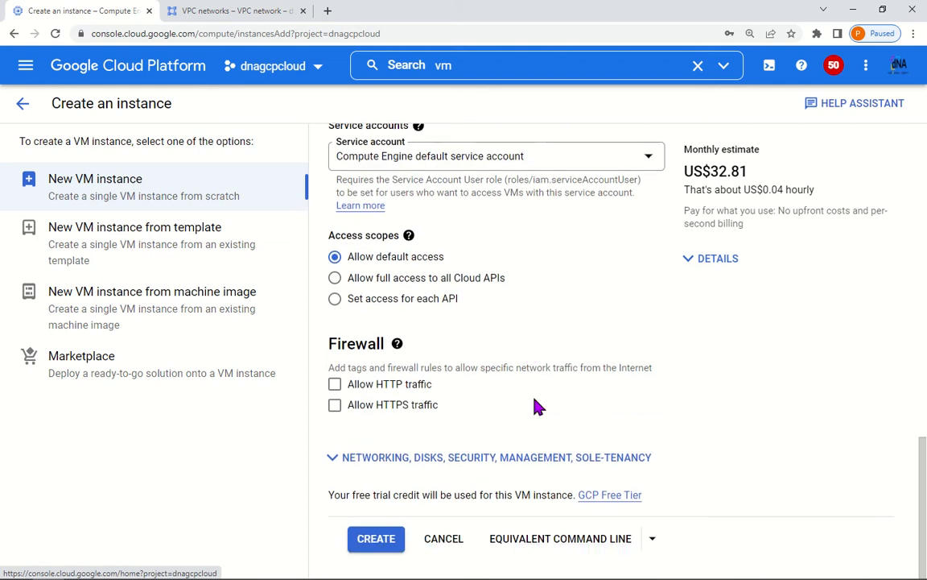
{"action": "left_click", "coordinate": [430, 460]}
{"action": "scroll", "coordinate": [405, 261], "scroll_direction": "up", "scroll_amount": 2}
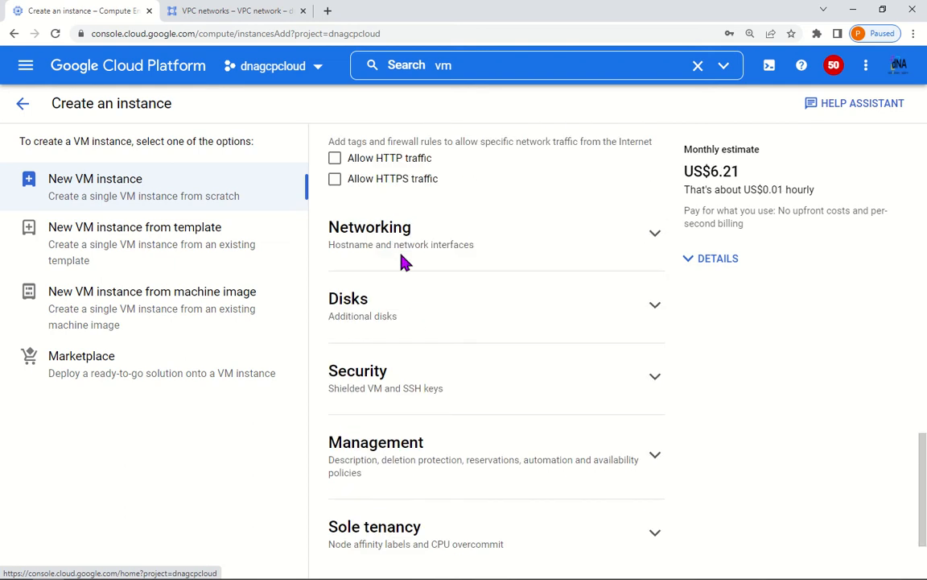
{"action": "left_click", "coordinate": [402, 249]}
{"action": "scroll", "coordinate": [467, 368], "scroll_direction": "down", "scroll_amount": 5}
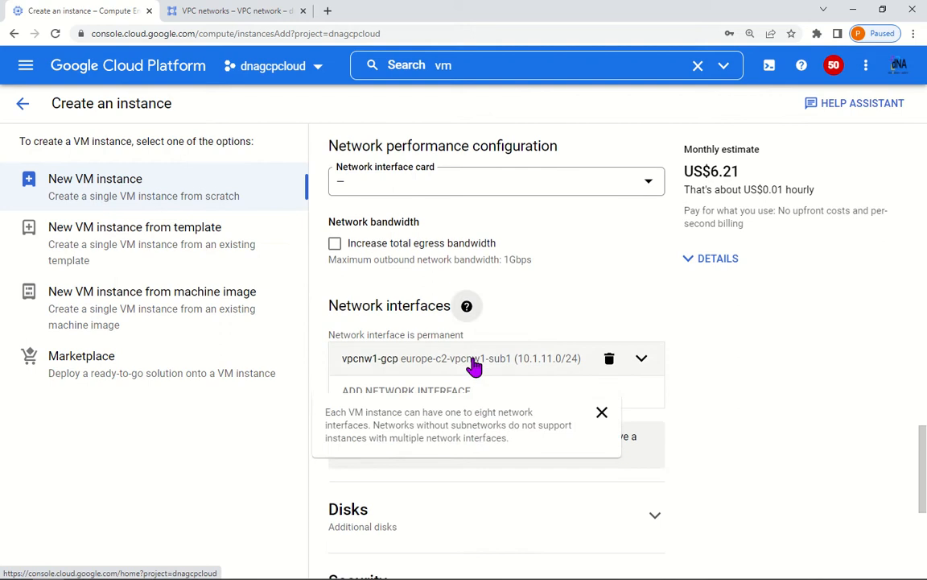
{"action": "left_click", "coordinate": [554, 296]}
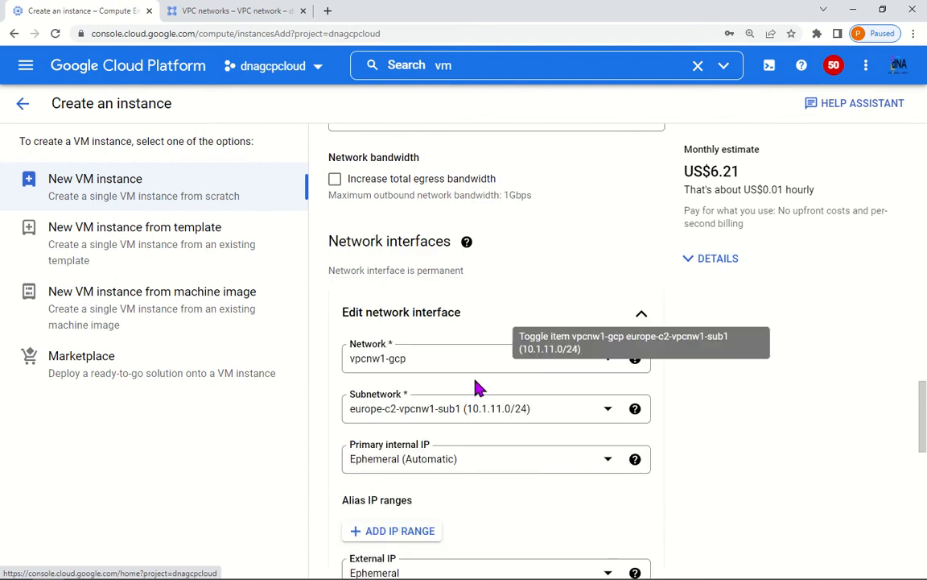
{"action": "scroll", "coordinate": [479, 385], "scroll_direction": "down", "scroll_amount": 2}
{"action": "scroll", "coordinate": [483, 384], "scroll_direction": "down", "scroll_amount": 2}
{"action": "left_click", "coordinate": [415, 260]}
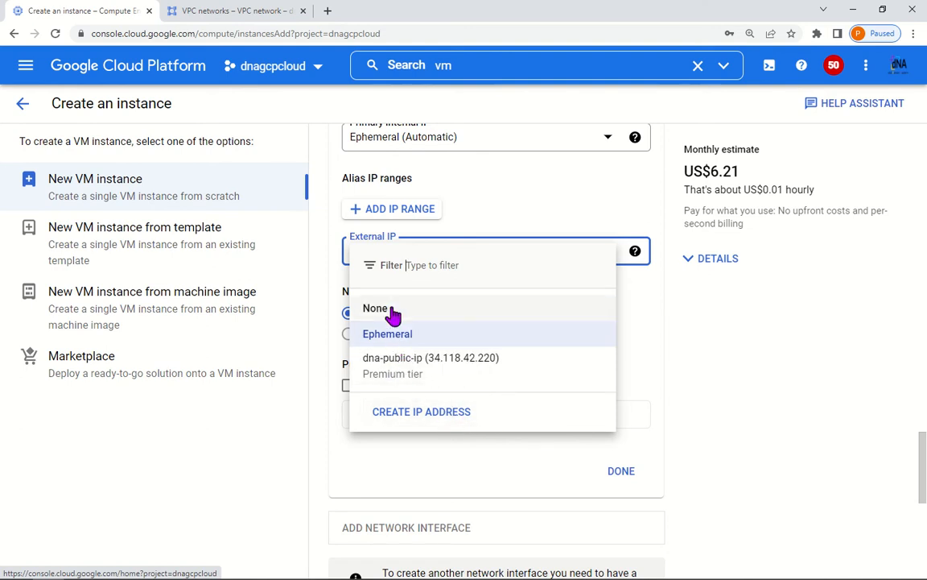
{"action": "left_click", "coordinate": [480, 315]}
Step: Finish the network interface edit and create the europe-gcp-vm-01 instance
{"action": "scroll", "coordinate": [586, 374], "scroll_direction": "up", "scroll_amount": 2}
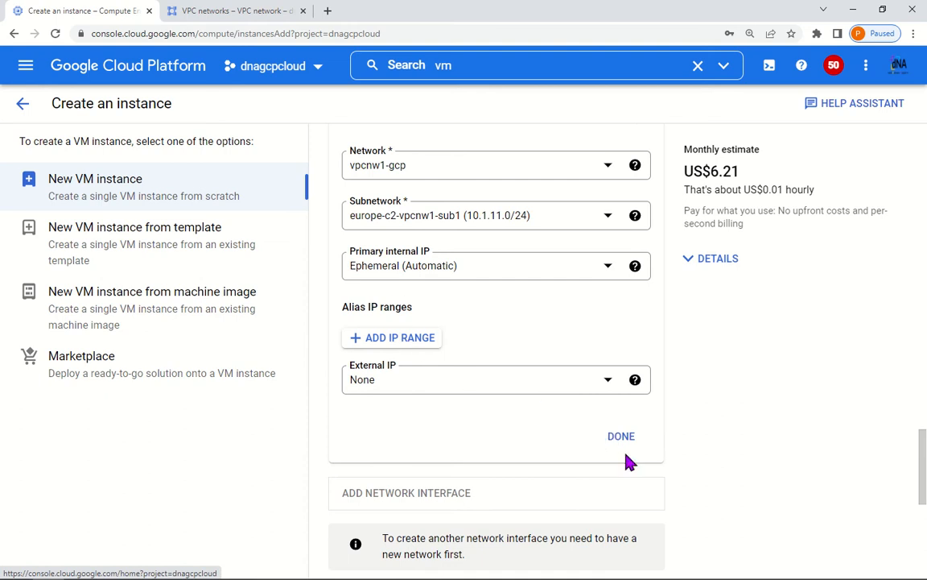
{"action": "scroll", "coordinate": [561, 391], "scroll_direction": "up", "scroll_amount": 2}
{"action": "scroll", "coordinate": [648, 435], "scroll_direction": "down", "scroll_amount": 3}
{"action": "scroll", "coordinate": [648, 435], "scroll_direction": "down", "scroll_amount": 1}
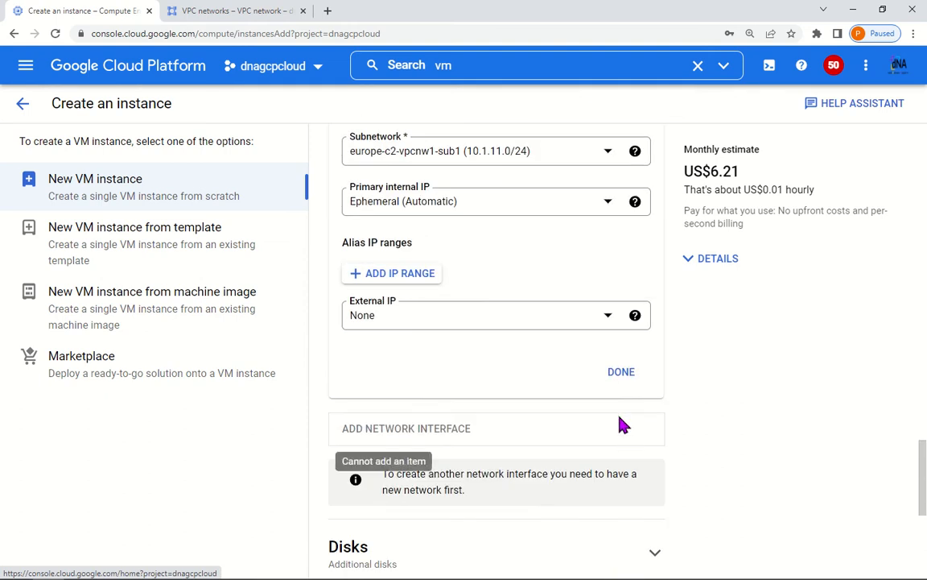
{"action": "left_click", "coordinate": [627, 378]}
{"action": "scroll", "coordinate": [427, 443], "scroll_direction": "down", "scroll_amount": 4}
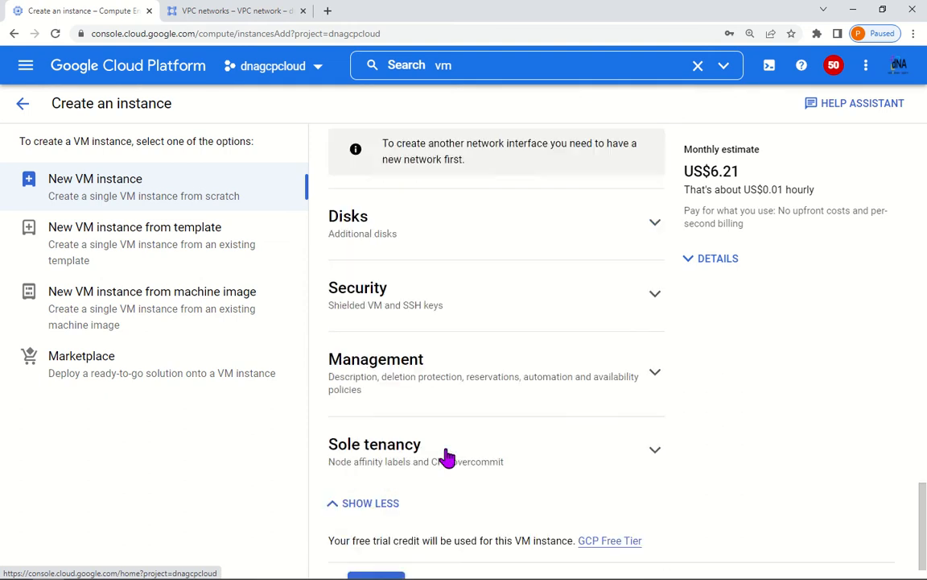
{"action": "left_click", "coordinate": [391, 541]}
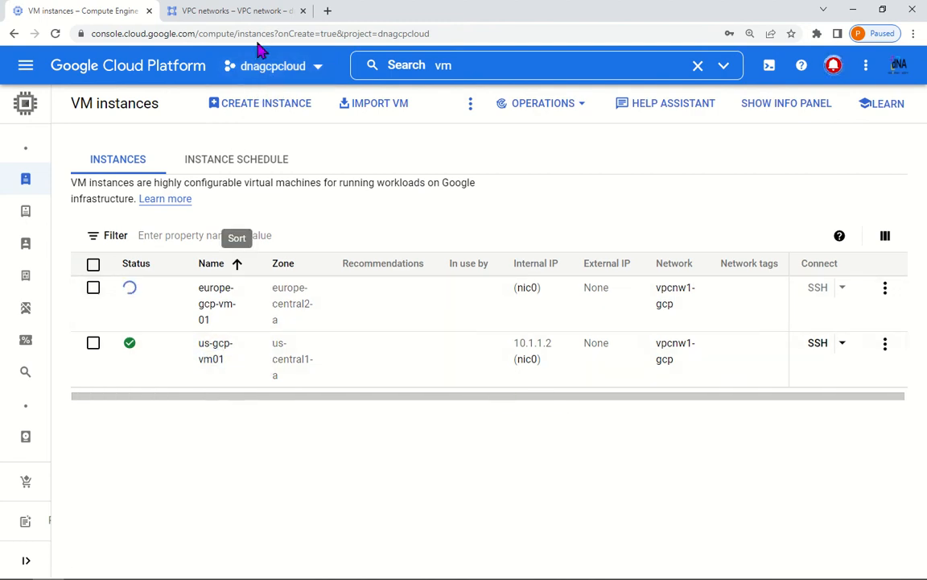
Step: List the dnaawscloud VM instances via a 'vm i' search, then return to the dnagcpcloud VM list
{"action": "left_click", "coordinate": [265, 11]}
{"action": "left_click", "coordinate": [408, 66]}
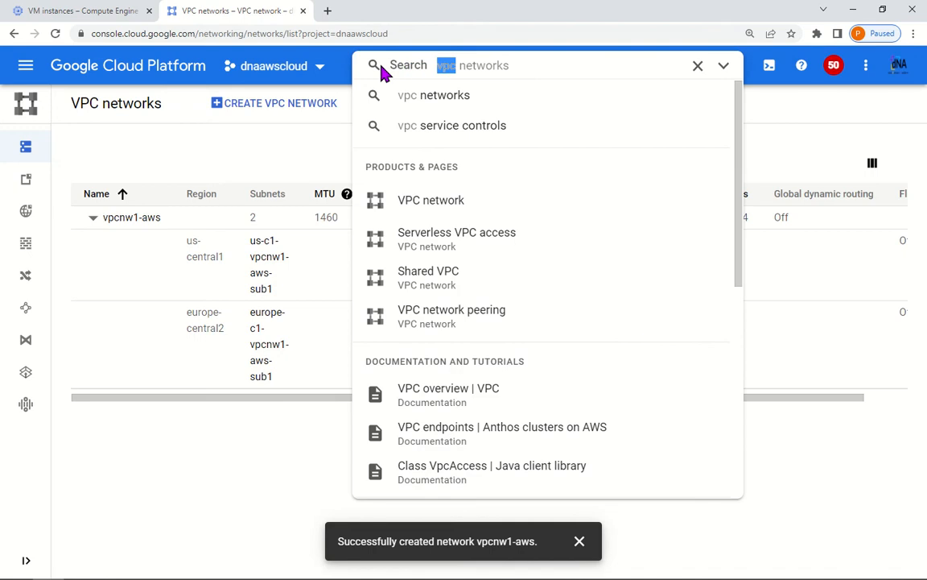
{"action": "type", "text": "vm i"}
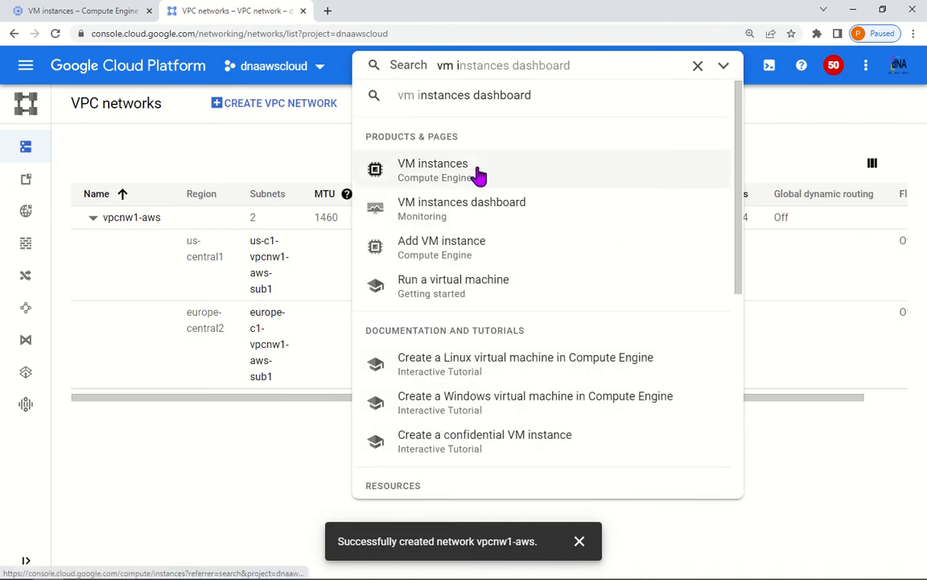
{"action": "left_click", "coordinate": [477, 176]}
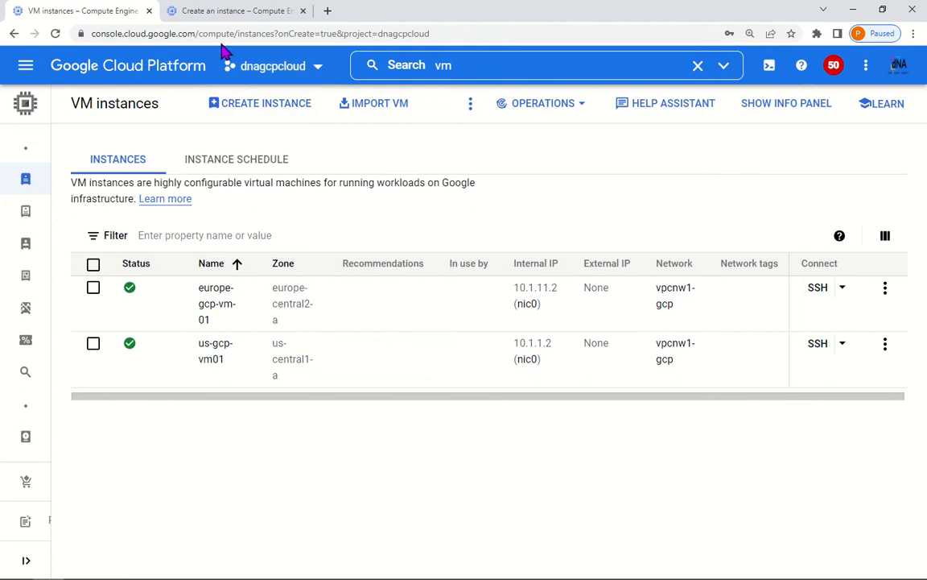
{"action": "left_click", "coordinate": [209, 14]}
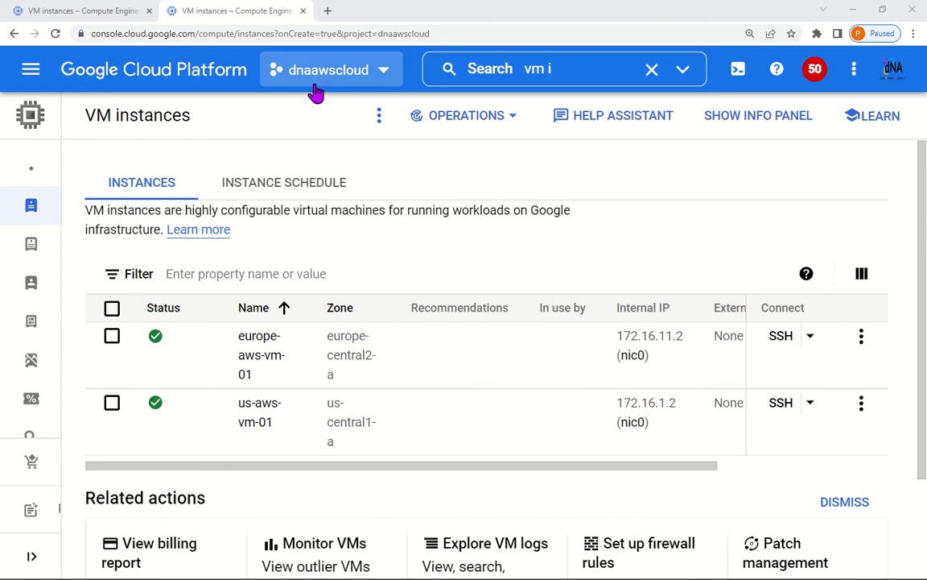
{"action": "left_click", "coordinate": [77, 10]}
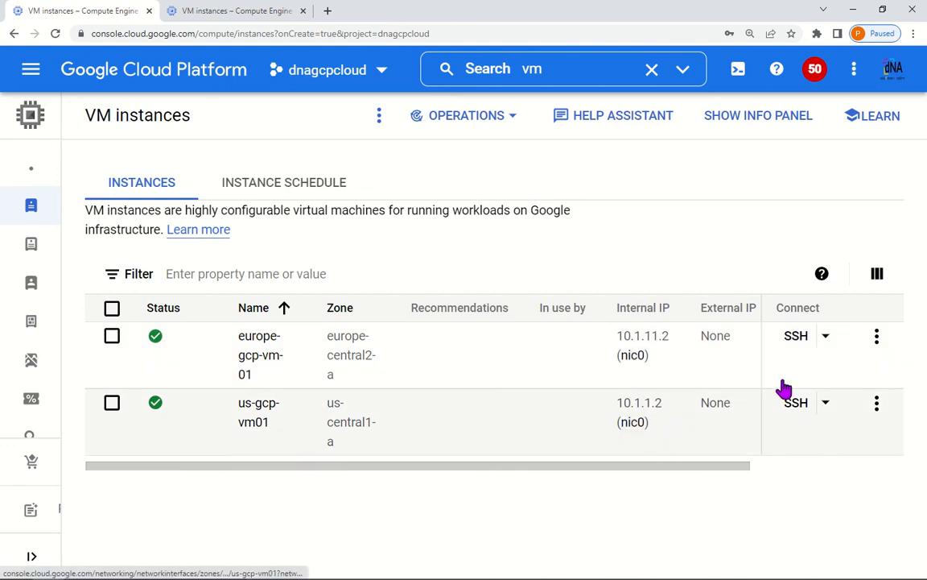
Step: Launch SSH to europe-gcp-vm-01 and view the dnaawscloud VM instances while it connects
{"action": "left_click", "coordinate": [795, 338]}
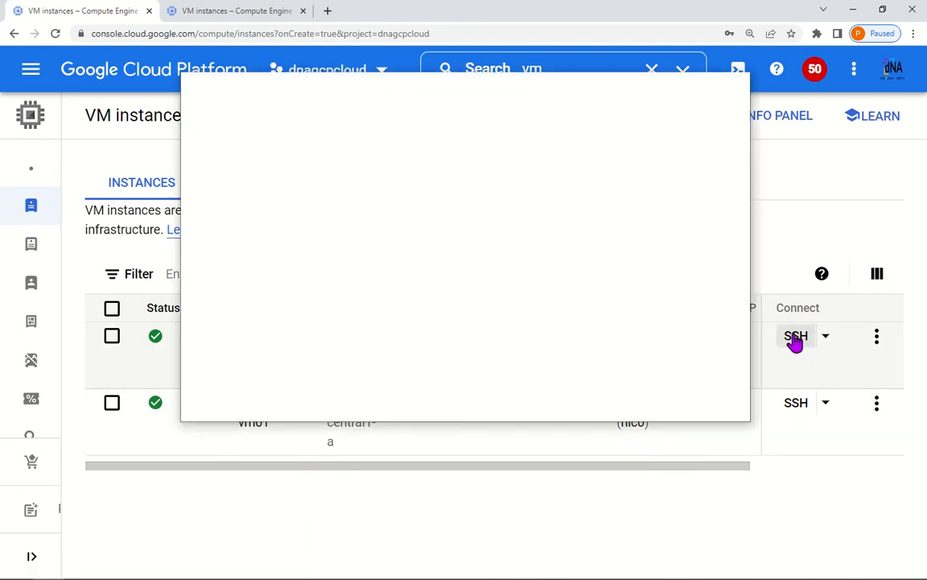
{"action": "left_click", "coordinate": [232, 12]}
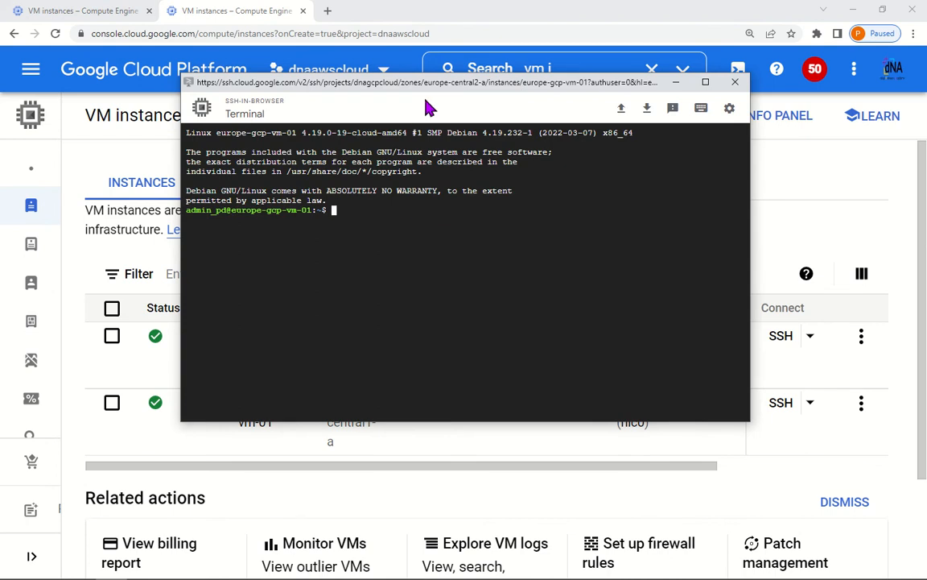
Step: In the SSH terminal, run ifconfig, switch to root with sudo su, and list network interfaces
{"action": "left_click_drag", "start_coordinate": [450, 88], "coordinate": [319, 133]}
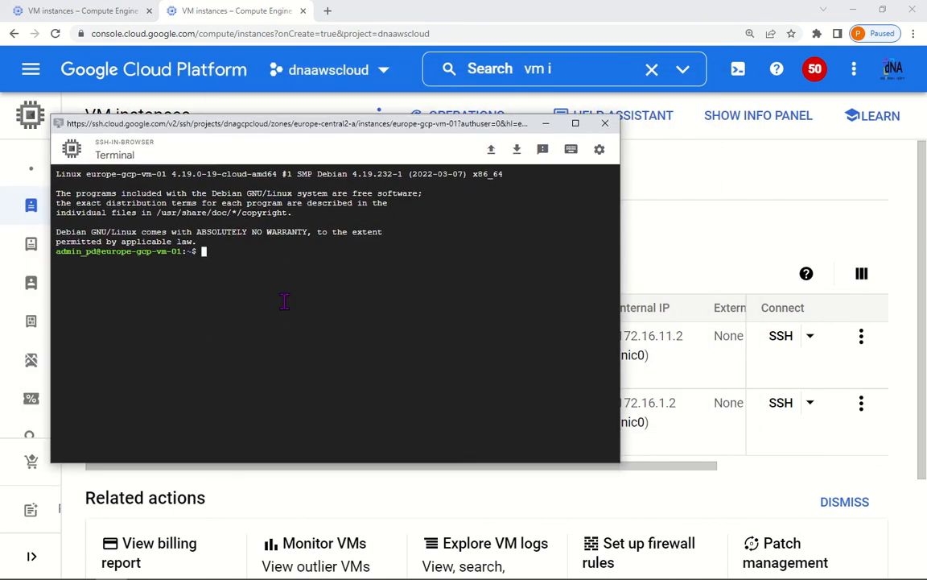
{"action": "type", "text": "ifconfig"}
{"action": "key", "text": "Return"}
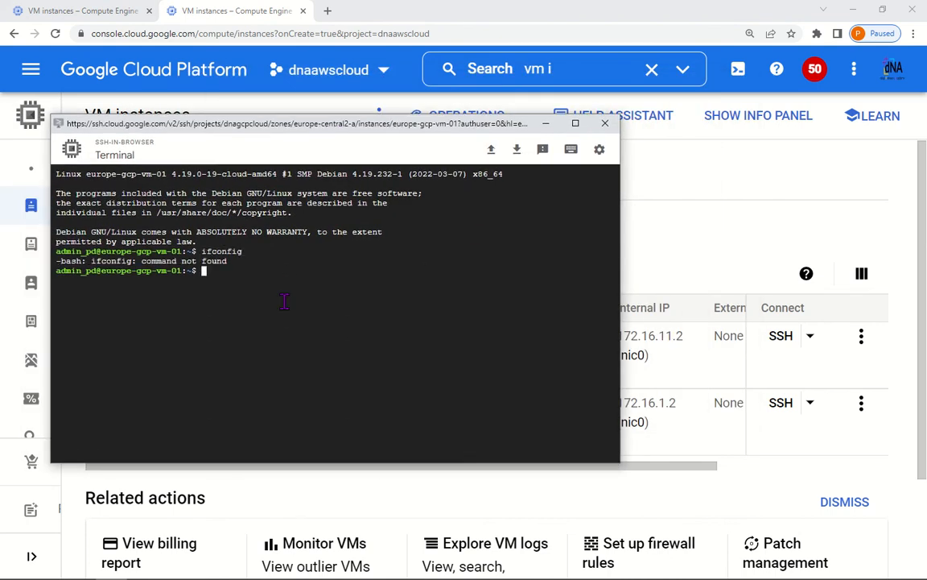
{"action": "type", "text": "sudo su"}
{"action": "key", "text": "Return"}
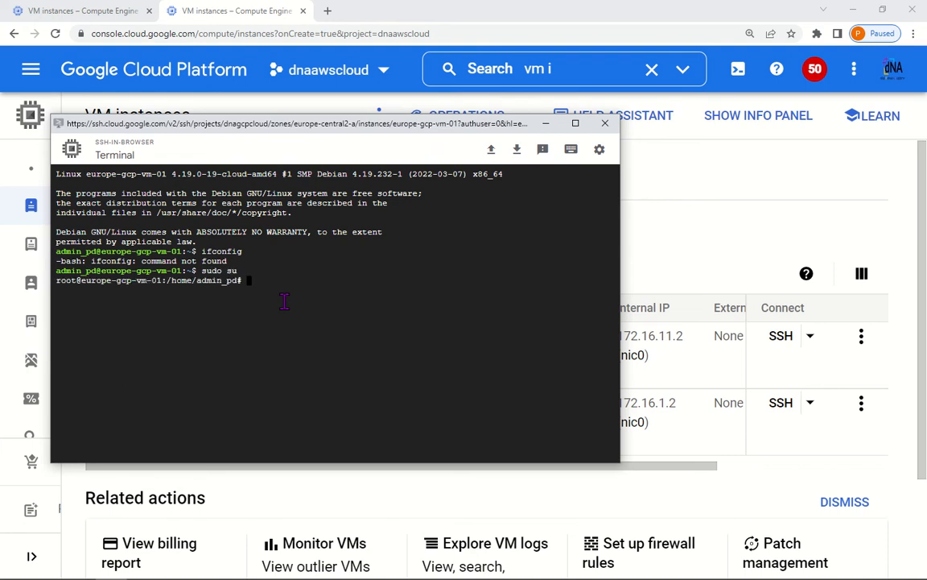
{"action": "type", "text": "ifconfig"}
{"action": "key", "text": "Return"}
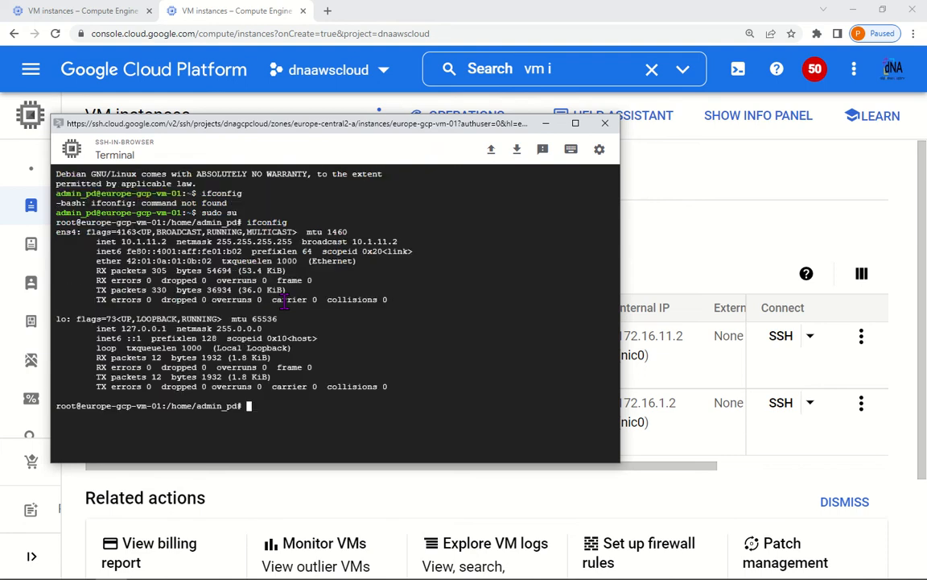
{"action": "scroll", "coordinate": [107, 280], "scroll_direction": "up", "scroll_amount": 2}
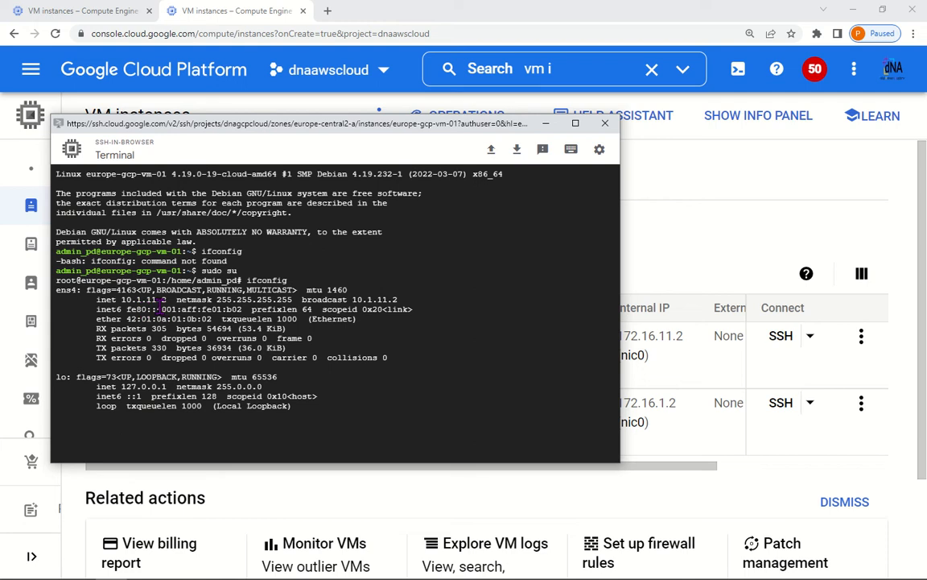
{"action": "scroll", "coordinate": [411, 402], "scroll_direction": "down", "scroll_amount": 2}
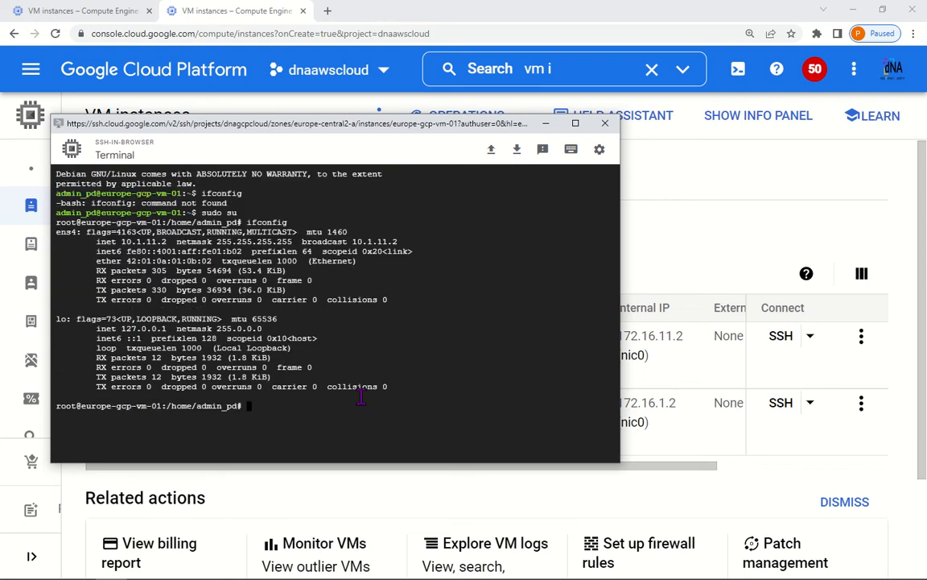
Step: Ping us-aws-vm-01's internal IP 172.16.1.2 from the GCP VM
{"action": "type", "text": "ping"}
{"action": "left_click_drag", "start_coordinate": [450, 134], "coordinate": [418, 192]}
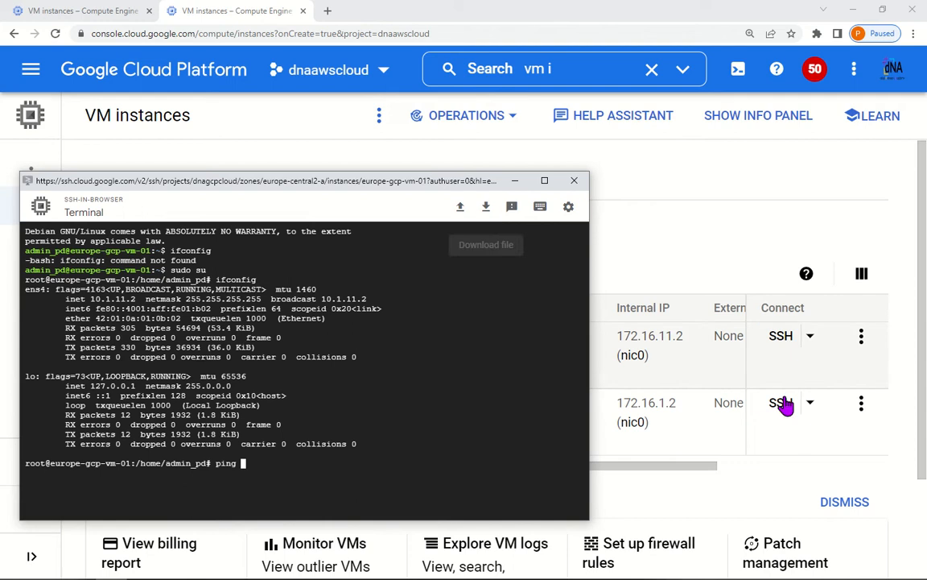
{"action": "left_click", "coordinate": [662, 422]}
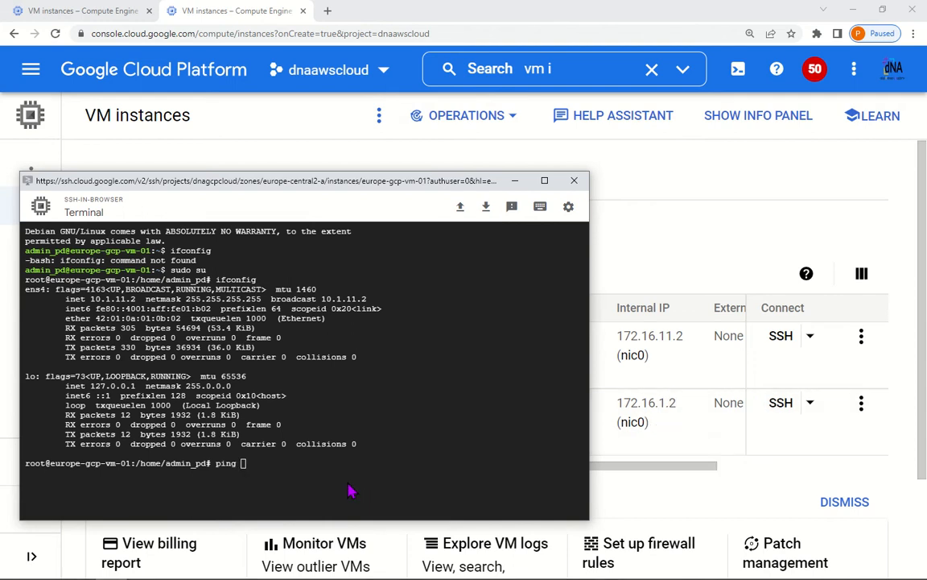
{"action": "left_click", "coordinate": [367, 465]}
{"action": "type", "text": "172.16.1.2"}
{"action": "key", "text": "Return"}
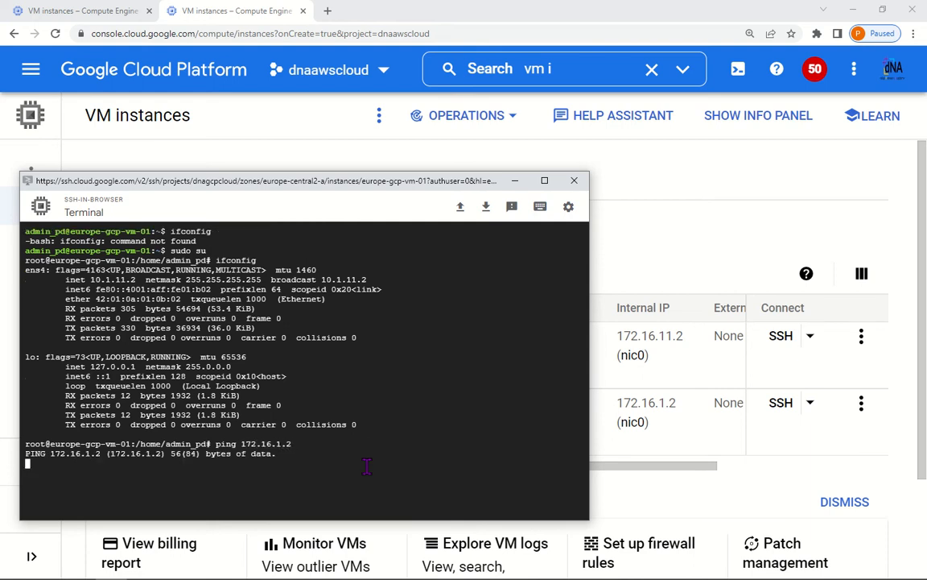
Step: Stop the failing ping, close the SSH window and return to dnagcpcloud's VM instances
{"action": "key", "text": "ctrl+c"}
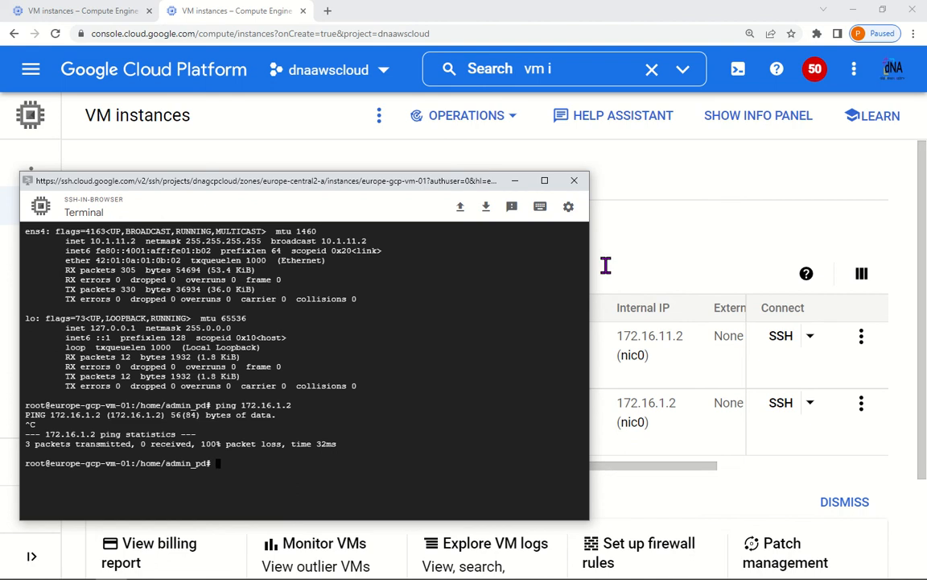
{"action": "left_click", "coordinate": [574, 180]}
{"action": "left_click", "coordinate": [79, 12]}
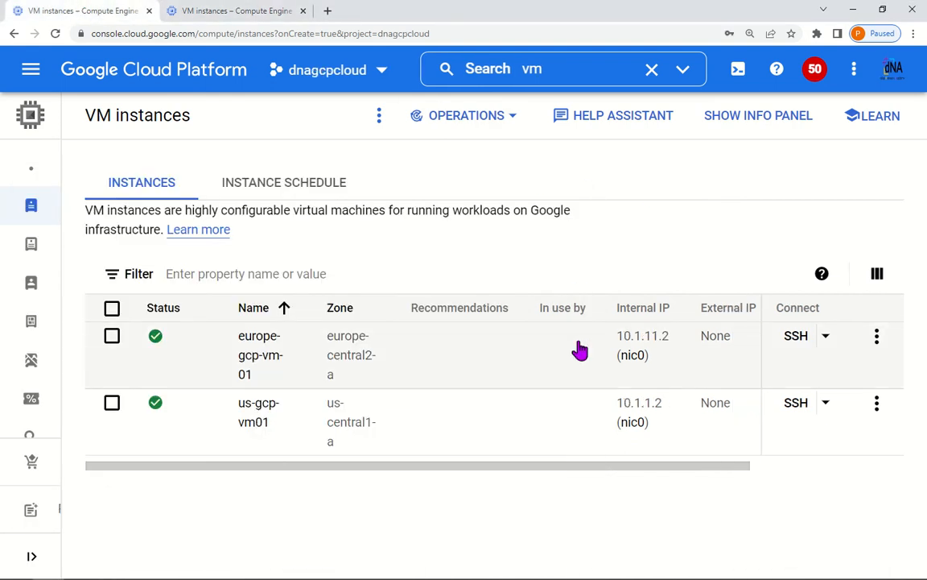
Step: Open vpcnw1-gcp via a 'vpc' search and view its routes: 10.1.11.0/24, 10.1.1.0/24, 0.0.0.0/0
{"action": "left_click", "coordinate": [554, 70]}
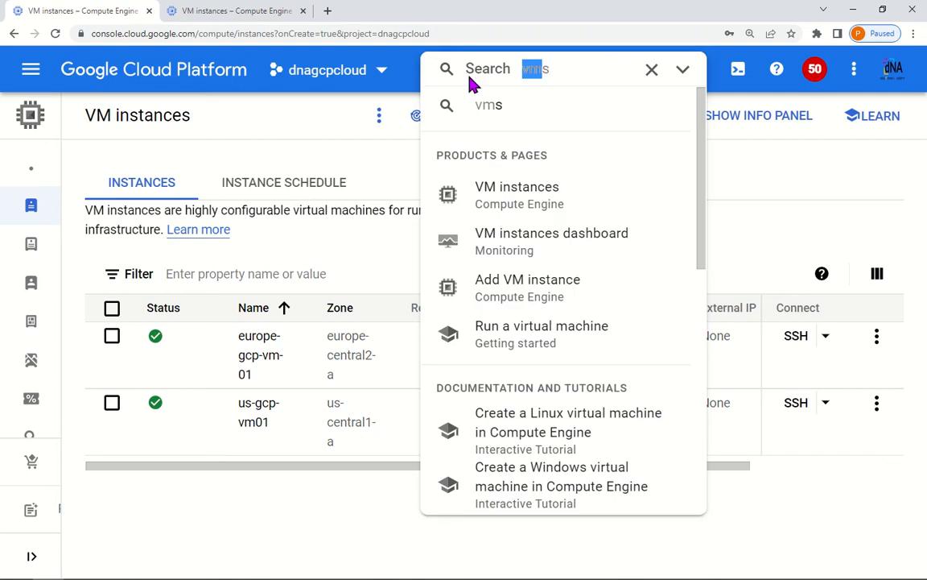
{"action": "key", "text": "BackSpace"}
{"action": "type", "text": "vpc"}
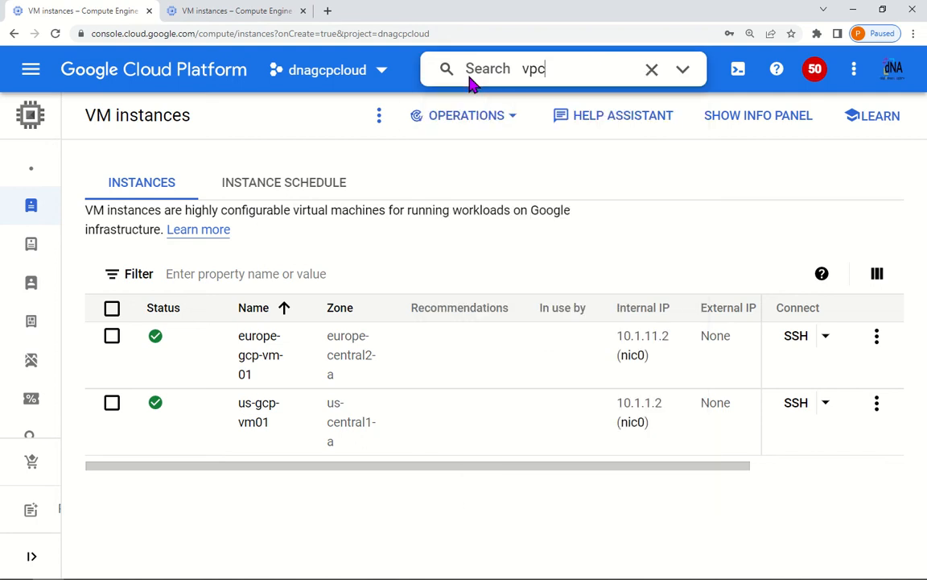
{"action": "left_click", "coordinate": [518, 242]}
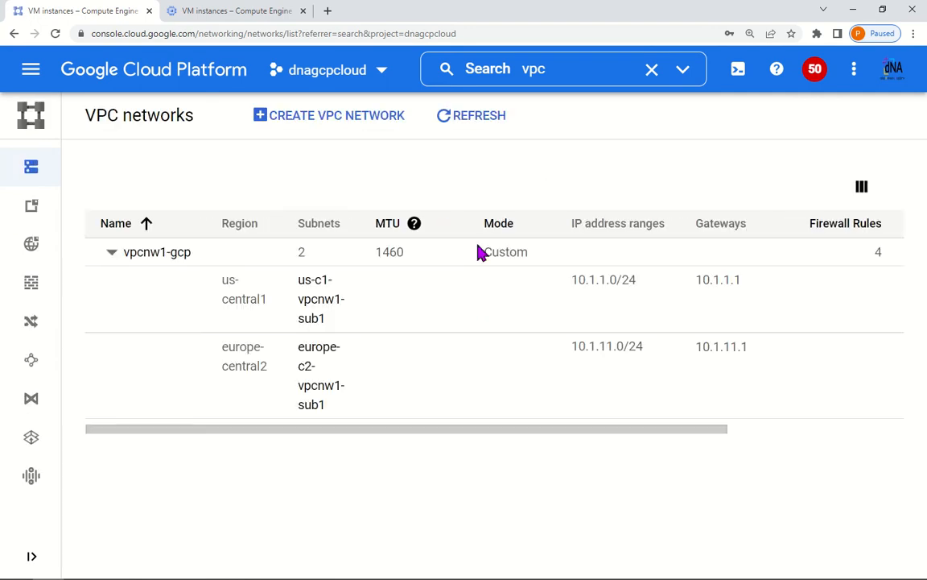
{"action": "left_click", "coordinate": [168, 253]}
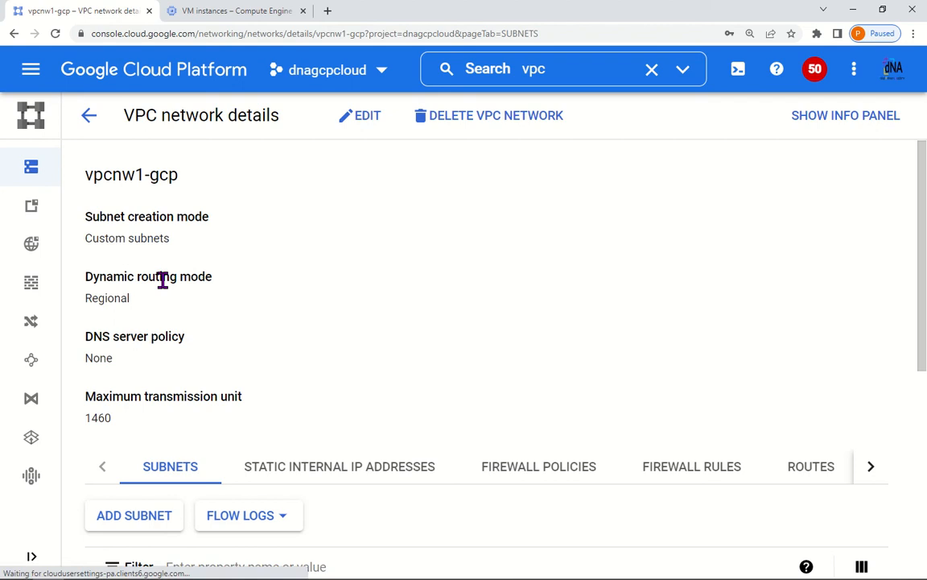
{"action": "scroll", "coordinate": [496, 402], "scroll_direction": "down", "scroll_amount": 3}
{"action": "left_click", "coordinate": [823, 273]}
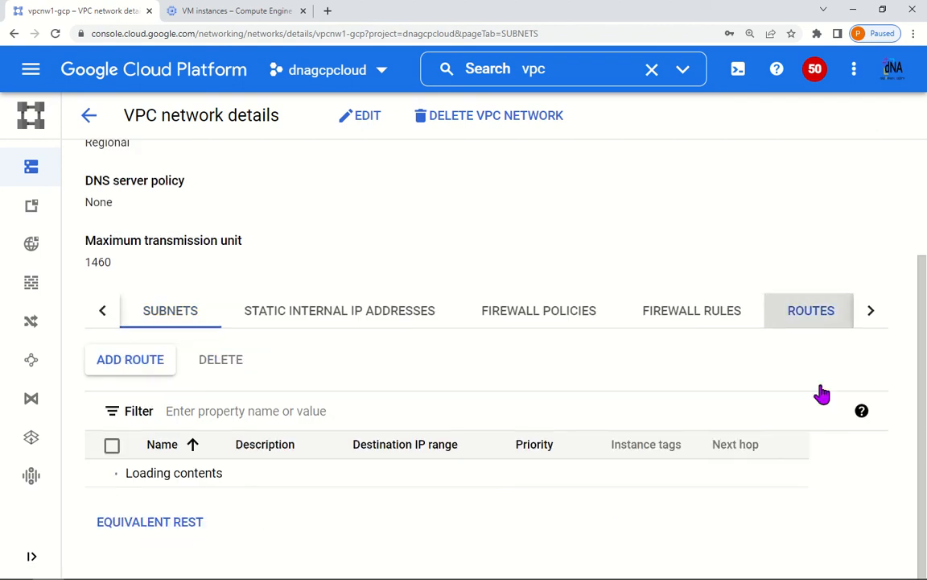
{"action": "scroll", "coordinate": [747, 438], "scroll_direction": "down", "scroll_amount": 3}
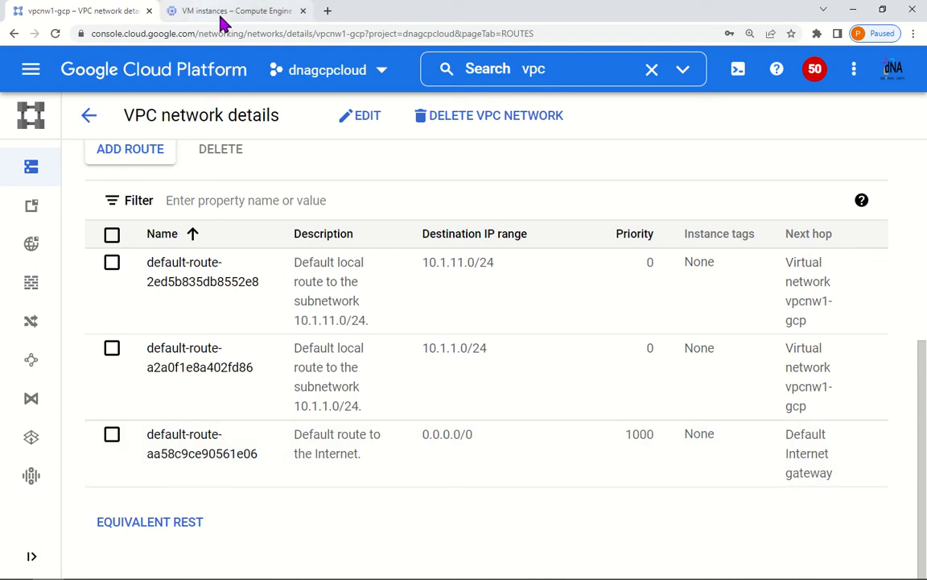
Step: Via a 'vpn' search, start a new VPN connection and continue with High-availability (HA) VPN
{"action": "left_click", "coordinate": [576, 70]}
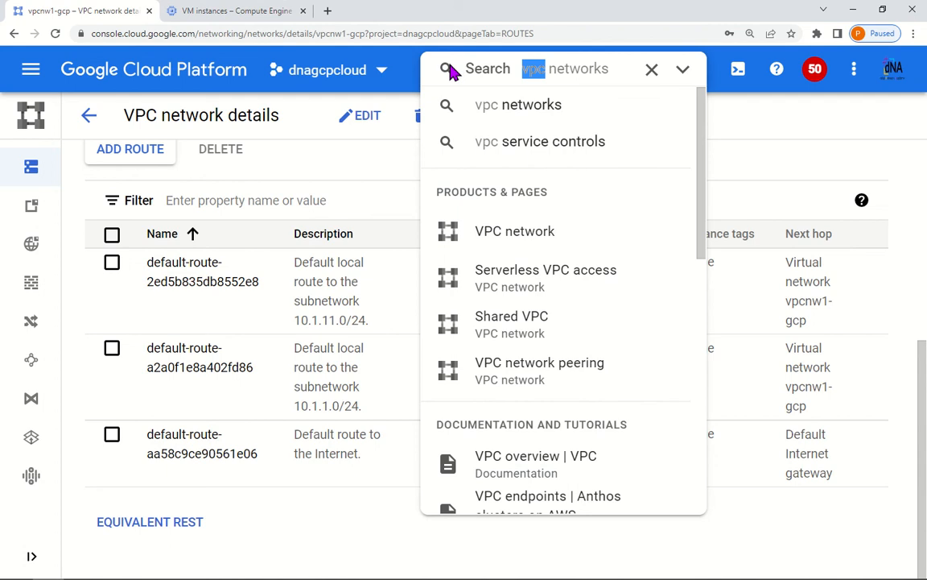
{"action": "type", "text": "vpn"}
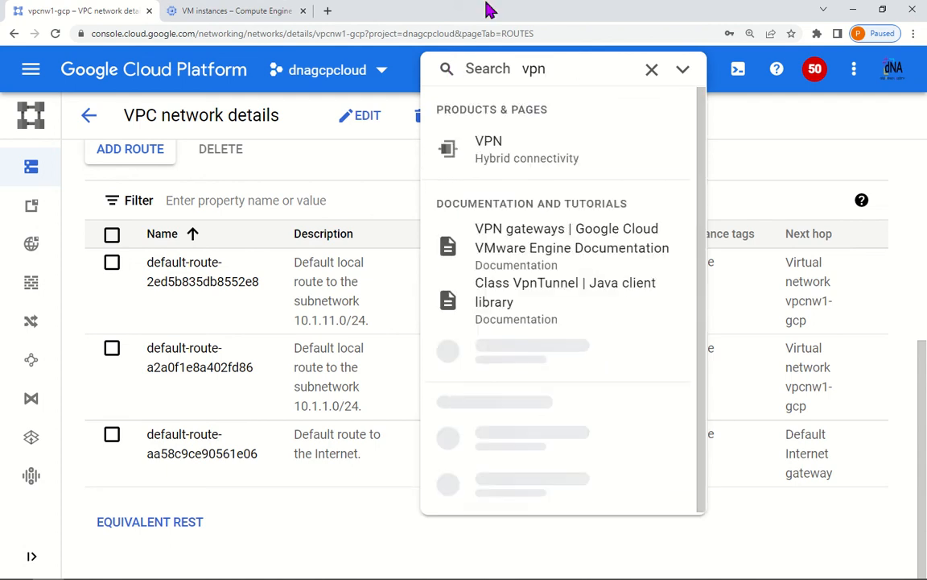
{"action": "left_click", "coordinate": [443, 157]}
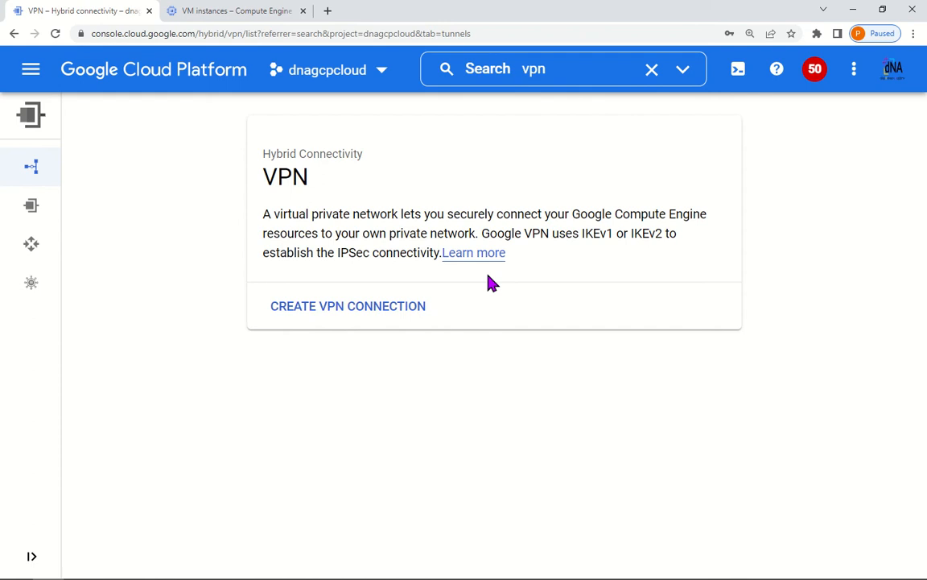
{"action": "left_click", "coordinate": [338, 306]}
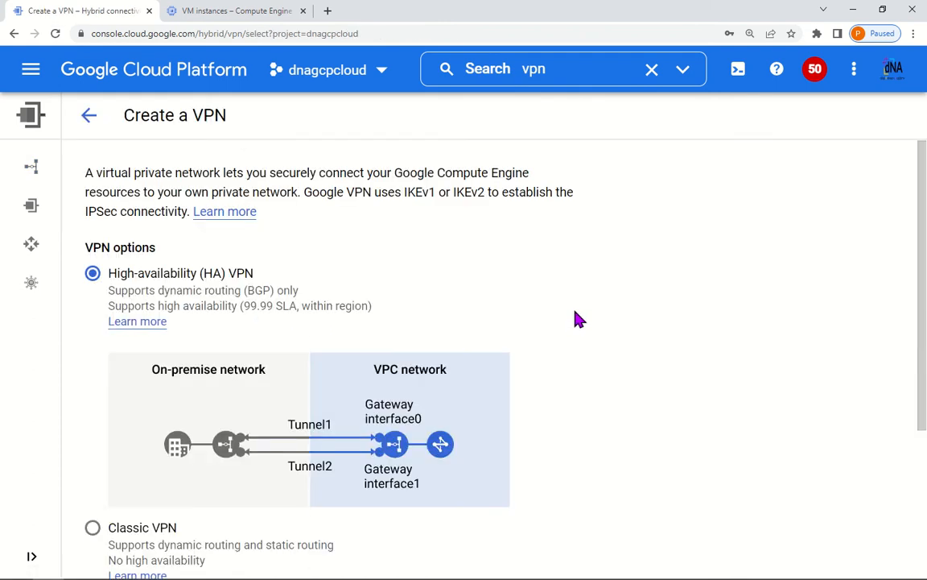
{"action": "scroll", "coordinate": [457, 346], "scroll_direction": "down", "scroll_amount": 1}
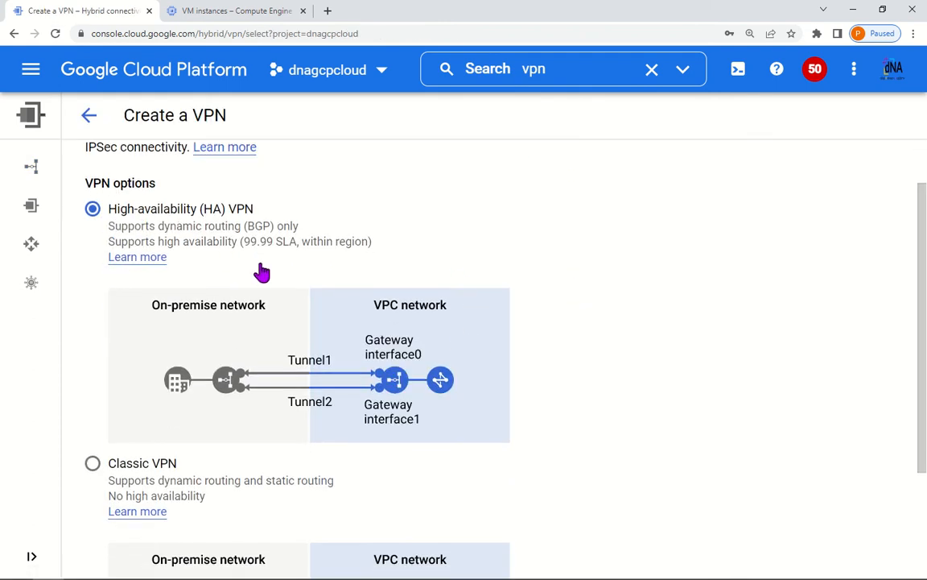
{"action": "scroll", "coordinate": [261, 272], "scroll_direction": "down", "scroll_amount": 2}
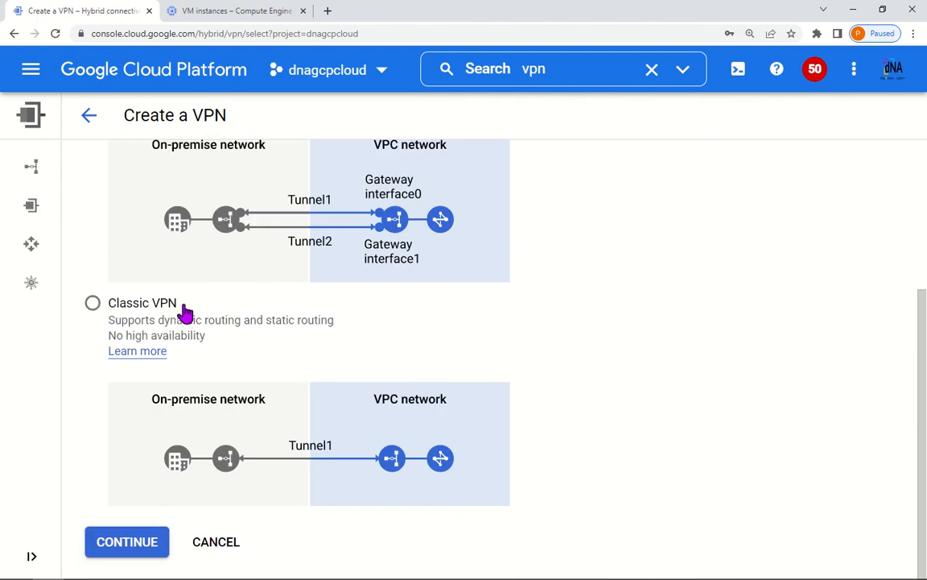
{"action": "scroll", "coordinate": [520, 306], "scroll_direction": "up", "scroll_amount": 3}
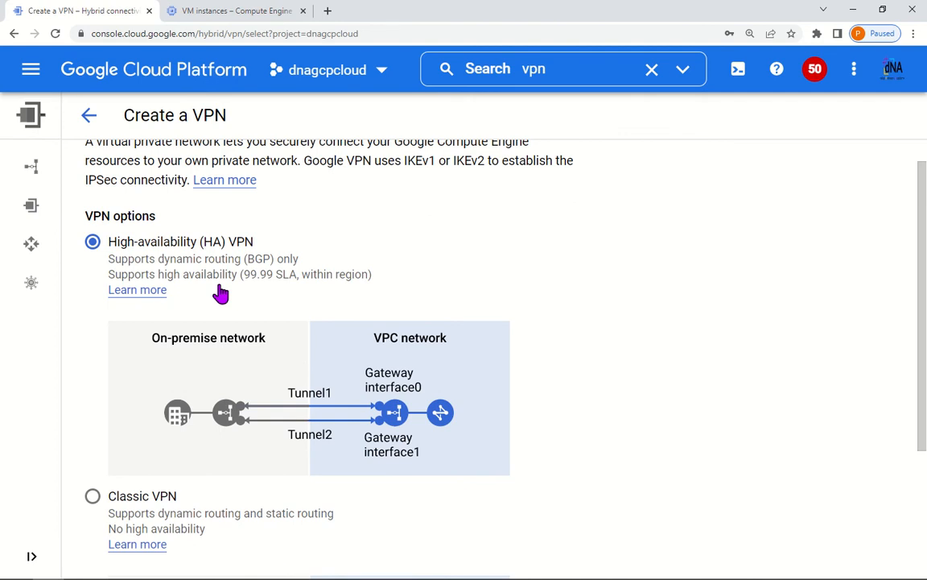
{"action": "scroll", "coordinate": [233, 291], "scroll_direction": "down", "scroll_amount": 3}
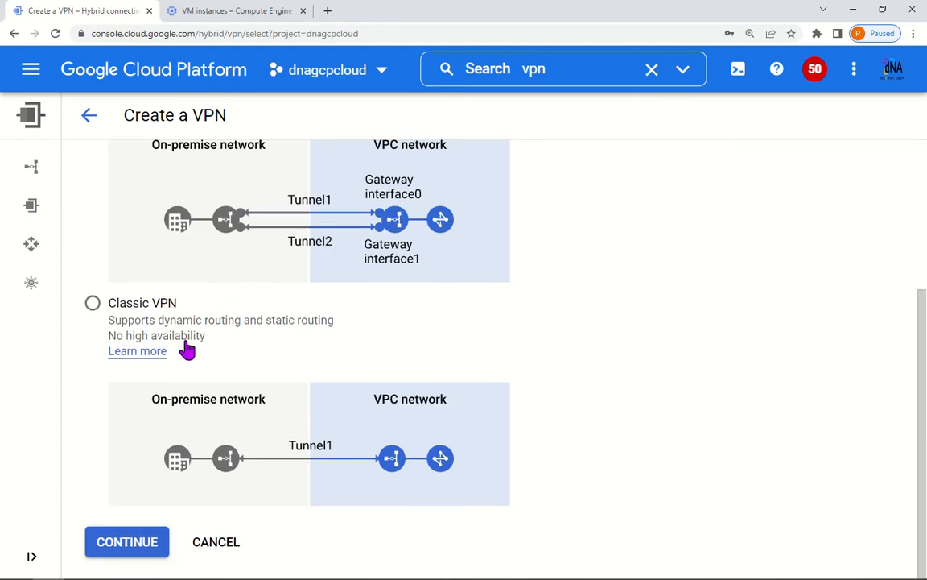
{"action": "scroll", "coordinate": [317, 326], "scroll_direction": "up", "scroll_amount": 3}
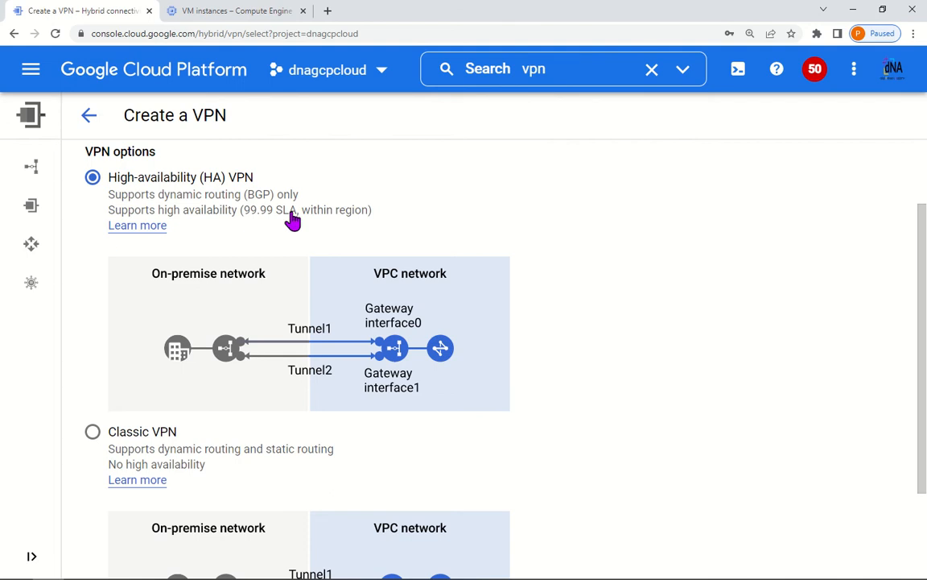
{"action": "scroll", "coordinate": [371, 355], "scroll_direction": "down", "scroll_amount": 3}
{"action": "scroll", "coordinate": [224, 327], "scroll_direction": "up", "scroll_amount": 3}
{"action": "scroll", "coordinate": [302, 373], "scroll_direction": "down", "scroll_amount": 3}
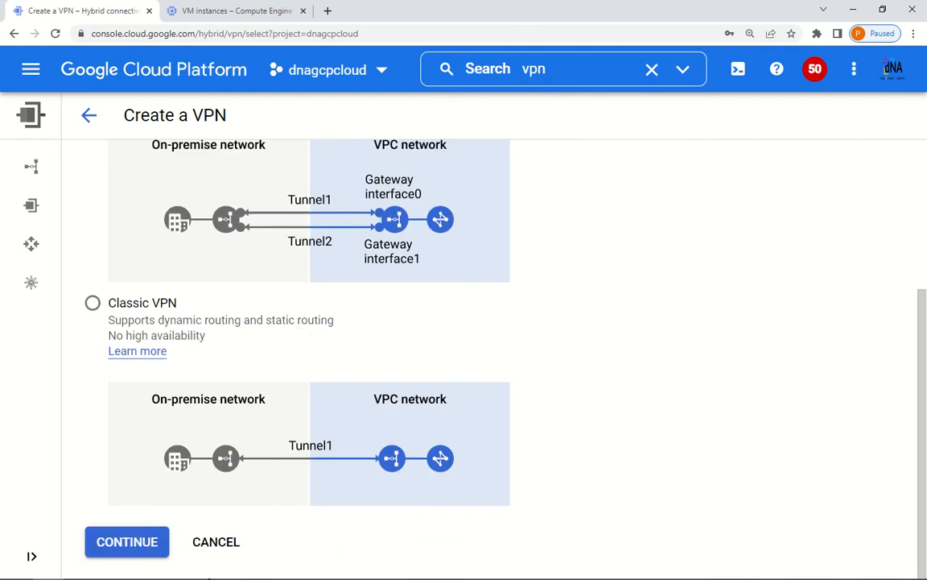
{"action": "left_click", "coordinate": [137, 541]}
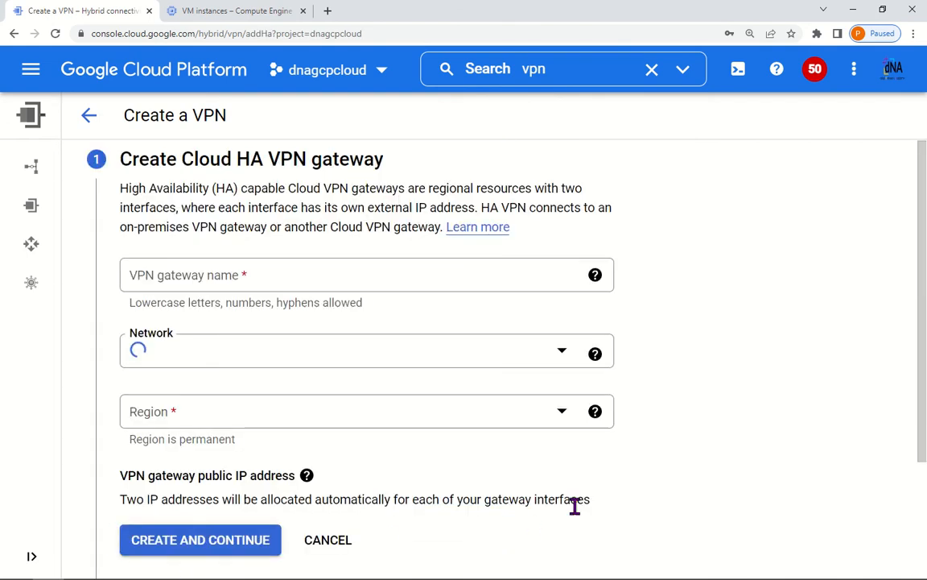
Step: Create HA VPN gateway gcp-vpn-gw-01 on network vpcnw1-gcp in region us-central1
{"action": "left_click", "coordinate": [267, 282]}
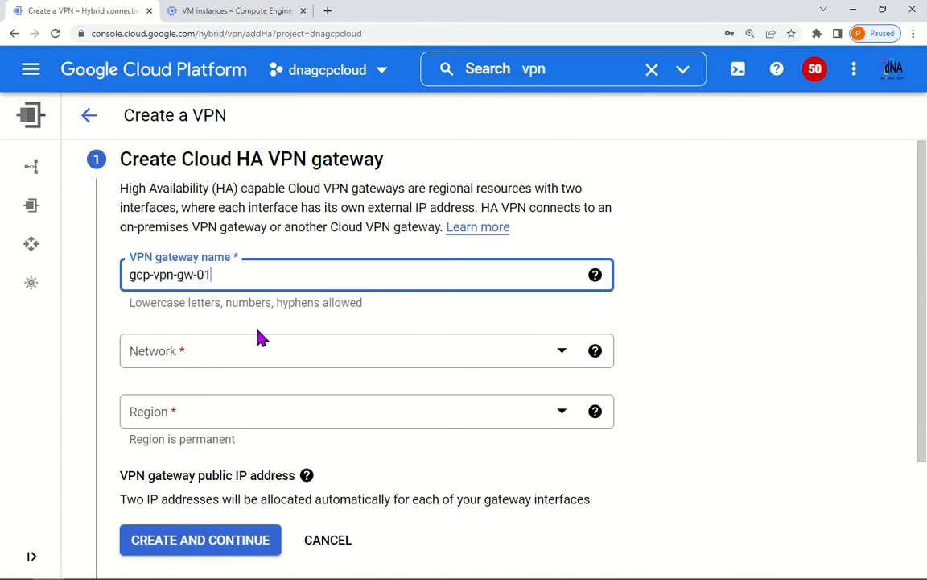
{"action": "left_click", "coordinate": [294, 354]}
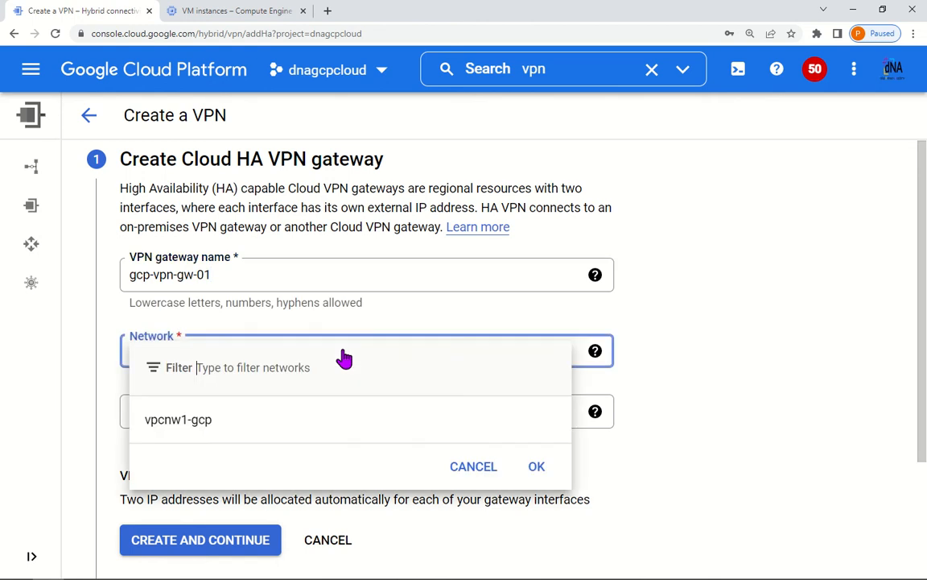
{"action": "left_click", "coordinate": [178, 424]}
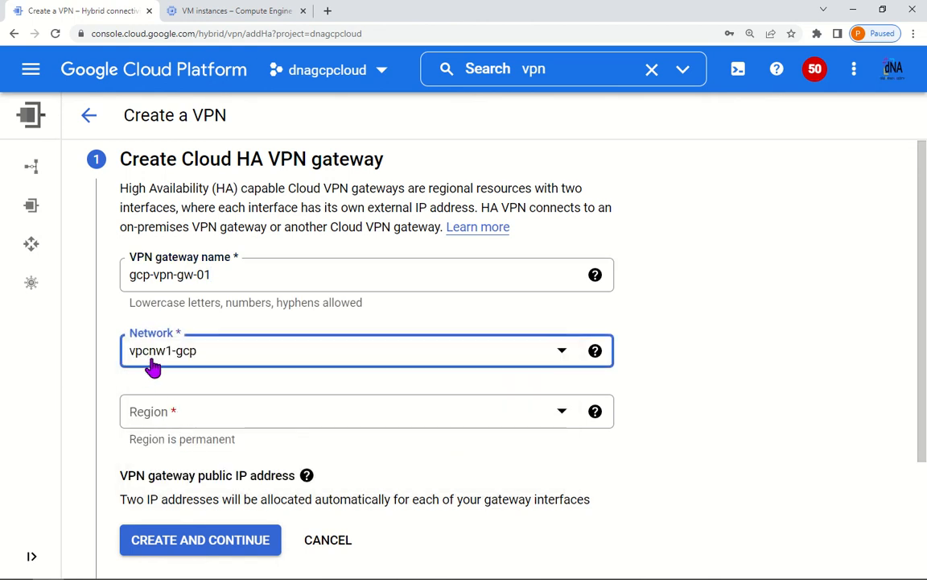
{"action": "left_click", "coordinate": [748, 413]}
{"action": "scroll", "coordinate": [732, 435], "scroll_direction": "down", "scroll_amount": 2}
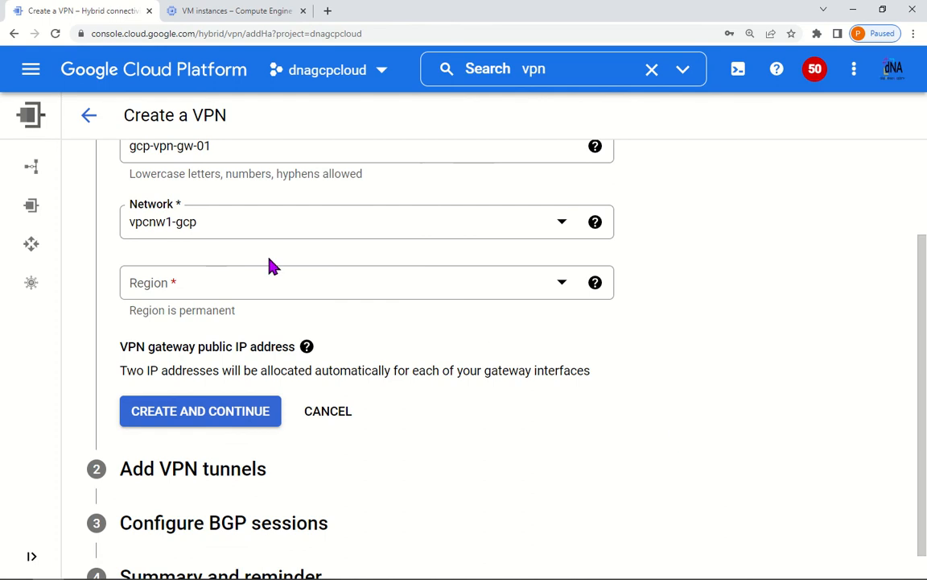
{"action": "left_click", "coordinate": [238, 280]}
{"action": "scroll", "coordinate": [241, 427], "scroll_direction": "down", "scroll_amount": 1}
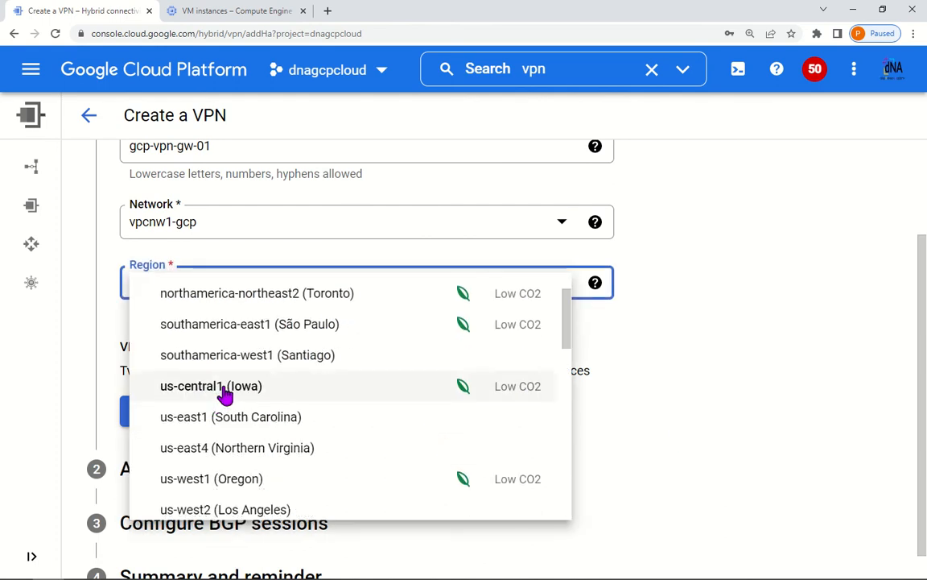
{"action": "left_click", "coordinate": [225, 389]}
{"action": "left_click", "coordinate": [718, 372]}
{"action": "scroll", "coordinate": [635, 412], "scroll_direction": "down", "scroll_amount": 1}
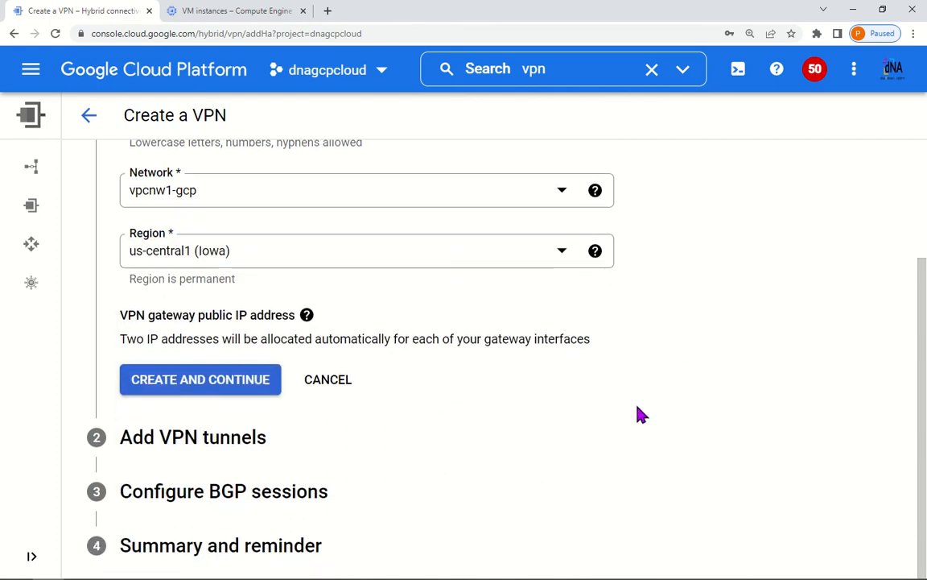
{"action": "left_click", "coordinate": [211, 385]}
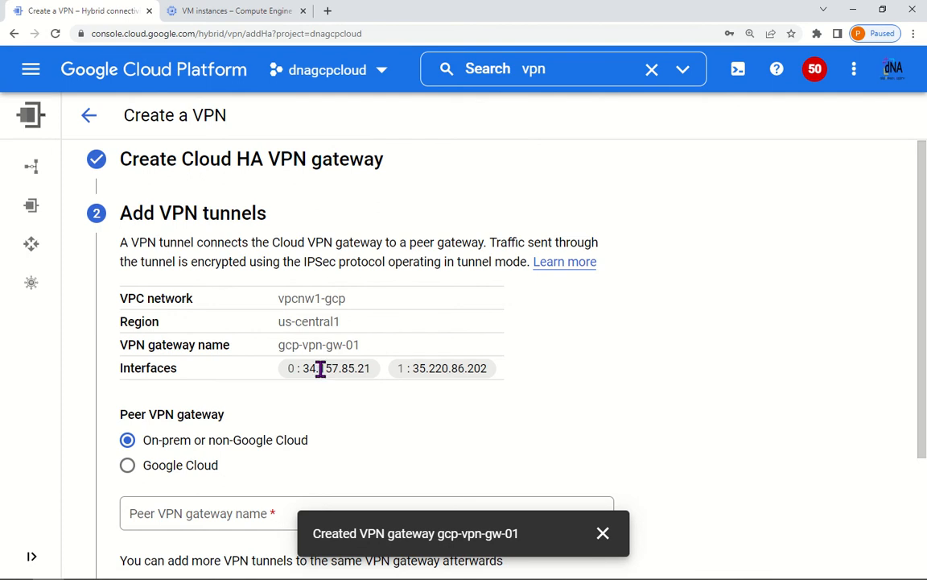
Step: Copy the interface 0 address 34.157.85.21 and paste it onto the PowerPoint diagram
{"action": "left_click_drag", "start_coordinate": [290, 370], "coordinate": [371, 370]}
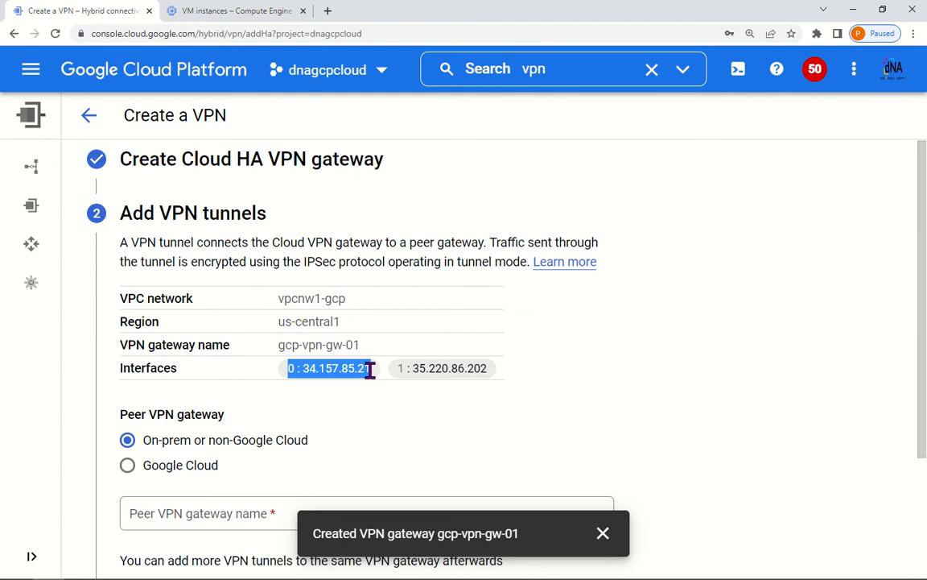
{"action": "right_click", "coordinate": [371, 370]}
{"action": "left_click", "coordinate": [377, 379]}
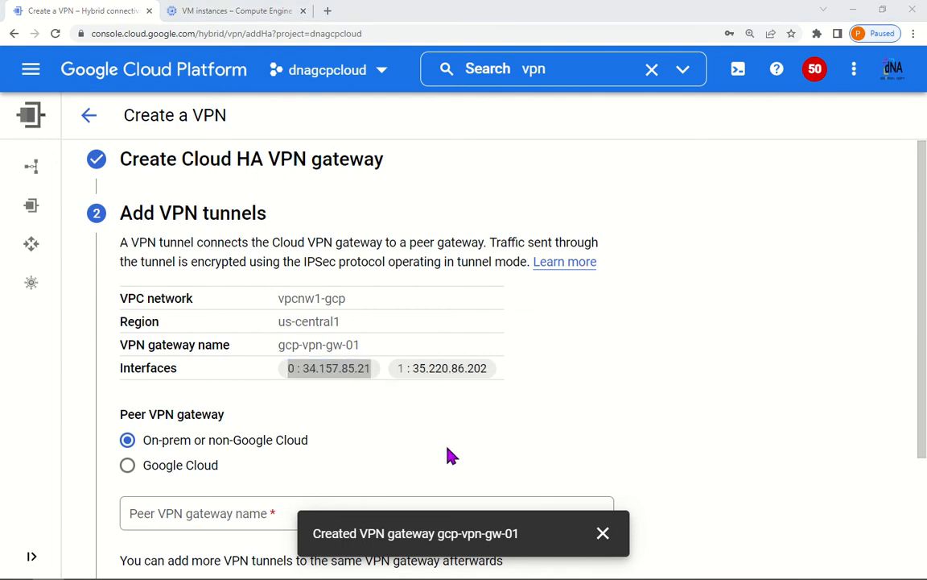
{"action": "key", "text": "alt+Tab"}
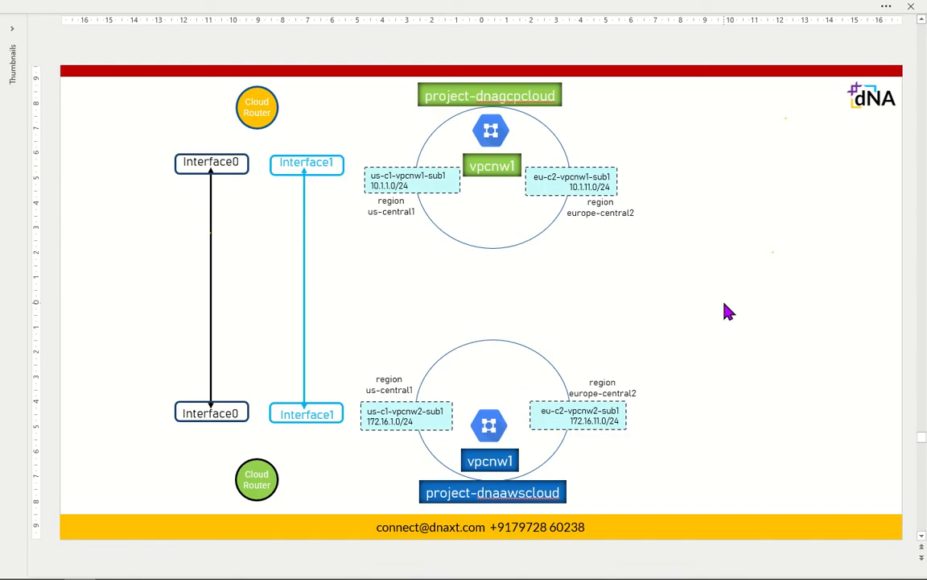
{"action": "key", "text": "ctrl+v"}
Step: Narrow the pasted text box and tidy its text to 0:34.157.85.21
{"action": "left_click_drag", "start_coordinate": [692, 303], "coordinate": [188, 200]}
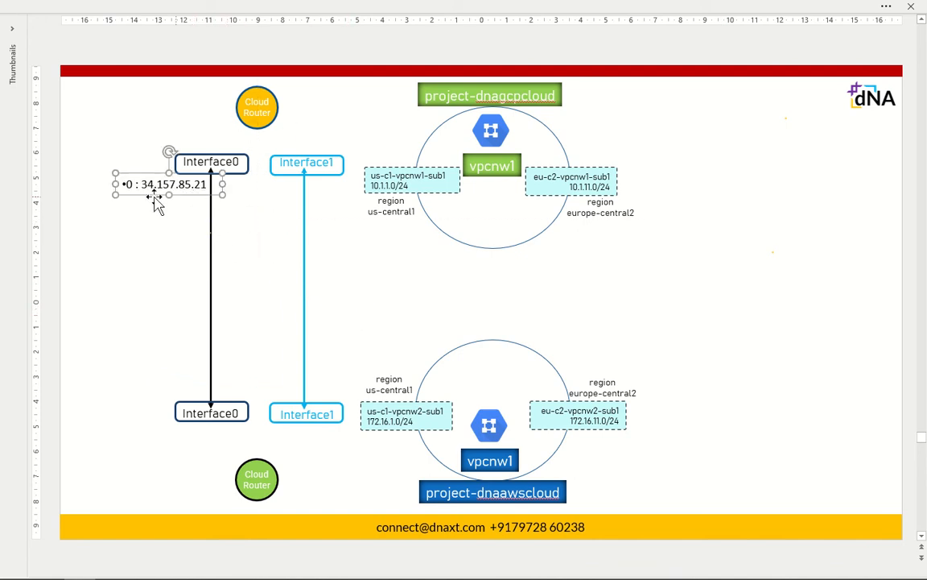
{"action": "left_click", "coordinate": [144, 191]}
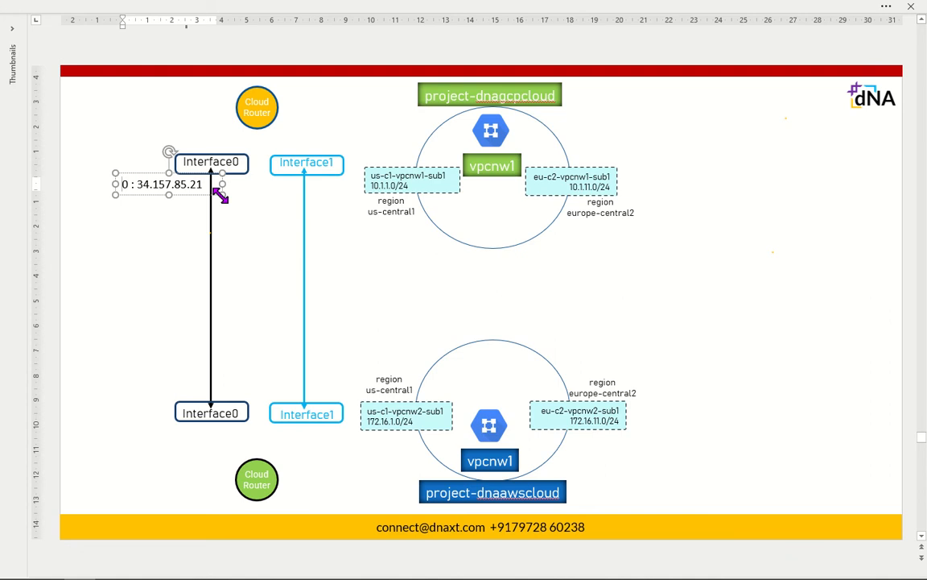
{"action": "left_click", "coordinate": [130, 184]}
{"action": "key", "text": "BackSpace"}
{"action": "key", "text": "BackSpace"}
{"action": "key", "text": "BackSpace"}
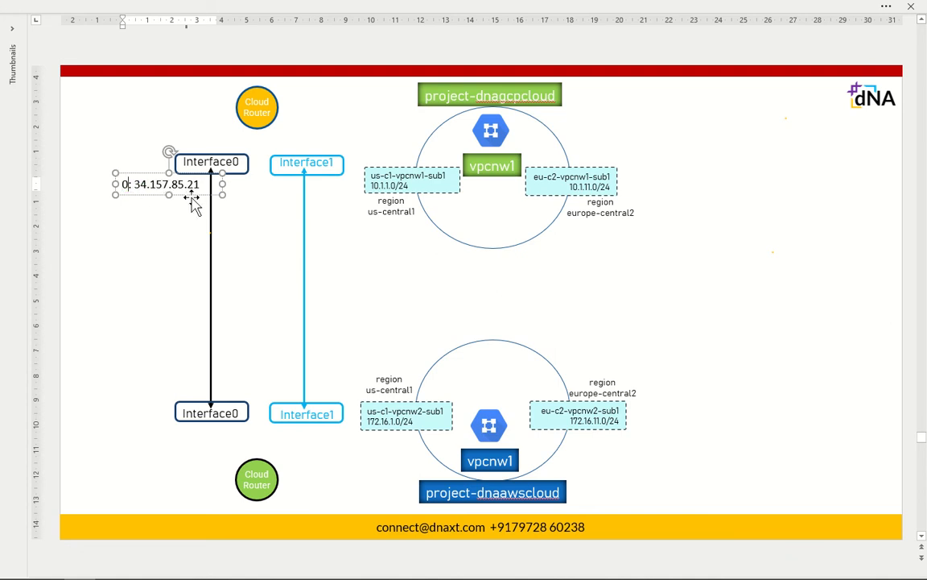
{"action": "key", "text": "BackSpace"}
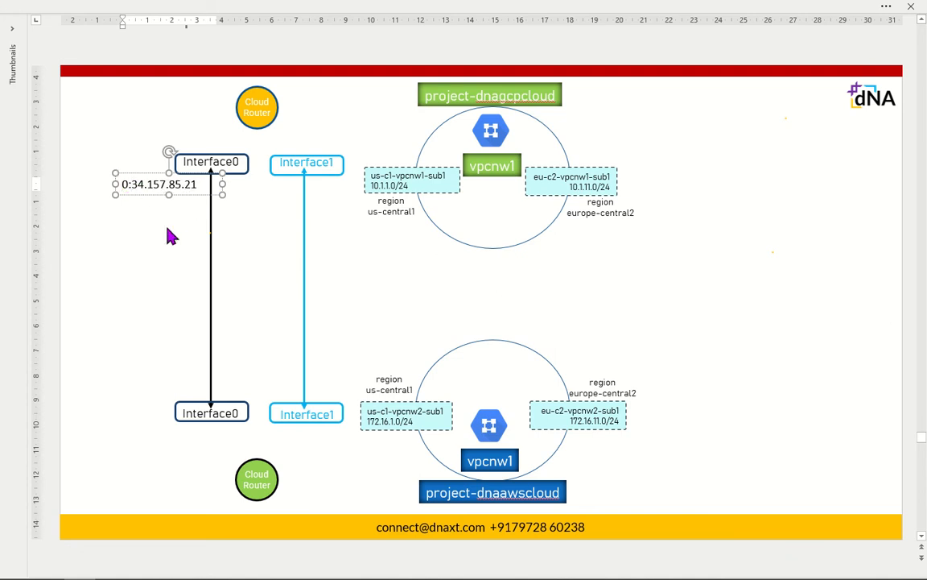
{"action": "left_click", "coordinate": [158, 213]}
Step: Copy the interface 1 address from the console and paste it onto the slide
{"action": "key", "text": "alt+Tab"}
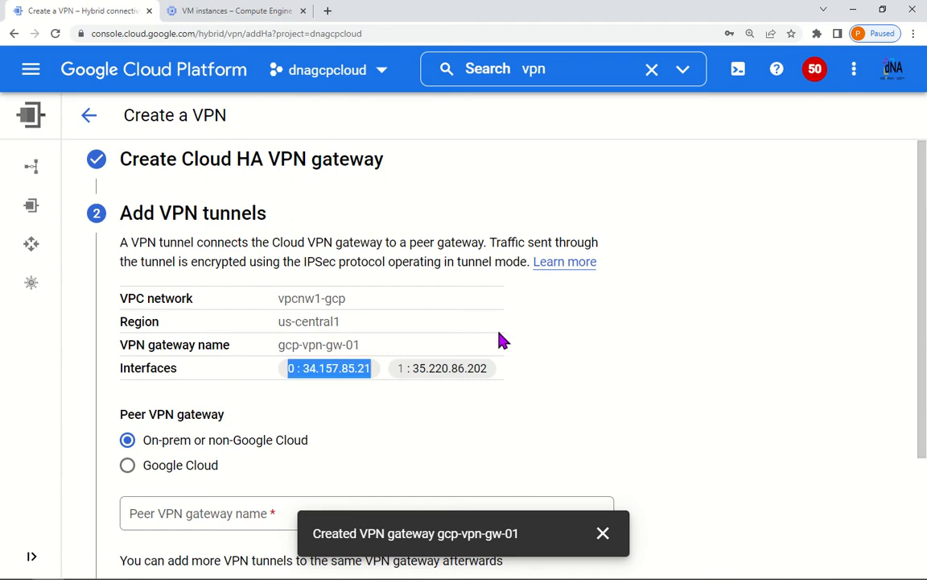
{"action": "left_click_drag", "start_coordinate": [399, 368], "coordinate": [410, 370]}
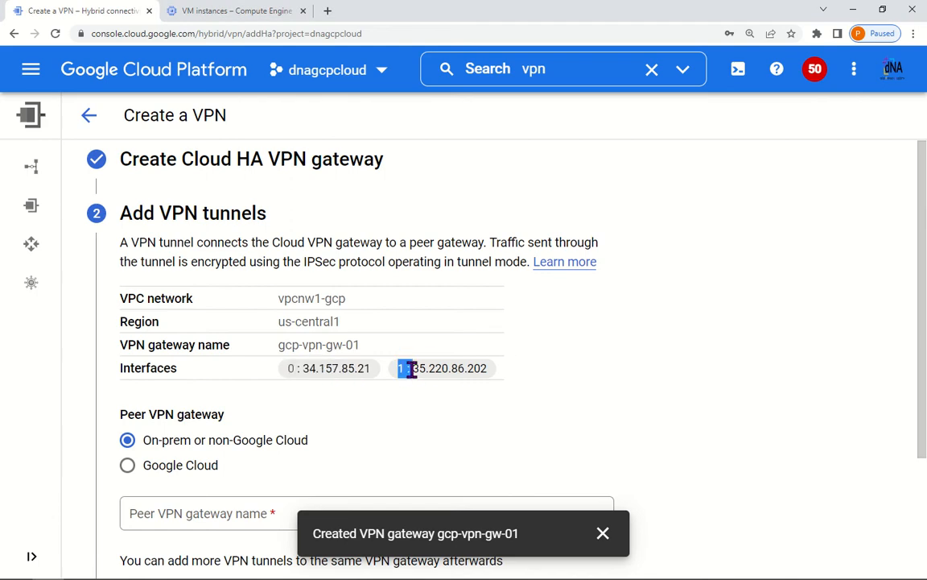
{"action": "key", "text": "shift+Right"}
{"action": "key", "text": "shift+Right"}
{"action": "key", "text": "shift+Right"}
{"action": "key", "text": "shift+Right"}
{"action": "key", "text": "shift+Right"}
{"action": "key", "text": "shift+Right"}
{"action": "key", "text": "shift+Right"}
{"action": "key", "text": "shift+Right"}
{"action": "key", "text": "shift+Right"}
{"action": "key", "text": "shift+Right"}
{"action": "key", "text": "shift+Right"}
{"action": "key", "text": "shift+Right"}
{"action": "key", "text": "shift+Right"}
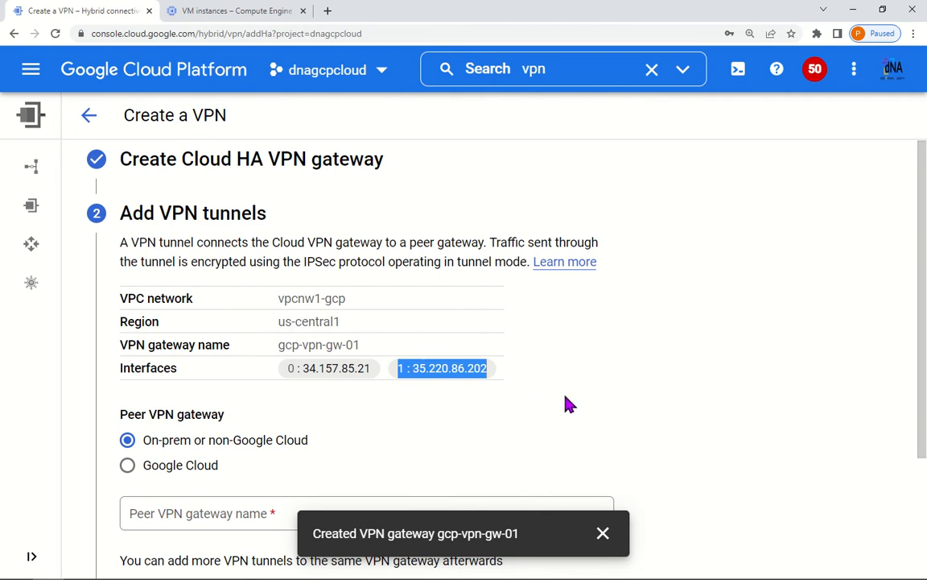
{"action": "key", "text": "alt+Tab"}
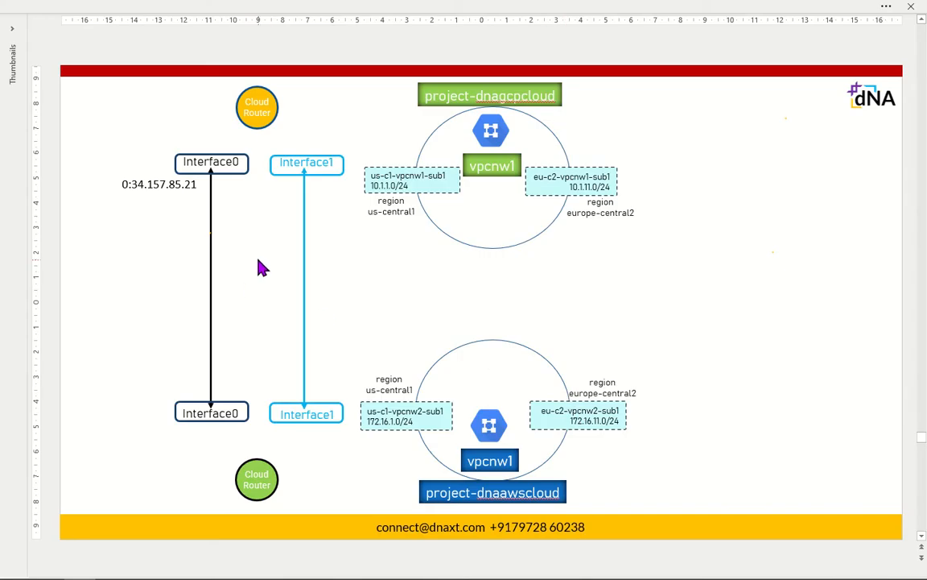
{"action": "key", "text": "ctrl+v"}
Step: Trim the pasted label to 1:35.220.86.202 and place it beside the Interface1 line
{"action": "left_click_drag", "start_coordinate": [696, 305], "coordinate": [385, 306]}
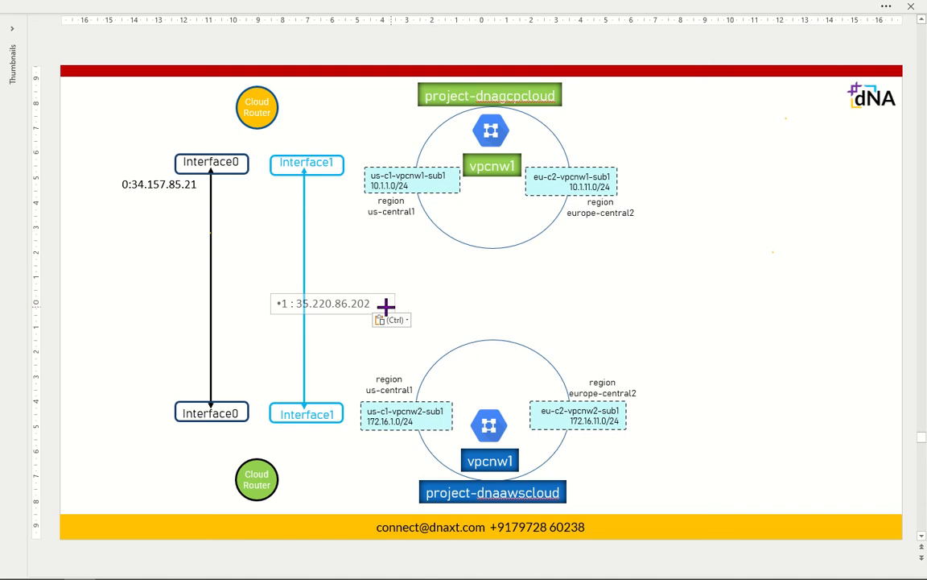
{"action": "left_click", "coordinate": [283, 304]}
{"action": "key", "text": "BackSpace"}
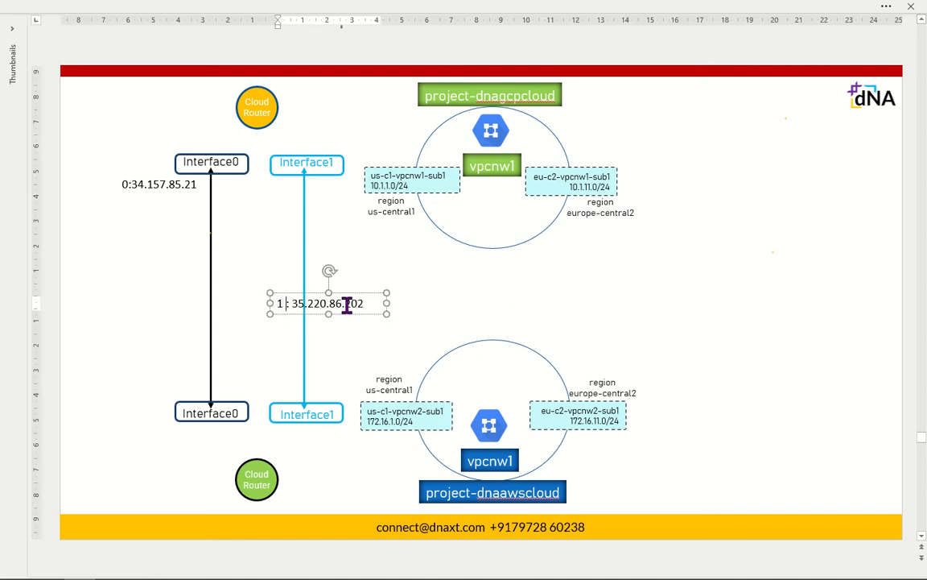
{"action": "key", "text": "BackSpace"}
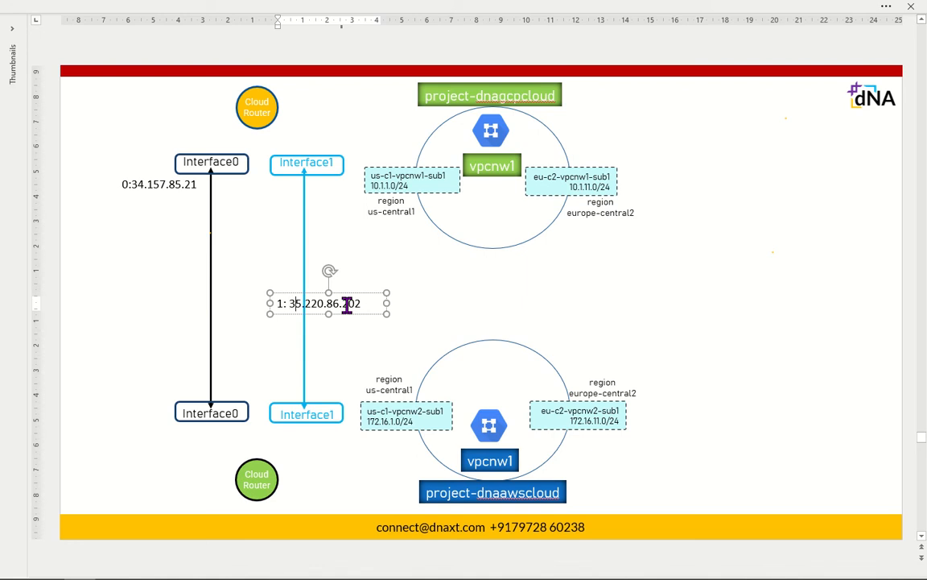
{"action": "key", "text": "BackSpace"}
{"action": "left_click_drag", "start_coordinate": [359, 302], "coordinate": [332, 206]}
Step: Move the 0:34.157.85.21 label beside the Interface0 line, then return to the console
{"action": "left_click", "coordinate": [141, 195]}
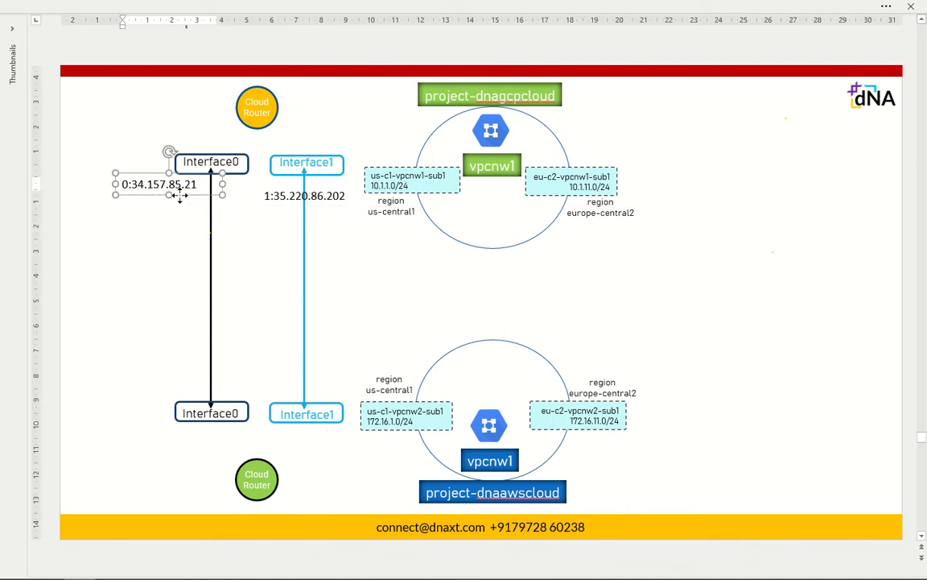
{"action": "left_click_drag", "start_coordinate": [178, 199], "coordinate": [221, 211]}
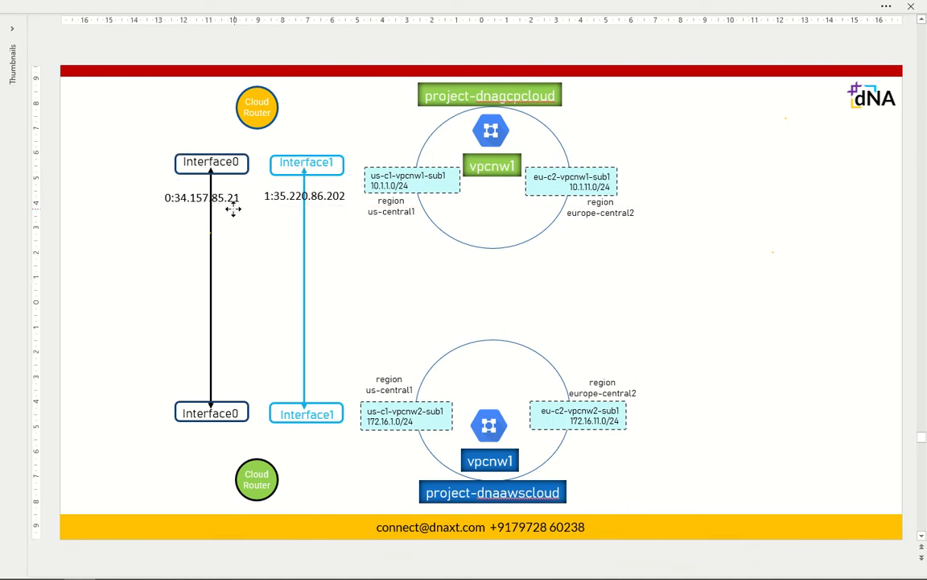
{"action": "left_click", "coordinate": [706, 282]}
{"action": "left_click", "coordinate": [238, 204]}
{"action": "left_click", "coordinate": [237, 208]}
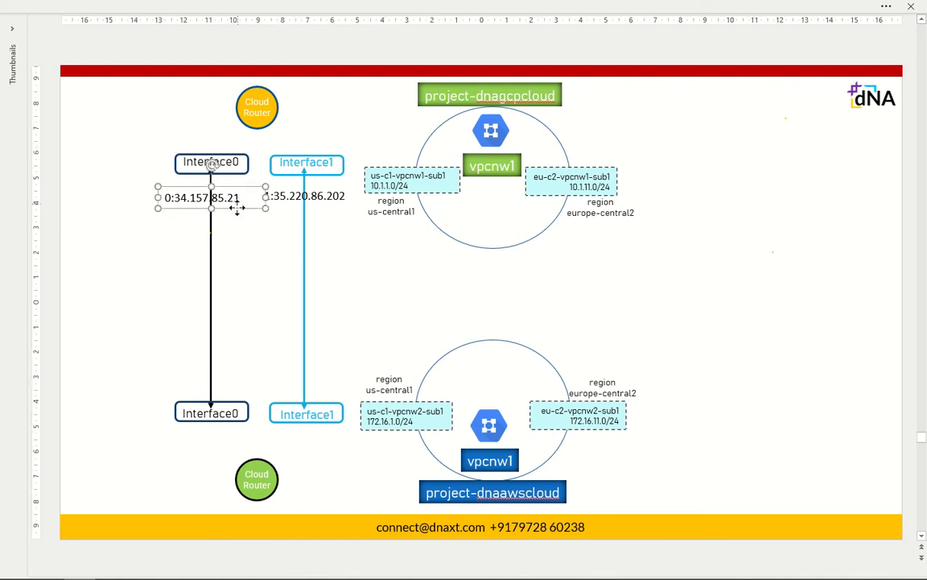
{"action": "left_click", "coordinate": [792, 180]}
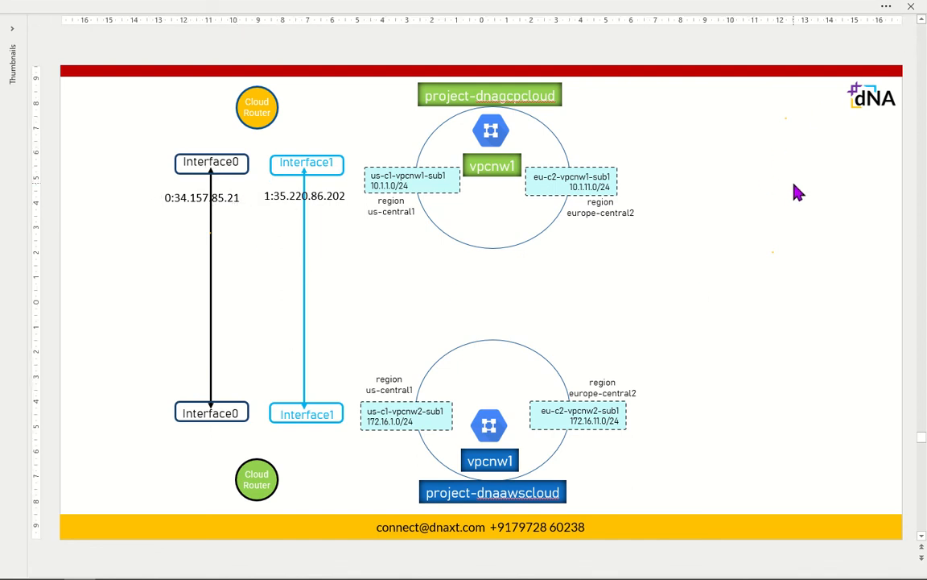
{"action": "key", "text": "alt+Tab"}
{"action": "left_click", "coordinate": [584, 412]}
Step: Choose a Google Cloud peer gateway in project dnaawscloud and find the gateway list empty
{"action": "scroll", "coordinate": [586, 412], "scroll_direction": "down", "scroll_amount": 3}
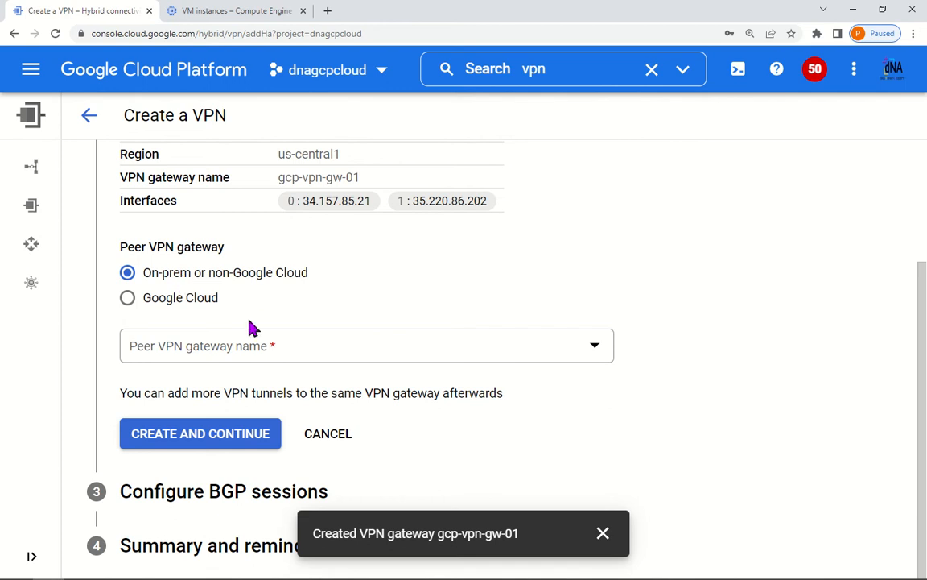
{"action": "left_click", "coordinate": [188, 302]}
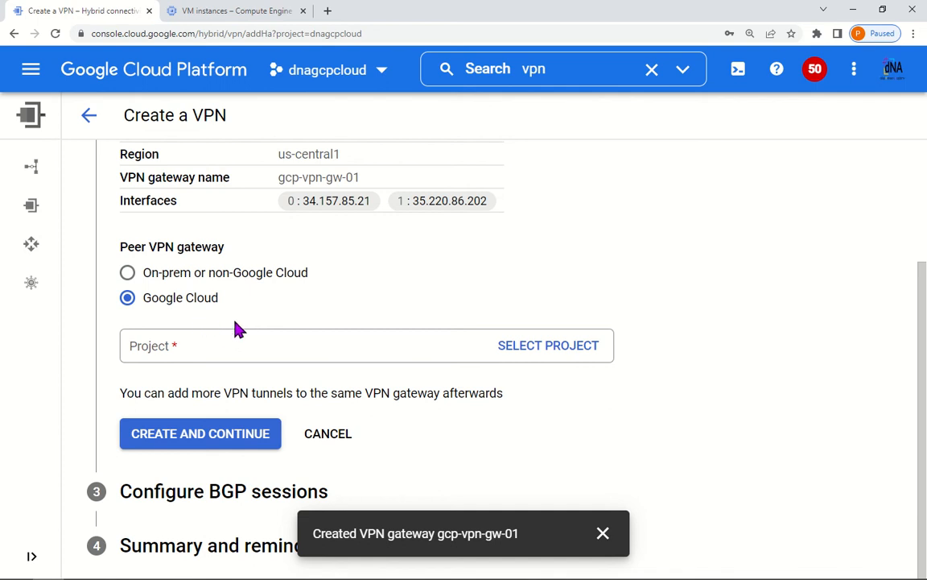
{"action": "left_click", "coordinate": [561, 355]}
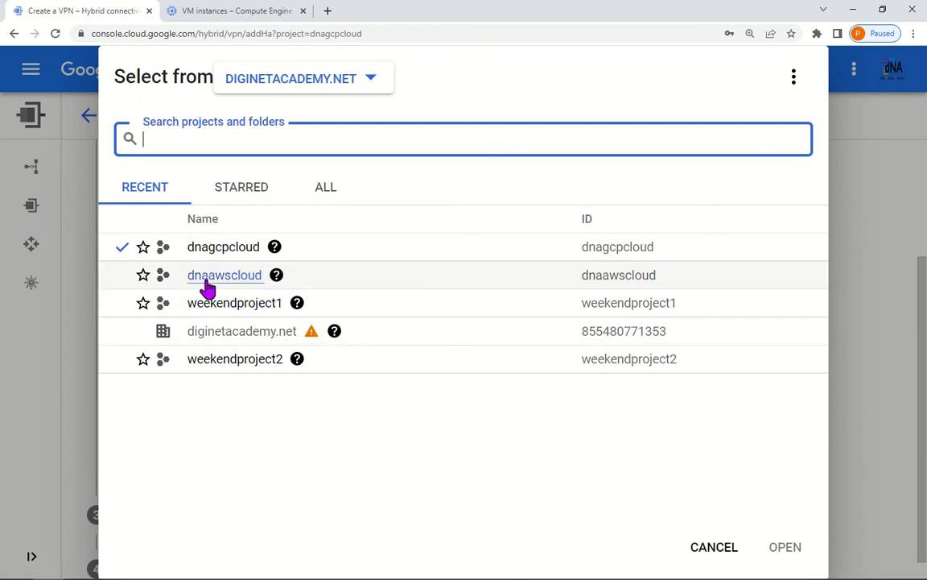
{"action": "left_click", "coordinate": [234, 282]}
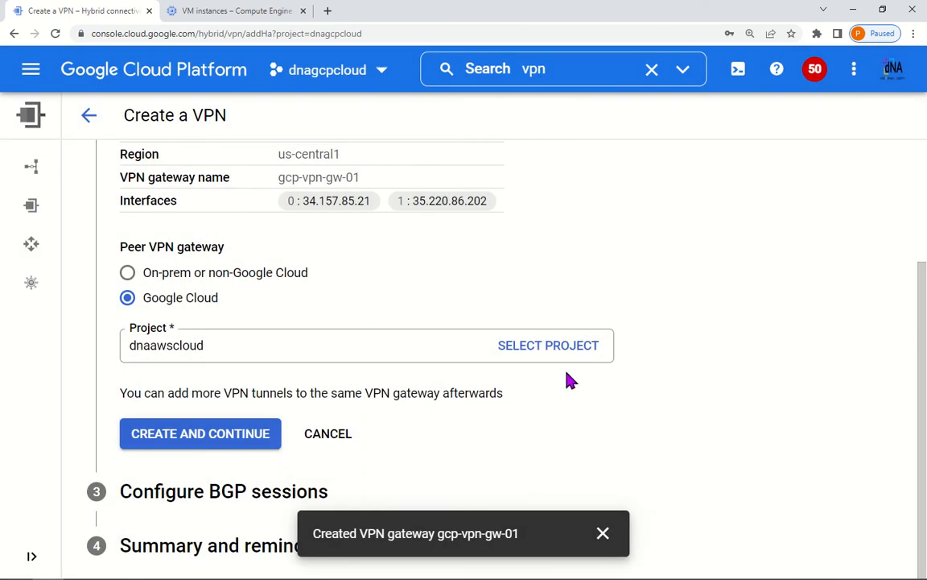
{"action": "scroll", "coordinate": [611, 399], "scroll_direction": "down", "scroll_amount": 1}
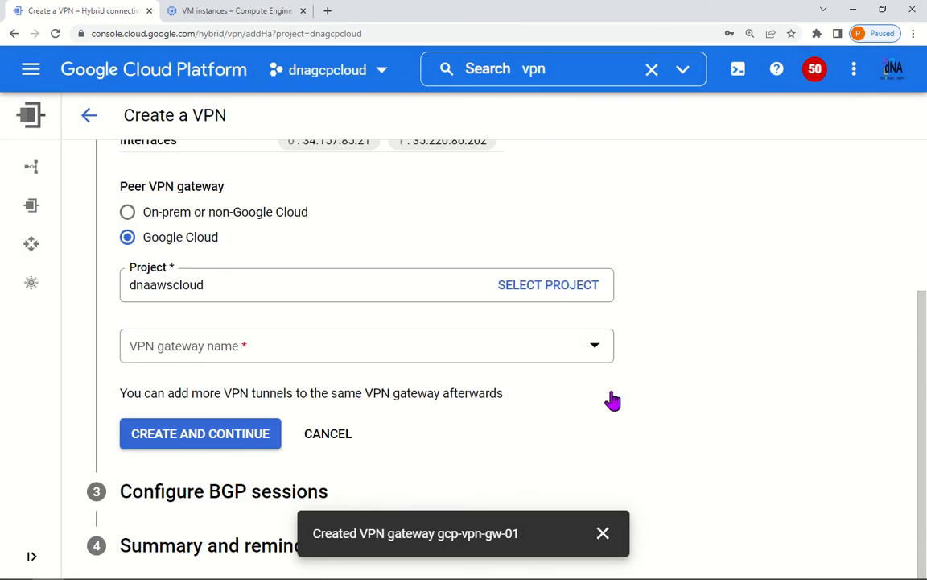
{"action": "left_click", "coordinate": [594, 352]}
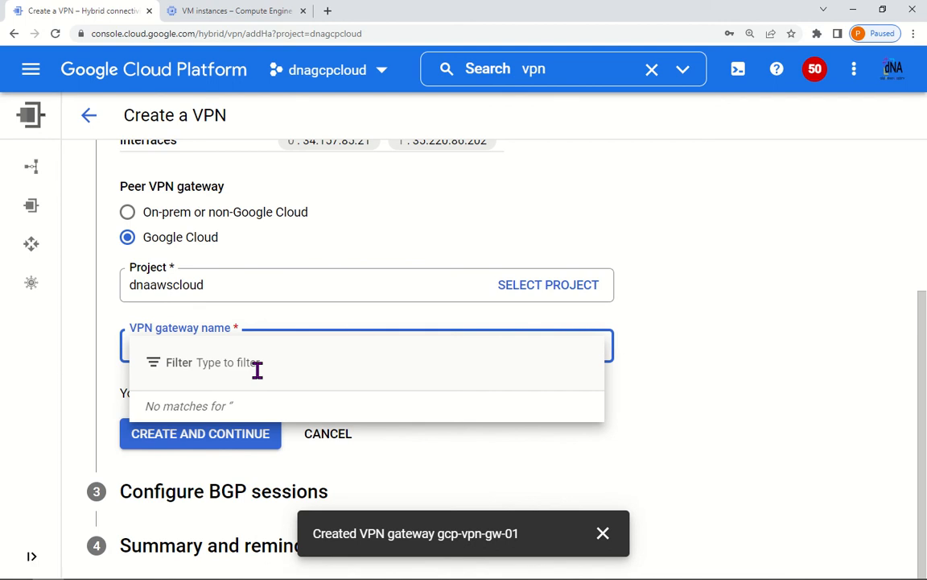
Step: Check dnaawscloud's VM instances, close the empty gateway list and cancel the VPN setup
{"action": "left_click", "coordinate": [253, 14]}
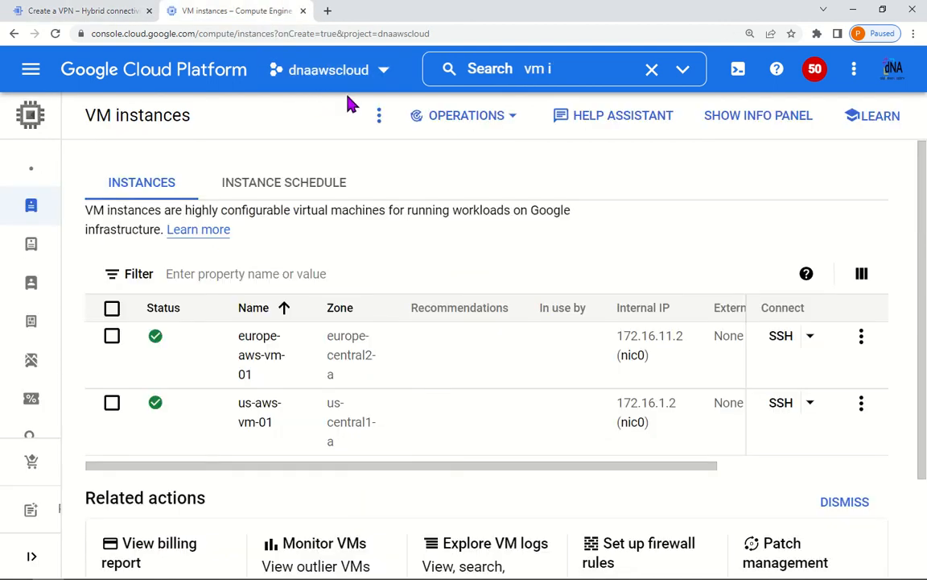
{"action": "left_click", "coordinate": [34, 11]}
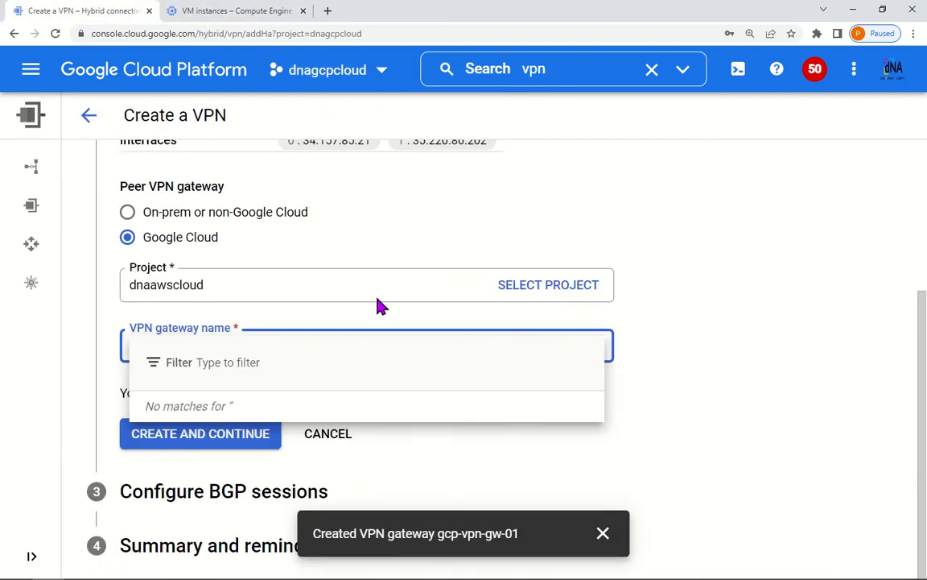
{"action": "left_click", "coordinate": [713, 323]}
{"action": "scroll", "coordinate": [523, 424], "scroll_direction": "up", "scroll_amount": 3}
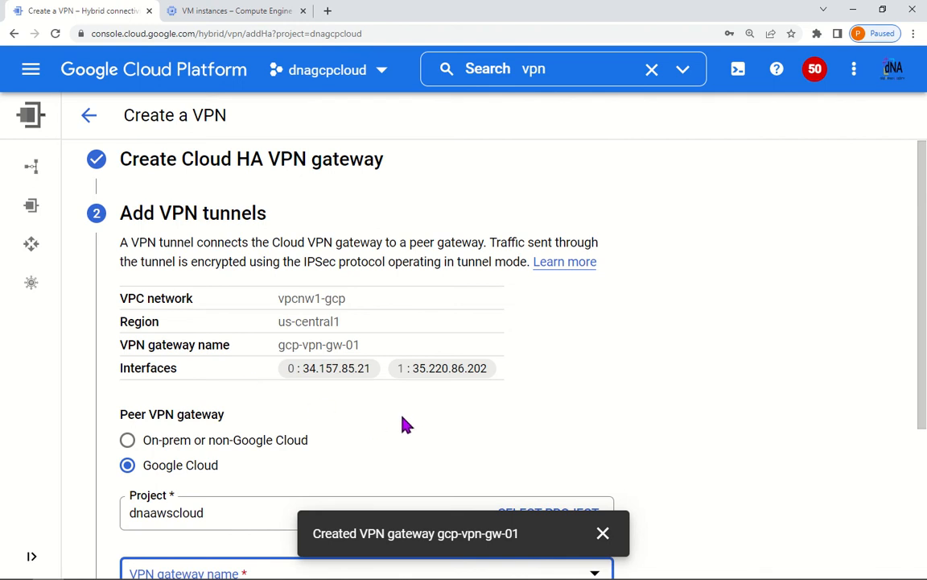
{"action": "scroll", "coordinate": [408, 421], "scroll_direction": "down", "scroll_amount": 3}
{"action": "left_click", "coordinate": [326, 435]}
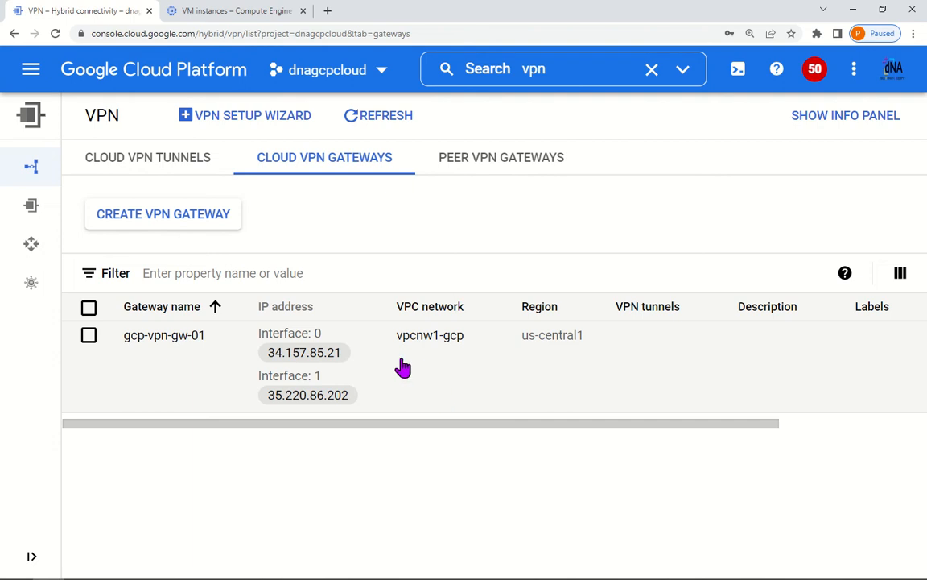
{"action": "left_click_drag", "start_coordinate": [417, 427], "coordinate": [709, 431]}
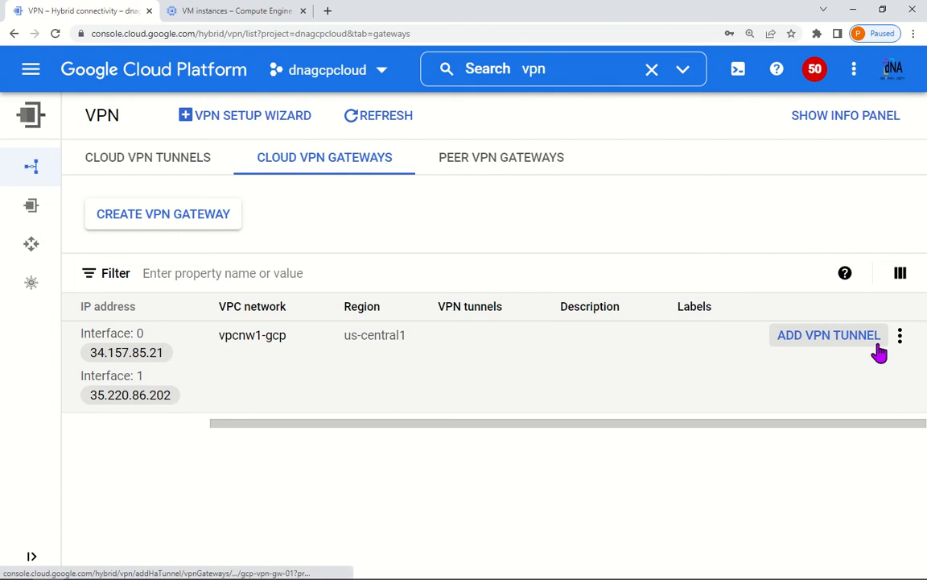
{"action": "left_click_drag", "start_coordinate": [685, 431], "coordinate": [373, 433]}
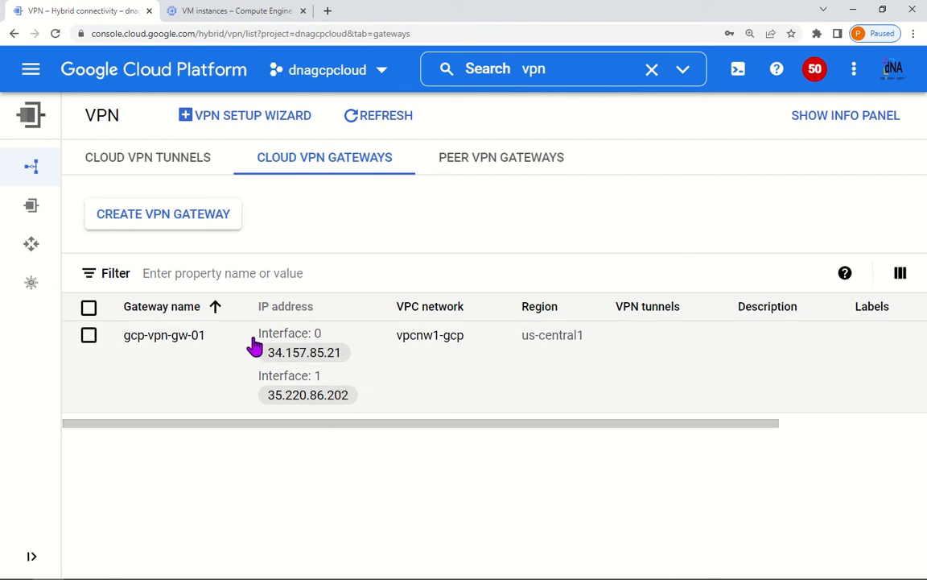
{"action": "left_click_drag", "start_coordinate": [254, 342], "coordinate": [326, 345]}
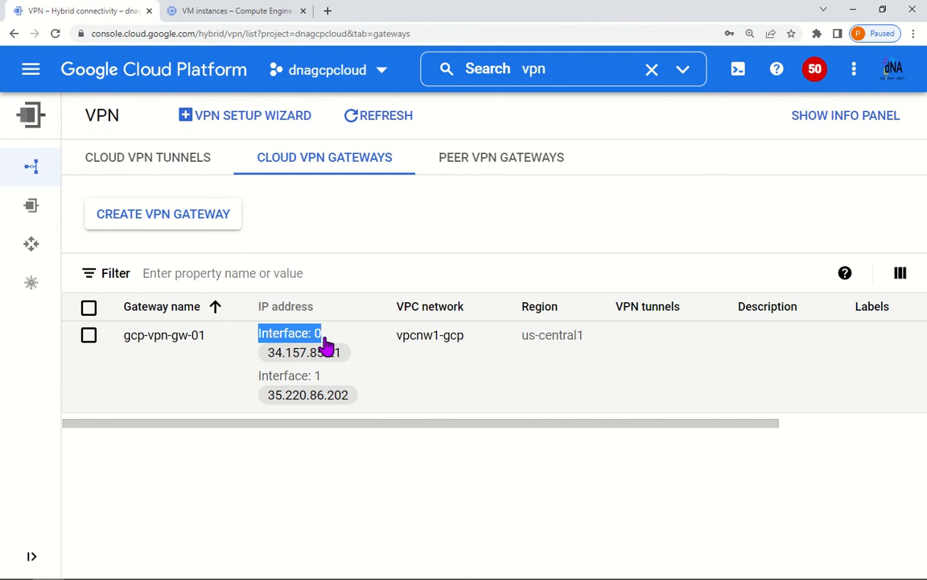
{"action": "left_click_drag", "start_coordinate": [259, 382], "coordinate": [318, 385]}
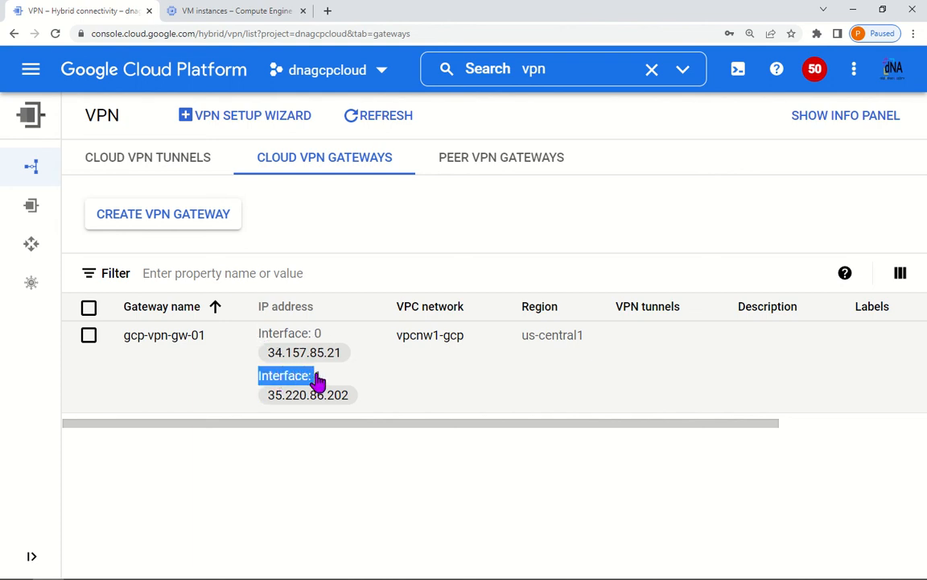
{"action": "left_click_drag", "start_coordinate": [263, 355], "coordinate": [344, 361]}
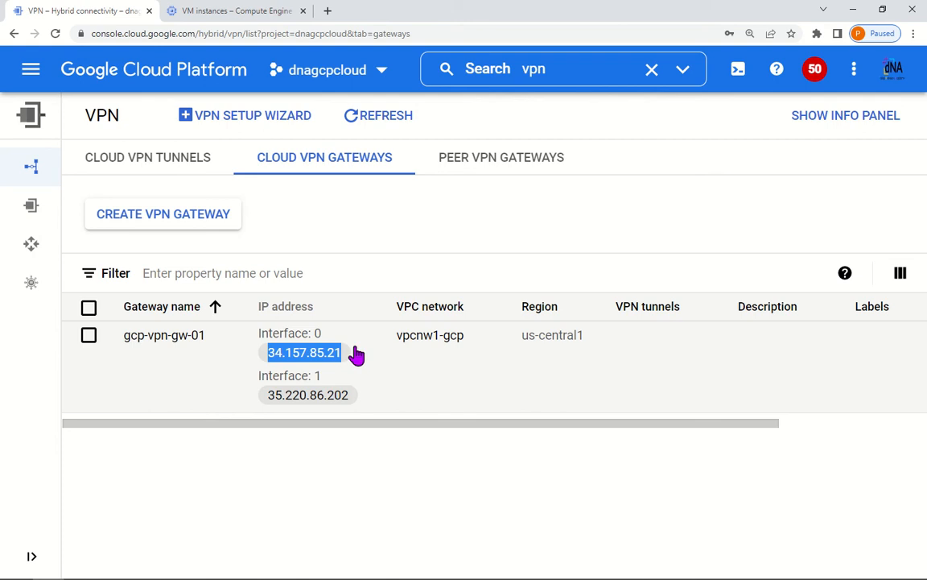
{"action": "left_click", "coordinate": [251, 16]}
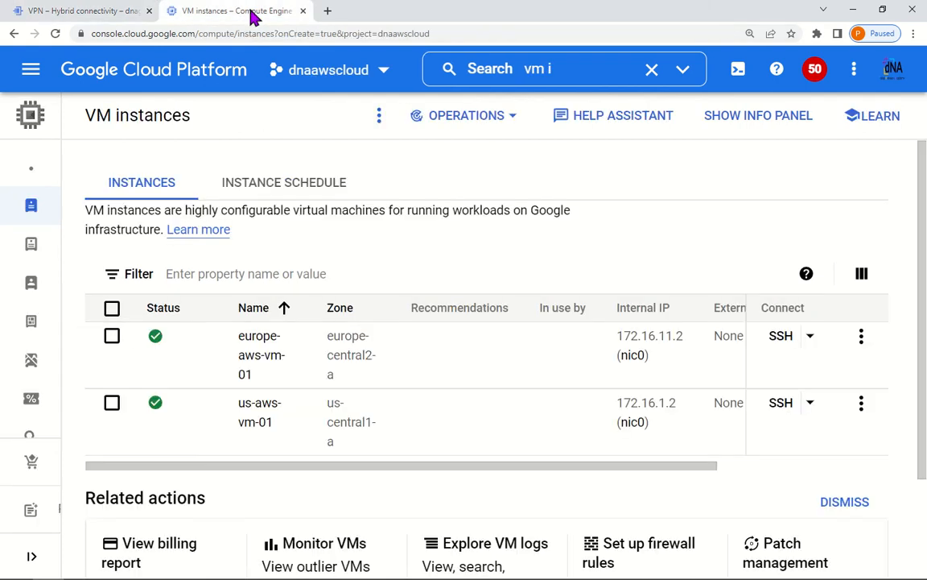
Step: Search 'vpn', open Hybrid connectivity VPN, and start a High-availability (HA) VPN connection
{"action": "left_click", "coordinate": [479, 72]}
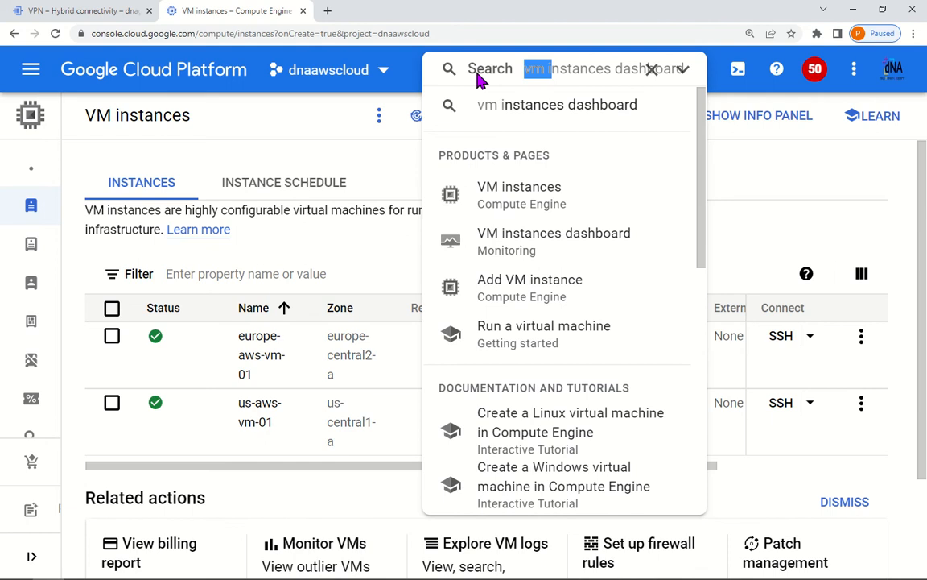
{"action": "type", "text": "vpn"}
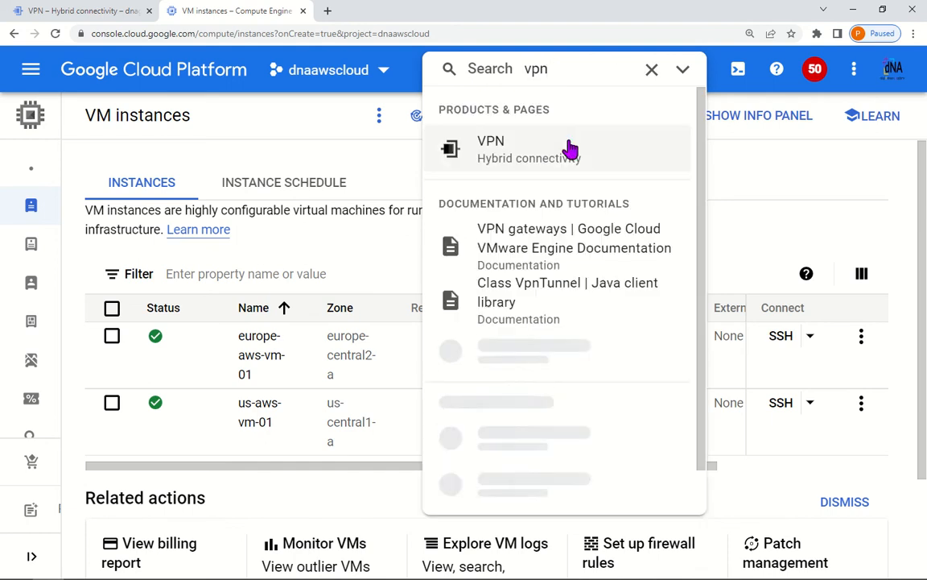
{"action": "left_click", "coordinate": [528, 160]}
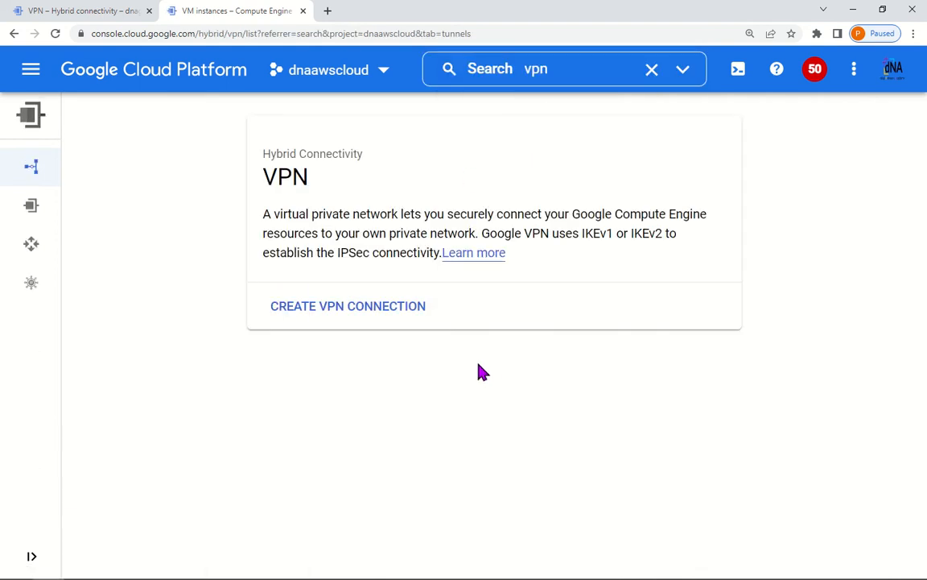
{"action": "left_click", "coordinate": [378, 317]}
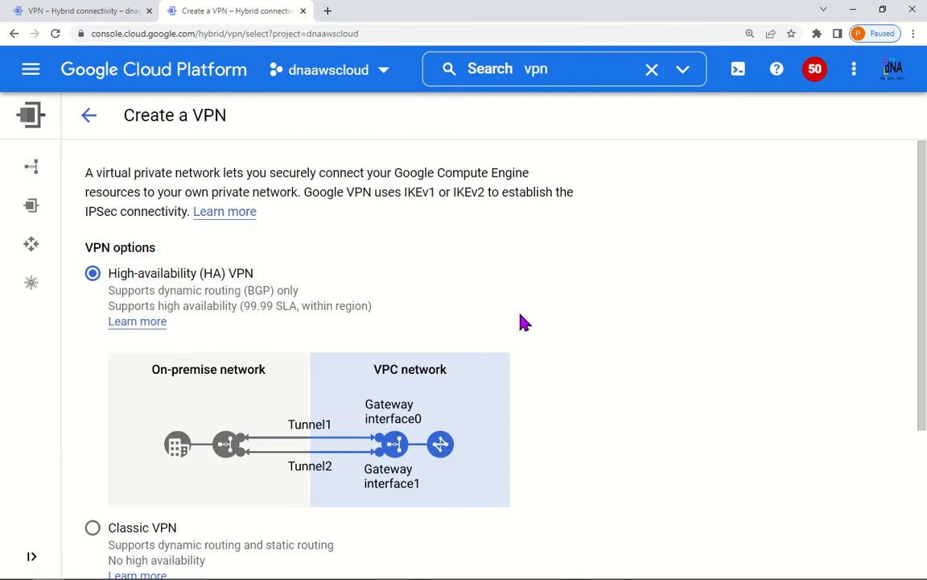
{"action": "scroll", "coordinate": [290, 356], "scroll_direction": "down", "scroll_amount": 5}
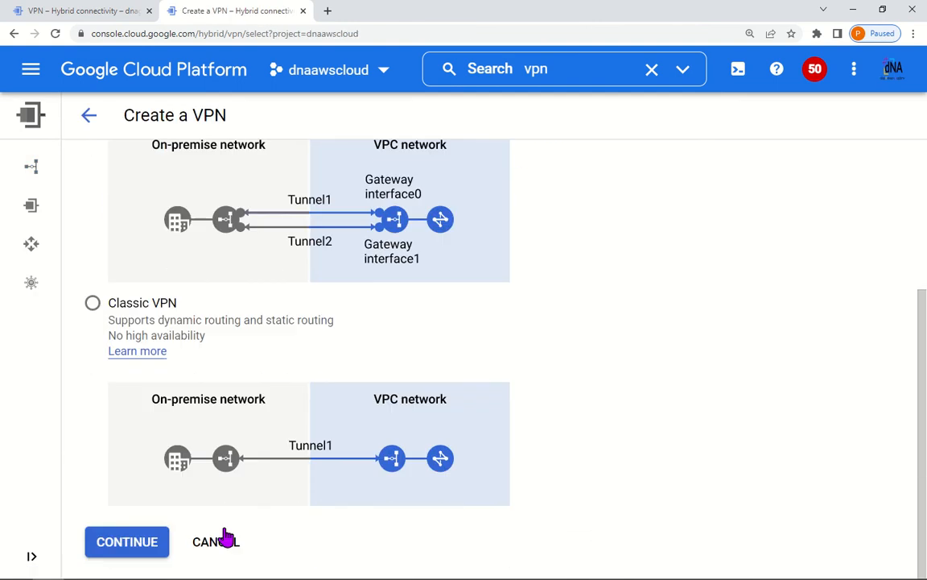
{"action": "left_click", "coordinate": [137, 551]}
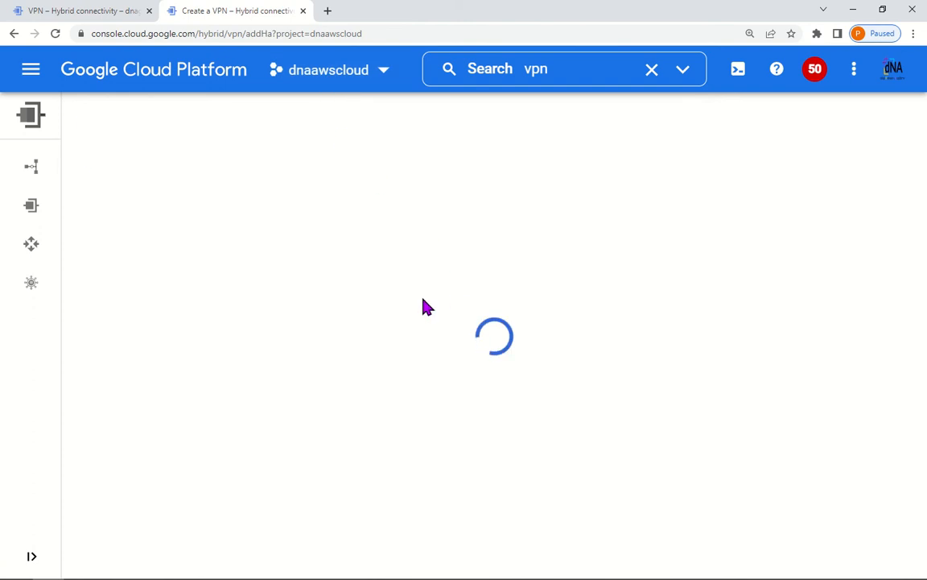
Step: Name the new HA VPN gateway aws-vpn-gw-01
{"action": "left_click", "coordinate": [260, 276]}
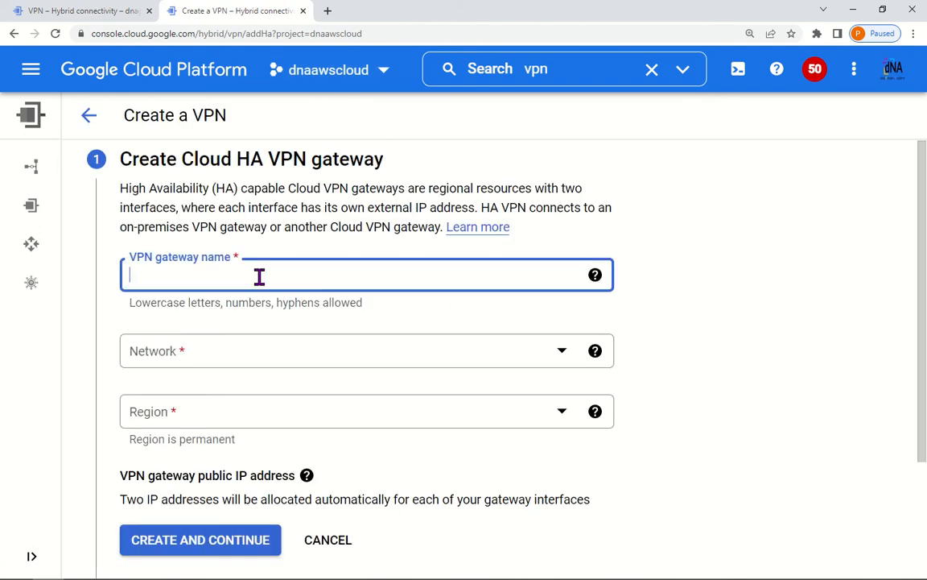
{"action": "left_click", "coordinate": [81, 12]}
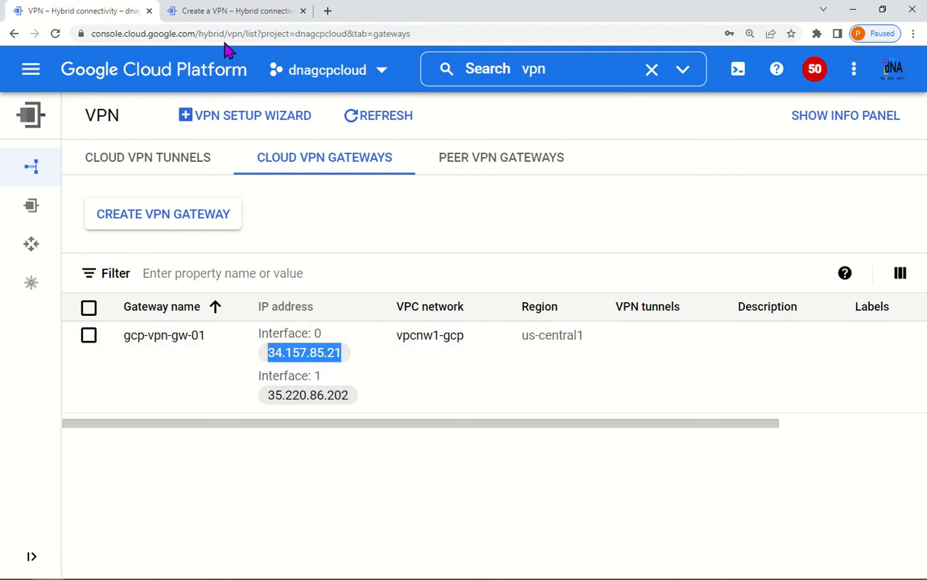
{"action": "left_click", "coordinate": [235, 10]}
{"action": "type", "text": "aws"}
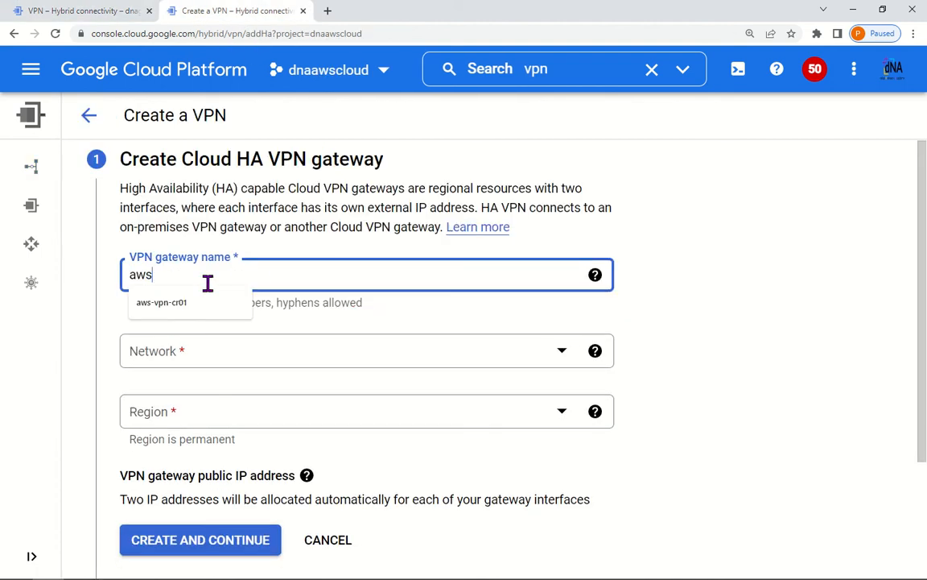
{"action": "type", "text": "-"}
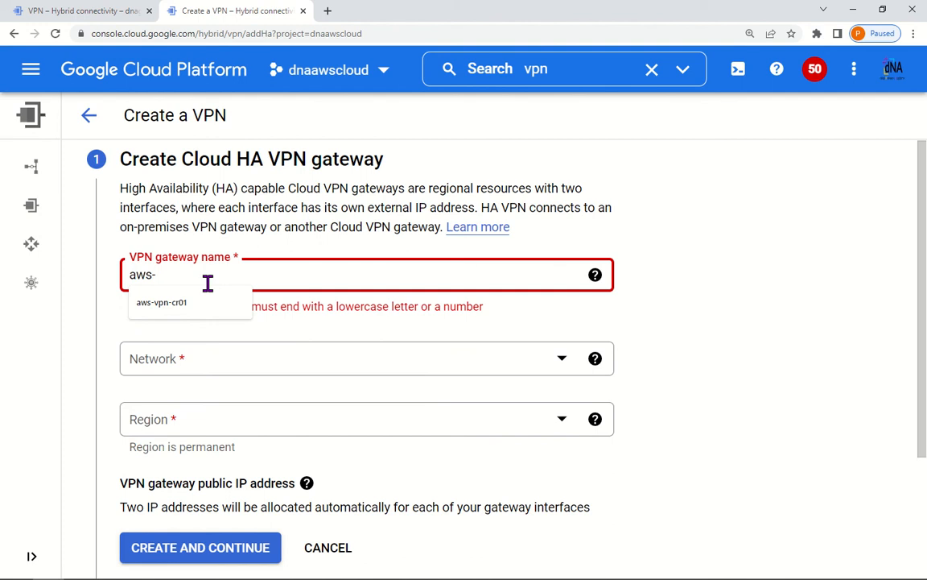
{"action": "type", "text": "vpn-gw-01"}
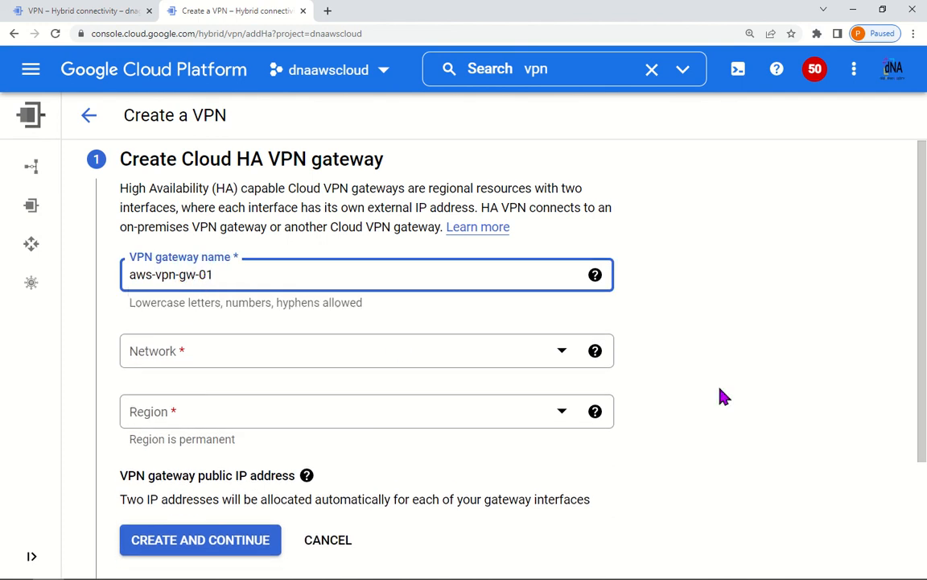
Step: Set network vpcnw1-aws and region us-central1 (Iowa), then create the gateway
{"action": "scroll", "coordinate": [325, 323], "scroll_direction": "down", "scroll_amount": 1}
{"action": "left_click", "coordinate": [294, 287]}
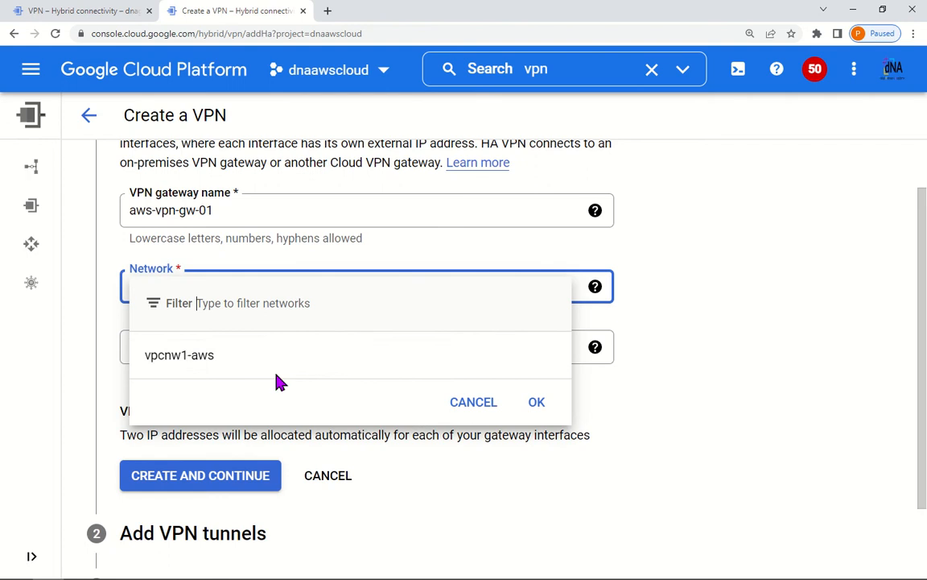
{"action": "left_click", "coordinate": [275, 366]}
{"action": "scroll", "coordinate": [496, 325], "scroll_direction": "down", "scroll_amount": 1}
{"action": "left_click", "coordinate": [455, 288]}
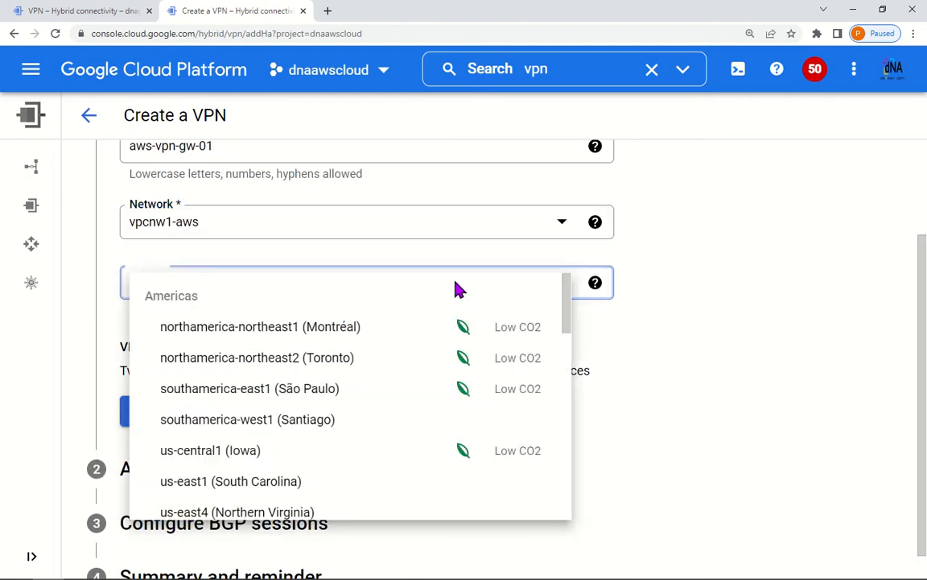
{"action": "scroll", "coordinate": [348, 389], "scroll_direction": "down", "scroll_amount": 2}
{"action": "left_click", "coordinate": [261, 393]}
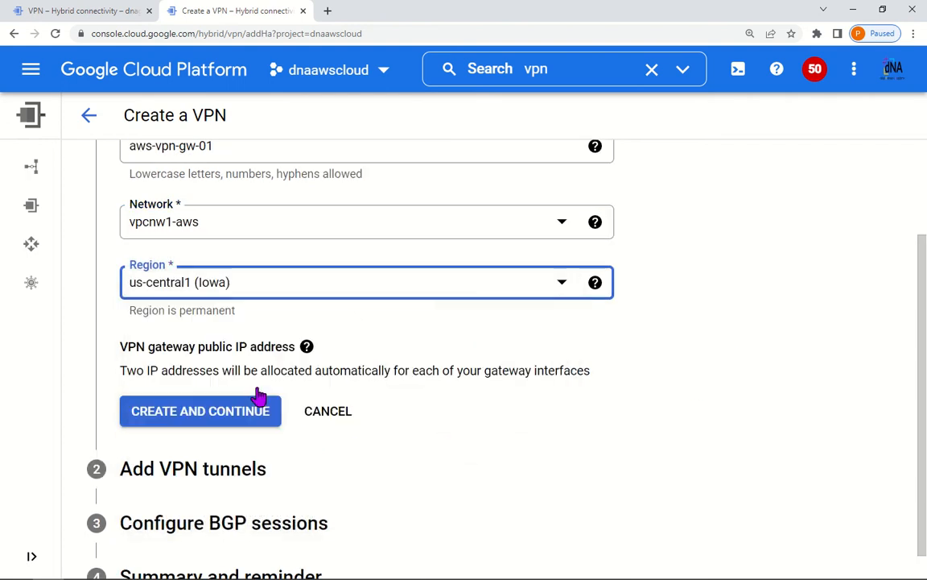
{"action": "scroll", "coordinate": [621, 410], "scroll_direction": "down", "scroll_amount": 1}
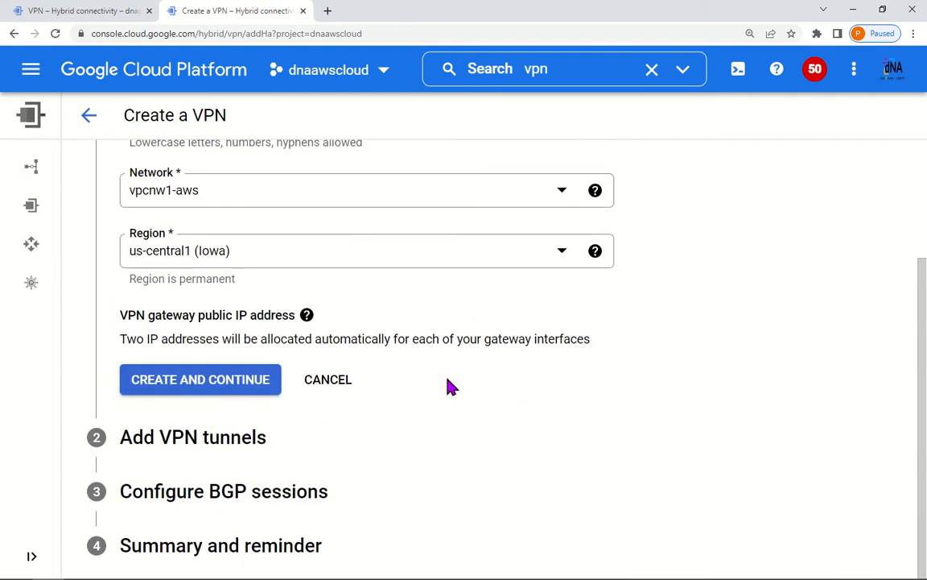
{"action": "left_click", "coordinate": [223, 391]}
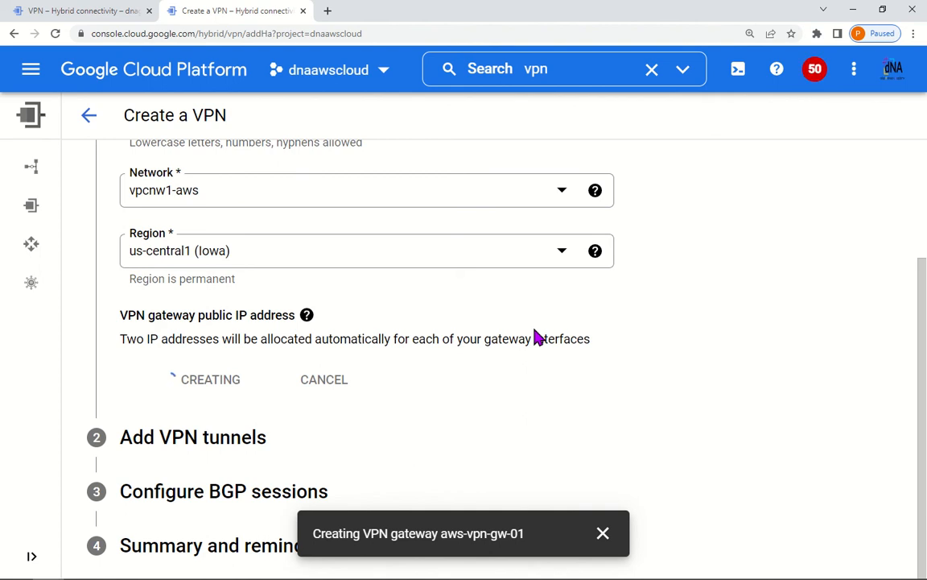
Step: Copy interface 0's IP address, 35.242.102.48
{"action": "scroll", "coordinate": [422, 365], "scroll_direction": "down", "scroll_amount": 3}
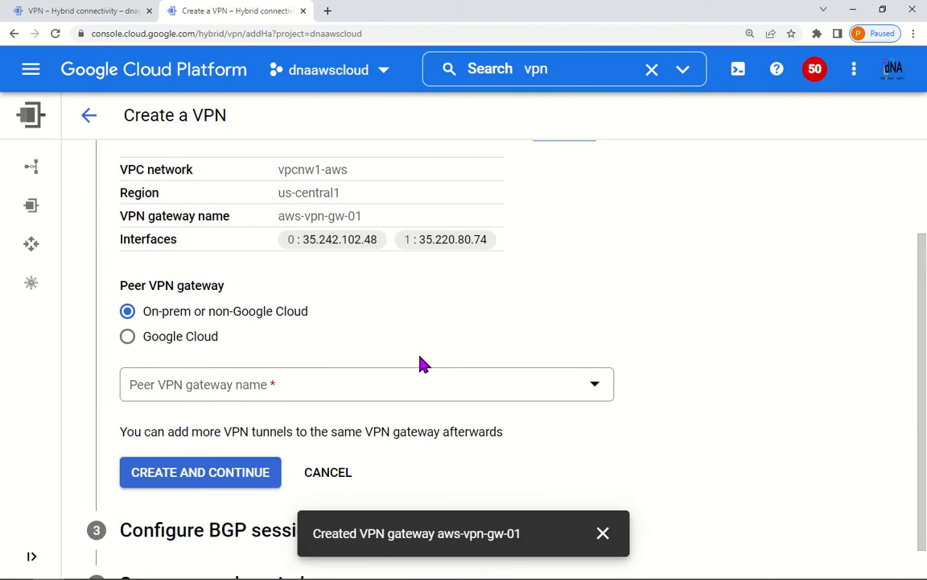
{"action": "left_click_drag", "start_coordinate": [297, 252], "coordinate": [377, 242]}
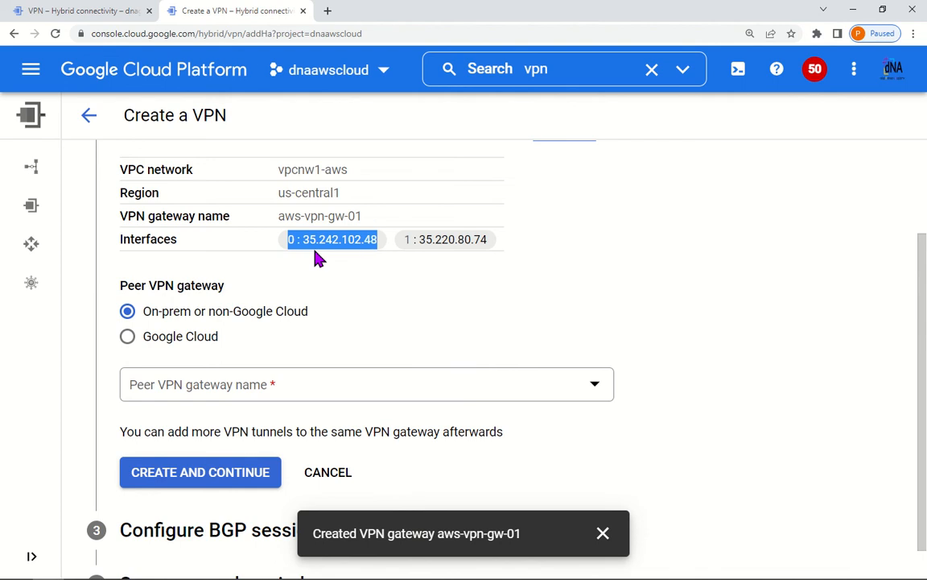
{"action": "key", "text": "alt+Tab"}
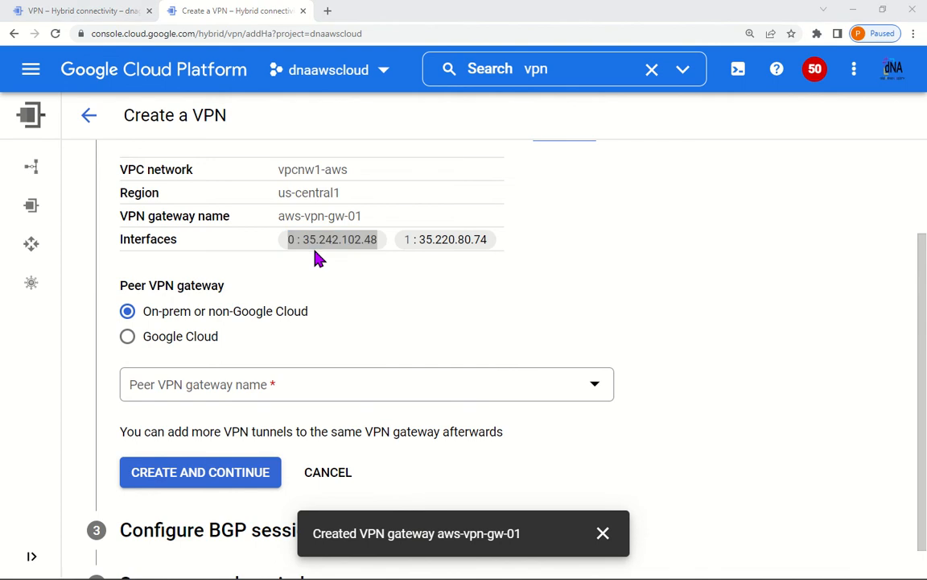
Step: Paste the label 0:35.242.102.48 beside the lower gateway's Interface0 on the slide
{"action": "type", "text": "0:35.242.102.48"}
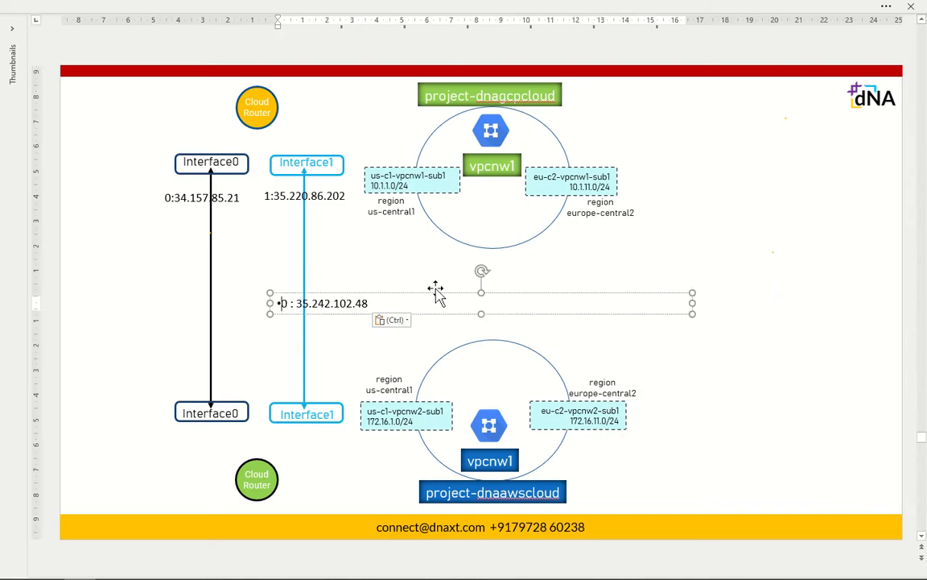
{"action": "left_click", "coordinate": [281, 304]}
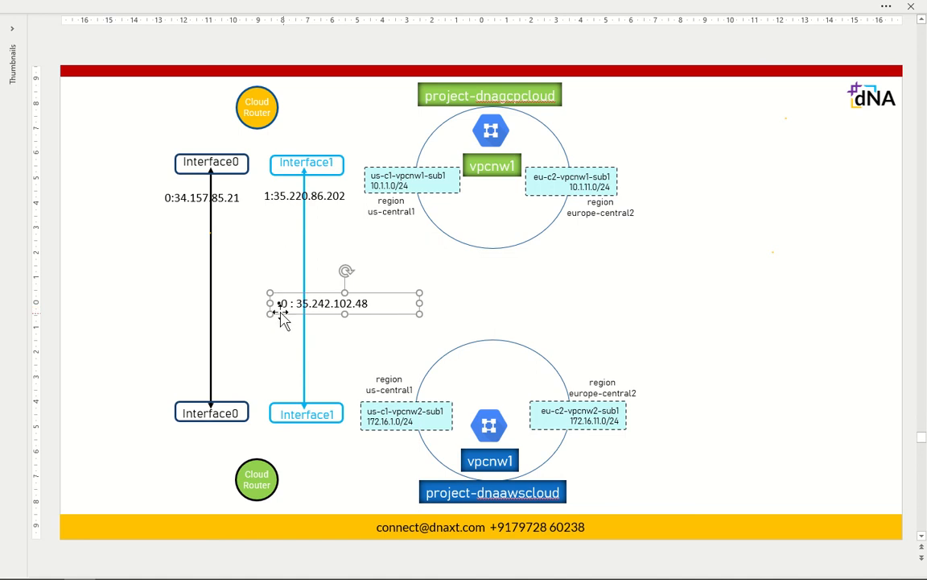
{"action": "left_click", "coordinate": [288, 303]}
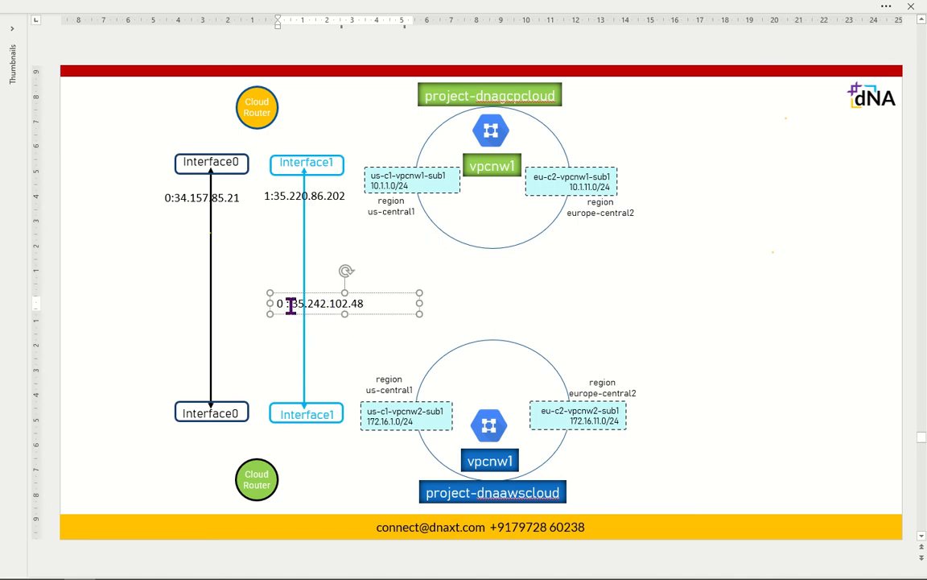
{"action": "key", "text": "BackSpace"}
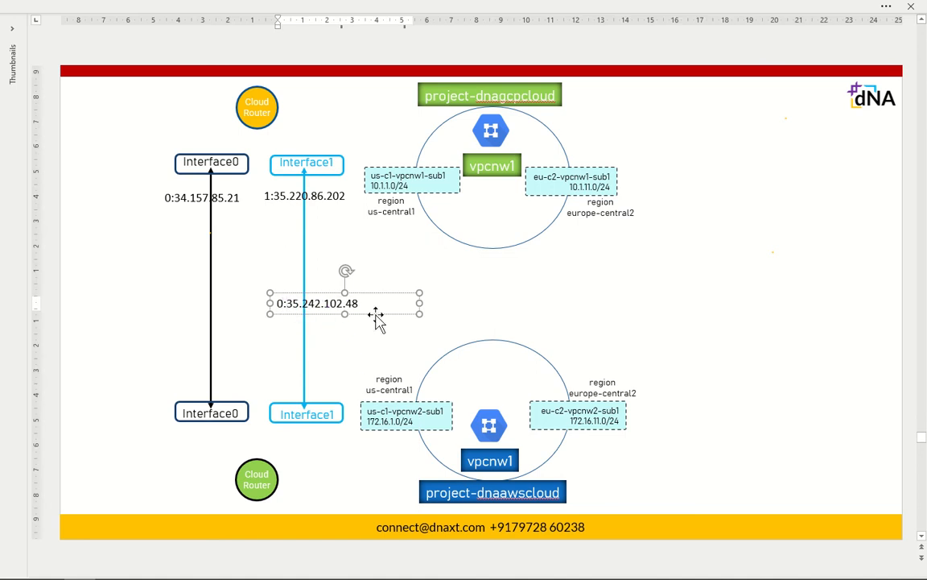
{"action": "left_click_drag", "start_coordinate": [418, 303], "coordinate": [257, 381]}
{"action": "left_click", "coordinate": [377, 344]}
Step: Copy interface 1's IP and place the label 1 : 35.220.80.74 above the lower Interface1
{"action": "key", "text": "alt+Tab"}
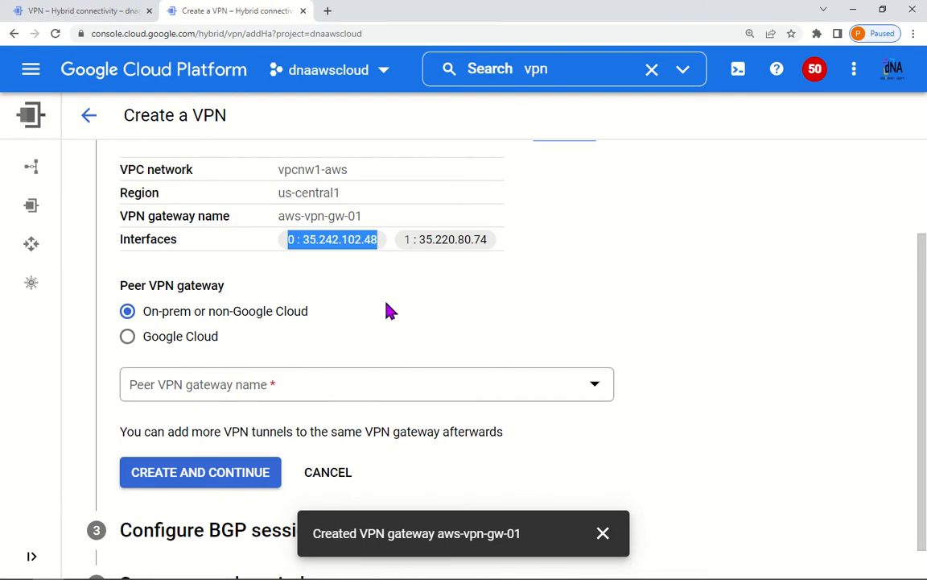
{"action": "left_click_drag", "start_coordinate": [405, 239], "coordinate": [481, 243]}
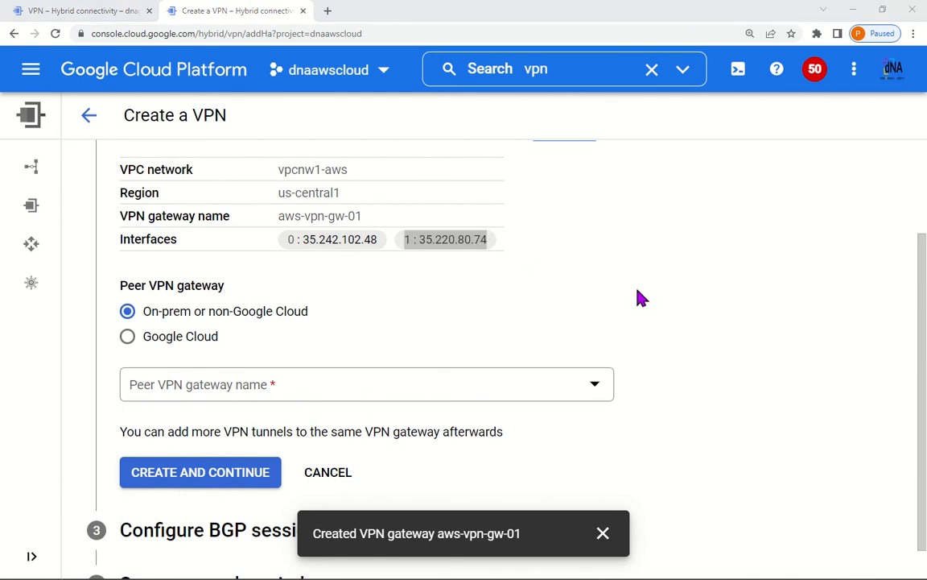
{"action": "key", "text": "alt+Tab"}
{"action": "type", "text": "1 : 35.220.80.74"}
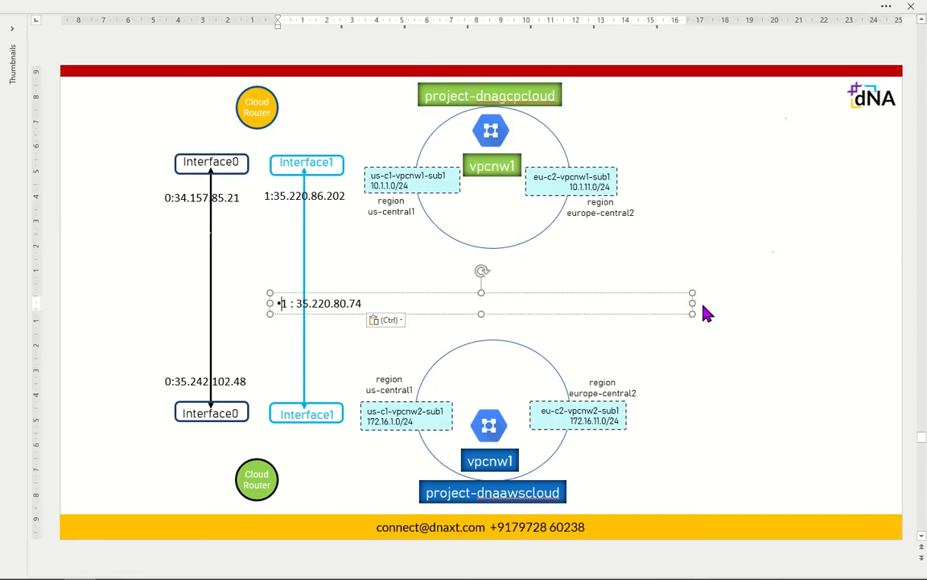
{"action": "left_click_drag", "start_coordinate": [692, 302], "coordinate": [376, 307]}
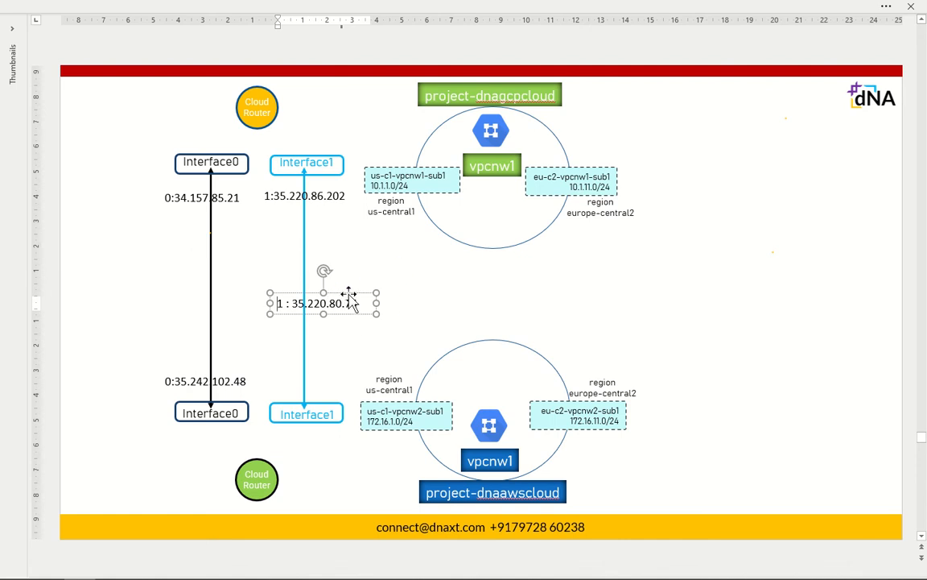
{"action": "left_click_drag", "start_coordinate": [348, 296], "coordinate": [331, 375]}
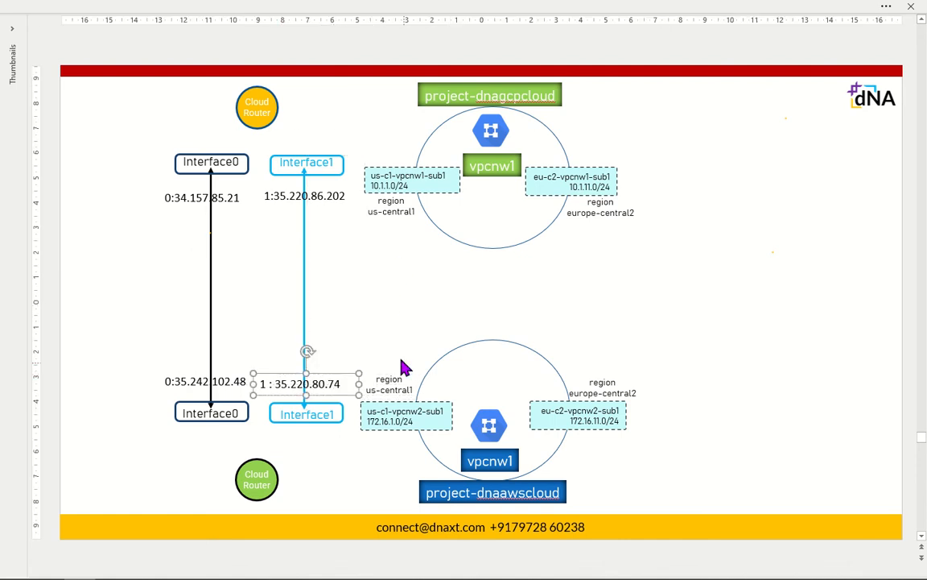
{"action": "left_click", "coordinate": [456, 324]}
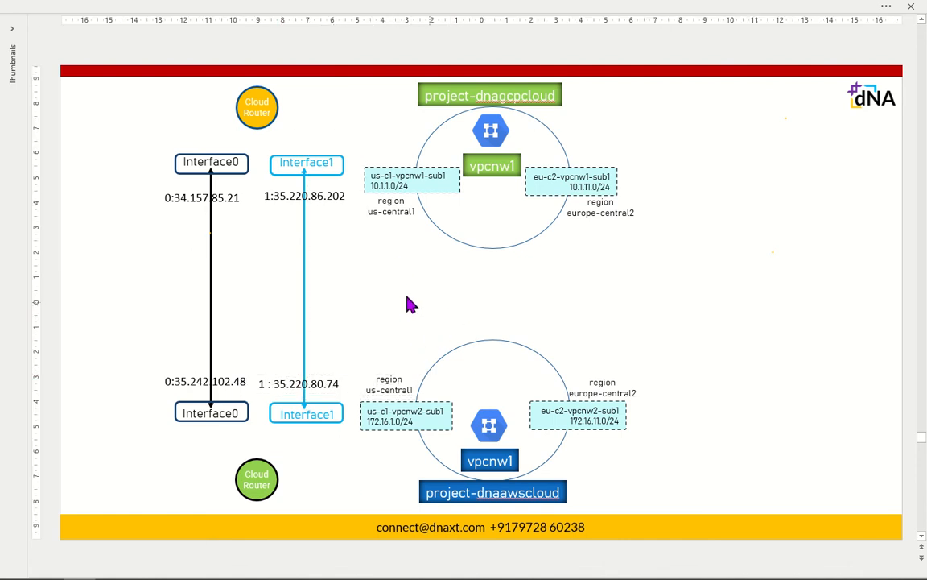
Step: Review the interface IP labels on the slide, then return to the Create a VPN page
{"action": "left_click", "coordinate": [237, 198]}
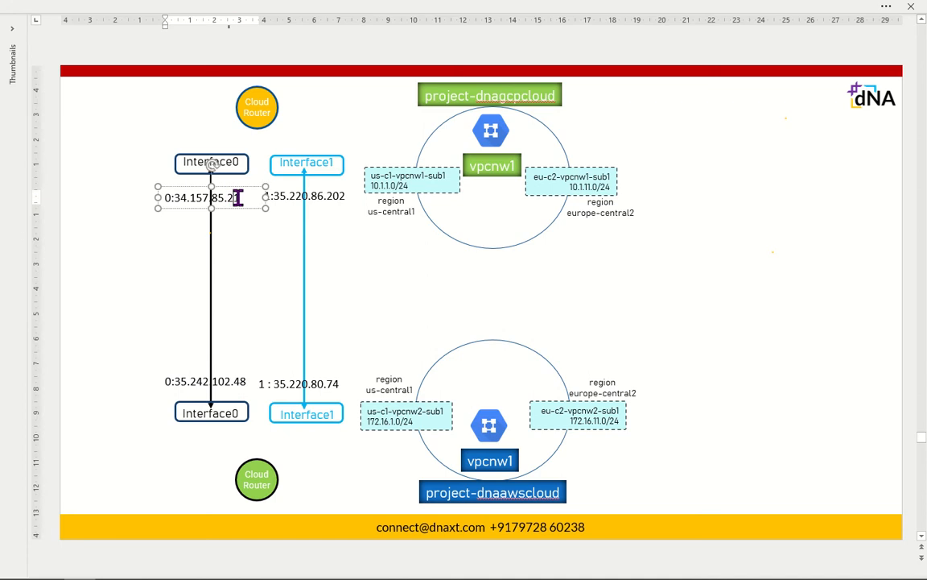
{"action": "left_click", "coordinate": [208, 378]}
{"action": "left_click", "coordinate": [329, 187]}
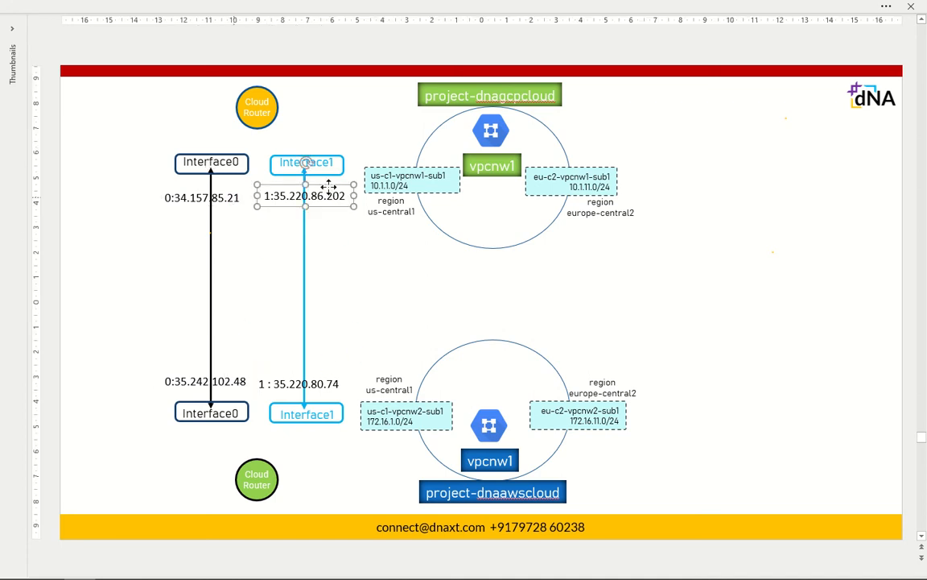
{"action": "left_click", "coordinate": [314, 384]}
{"action": "left_click", "coordinate": [716, 333]}
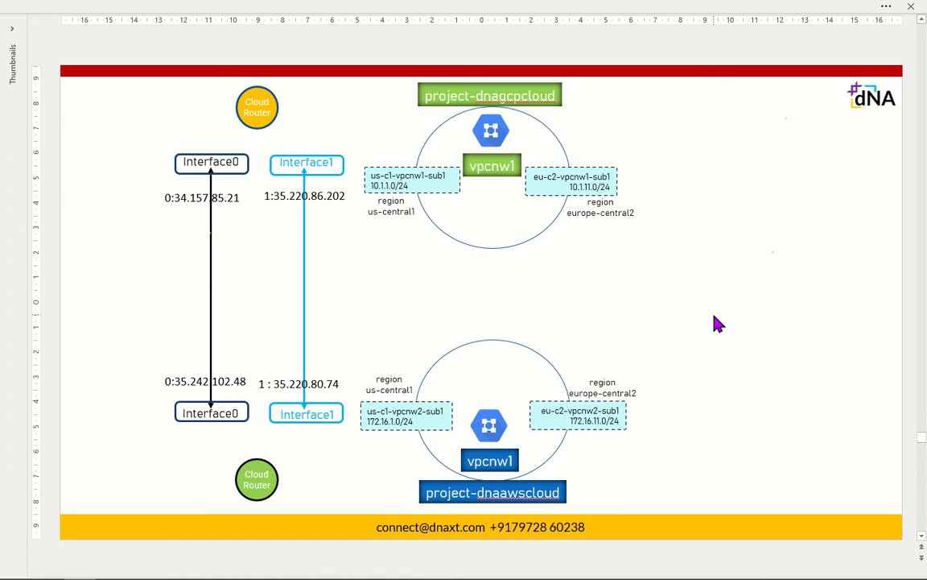
{"action": "key", "text": "alt+Tab"}
{"action": "scroll", "coordinate": [575, 378], "scroll_direction": "down", "scroll_amount": 1}
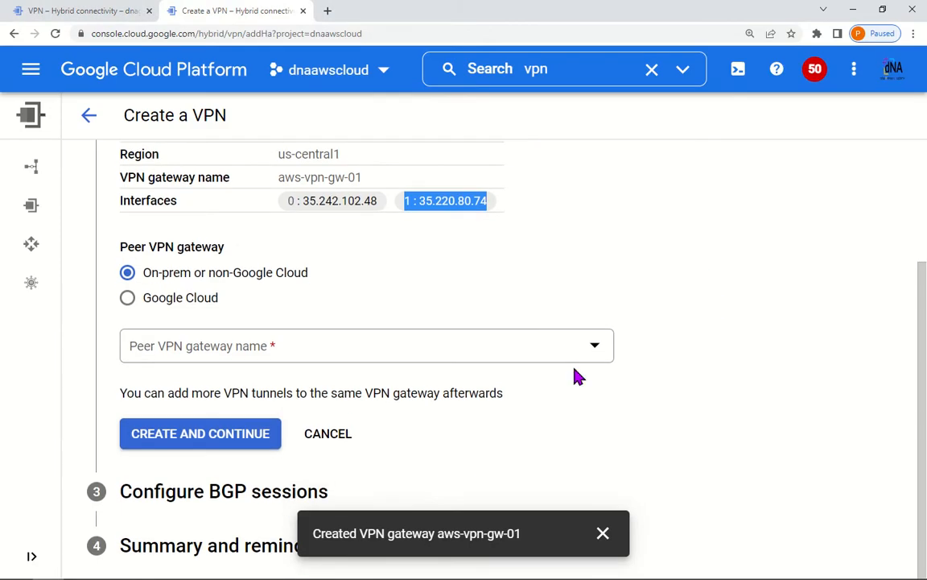
Step: Set the peer to a Google Cloud gateway in project dnagcpcloud
{"action": "left_click", "coordinate": [160, 301]}
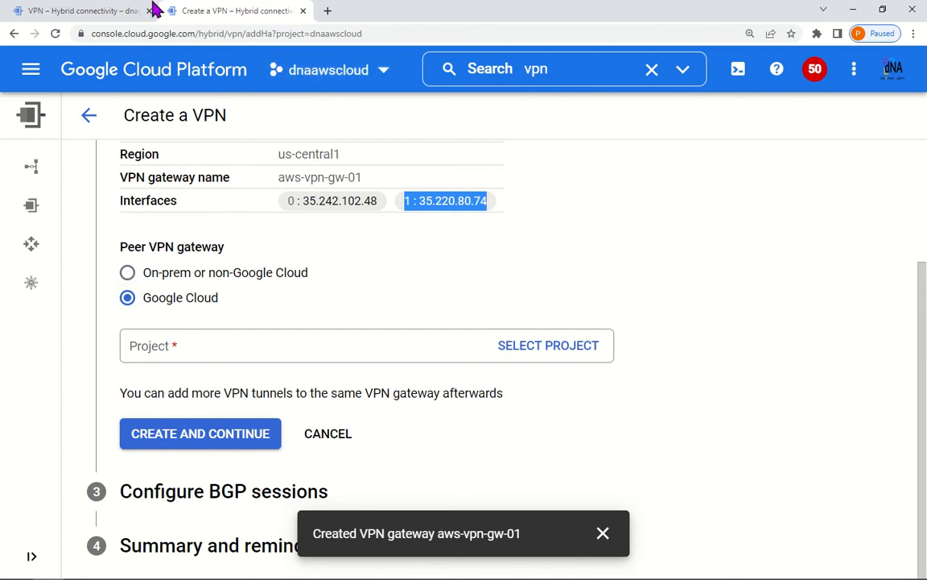
{"action": "left_click", "coordinate": [80, 11]}
{"action": "left_click", "coordinate": [202, 9]}
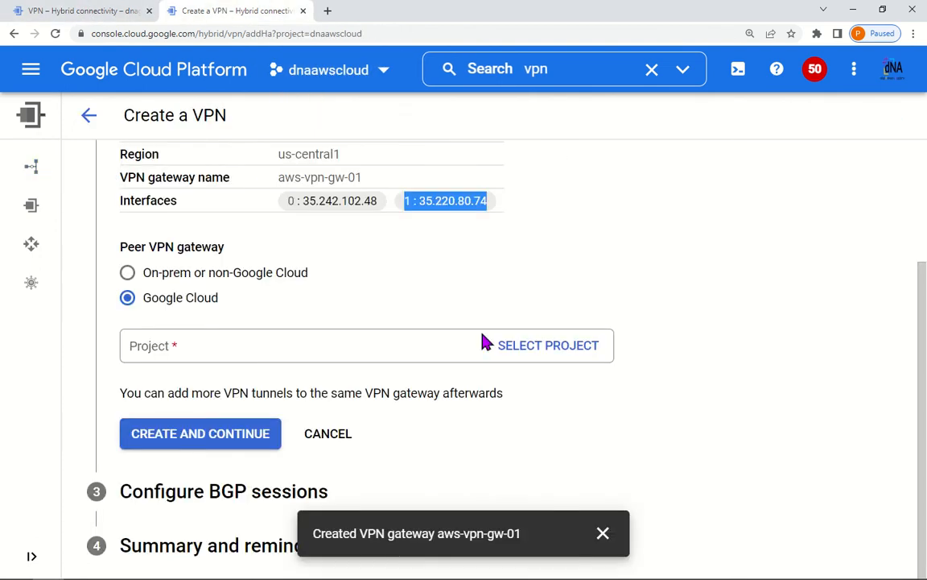
{"action": "left_click", "coordinate": [544, 350]}
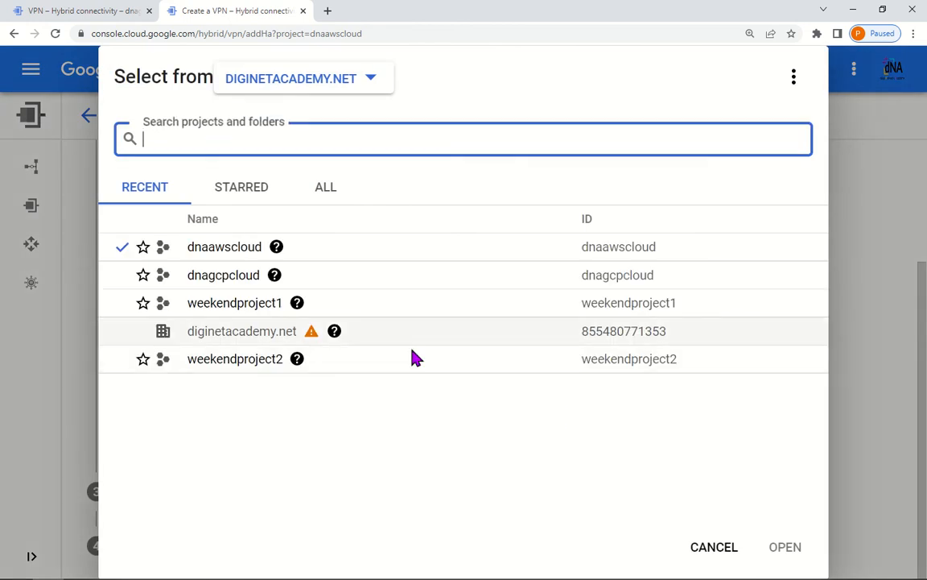
{"action": "left_click", "coordinate": [239, 276]}
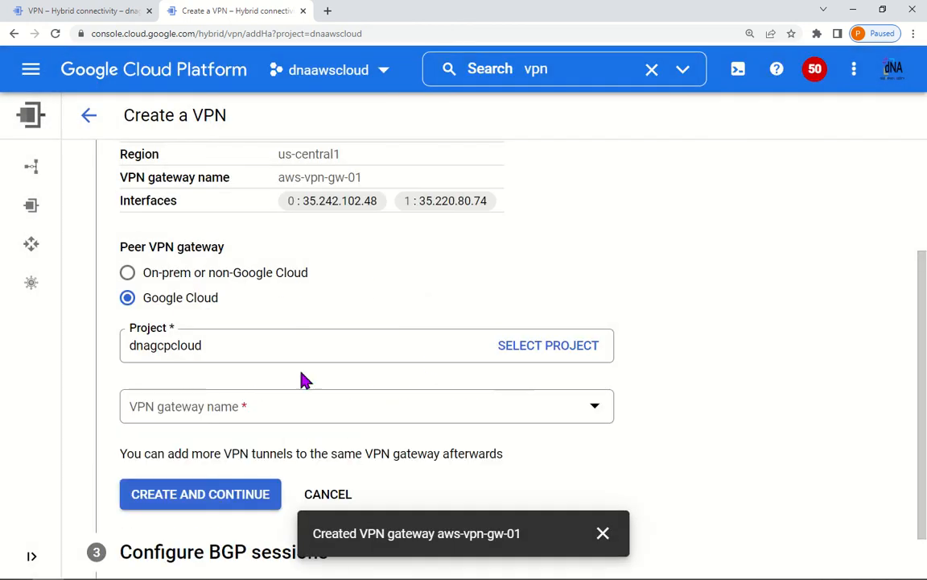
Step: Choose gcp-vpn-gw-01 as the peer VPN gateway
{"action": "left_click", "coordinate": [81, 11]}
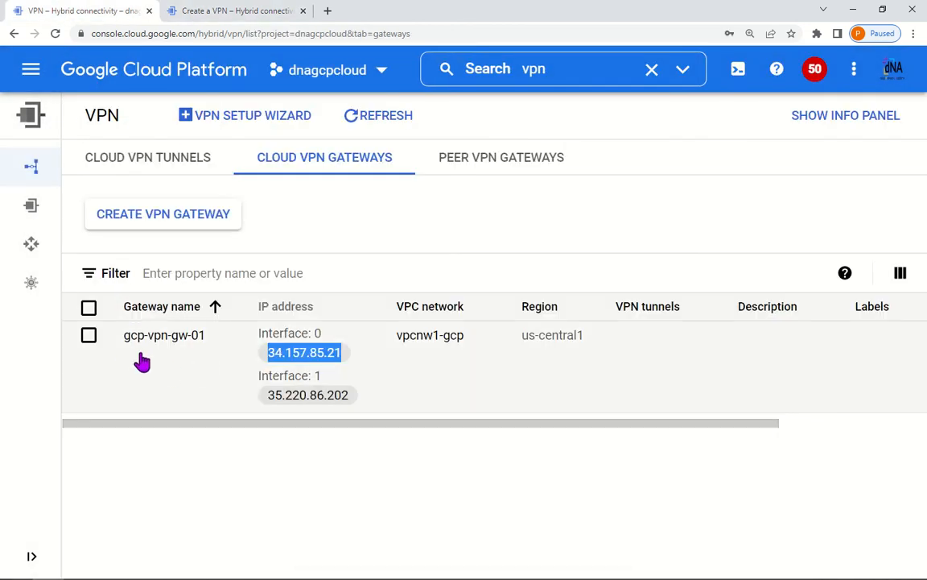
{"action": "left_click", "coordinate": [211, 10]}
{"action": "left_click", "coordinate": [119, 9]}
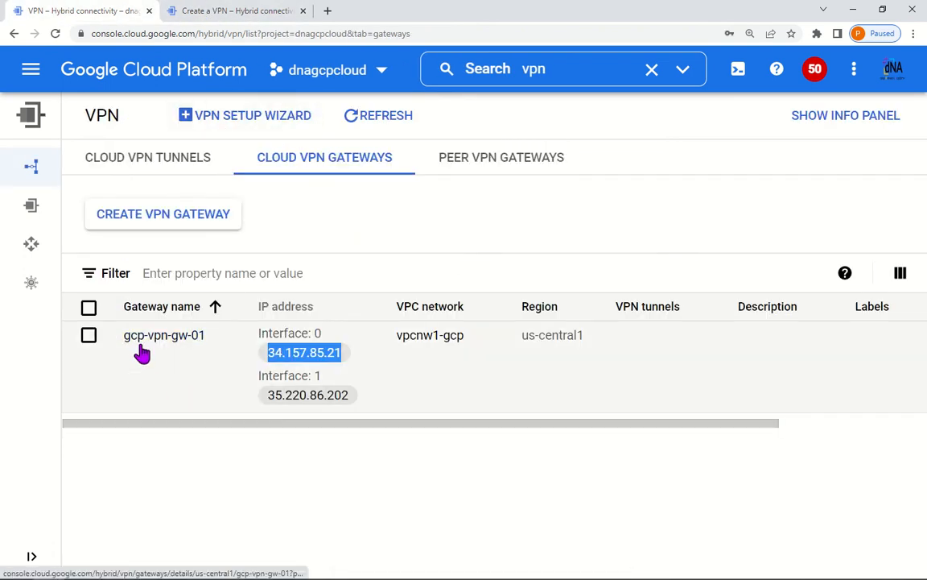
{"action": "left_click", "coordinate": [243, 9]}
{"action": "scroll", "coordinate": [544, 346], "scroll_direction": "down", "scroll_amount": 1}
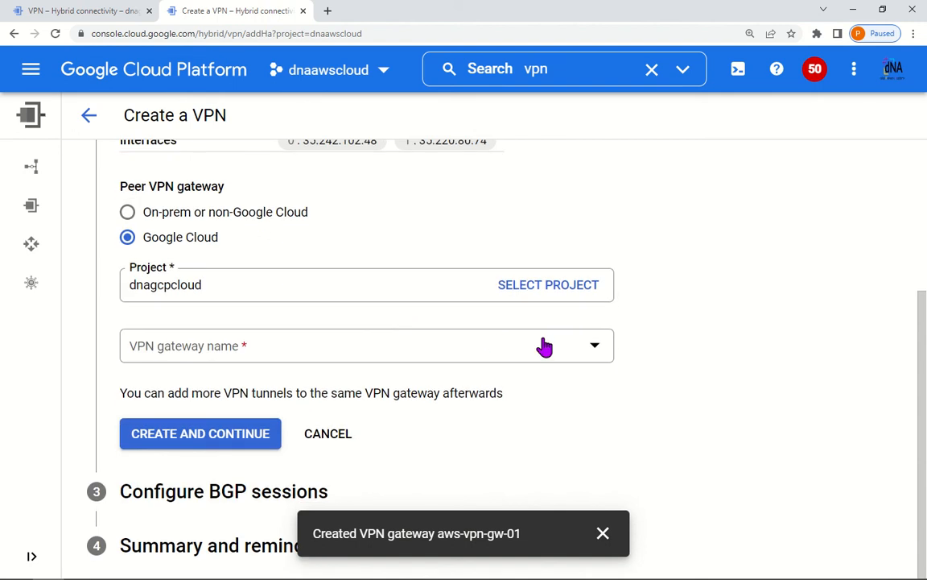
{"action": "left_click", "coordinate": [544, 346]}
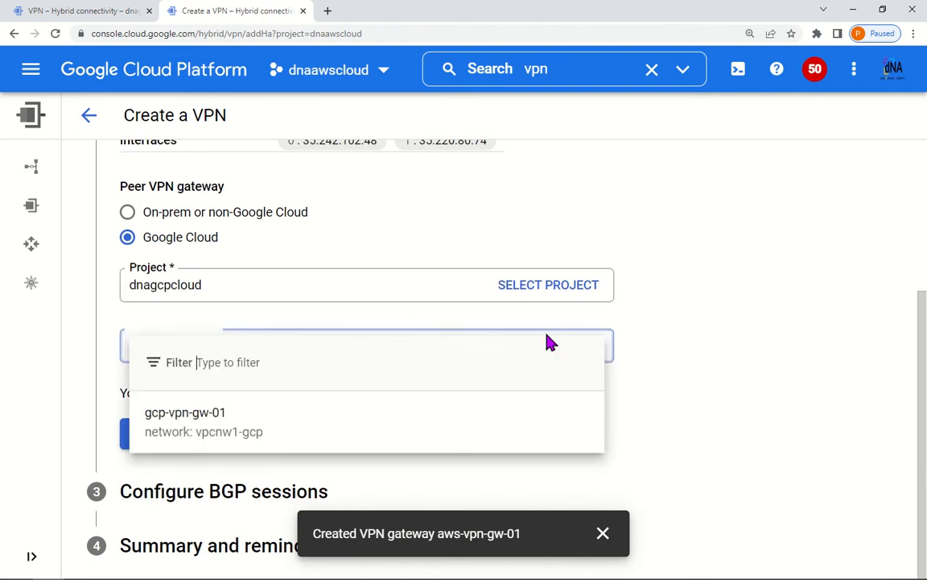
{"action": "left_click", "coordinate": [186, 433]}
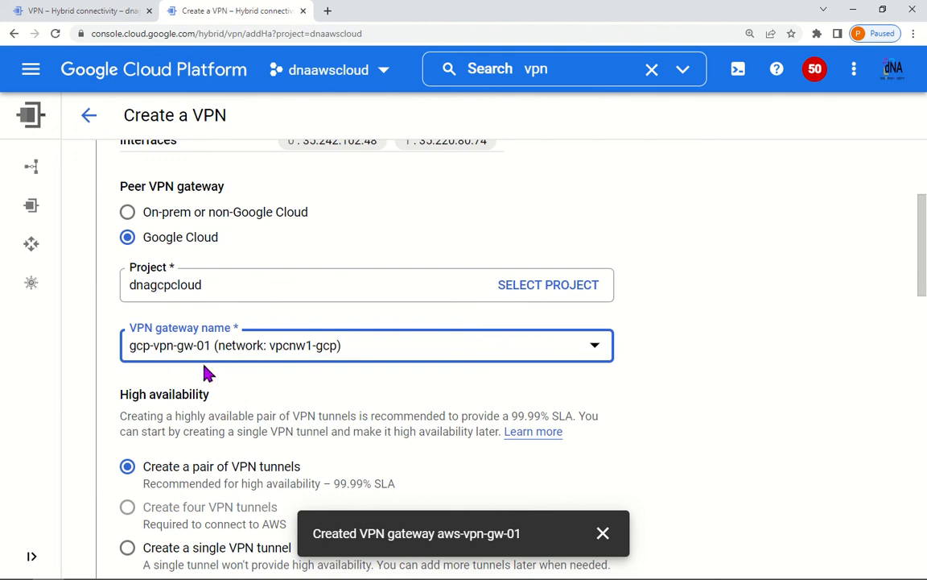
Step: Start adding a VPN tunnel to gcp-vpn-gw-01 from the dnagcpcloud gateways list
{"action": "left_click", "coordinate": [116, 10]}
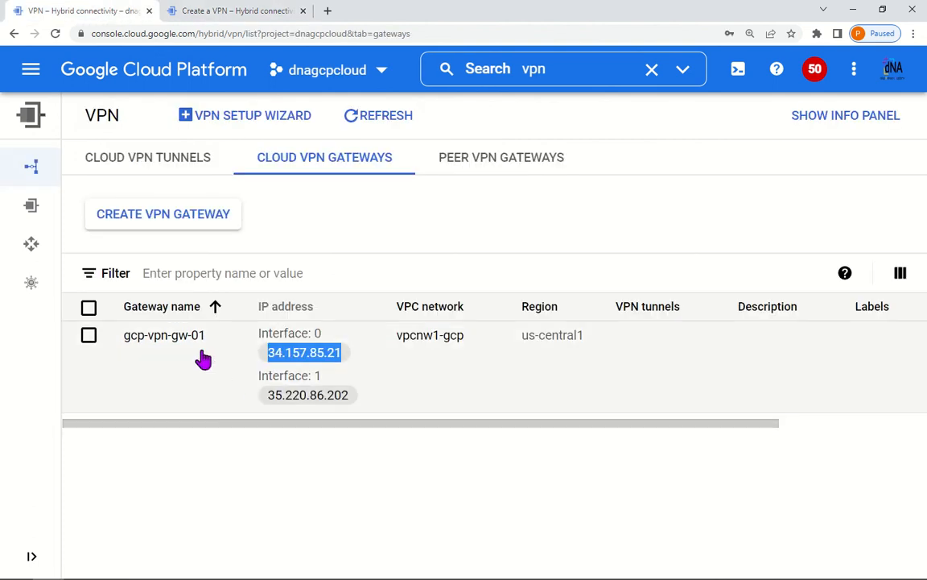
{"action": "left_click_drag", "start_coordinate": [645, 429], "coordinate": [854, 426]}
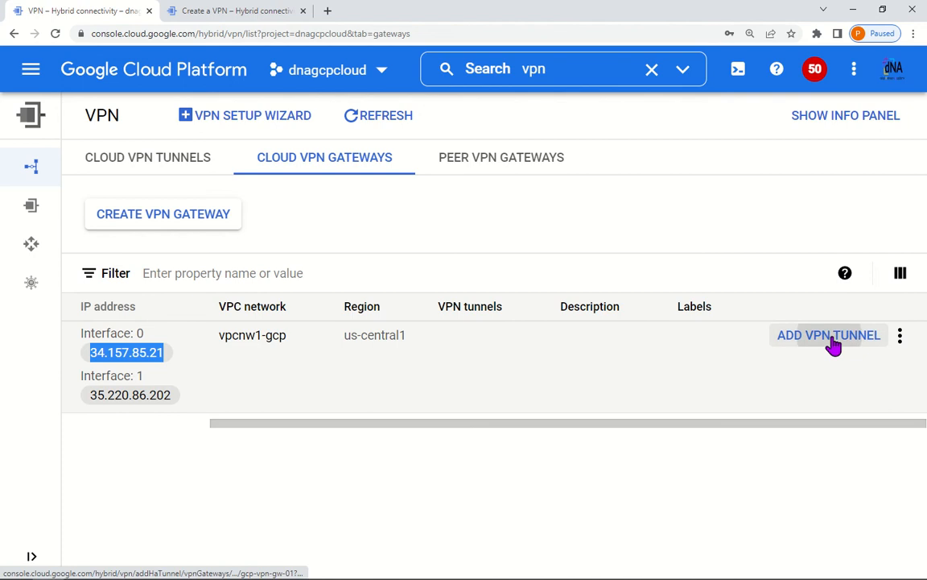
{"action": "left_click", "coordinate": [833, 341]}
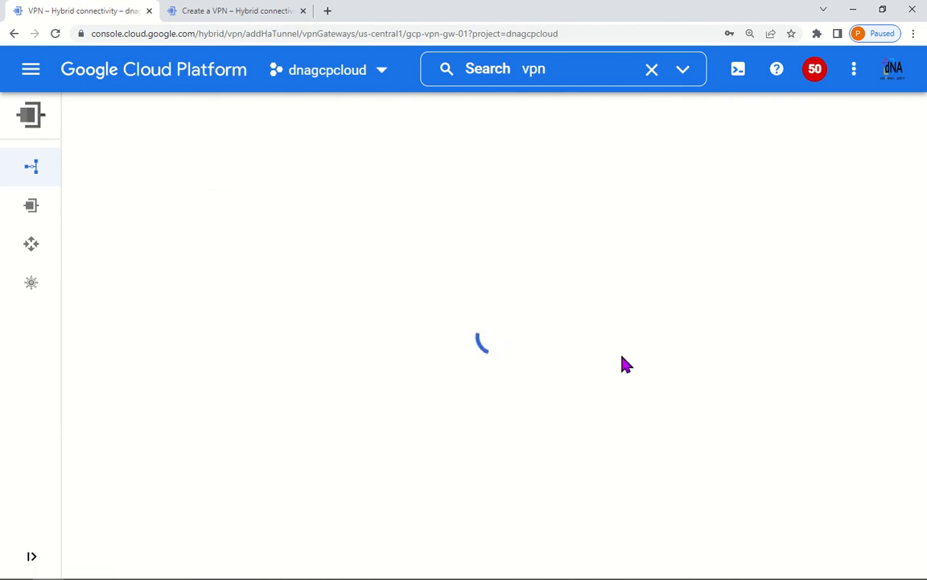
Step: Set the new tunnel's peer to a Google Cloud gateway in project dnaawscloud
{"action": "scroll", "coordinate": [425, 387], "scroll_direction": "down", "scroll_amount": 2}
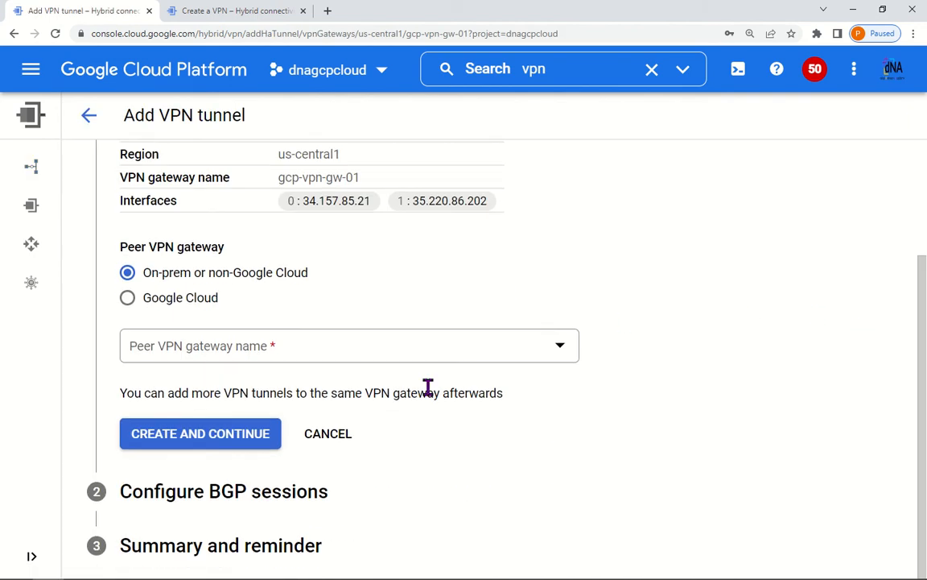
{"action": "left_click", "coordinate": [197, 300]}
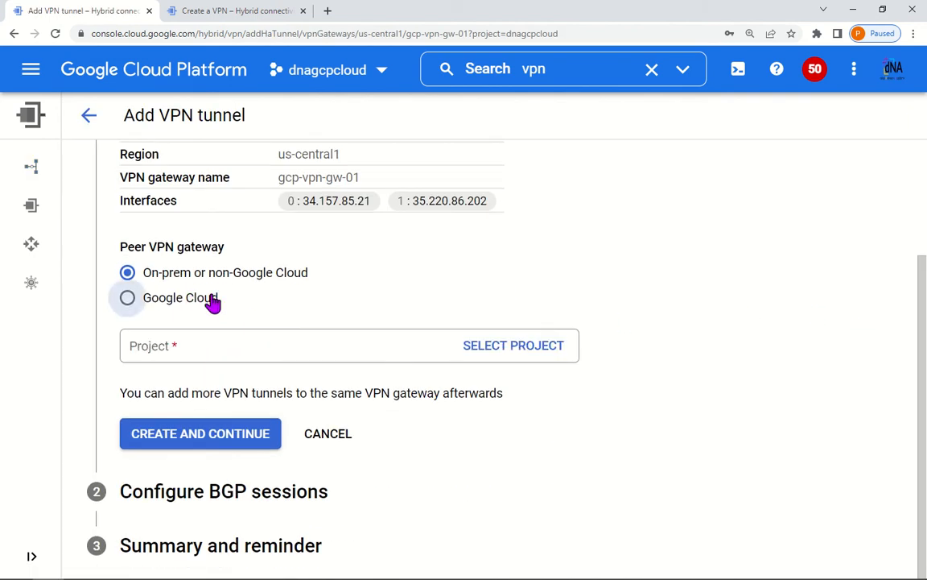
{"action": "left_click", "coordinate": [533, 352]}
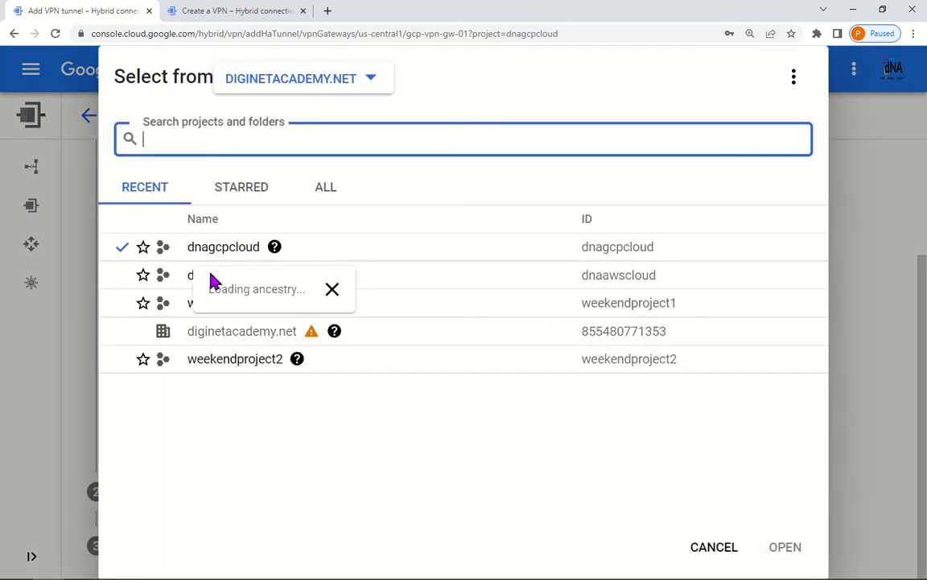
{"action": "left_click", "coordinate": [177, 280]}
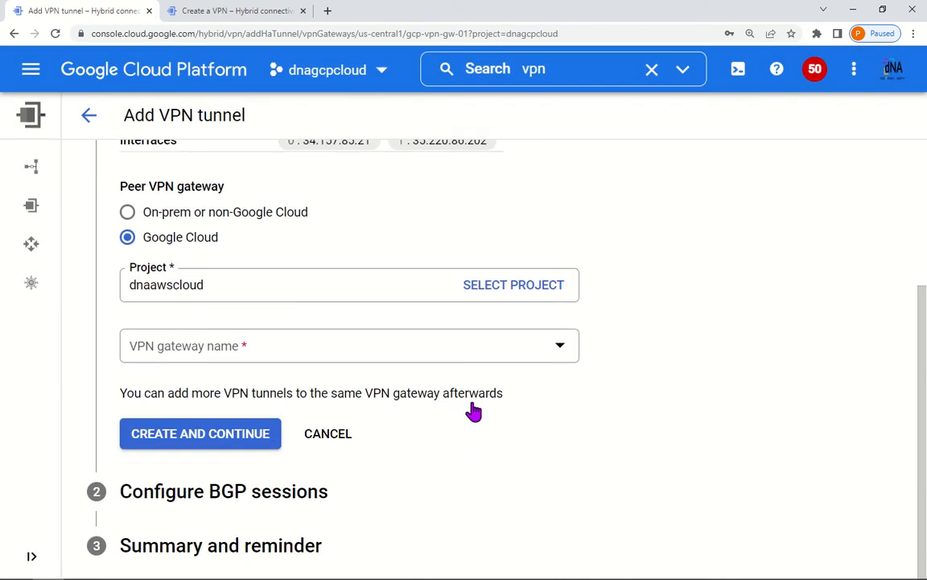
Step: Check the peer VPN gateway list for dnaawscloud, which comes up empty
{"action": "left_click", "coordinate": [570, 350]}
{"action": "left_click", "coordinate": [630, 348]}
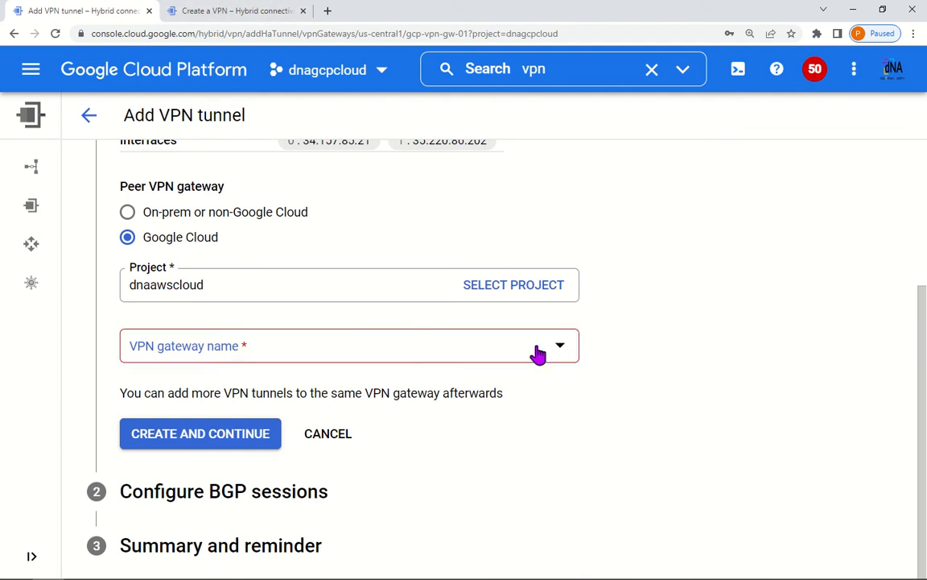
{"action": "left_click", "coordinate": [538, 354]}
{"action": "left_click", "coordinate": [607, 348]}
Step: Review the aws-vpn-gw-01 creation form and dismiss the gateway-created notification
{"action": "left_click", "coordinate": [258, 16]}
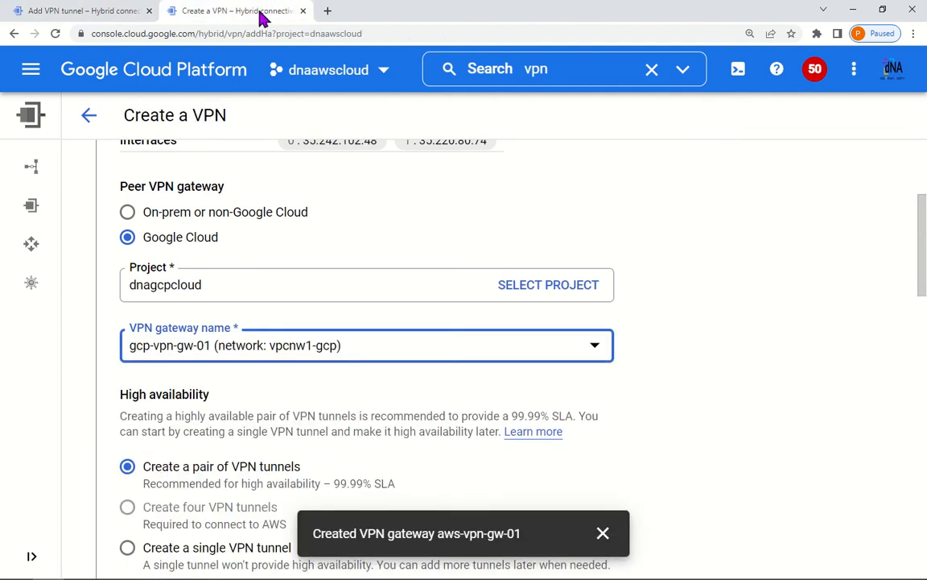
{"action": "scroll", "coordinate": [394, 439], "scroll_direction": "down", "scroll_amount": 3}
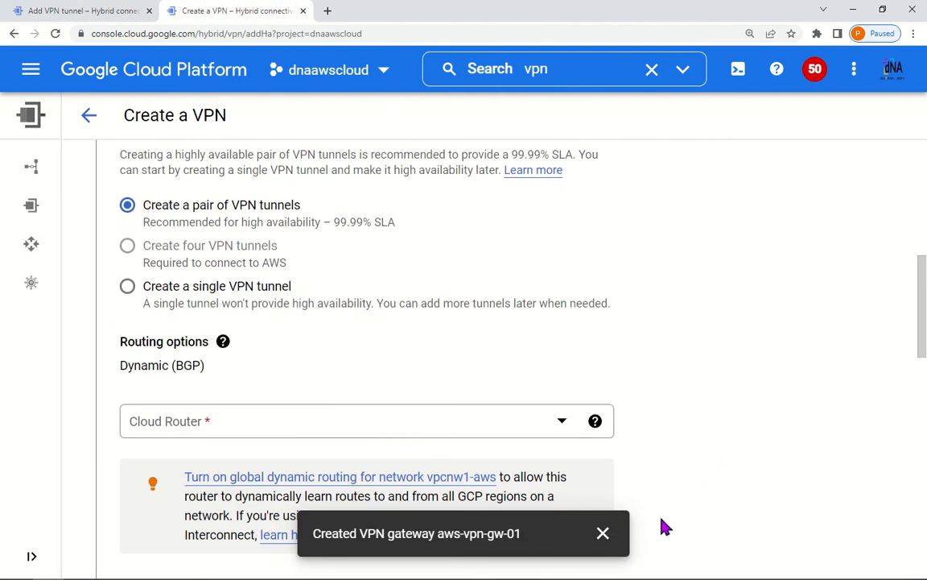
{"action": "scroll", "coordinate": [663, 526], "scroll_direction": "down", "scroll_amount": 10}
{"action": "left_click", "coordinate": [604, 534]}
{"action": "scroll", "coordinate": [667, 511], "scroll_direction": "up", "scroll_amount": 13}
{"action": "scroll", "coordinate": [483, 497], "scroll_direction": "down", "scroll_amount": 5}
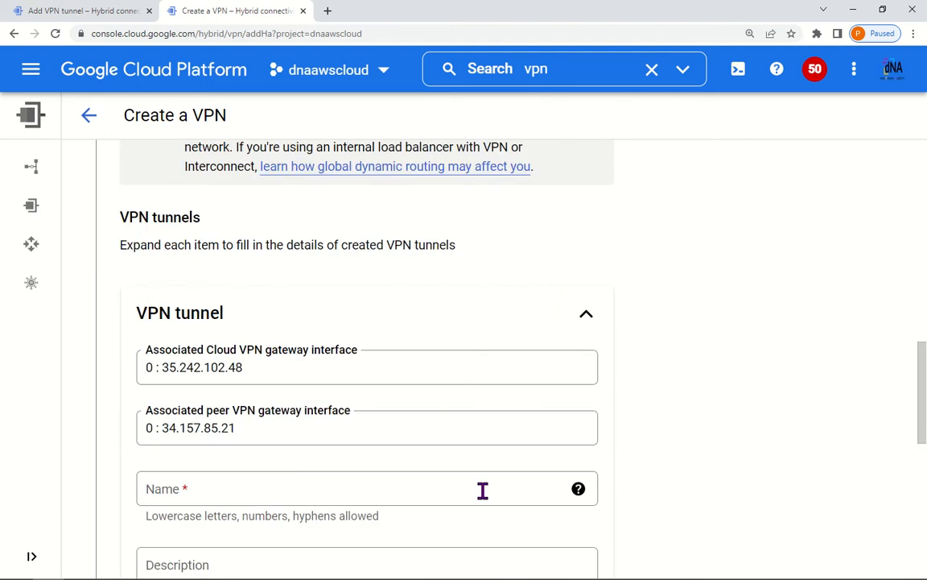
{"action": "scroll", "coordinate": [475, 493], "scroll_direction": "up", "scroll_amount": 8}
{"action": "scroll", "coordinate": [474, 492], "scroll_direction": "down", "scroll_amount": 15}
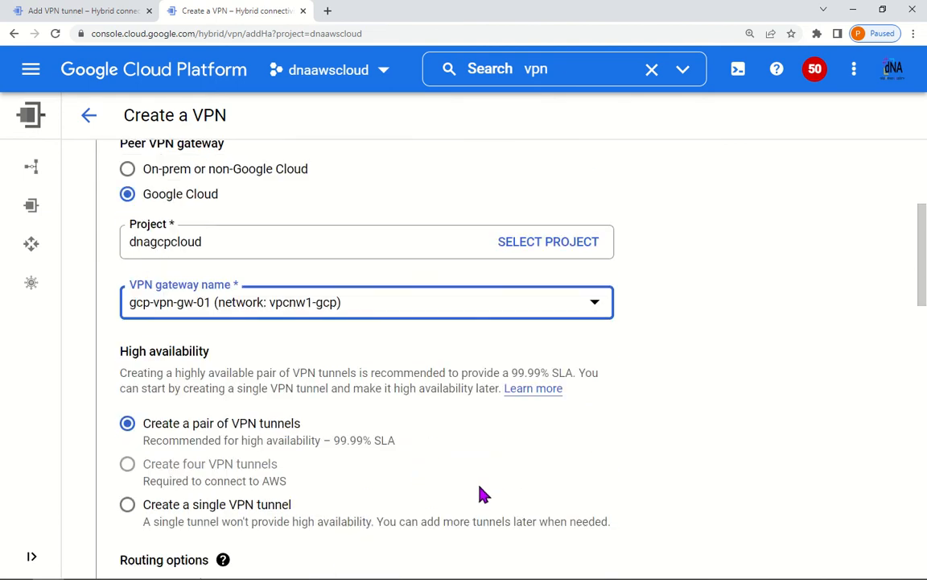
{"action": "scroll", "coordinate": [483, 483], "scroll_direction": "down", "scroll_amount": 5}
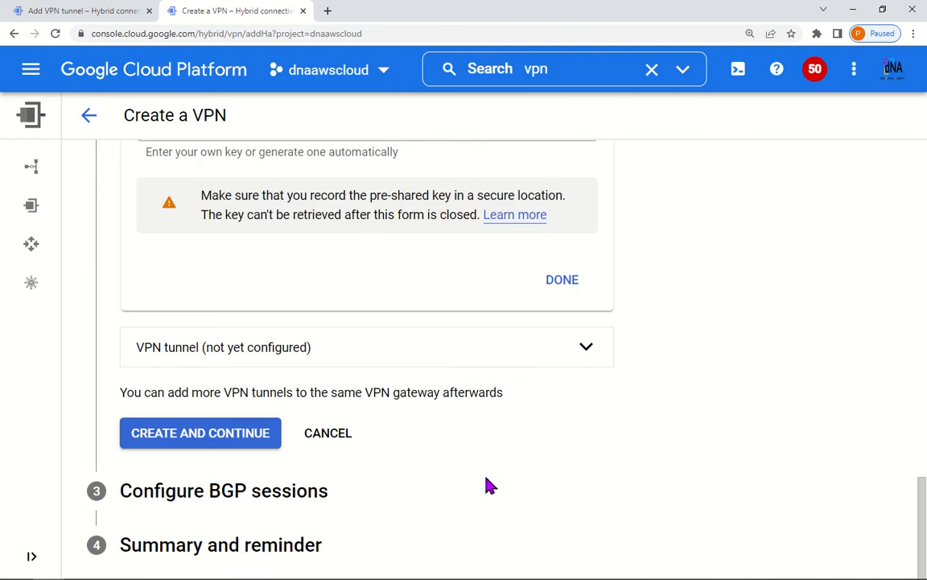
Step: Cancel the VPN creation form and view the dnaawscloud gateways list with aws-vpn-gw-01
{"action": "left_click", "coordinate": [330, 434]}
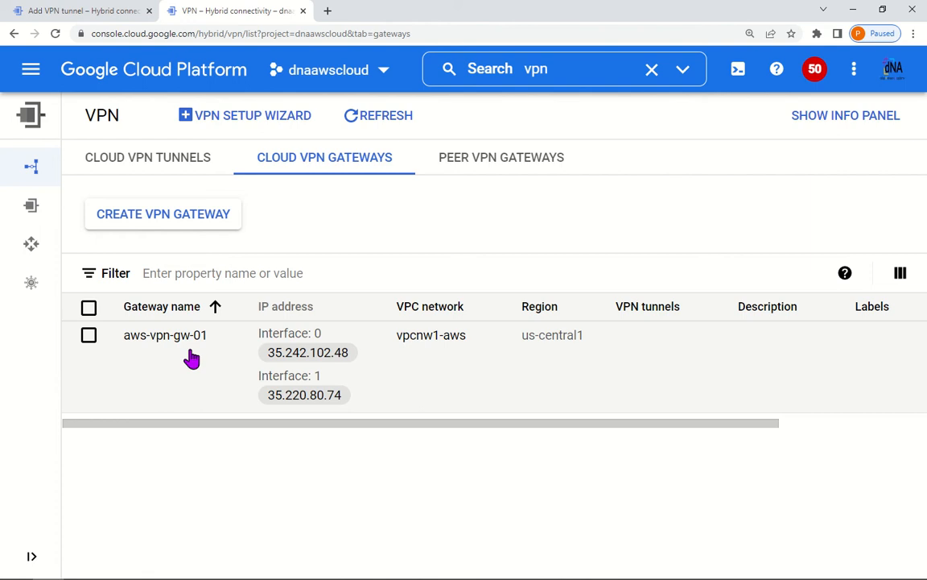
{"action": "left_click_drag", "start_coordinate": [598, 430], "coordinate": [567, 435]}
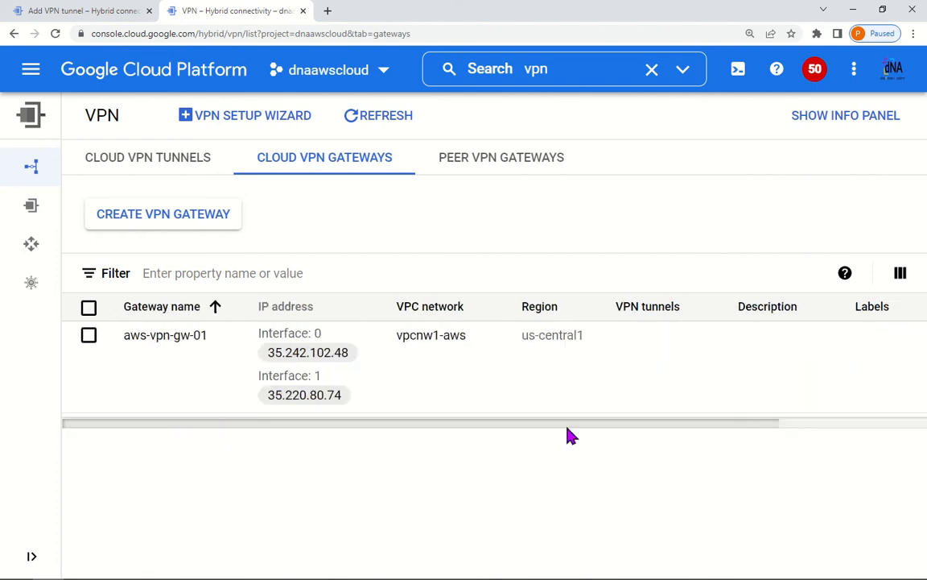
{"action": "left_click", "coordinate": [73, 10]}
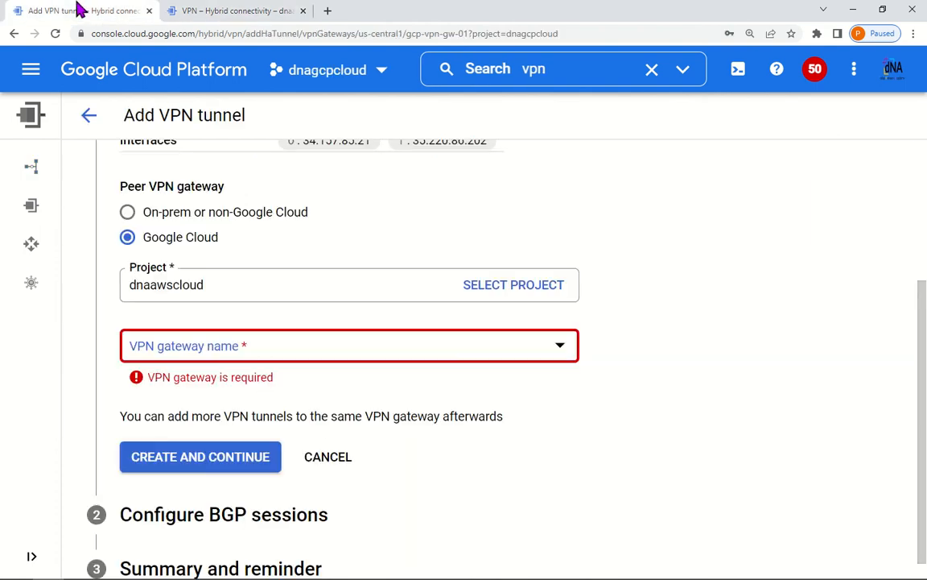
{"action": "left_click", "coordinate": [215, 9]}
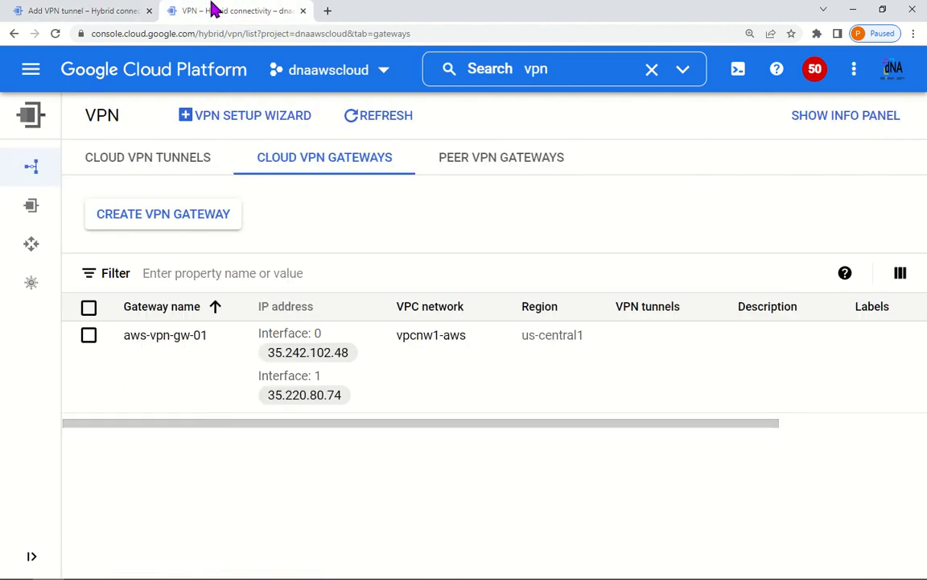
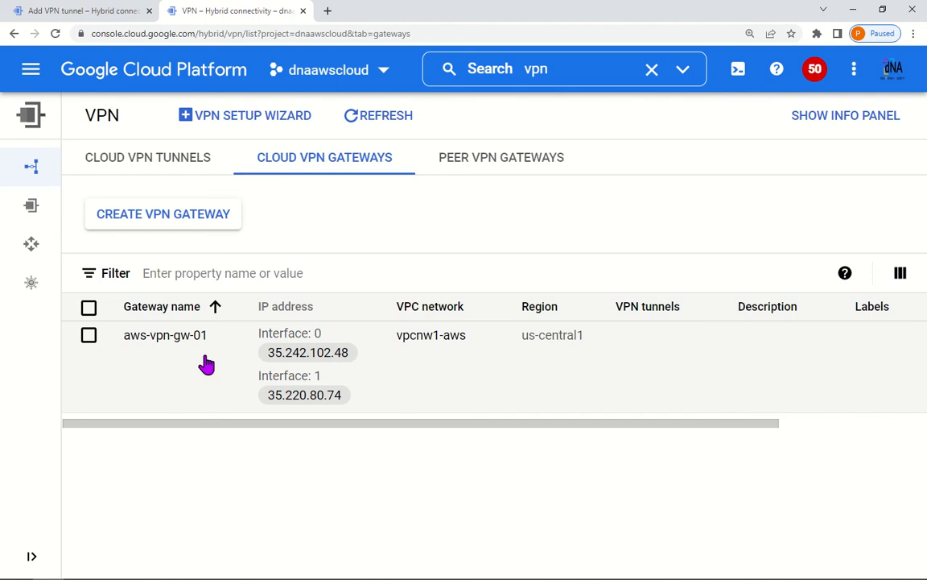
Step: Abandon the pending Add VPN tunnel form and return to the gateways list
{"action": "left_click", "coordinate": [26, 10]}
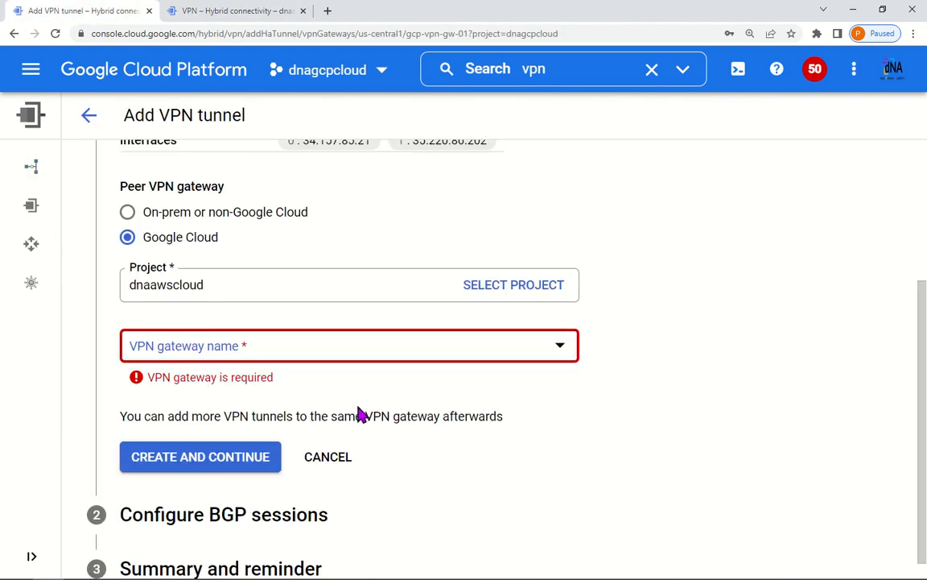
{"action": "scroll", "coordinate": [360, 412], "scroll_direction": "up", "scroll_amount": 1}
{"action": "scroll", "coordinate": [363, 435], "scroll_direction": "down", "scroll_amount": 1}
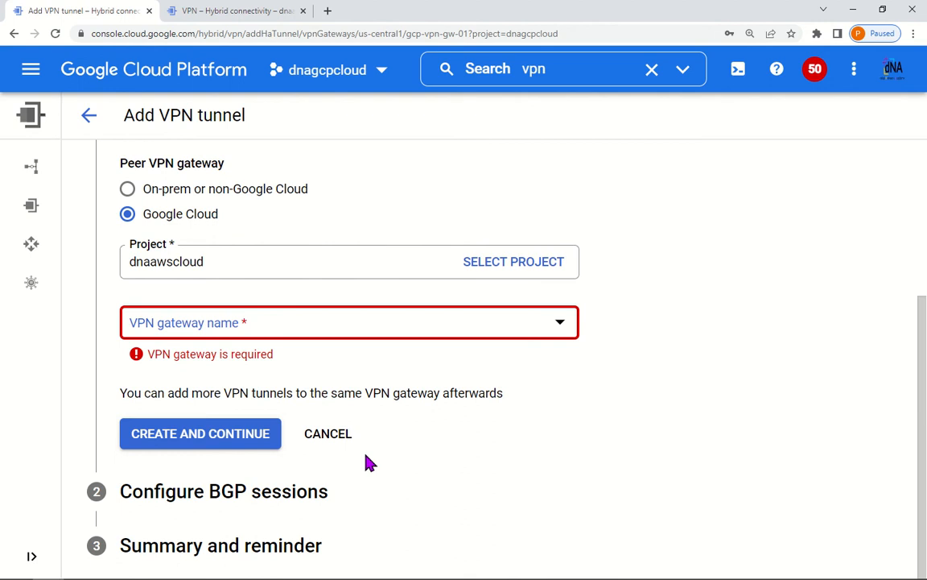
{"action": "left_click", "coordinate": [334, 443]}
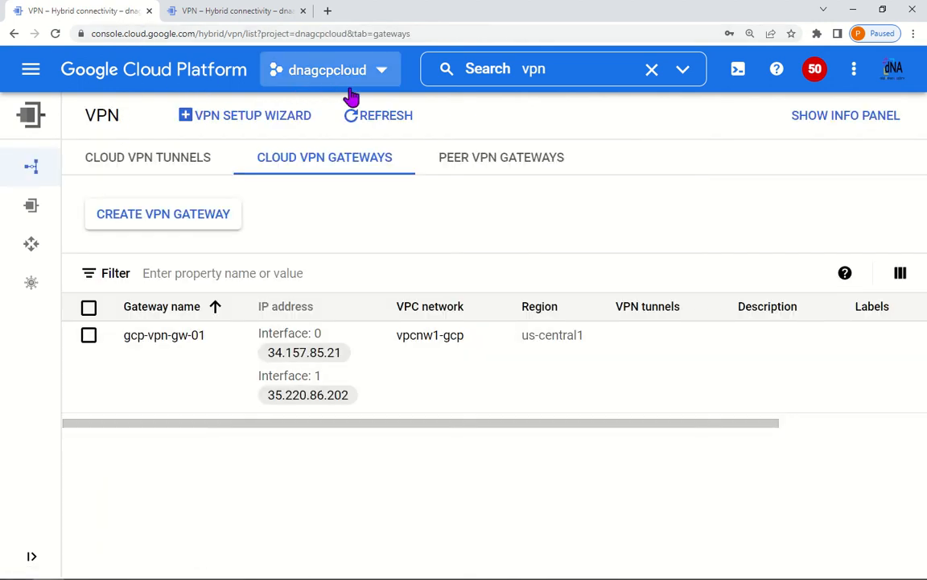
Step: Compare gateway names gcp-vpn-gw-01 and aws-vpn-gw-01 across the dnagcpcloud and dnaawscloud projects
{"action": "left_click_drag", "start_coordinate": [121, 344], "coordinate": [205, 346]}
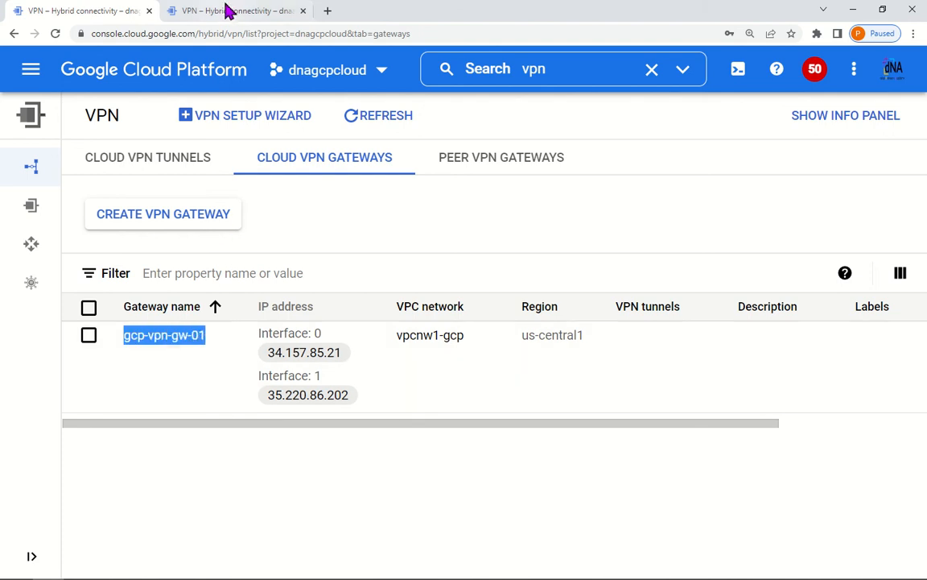
{"action": "left_click", "coordinate": [284, 10]}
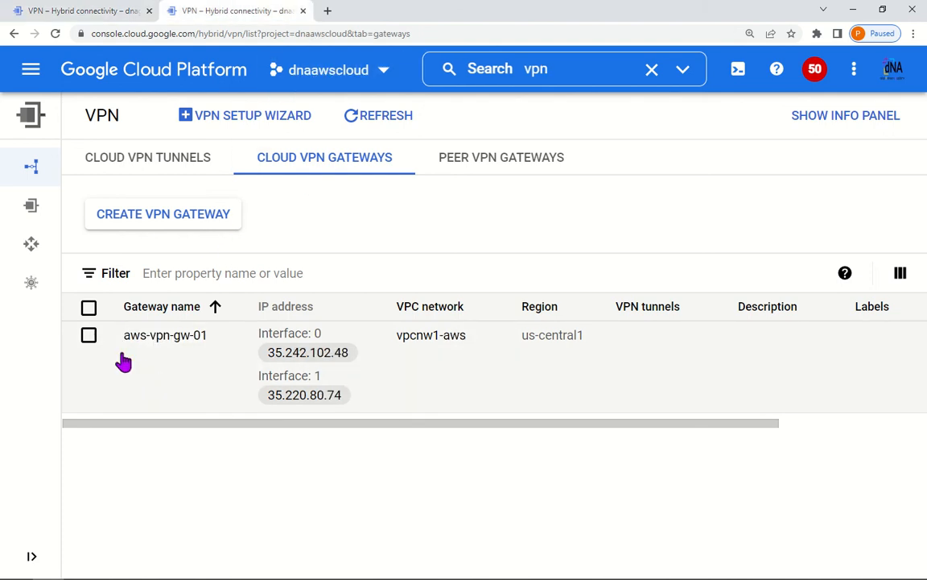
{"action": "left_click_drag", "start_coordinate": [120, 353], "coordinate": [206, 348]}
{"action": "left_click", "coordinate": [88, 14]}
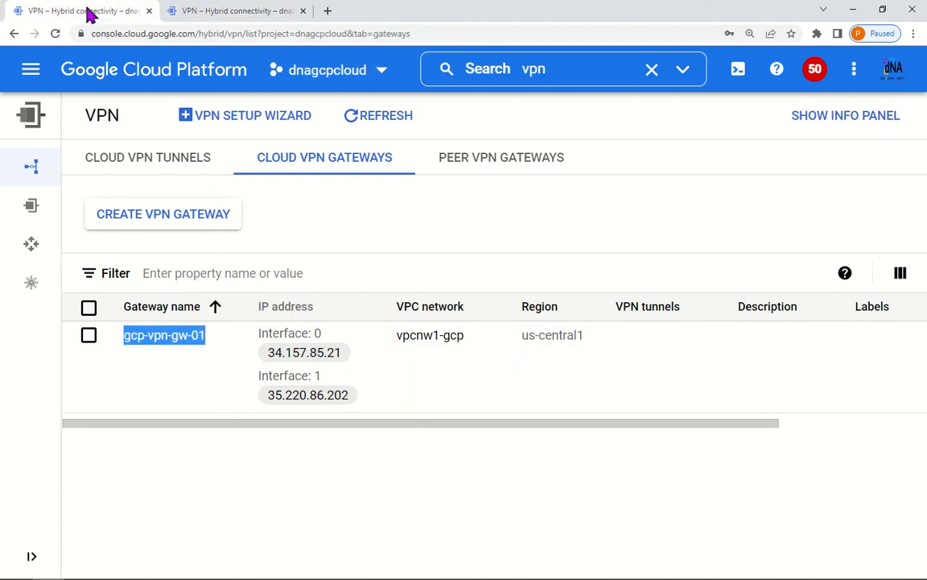
{"action": "left_click", "coordinate": [151, 377]}
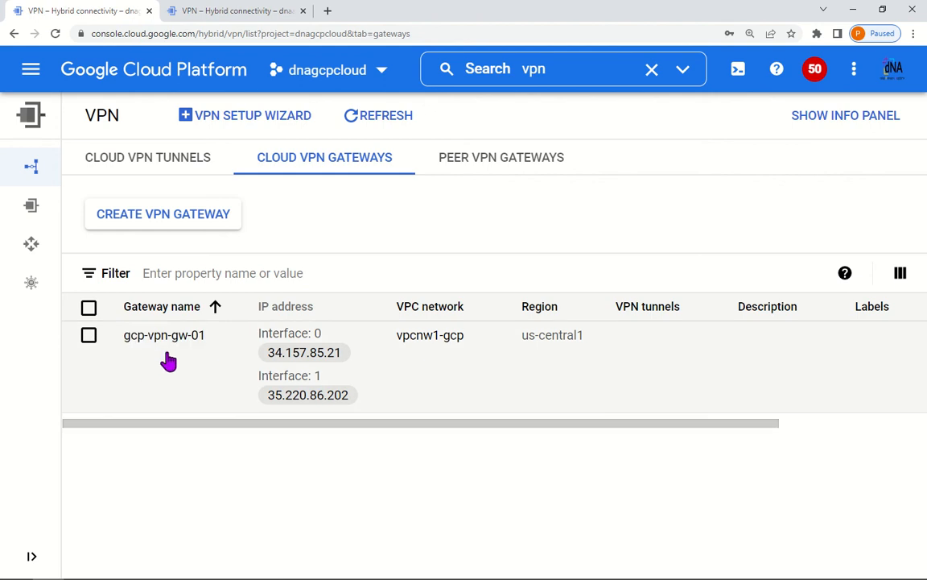
Step: Start adding a VPN tunnel on gateway gcp-vpn-gw-01 in us-central1, checking the diagram
{"action": "left_click_drag", "start_coordinate": [591, 428], "coordinate": [876, 391]}
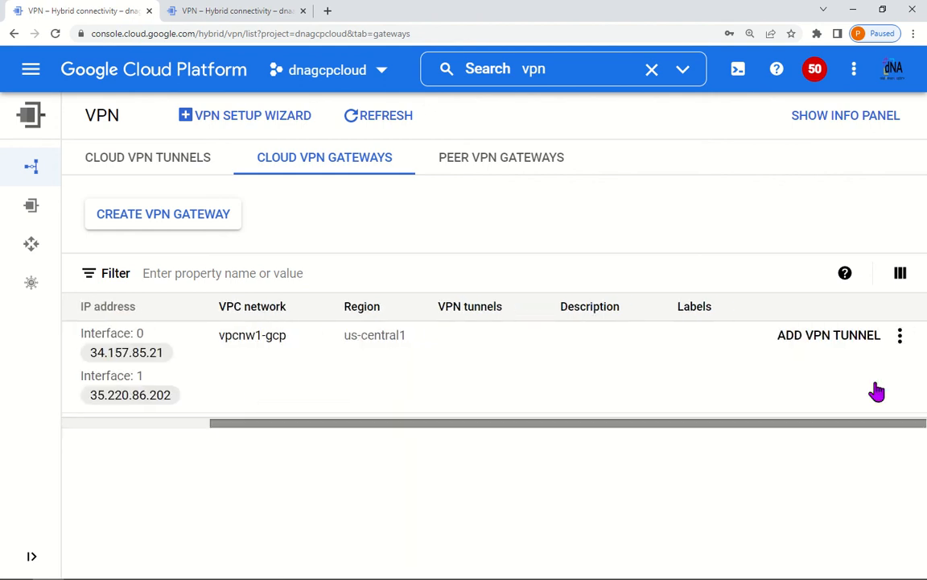
{"action": "left_click", "coordinate": [830, 335]}
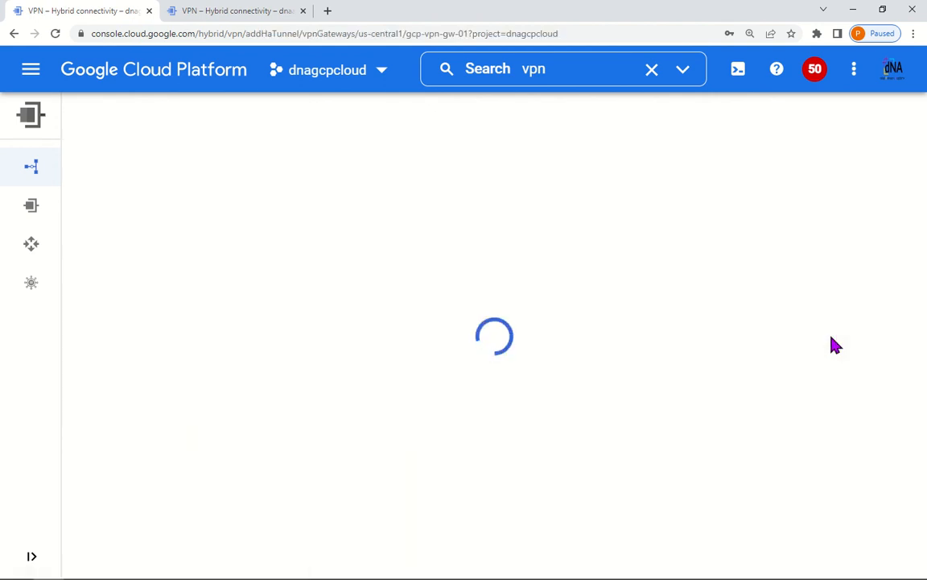
{"action": "key", "text": "alt+Tab"}
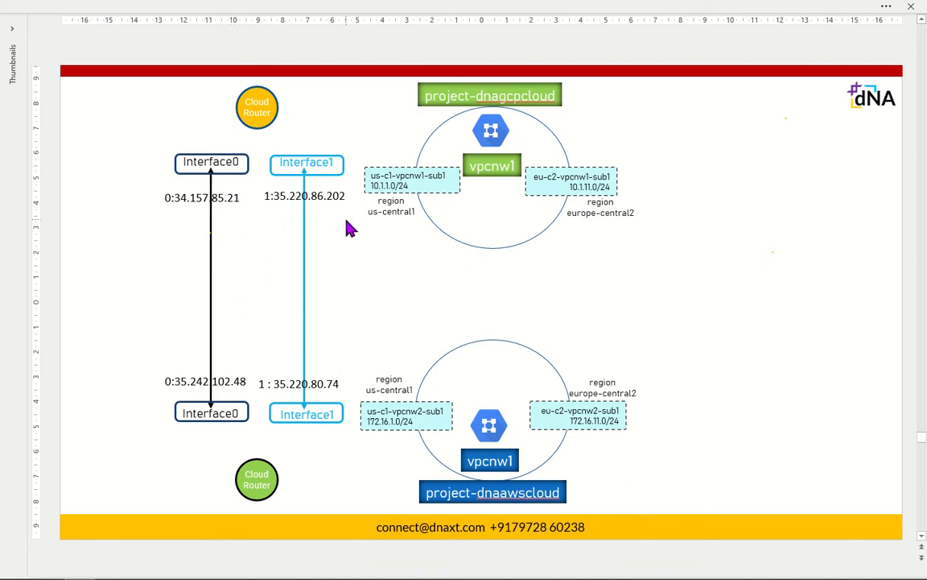
{"action": "key", "text": "alt+Tab"}
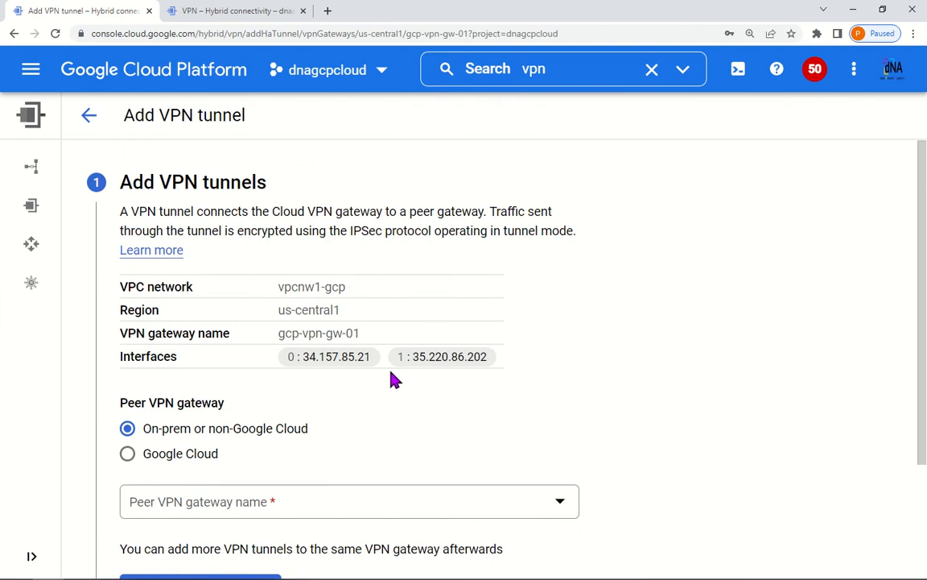
Step: Set the peer to Google Cloud project dnaawscloud, but its gateway list comes up empty
{"action": "scroll", "coordinate": [399, 380], "scroll_direction": "down", "scroll_amount": 2}
{"action": "left_click", "coordinate": [190, 301]}
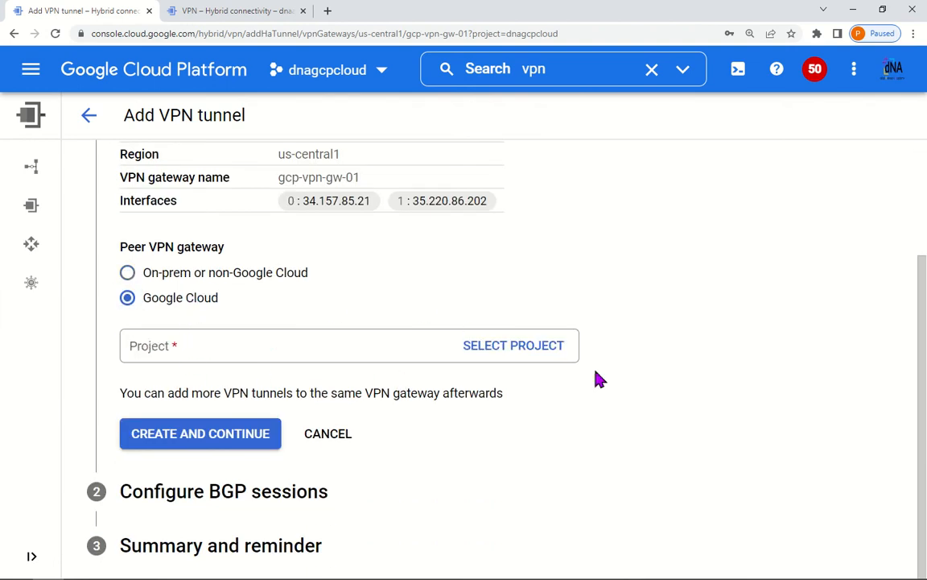
{"action": "left_click", "coordinate": [536, 357]}
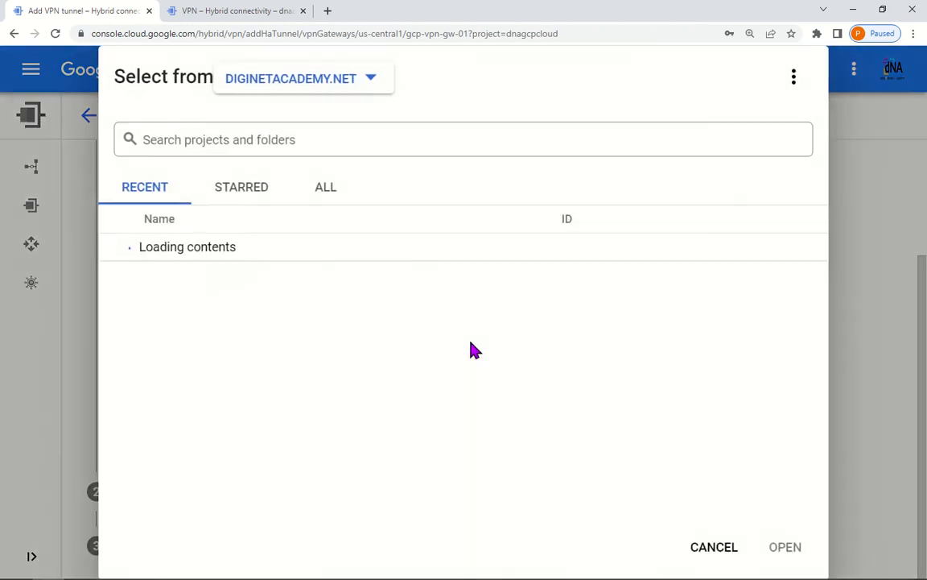
{"action": "left_click", "coordinate": [221, 275]}
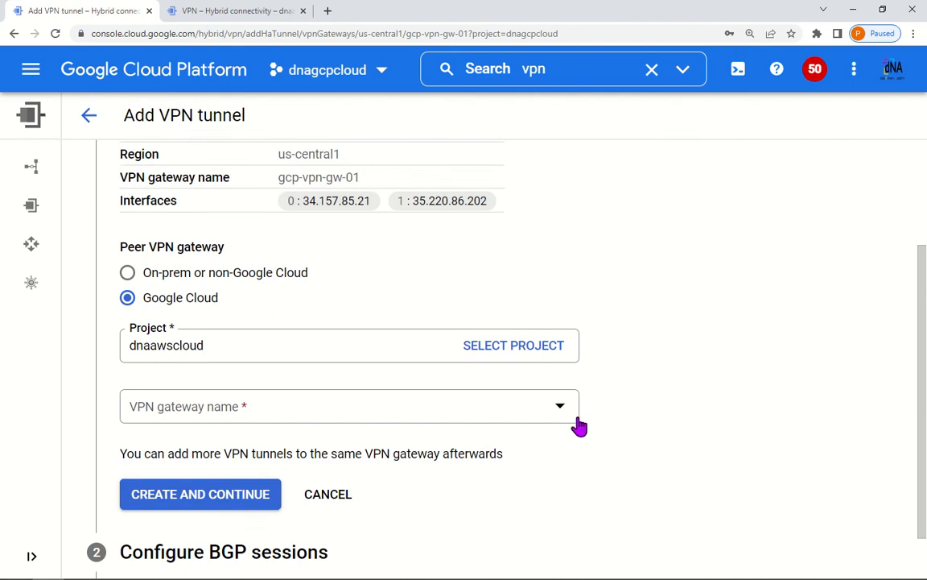
{"action": "left_click", "coordinate": [561, 352]}
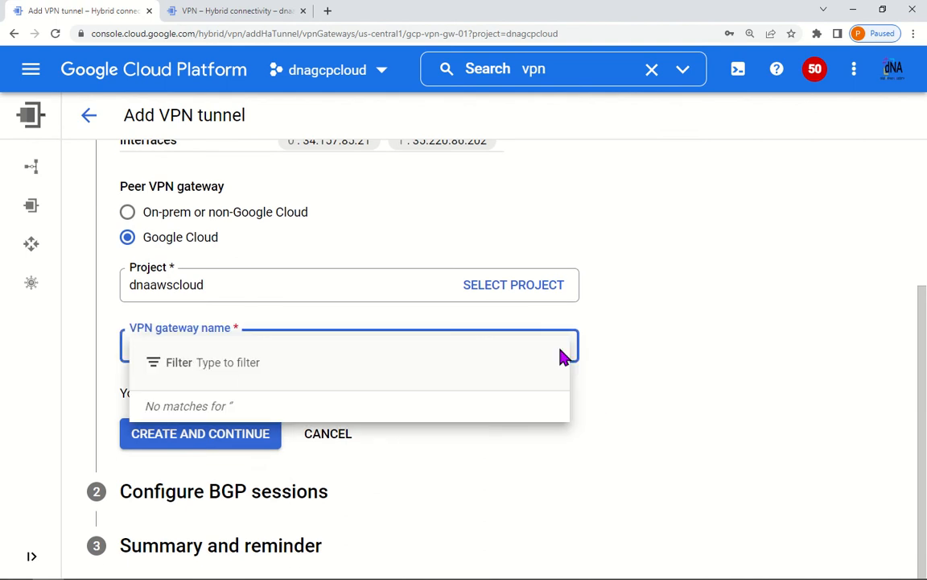
{"action": "left_click", "coordinate": [693, 391]}
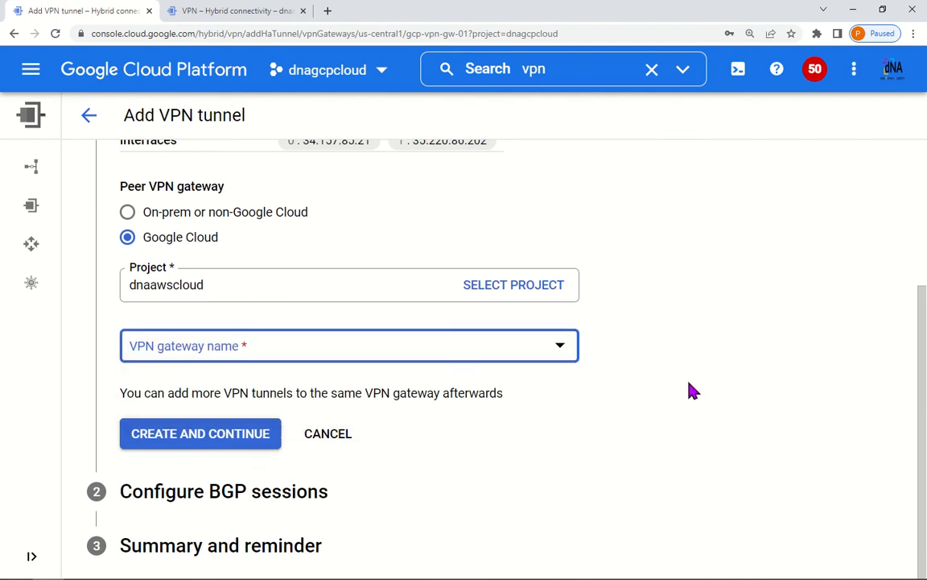
Step: Reload the form and reselect Google Cloud peer project dnaawscloud to list its gateways
{"action": "scroll", "coordinate": [693, 392], "scroll_direction": "up", "scroll_amount": 3}
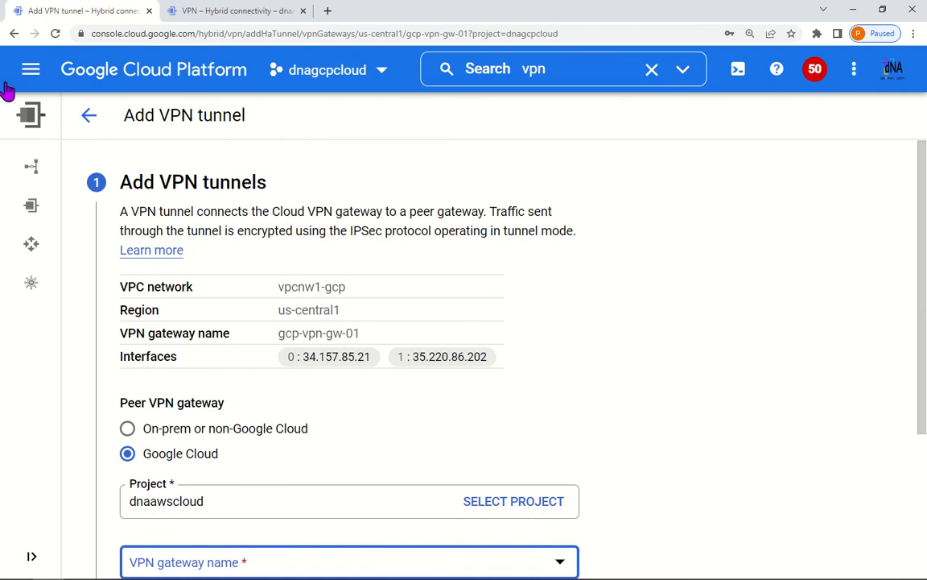
{"action": "left_click", "coordinate": [54, 33]}
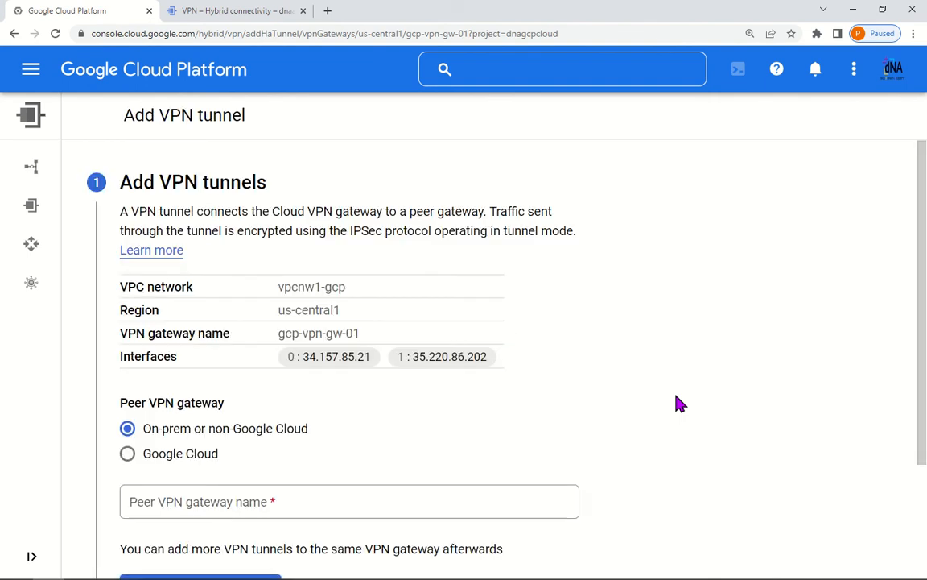
{"action": "scroll", "coordinate": [679, 401], "scroll_direction": "down", "scroll_amount": 2}
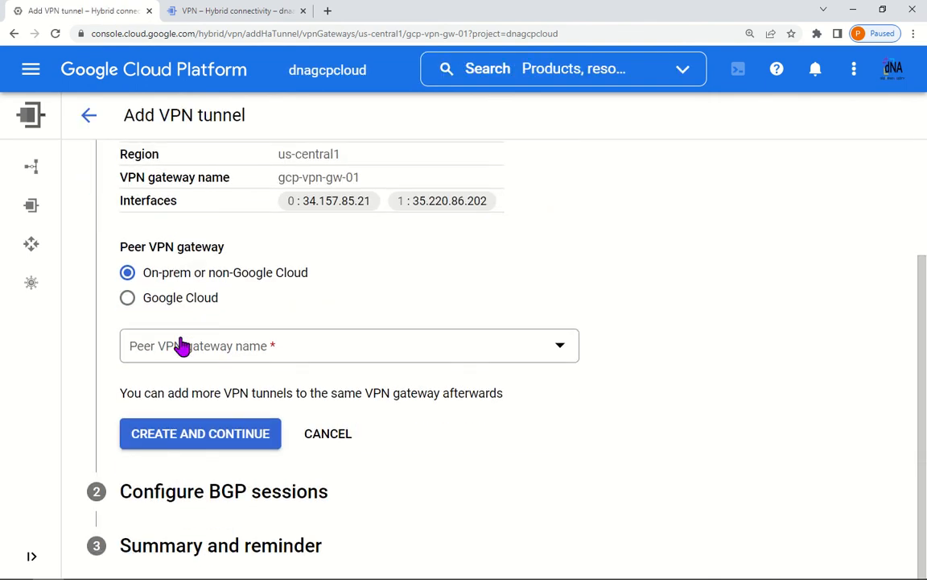
{"action": "left_click", "coordinate": [190, 299]}
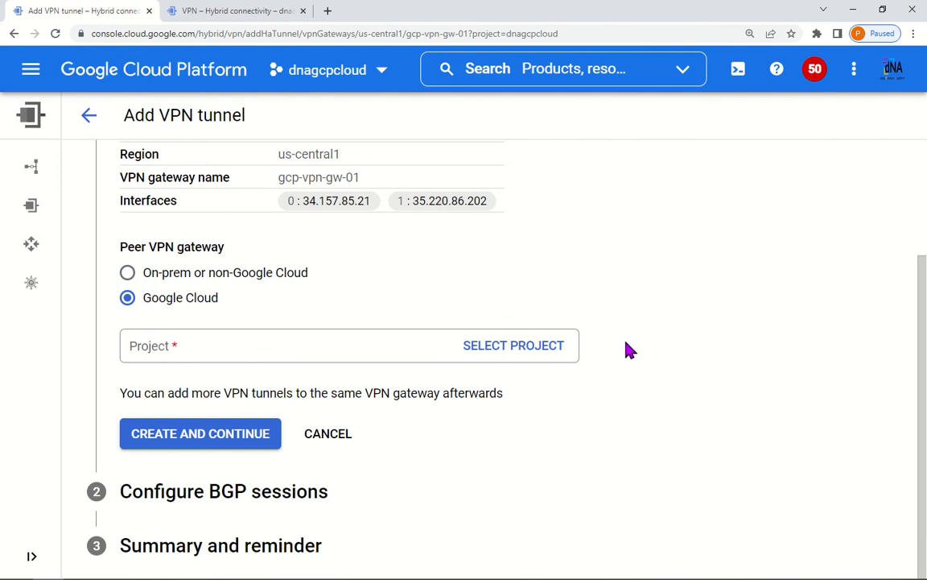
{"action": "left_click", "coordinate": [535, 350]}
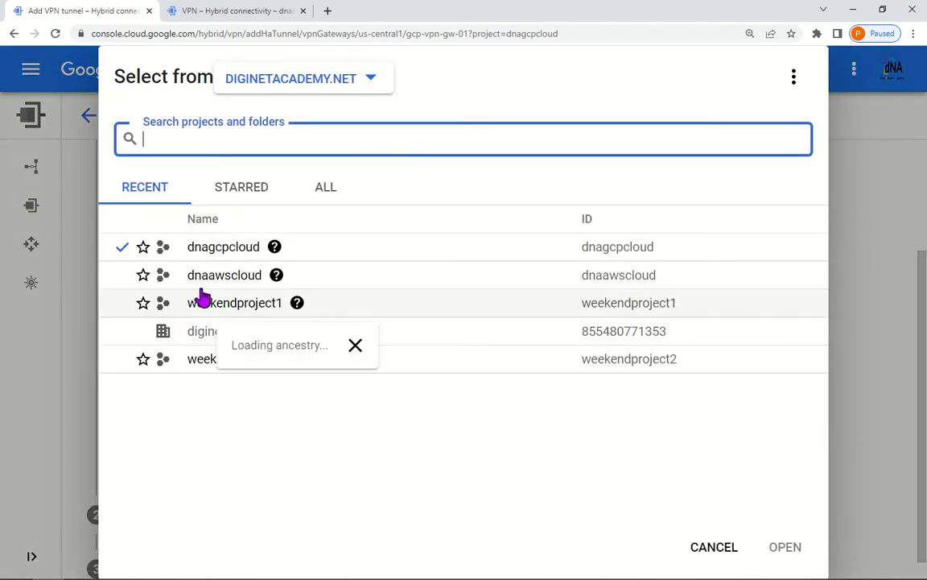
{"action": "left_click", "coordinate": [194, 276]}
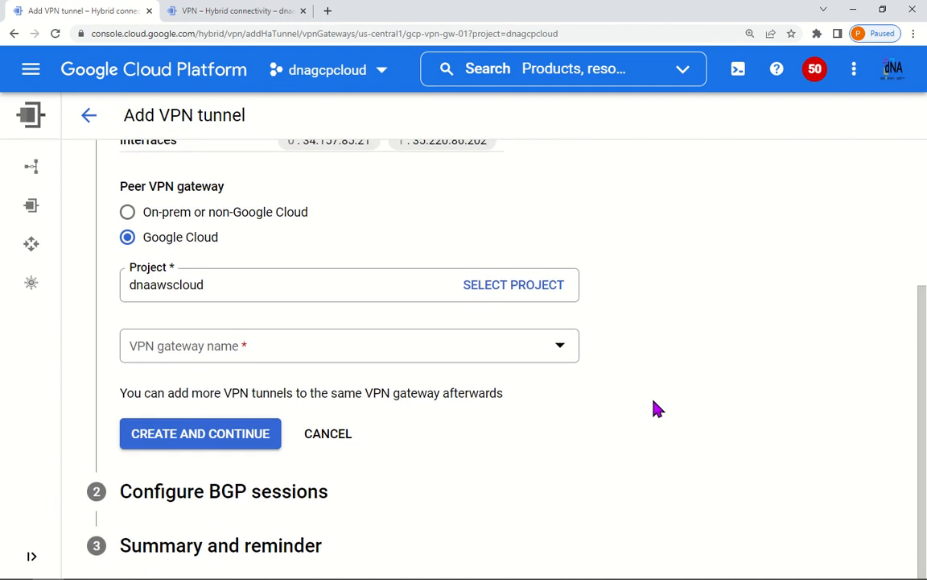
{"action": "left_click", "coordinate": [571, 357]}
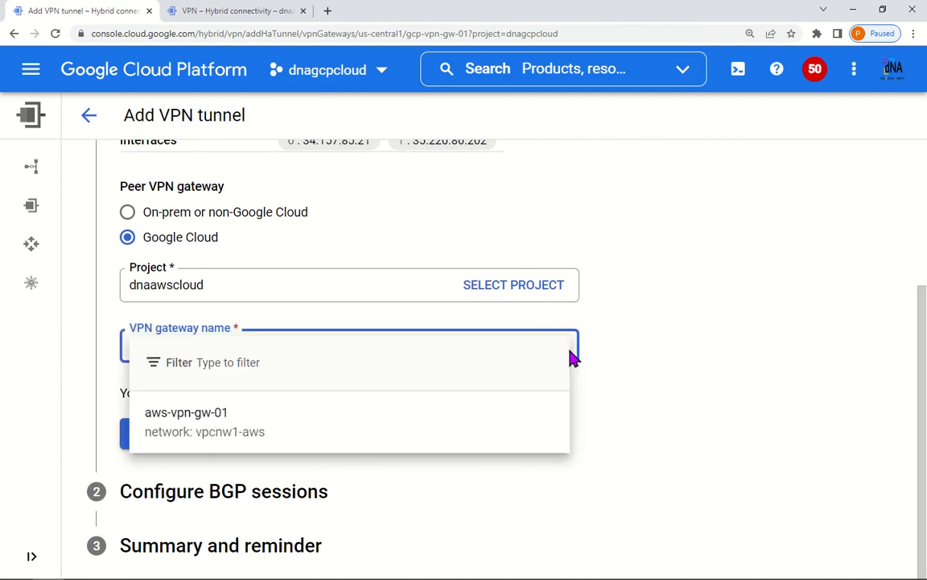
Step: Choose aws-vpn-gw-01 as the peer gateway, keeping the tunnel pair instead of four tunnels
{"action": "left_click", "coordinate": [250, 432]}
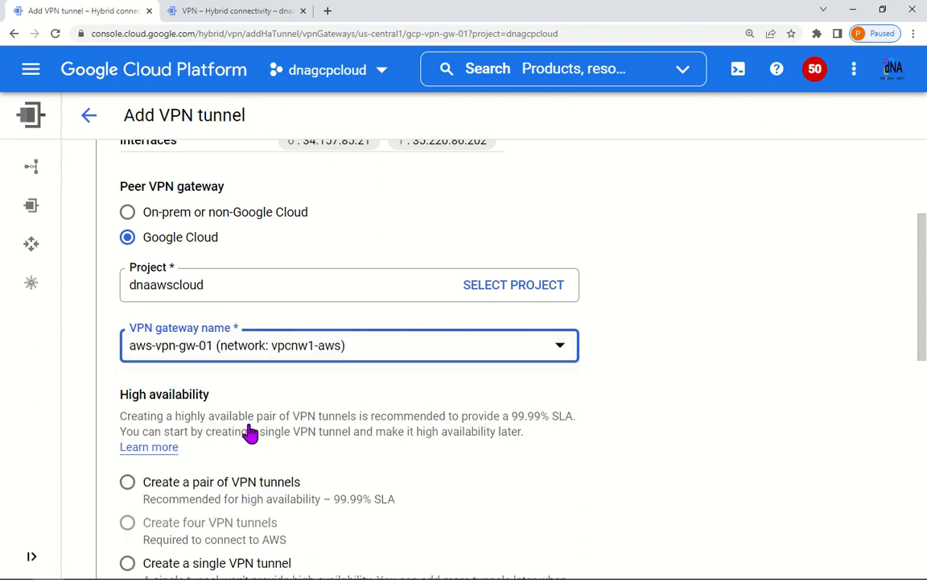
{"action": "scroll", "coordinate": [515, 439], "scroll_direction": "down", "scroll_amount": 4}
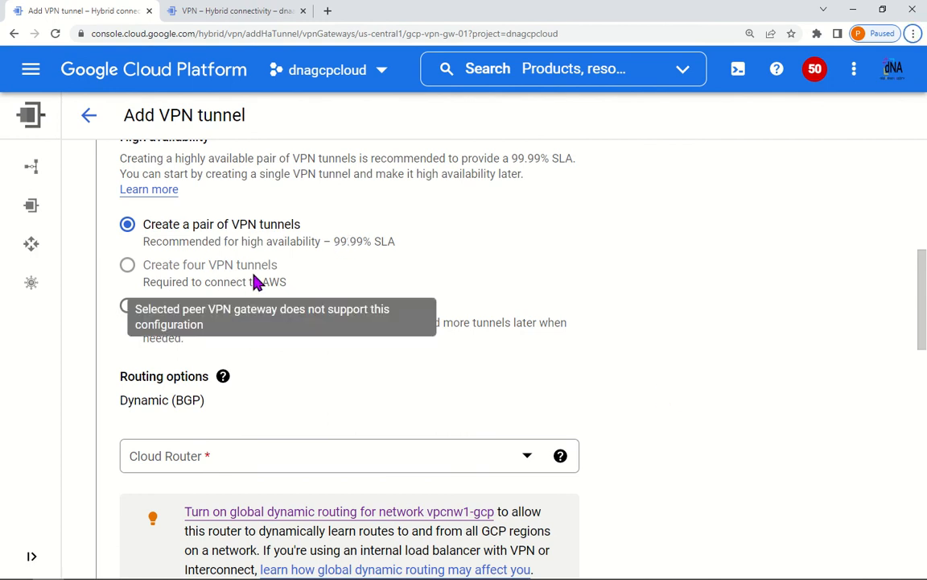
{"action": "left_click_drag", "start_coordinate": [287, 283], "coordinate": [161, 266]}
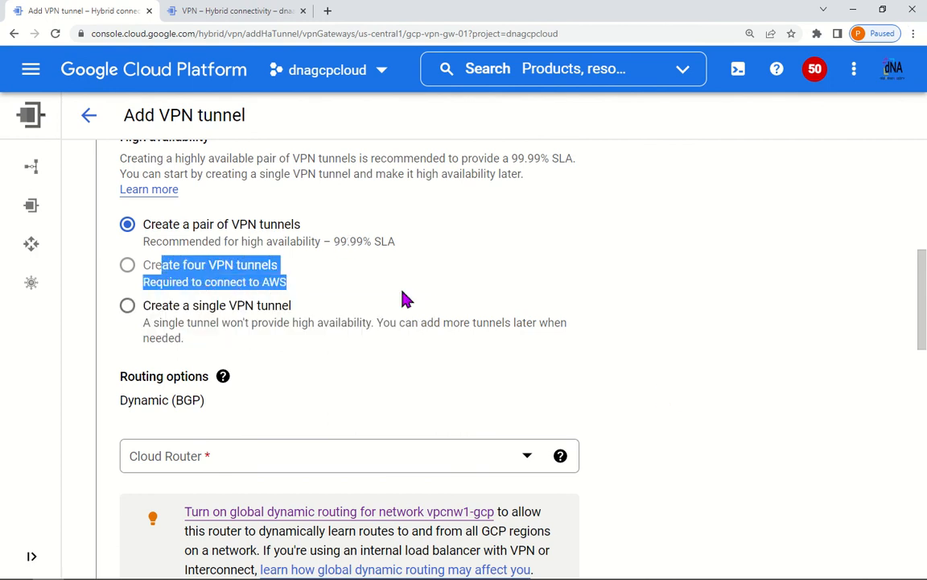
{"action": "left_click", "coordinate": [673, 300]}
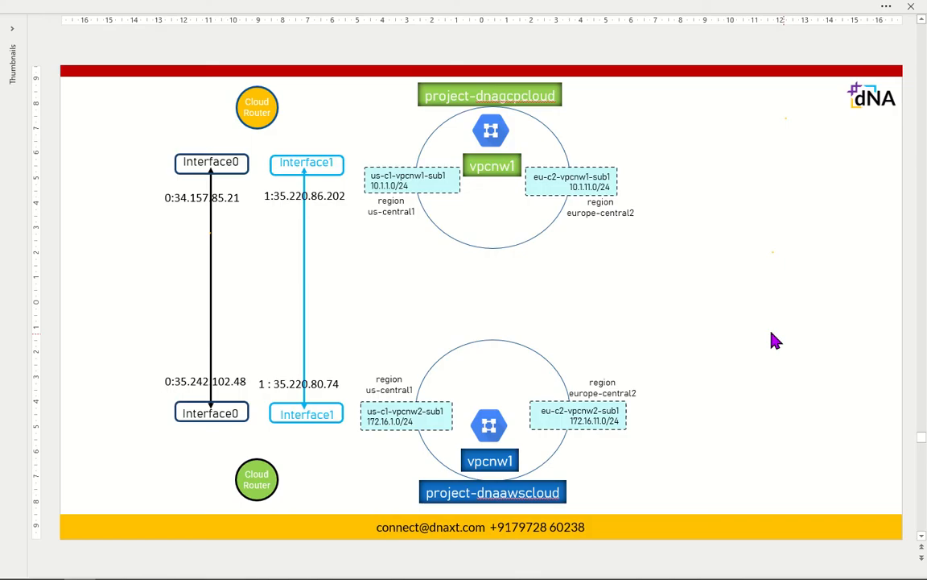
Step: Draw a grey rectangle stretched over both Interface0 boxes on the slide
{"action": "left_click_drag", "start_coordinate": [111, 138], "coordinate": [182, 340]}
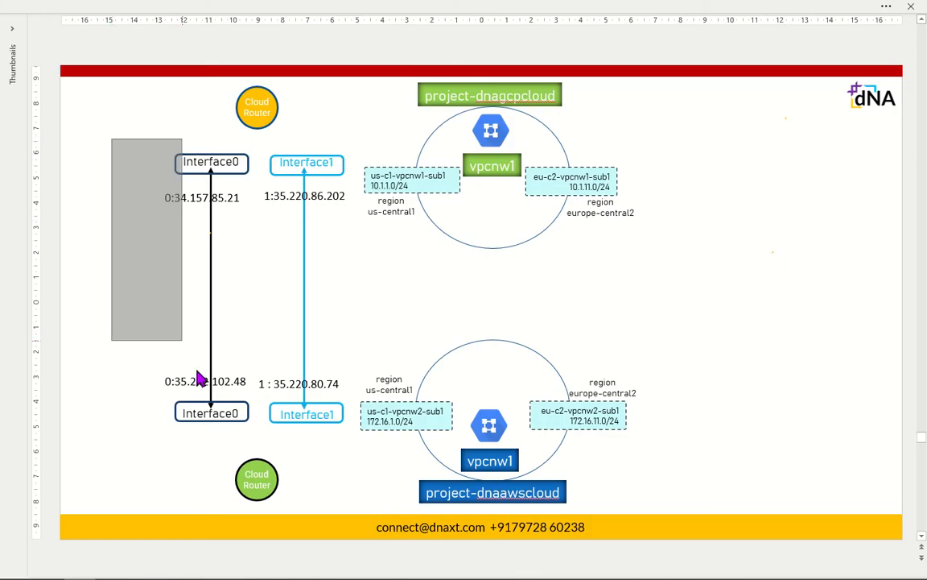
{"action": "left_click_drag", "start_coordinate": [200, 380], "coordinate": [260, 445]}
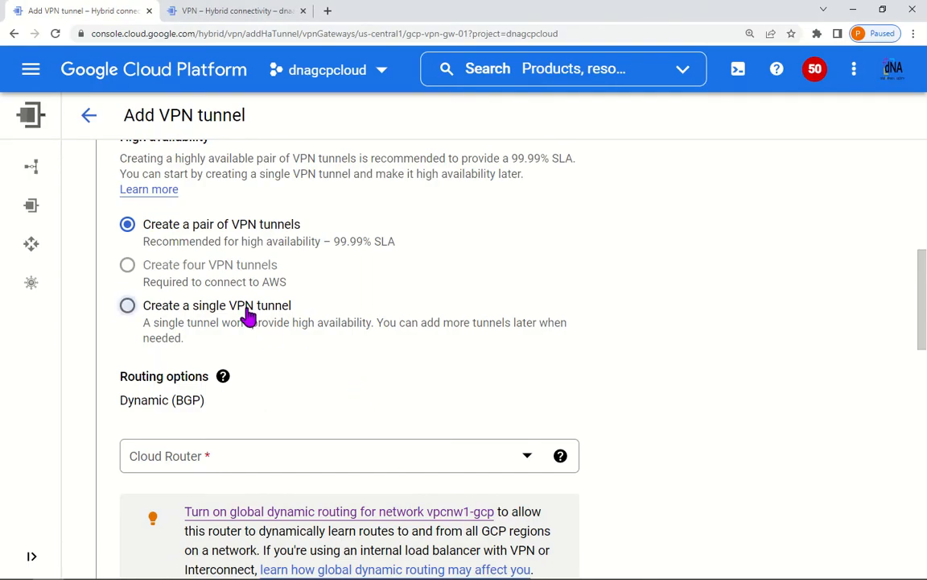
Step: Reselect the tunnel pair and collapse the details into two unconfigured tunnel entries
{"action": "left_click", "coordinate": [247, 314]}
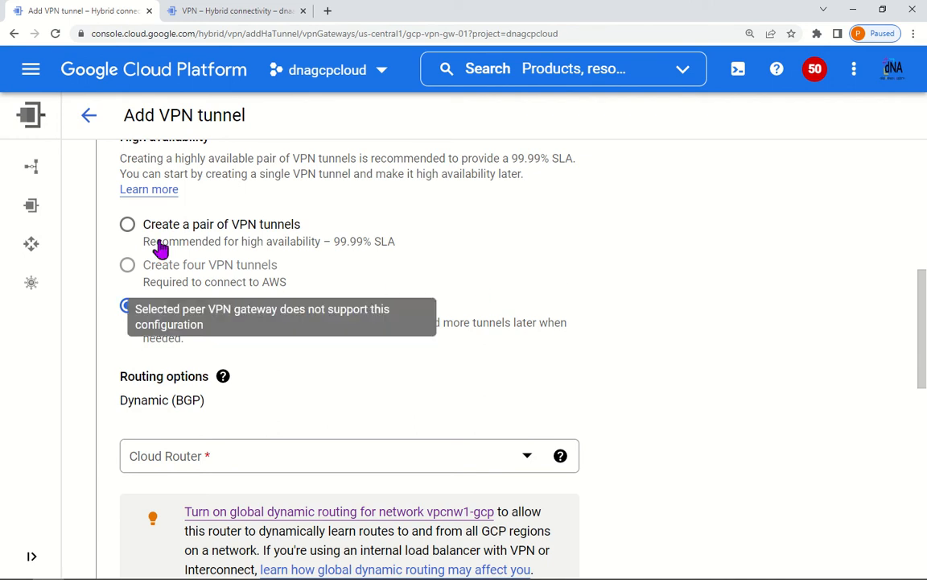
{"action": "left_click", "coordinate": [128, 227]}
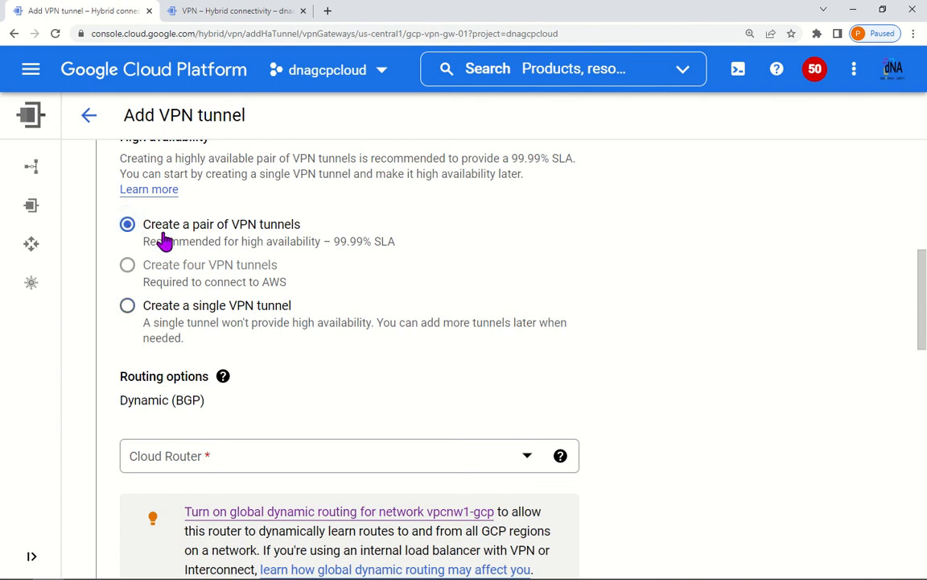
{"action": "scroll", "coordinate": [217, 264], "scroll_direction": "down", "scroll_amount": 5}
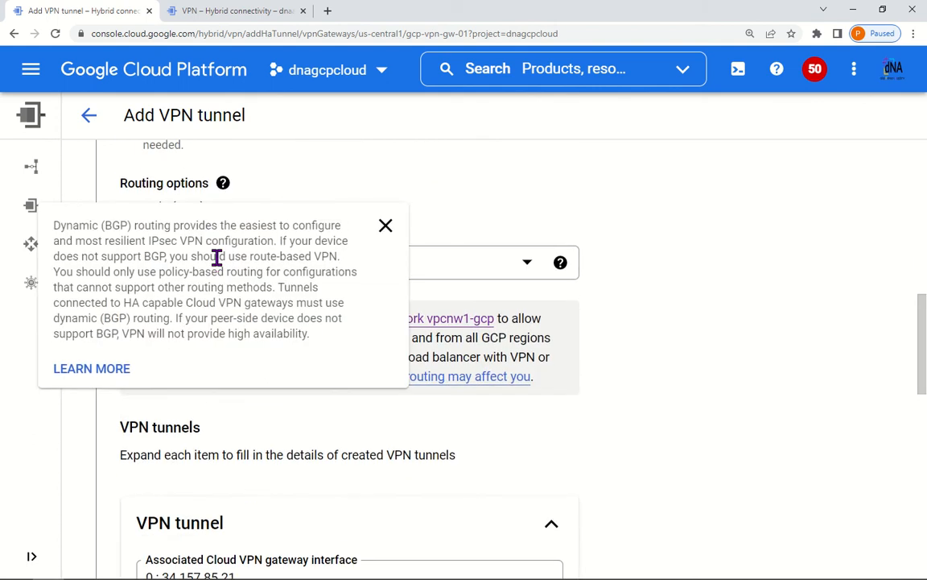
{"action": "scroll", "coordinate": [635, 335], "scroll_direction": "down", "scroll_amount": 1}
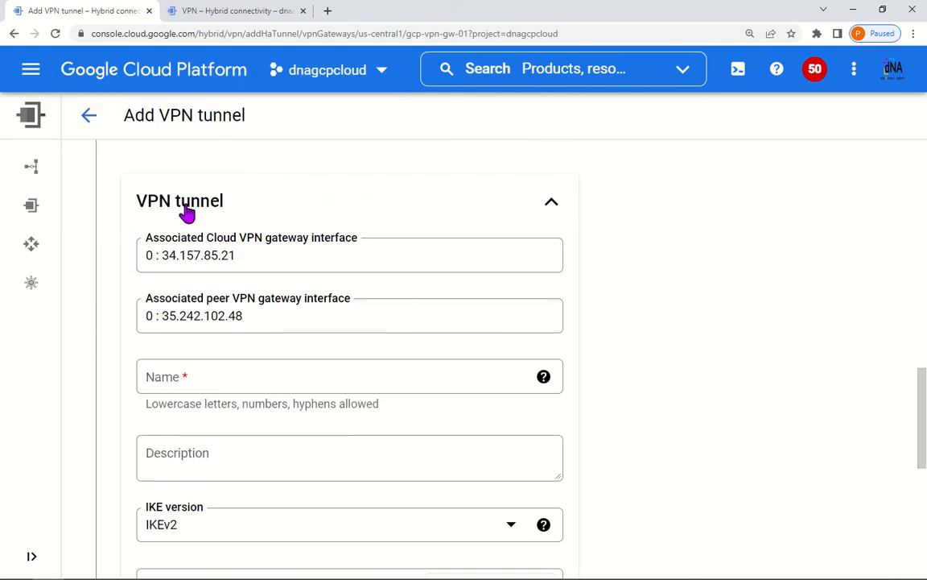
{"action": "left_click", "coordinate": [551, 201]}
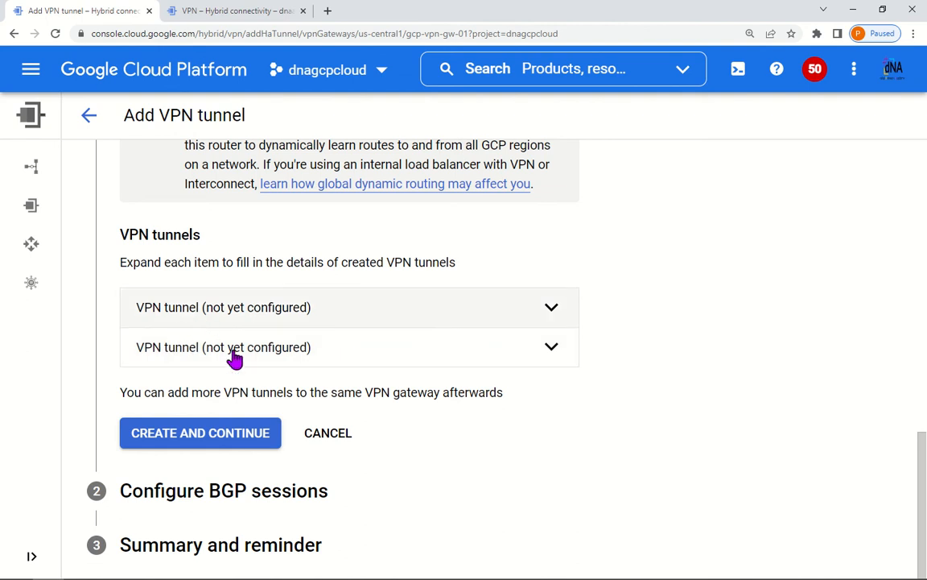
{"action": "scroll", "coordinate": [305, 393], "scroll_direction": "up", "scroll_amount": 4}
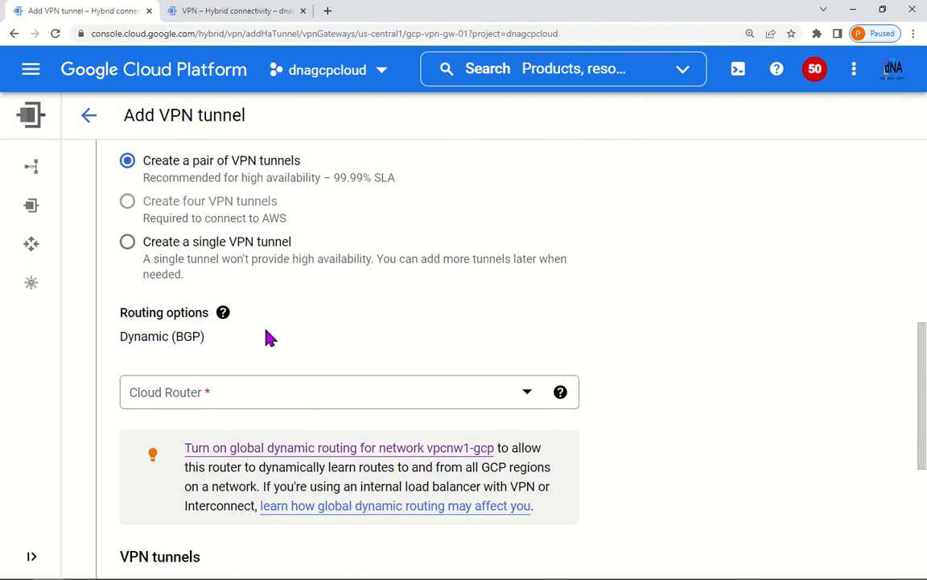
Step: Switch to a single VPN tunnel and keep gateway interface 0 : 34.157.85.21
{"action": "left_click", "coordinate": [127, 241]}
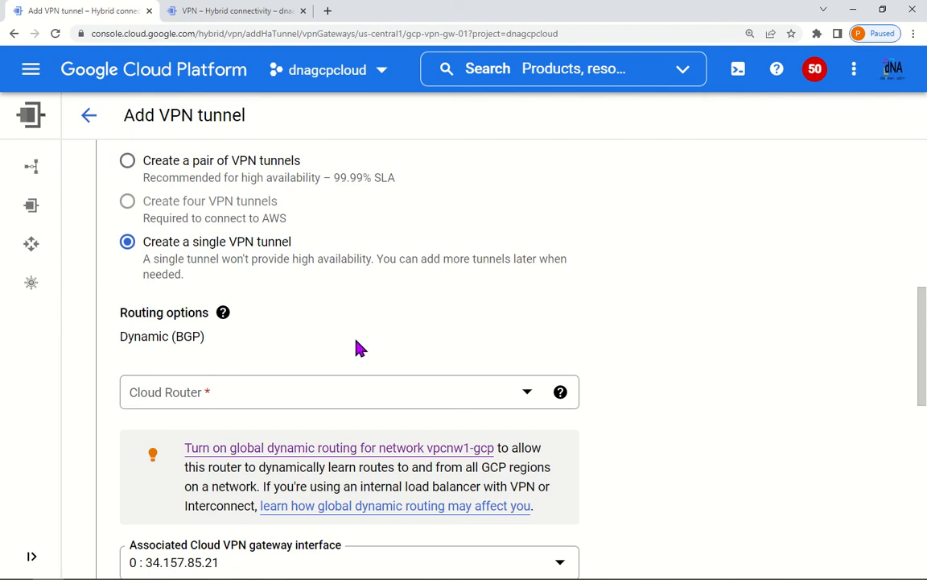
{"action": "scroll", "coordinate": [360, 347], "scroll_direction": "down", "scroll_amount": 3}
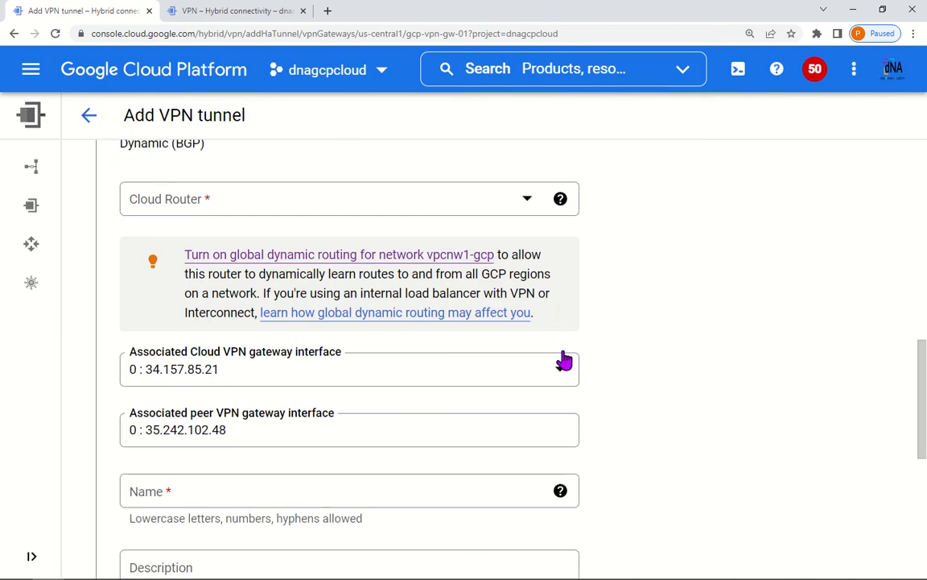
{"action": "scroll", "coordinate": [564, 361], "scroll_direction": "down", "scroll_amount": 5}
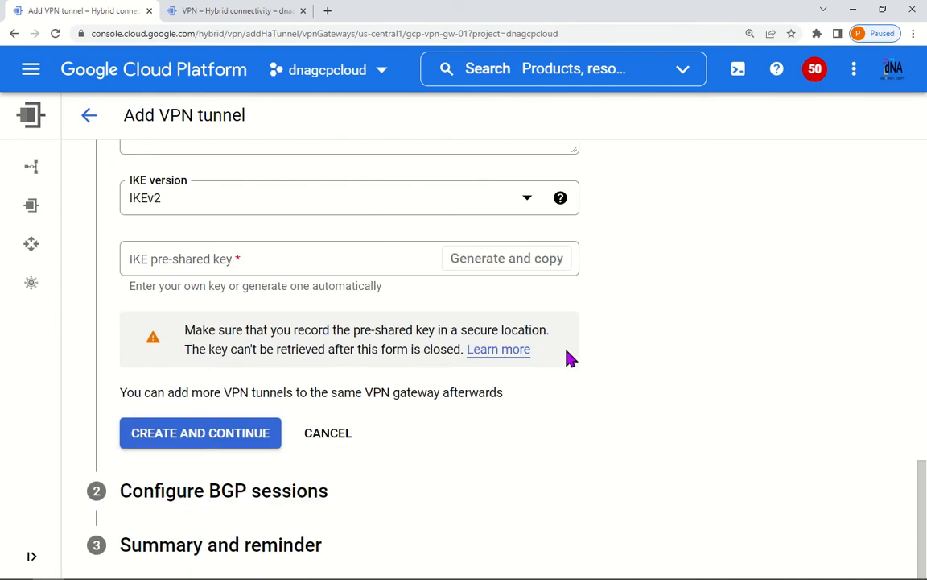
{"action": "scroll", "coordinate": [567, 358], "scroll_direction": "up", "scroll_amount": 6}
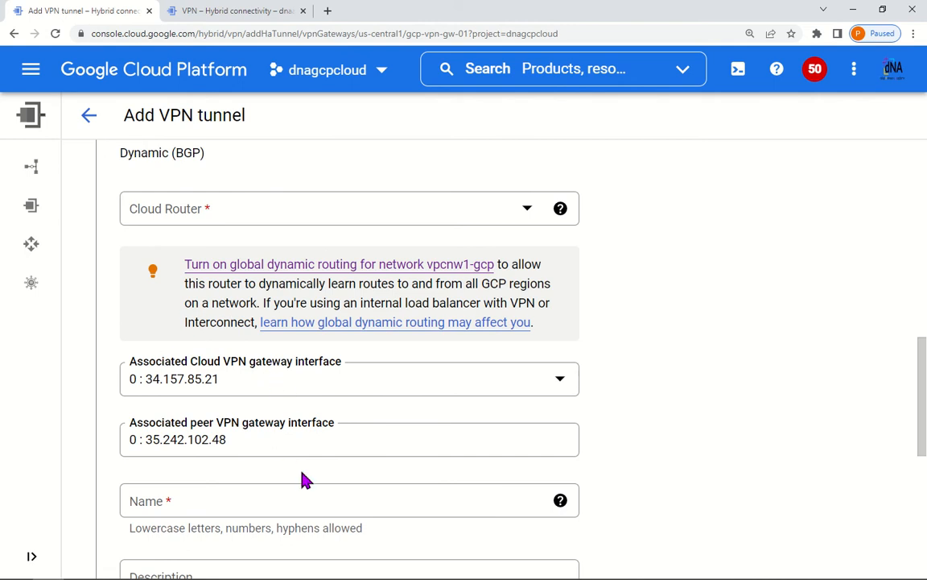
{"action": "scroll", "coordinate": [305, 479], "scroll_direction": "down", "scroll_amount": 2}
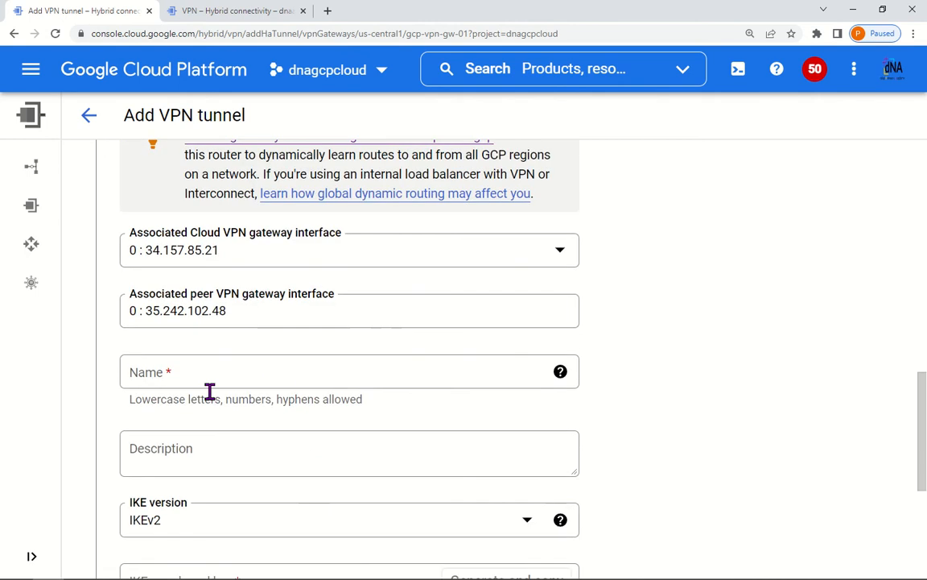
{"action": "left_click", "coordinate": [487, 254]}
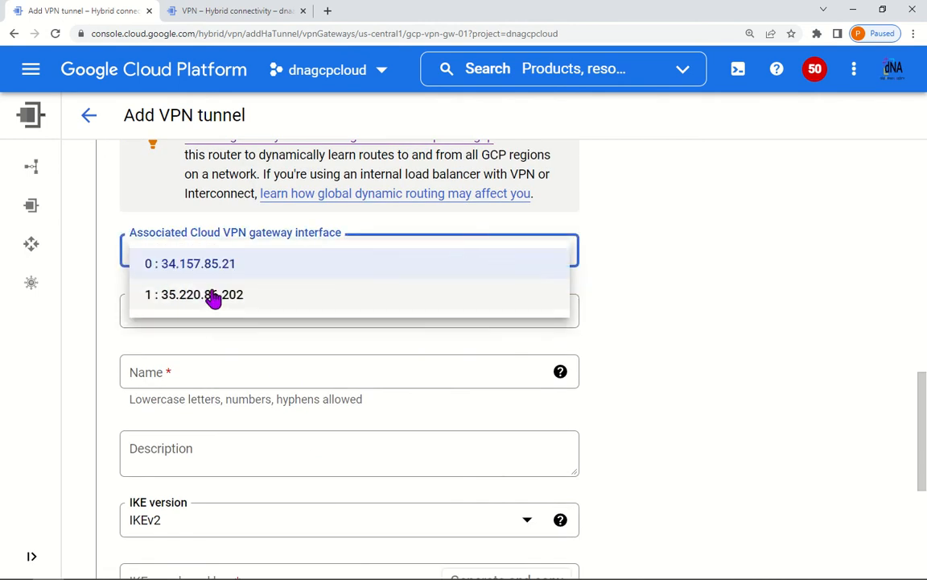
{"action": "left_click", "coordinate": [701, 275]}
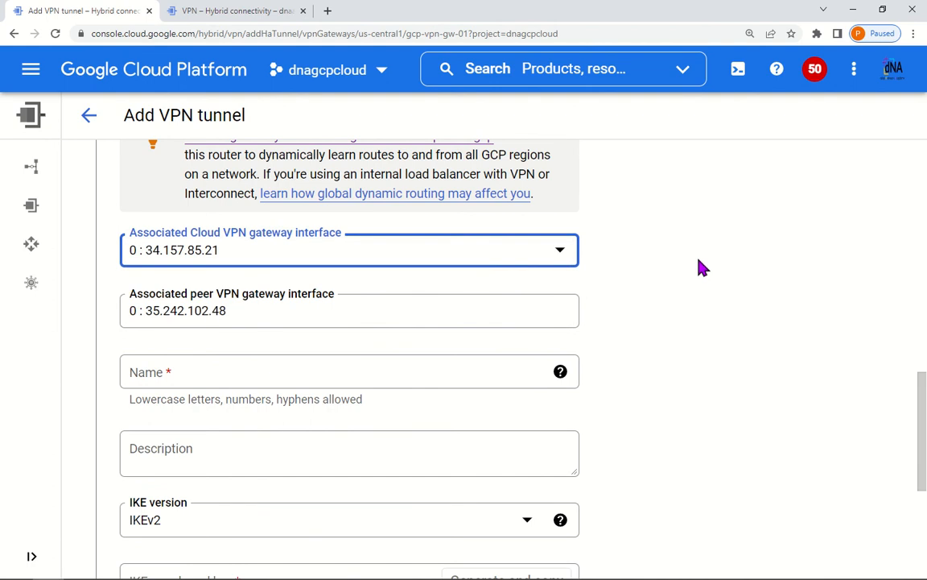
{"action": "scroll", "coordinate": [673, 374], "scroll_direction": "up", "scroll_amount": 4}
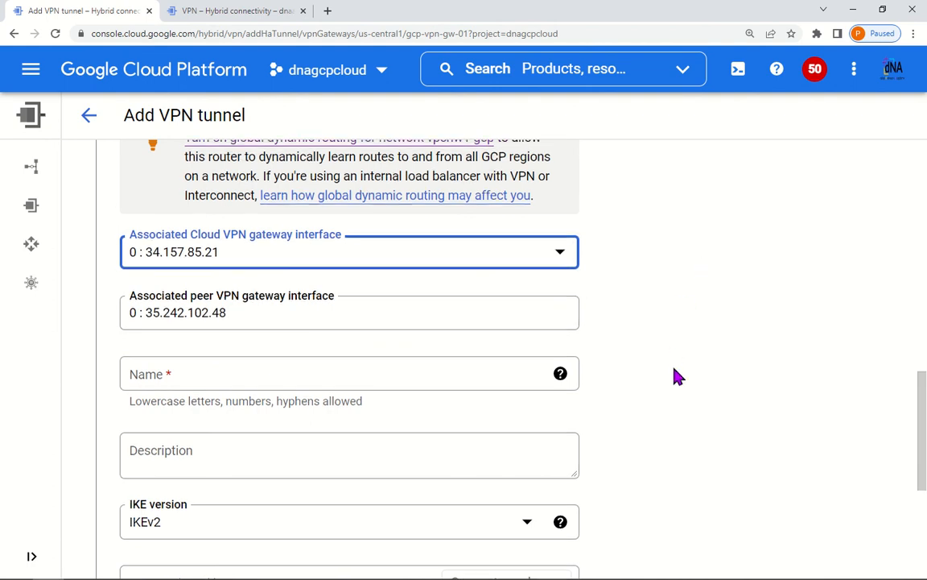
{"action": "scroll", "coordinate": [369, 318], "scroll_direction": "up", "scroll_amount": 2}
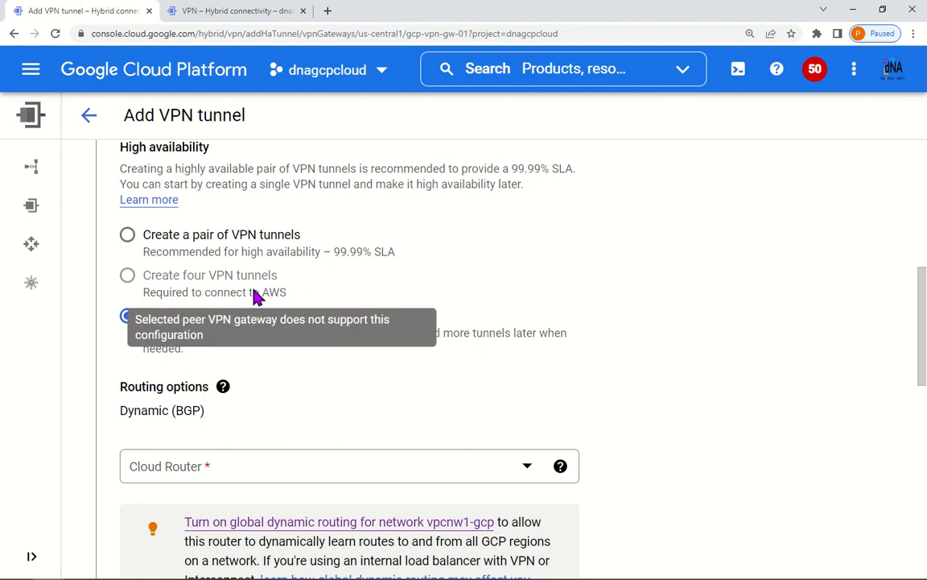
Step: Return to a tunnel pair and review the first tunnel's Name and IKE fields
{"action": "left_click", "coordinate": [127, 240]}
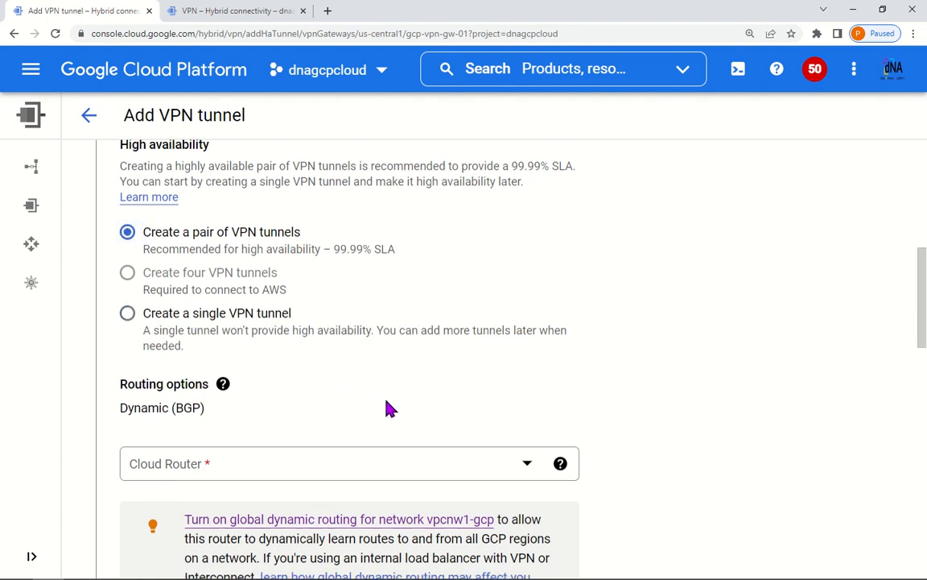
{"action": "scroll", "coordinate": [385, 406], "scroll_direction": "down", "scroll_amount": 2}
{"action": "scroll", "coordinate": [391, 404], "scroll_direction": "down", "scroll_amount": 5}
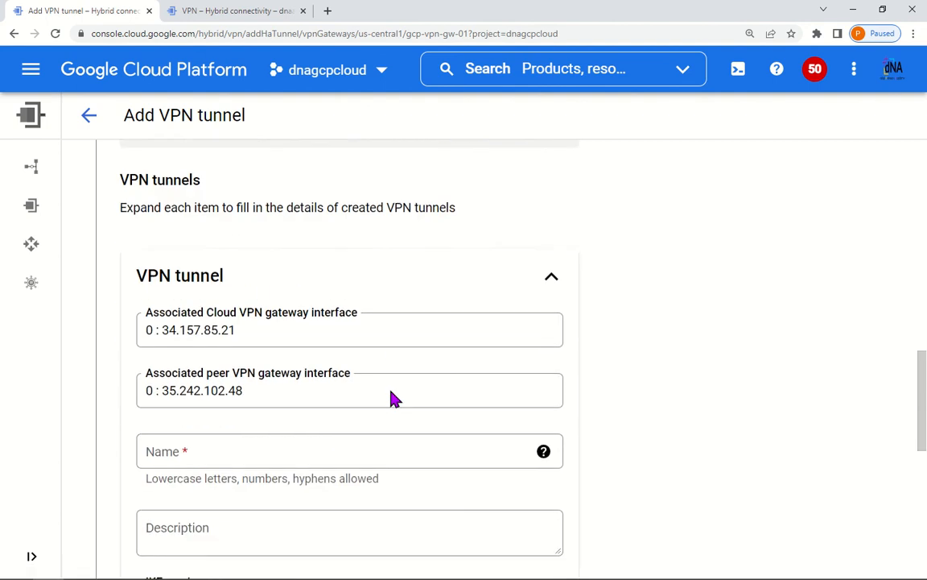
{"action": "scroll", "coordinate": [393, 398], "scroll_direction": "up", "scroll_amount": 1}
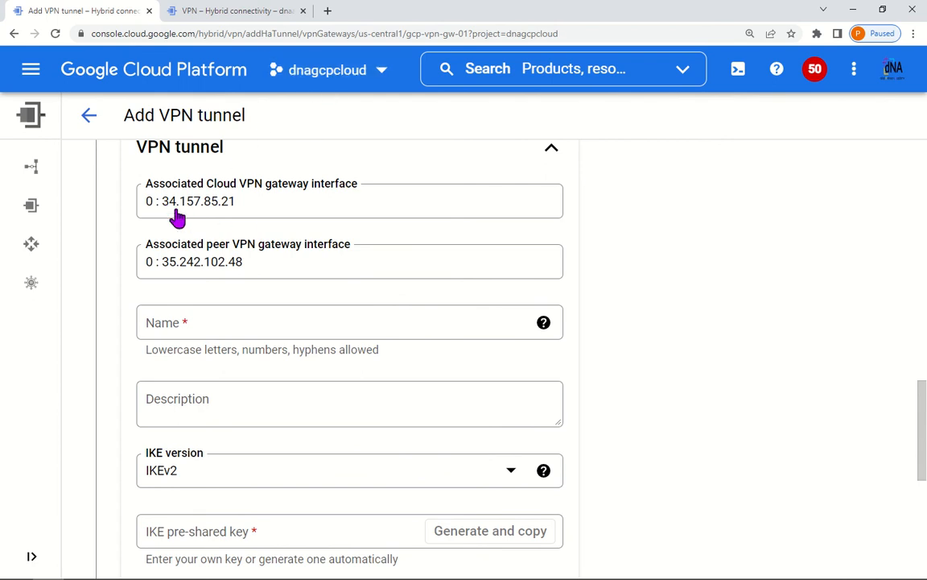
{"action": "key", "text": "alt+Tab"}
Step: Nudge the 0:34.157.85.21 and 0:35.242.102.48 labels into place along the Interface0 link
{"action": "left_click", "coordinate": [225, 199]}
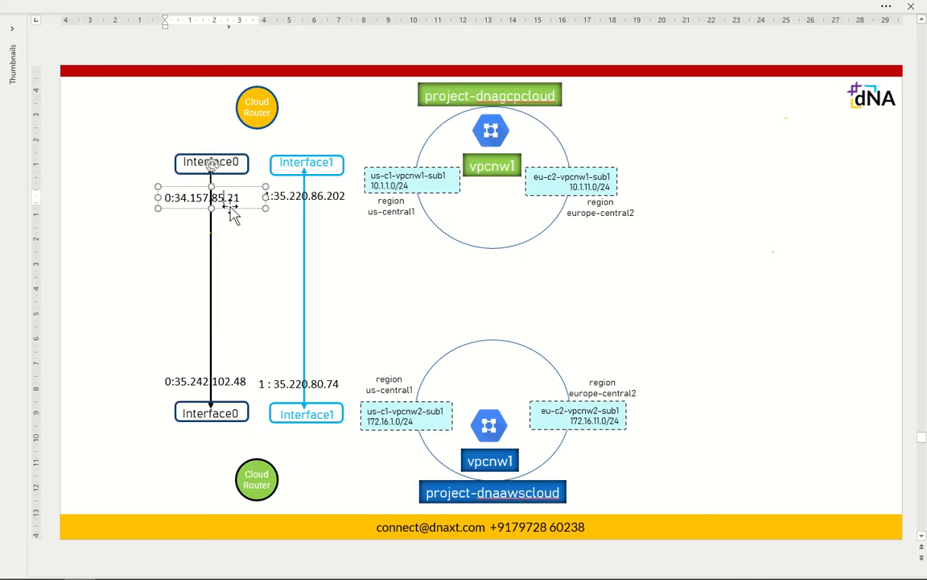
{"action": "mouse_move", "coordinate": [230, 206]}
{"action": "left_mouse_down"}
{"action": "mouse_move", "coordinate": [189, 208]}
{"action": "mouse_move", "coordinate": [189, 200]}
{"action": "mouse_move", "coordinate": [230, 201]}
{"action": "left_mouse_up"}
{"action": "left_click", "coordinate": [228, 381]}
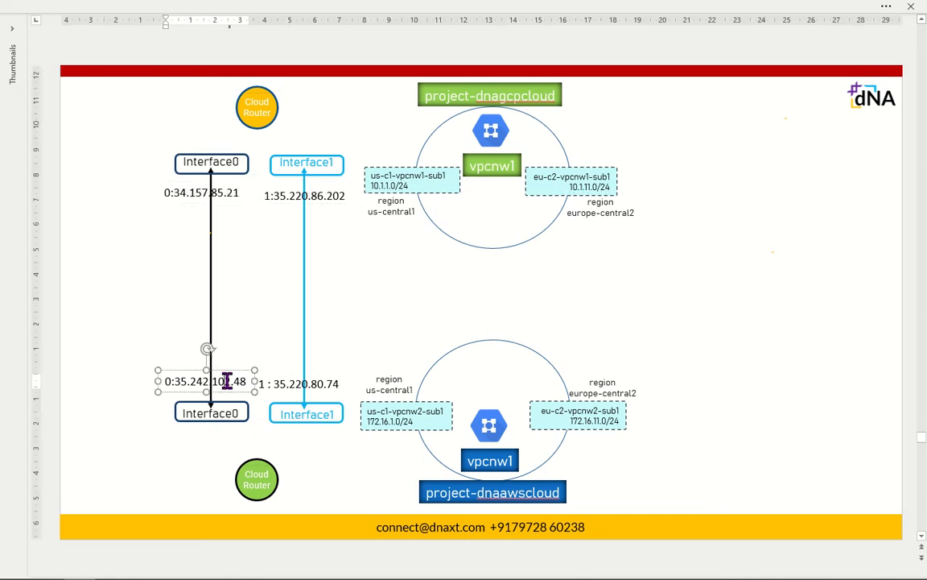
{"action": "mouse_move", "coordinate": [228, 381]}
{"action": "left_mouse_down"}
{"action": "mouse_move", "coordinate": [238, 354]}
{"action": "mouse_move", "coordinate": [243, 378]}
{"action": "left_mouse_up"}
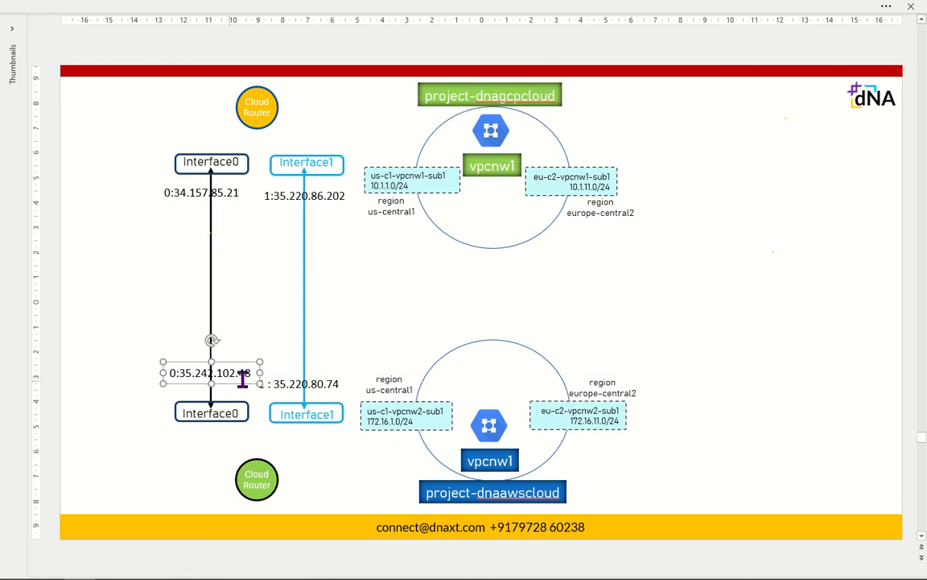
{"action": "key", "text": "alt+Tab"}
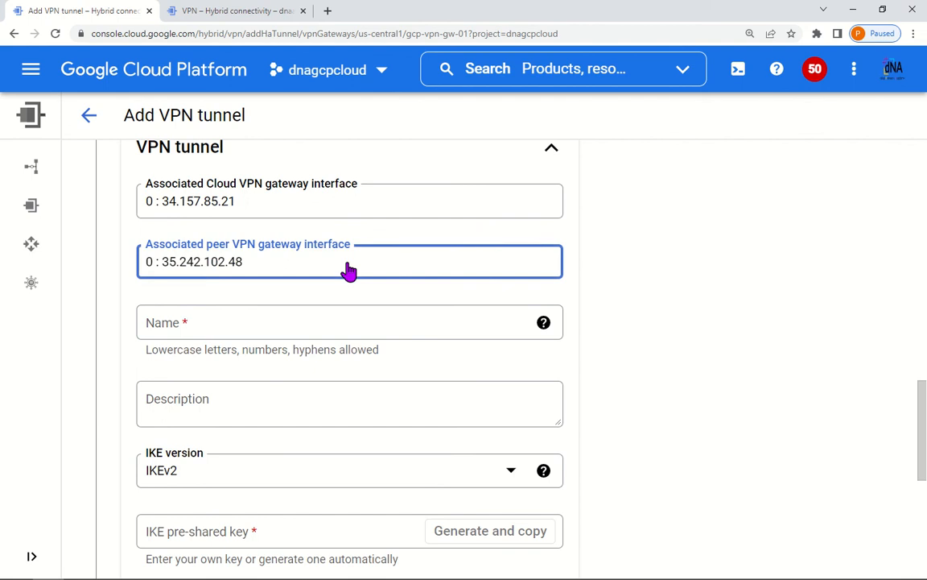
Step: Name the first tunnel tunnel0-to-aws-tunnel0, enter an IKE pre-shared key, and confirm it
{"action": "left_click", "coordinate": [286, 322]}
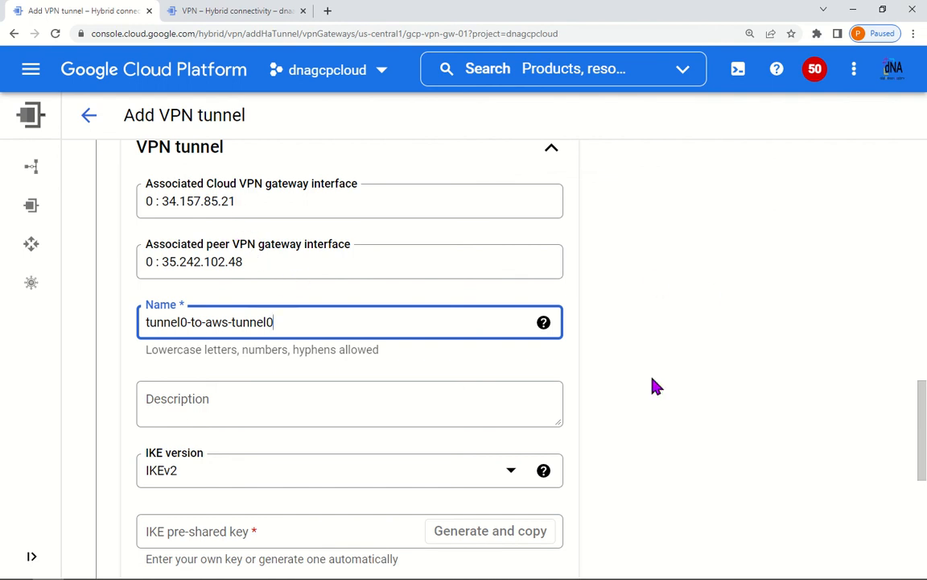
{"action": "scroll", "coordinate": [633, 450], "scroll_direction": "down", "scroll_amount": 3}
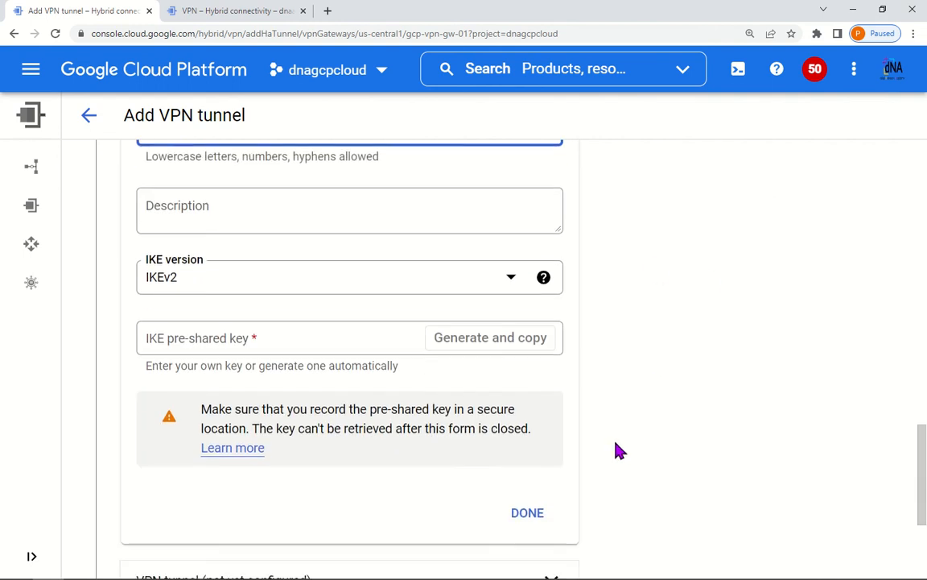
{"action": "left_click", "coordinate": [294, 342]}
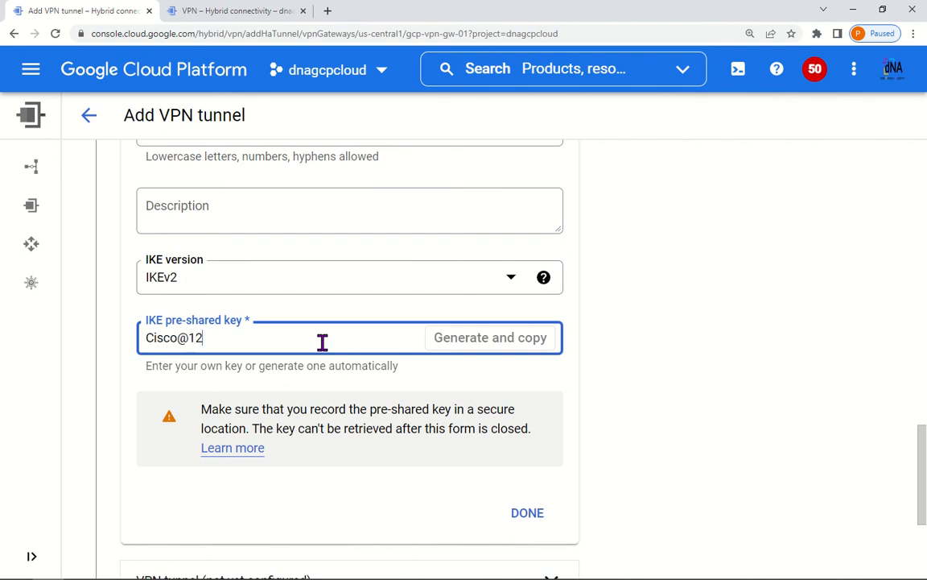
{"action": "scroll", "coordinate": [588, 482], "scroll_direction": "down", "scroll_amount": 1}
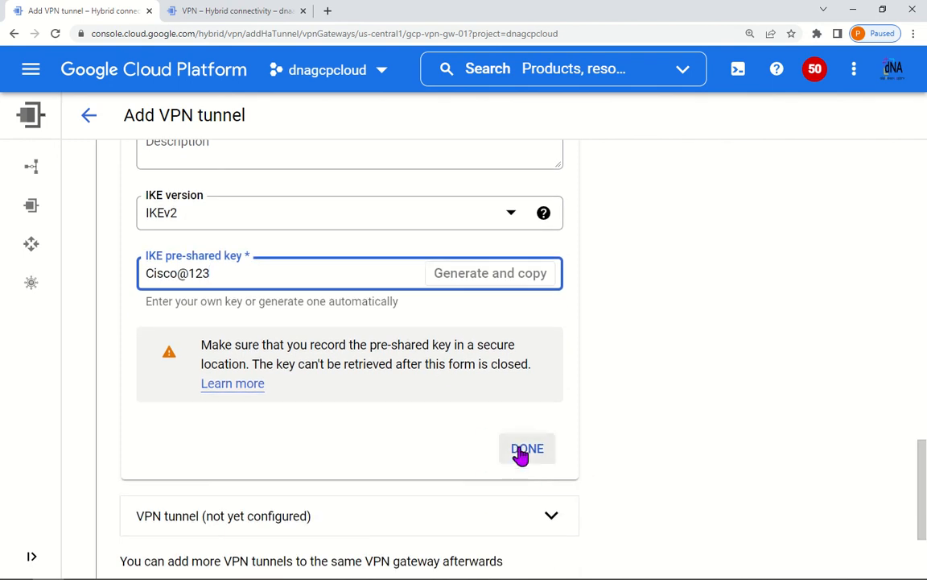
{"action": "left_click", "coordinate": [521, 450]}
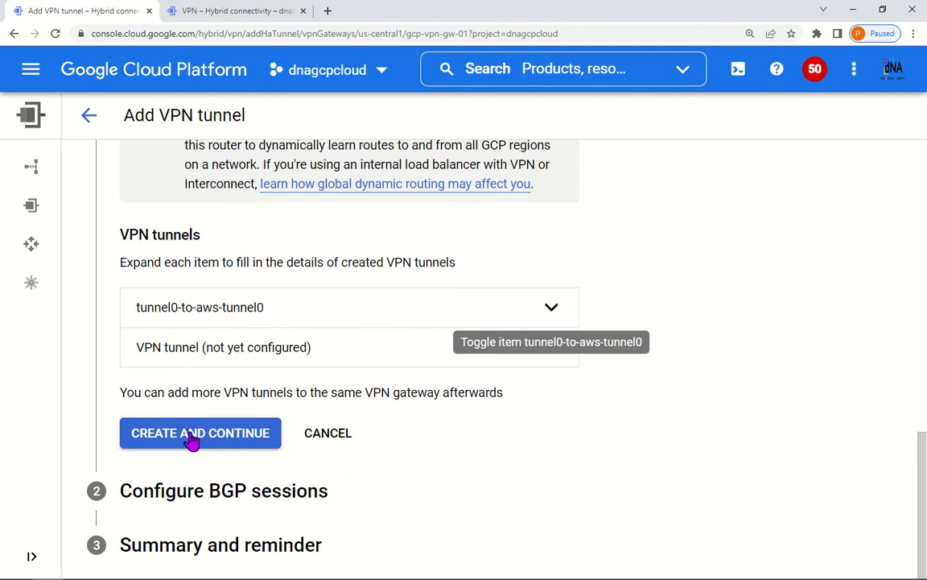
{"action": "scroll", "coordinate": [379, 424], "scroll_direction": "up", "scroll_amount": 4}
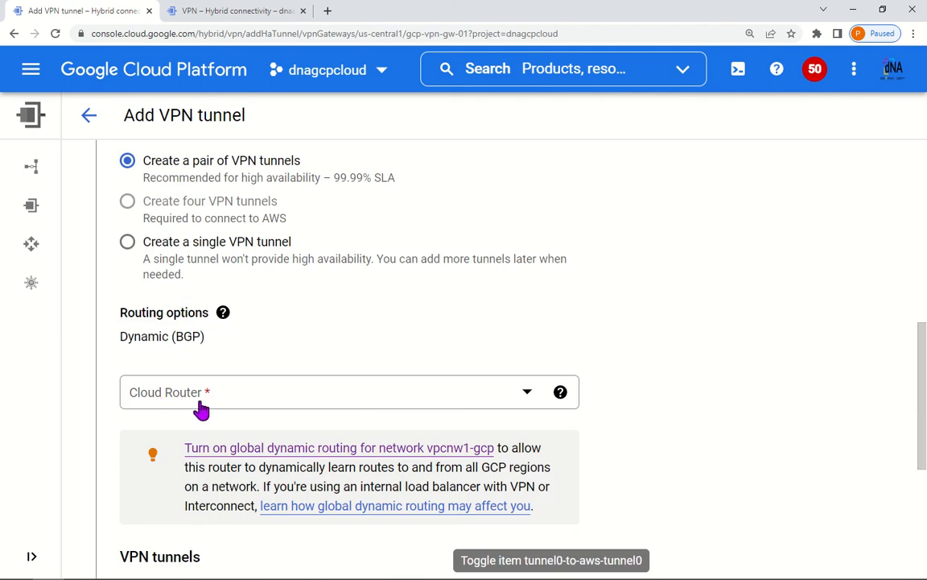
{"action": "scroll", "coordinate": [251, 398], "scroll_direction": "down", "scroll_amount": 1}
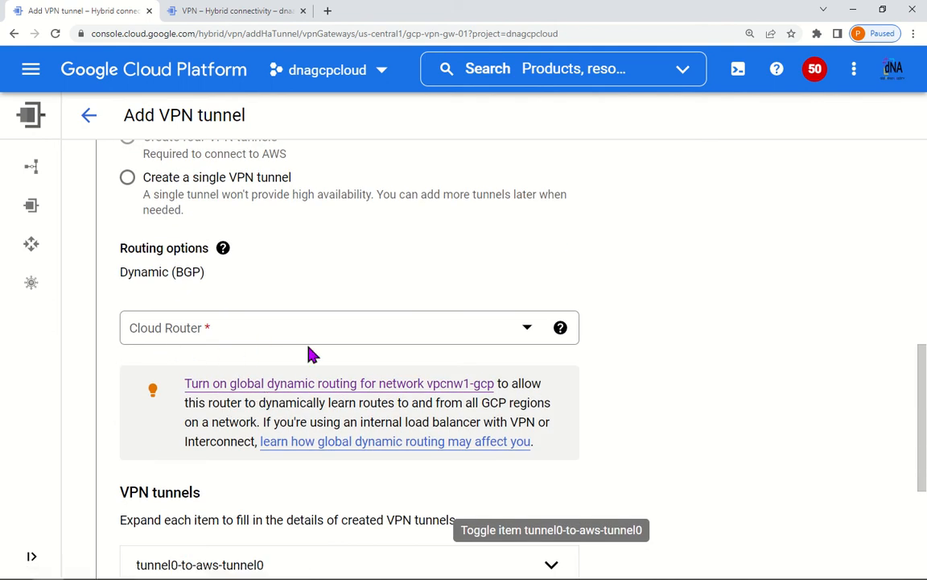
Step: Check the orange and green Cloud Router circles on the network diagram
{"action": "key", "text": "alt+Tab"}
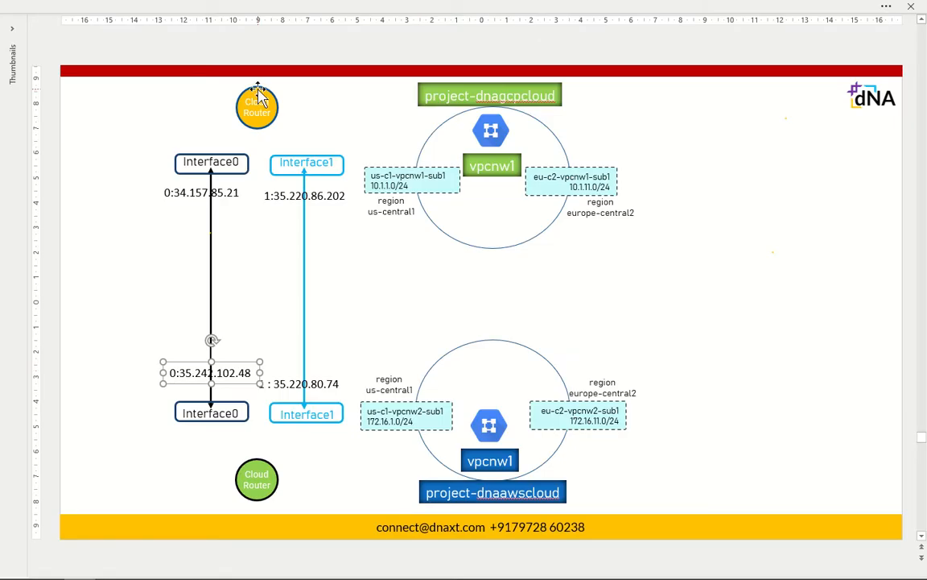
{"action": "left_click", "coordinate": [257, 95]}
{"action": "left_click", "coordinate": [251, 477]}
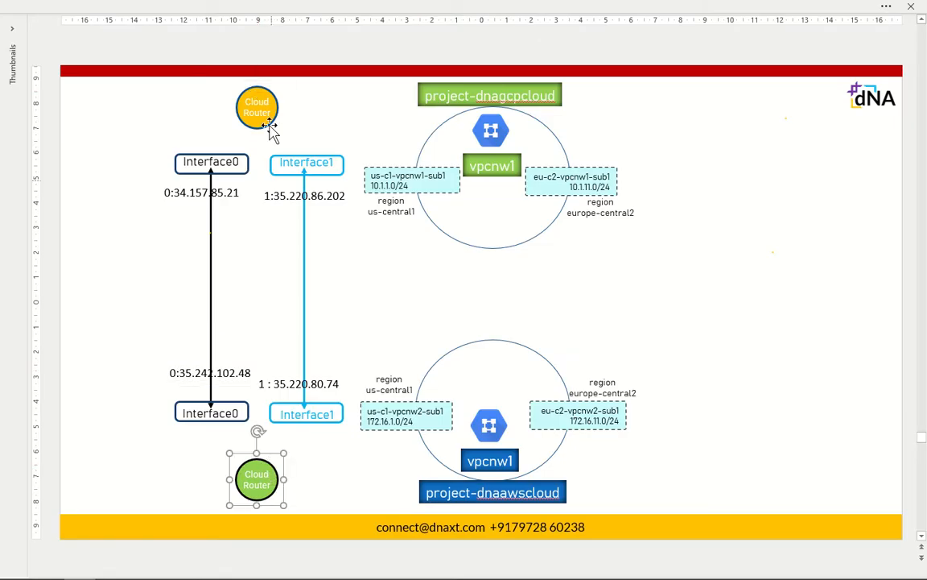
{"action": "left_click", "coordinate": [272, 102]}
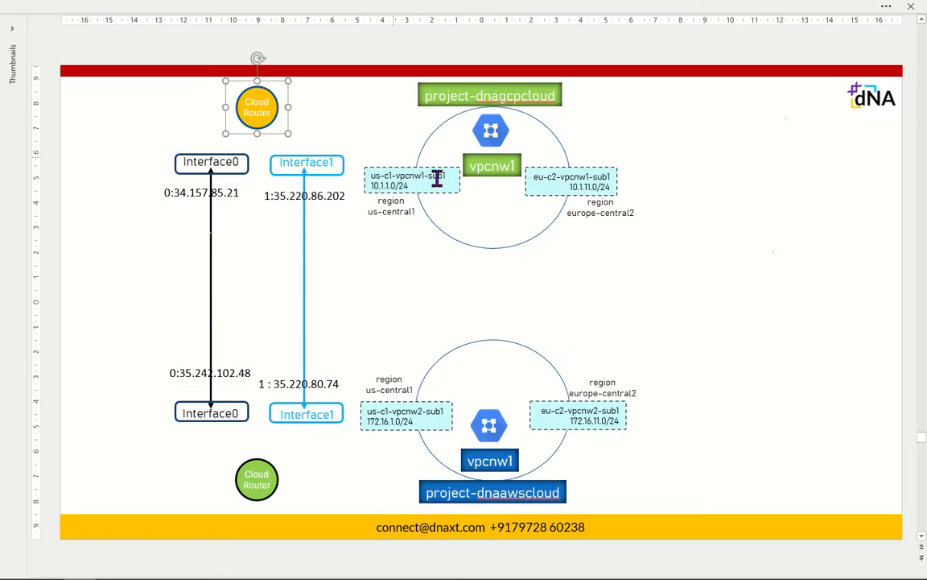
{"action": "key", "text": "alt+Tab"}
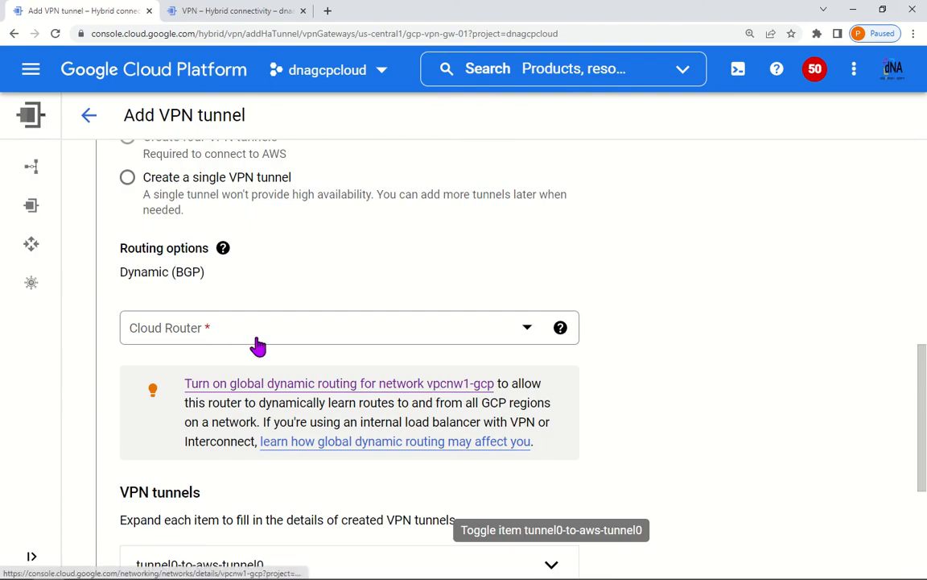
Step: Begin a new Cloud Router gcp-cr-01 for vpcnw1-gcp in us-central1, reaching the Google ASN field
{"action": "scroll", "coordinate": [326, 346], "scroll_direction": "down", "scroll_amount": 3}
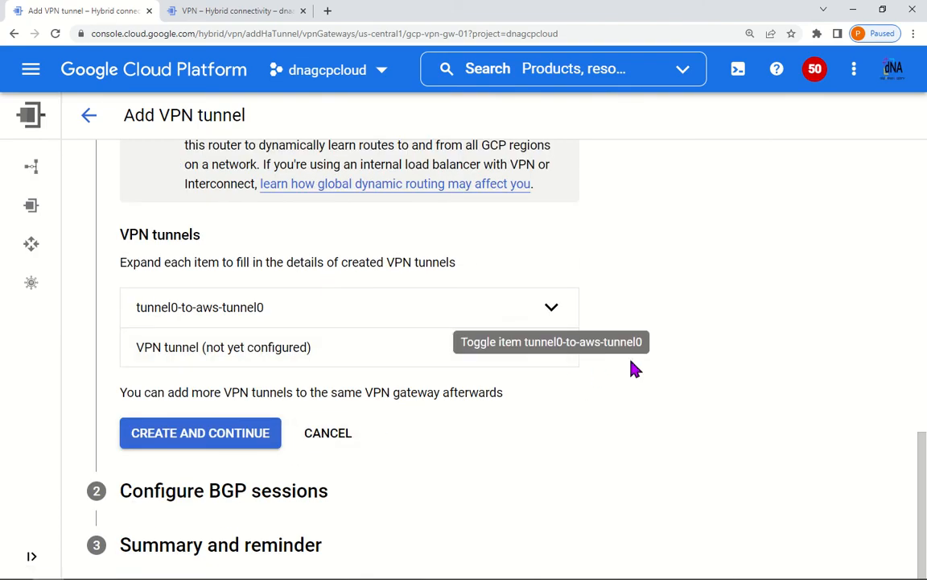
{"action": "scroll", "coordinate": [364, 381], "scroll_direction": "up", "scroll_amount": 3}
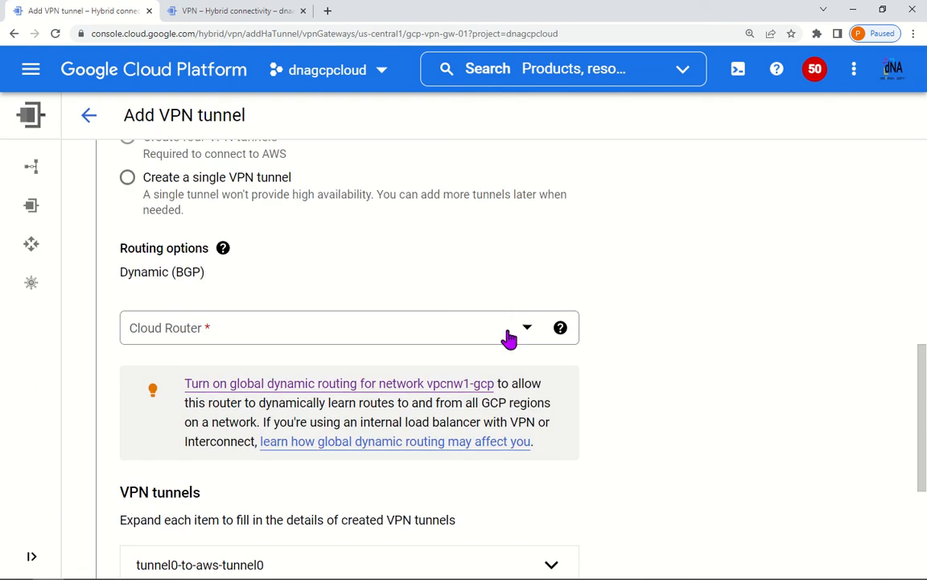
{"action": "left_click", "coordinate": [527, 331]}
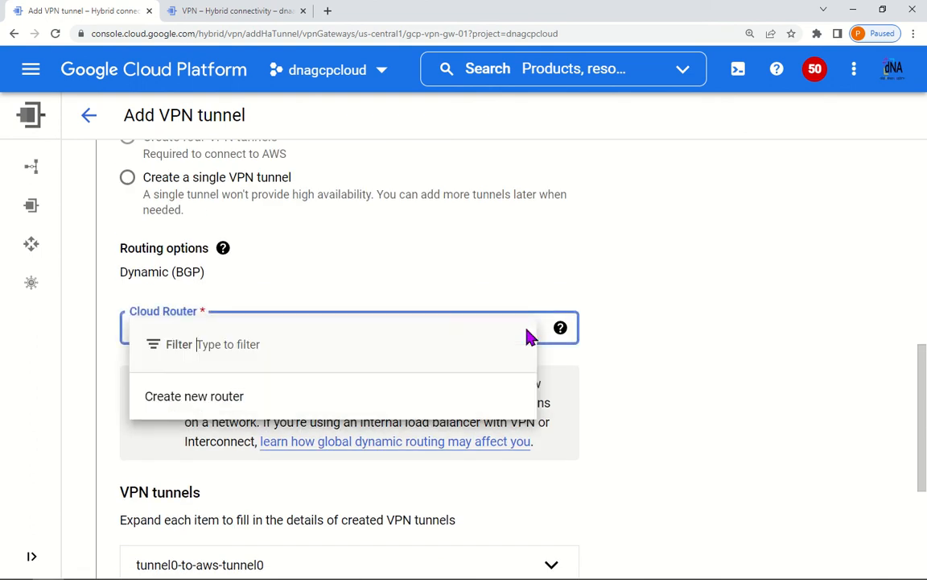
{"action": "left_click", "coordinate": [192, 403]}
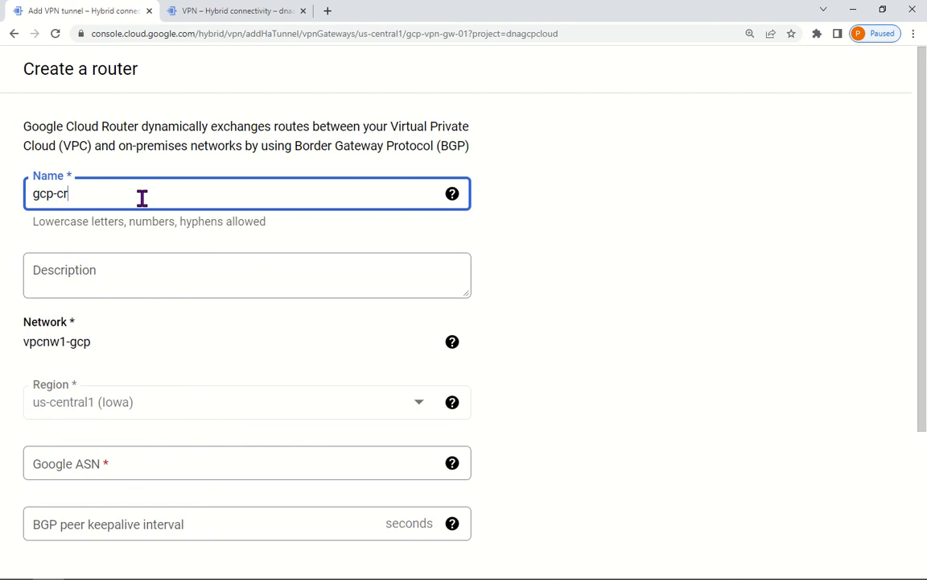
{"action": "scroll", "coordinate": [195, 410], "scroll_direction": "down", "scroll_amount": 3}
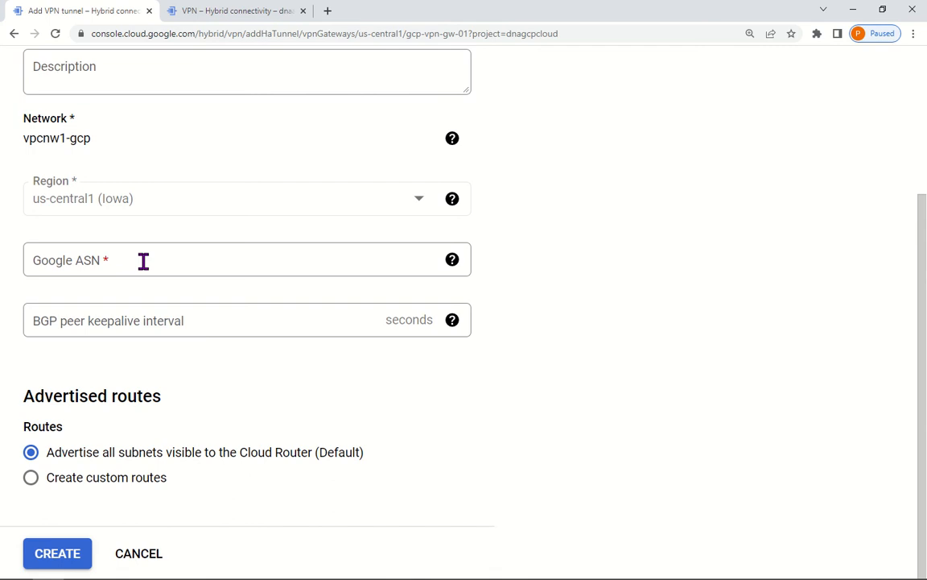
{"action": "left_click", "coordinate": [143, 261]}
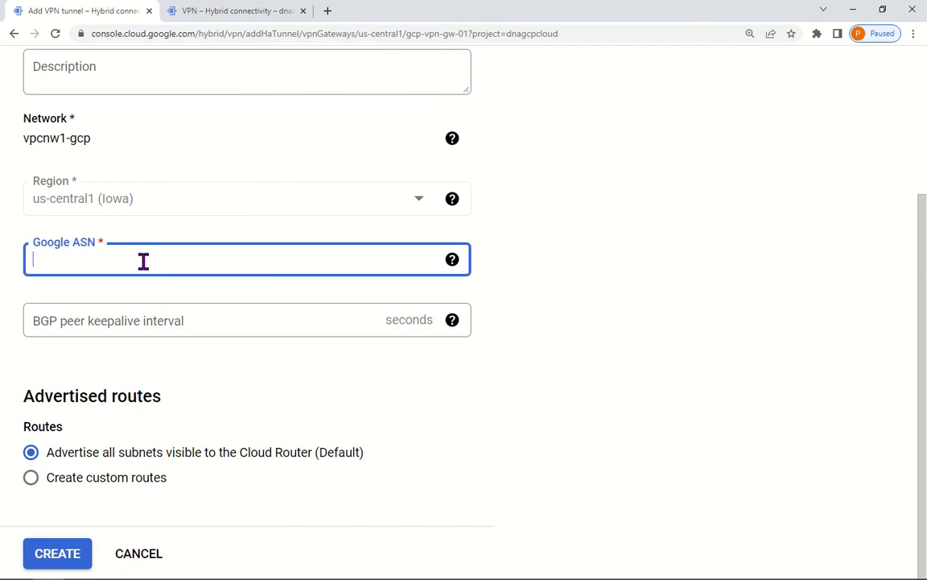
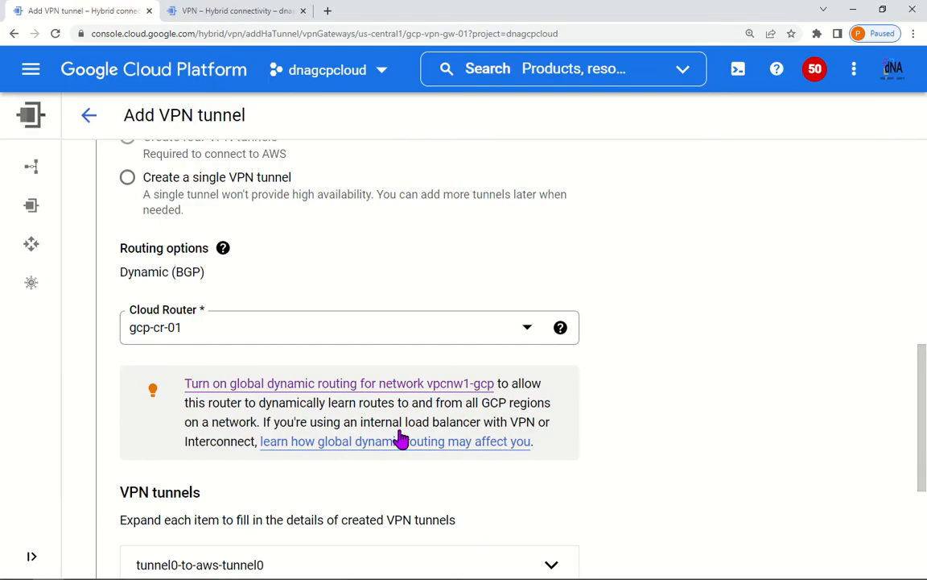
Step: Scroll down the Add VPN tunnel form past the configured tunnel0-to-aws-tunnel0
{"action": "scroll", "coordinate": [228, 423], "scroll_direction": "down", "scroll_amount": 3}
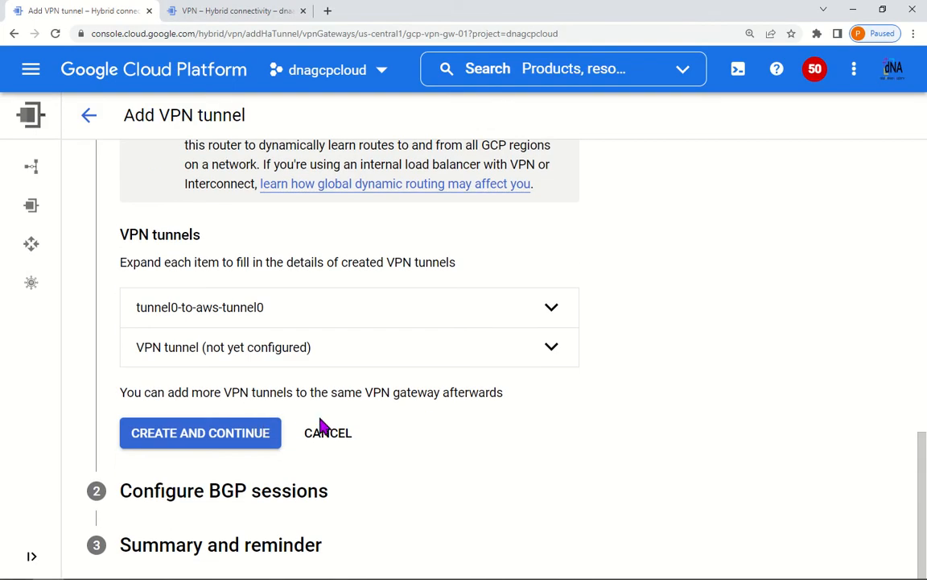
Step: After a premature create attempt, expand the unconfigured second tunnel's details
{"action": "left_click", "coordinate": [215, 439]}
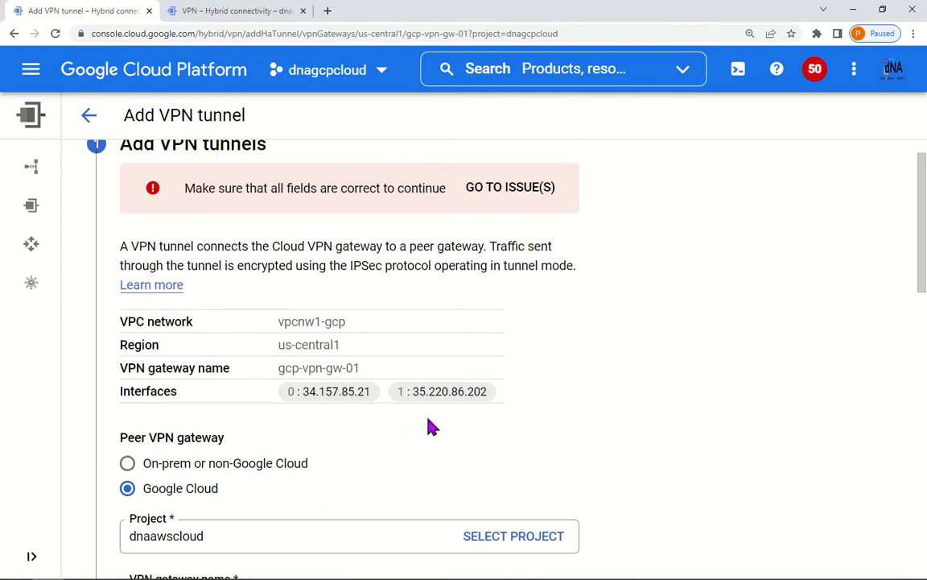
{"action": "scroll", "coordinate": [430, 427], "scroll_direction": "down", "scroll_amount": 7}
{"action": "scroll", "coordinate": [435, 424], "scroll_direction": "down", "scroll_amount": 4}
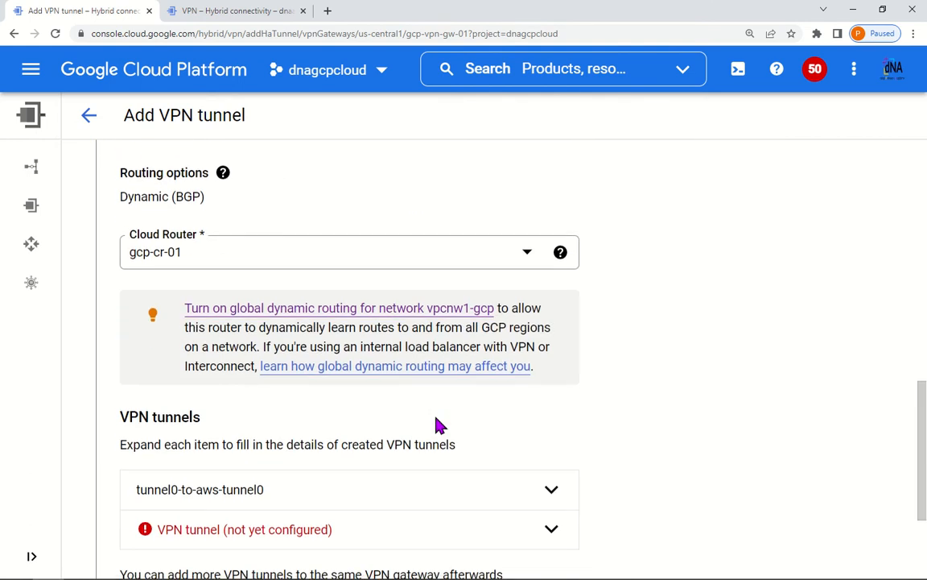
{"action": "left_click", "coordinate": [417, 354]}
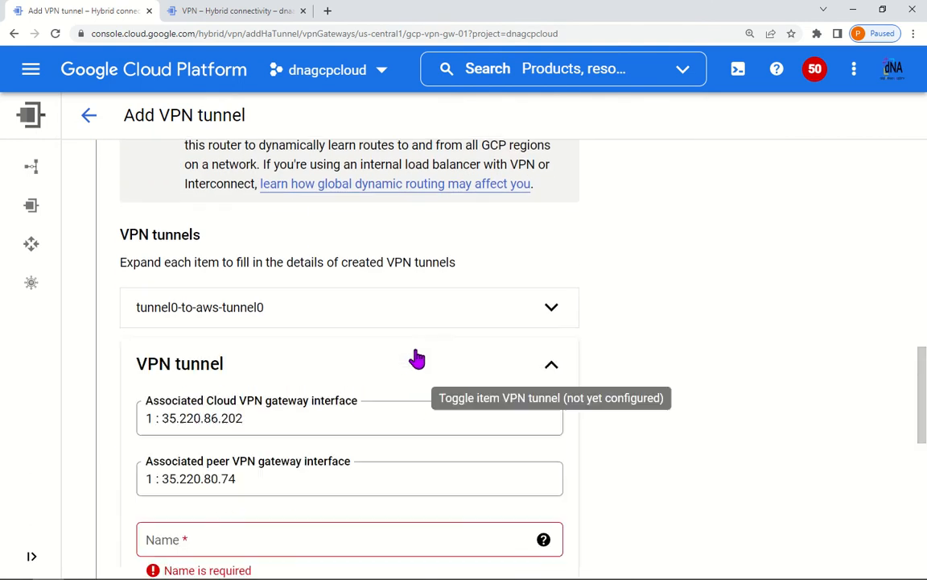
{"action": "scroll", "coordinate": [300, 443], "scroll_direction": "down", "scroll_amount": 4}
{"action": "scroll", "coordinate": [296, 438], "scroll_direction": "up", "scroll_amount": 2}
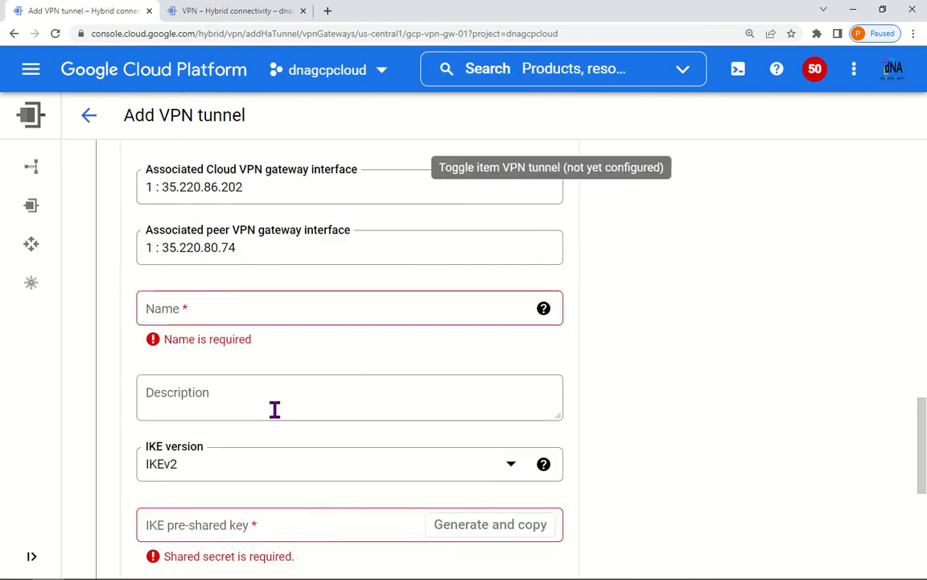
Step: Name the second tunnel tunnel1-to-aws-tunnel1, enter its IKE pre-shared key, and confirm it
{"action": "left_click", "coordinate": [234, 360]}
{"action": "type", "text": "tun"}
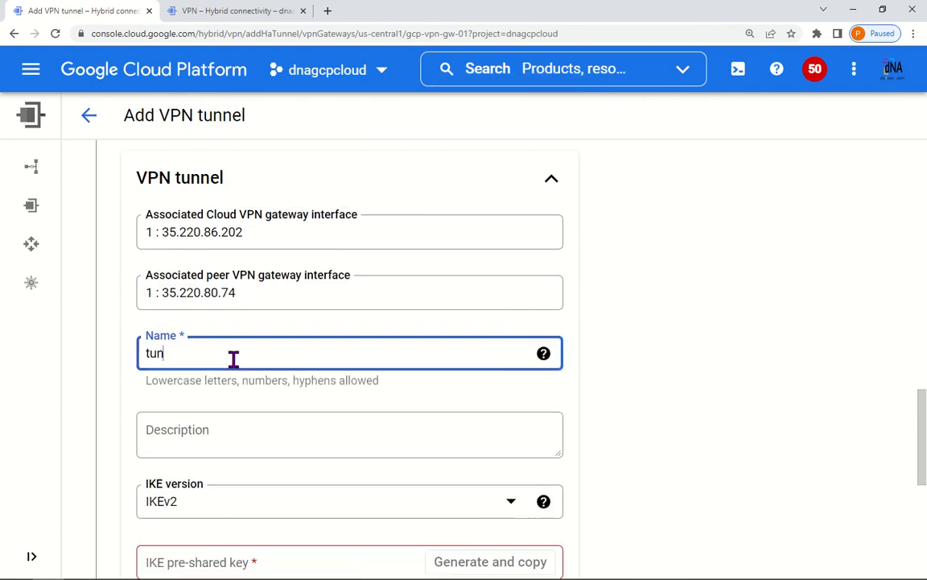
{"action": "type", "text": "nel1-"}
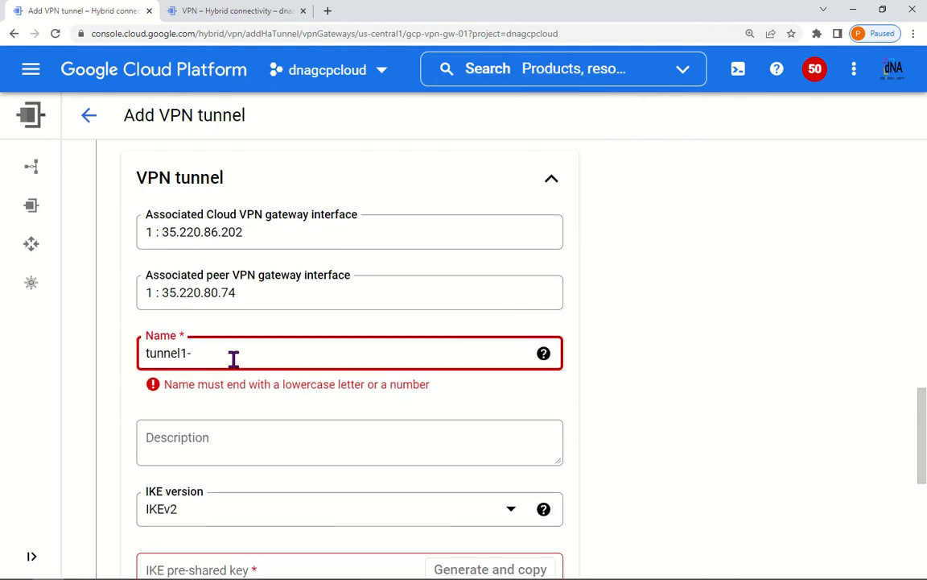
{"action": "type", "text": "to"}
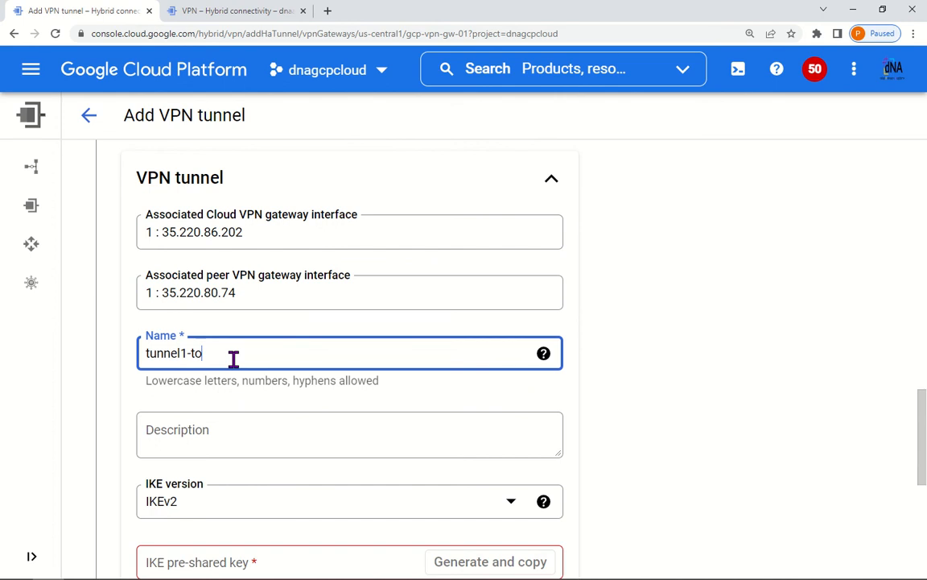
{"action": "type", "text": "-aws-tunnel1"}
{"action": "scroll", "coordinate": [385, 445], "scroll_direction": "down", "scroll_amount": 3}
{"action": "left_click", "coordinate": [281, 311]}
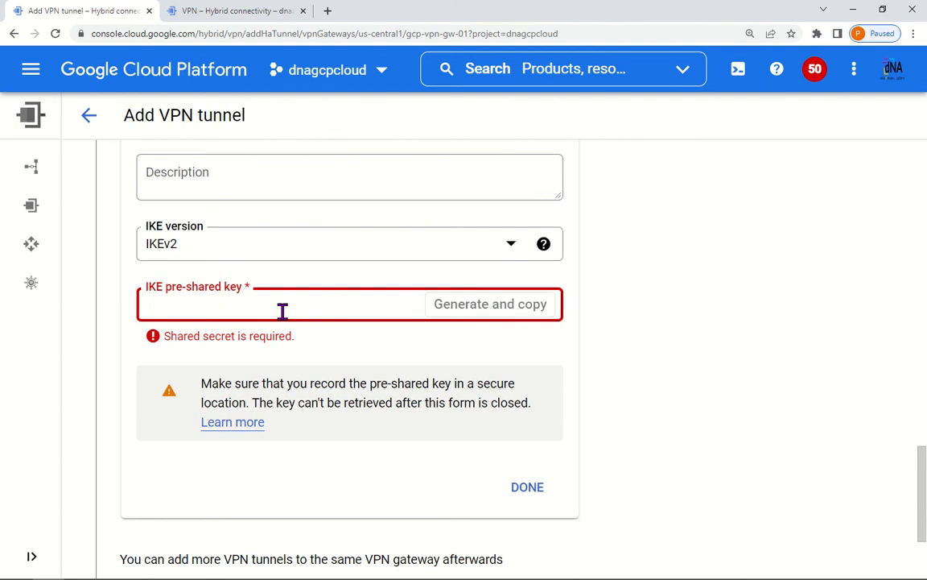
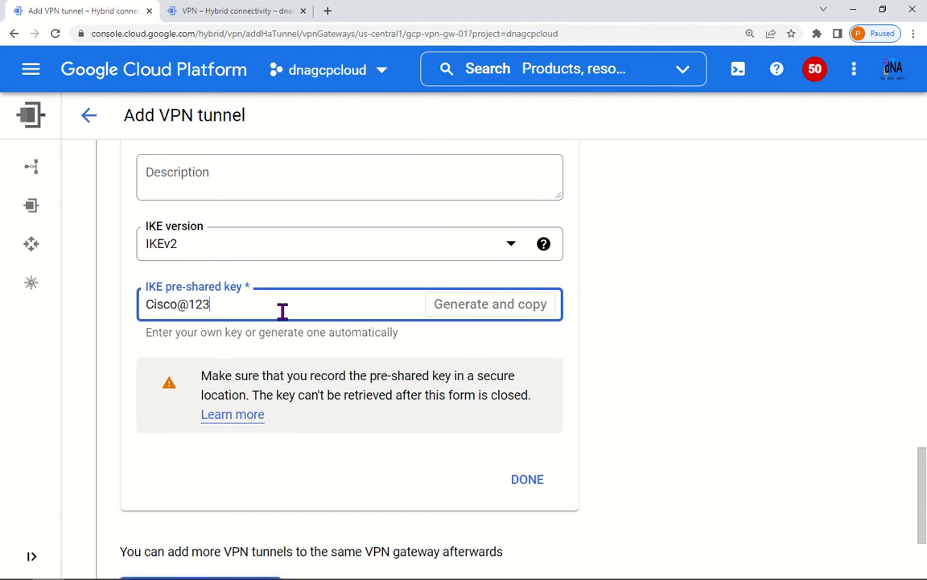
{"action": "left_click", "coordinate": [524, 483]}
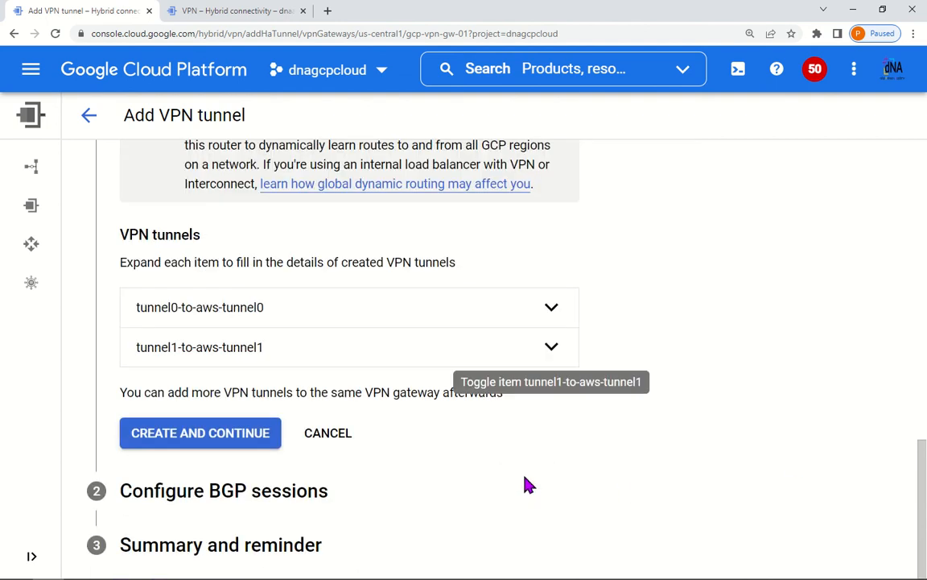
Step: Create both VPN tunnels on gcp-vpn-gw-01 and go to the VPN gateways list
{"action": "left_click", "coordinate": [228, 438]}
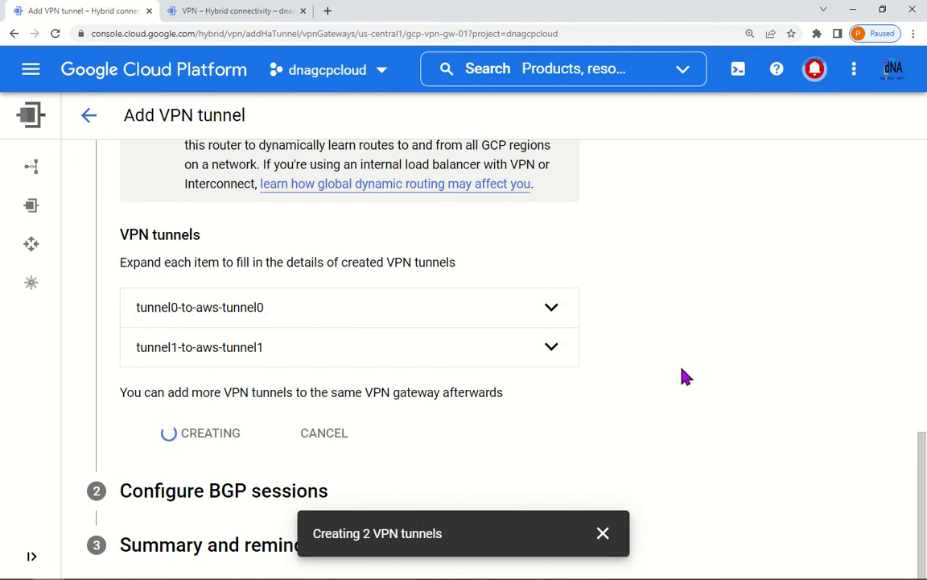
{"action": "left_click", "coordinate": [250, 10]}
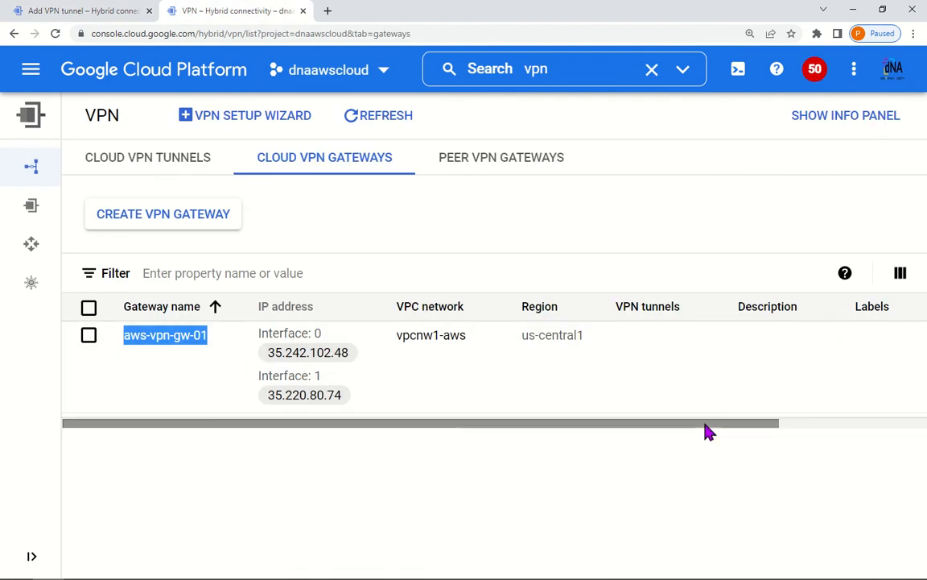
Step: Start adding a VPN tunnel to aws-vpn-gw-01 with a Google Cloud peer gateway
{"action": "left_click_drag", "start_coordinate": [704, 424], "coordinate": [924, 409]}
{"action": "left_click", "coordinate": [817, 348]}
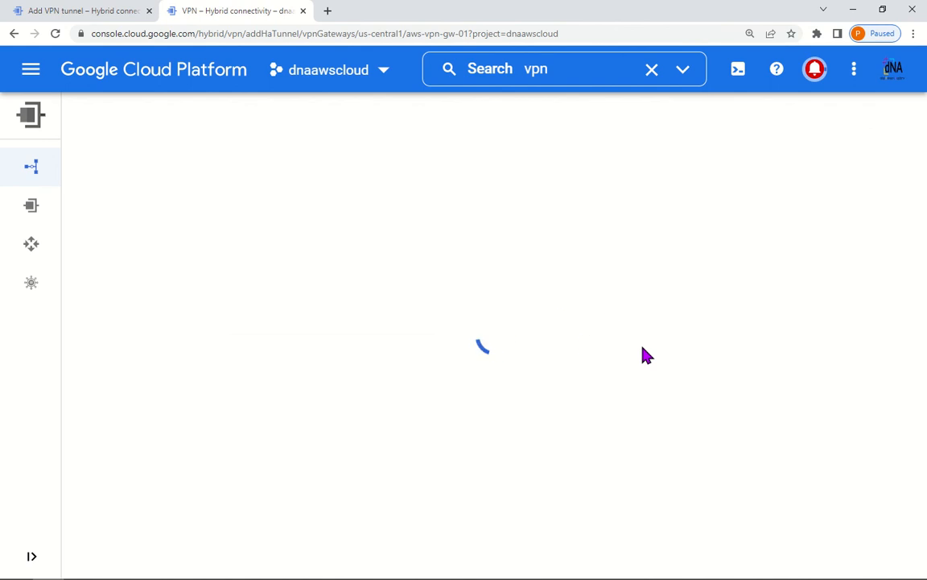
{"action": "scroll", "coordinate": [648, 348], "scroll_direction": "down", "scroll_amount": 2}
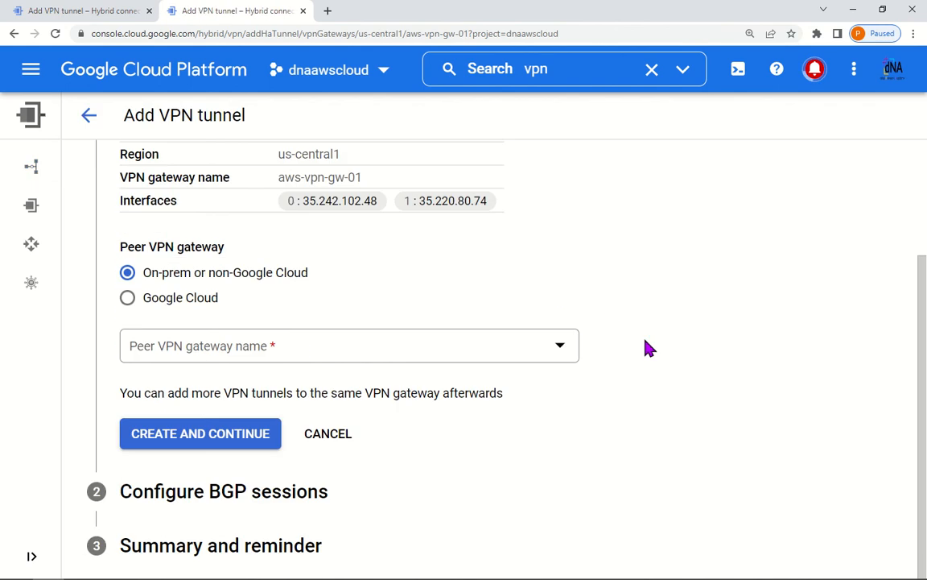
{"action": "left_click", "coordinate": [128, 300]}
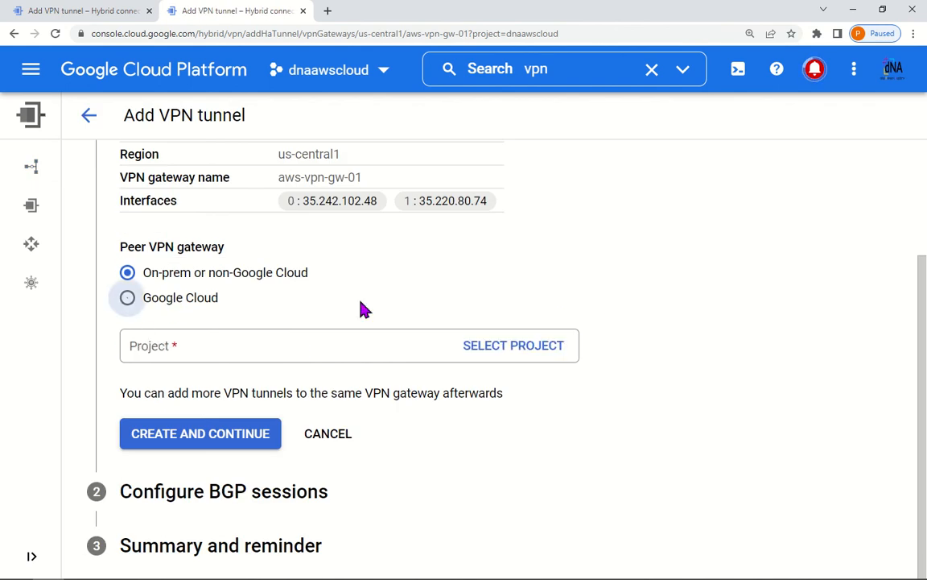
Step: Choose peer project dnagcpcloud and peer gateway gcp-vpn-gw-01, then open the Cloud Router list
{"action": "left_click", "coordinate": [533, 352]}
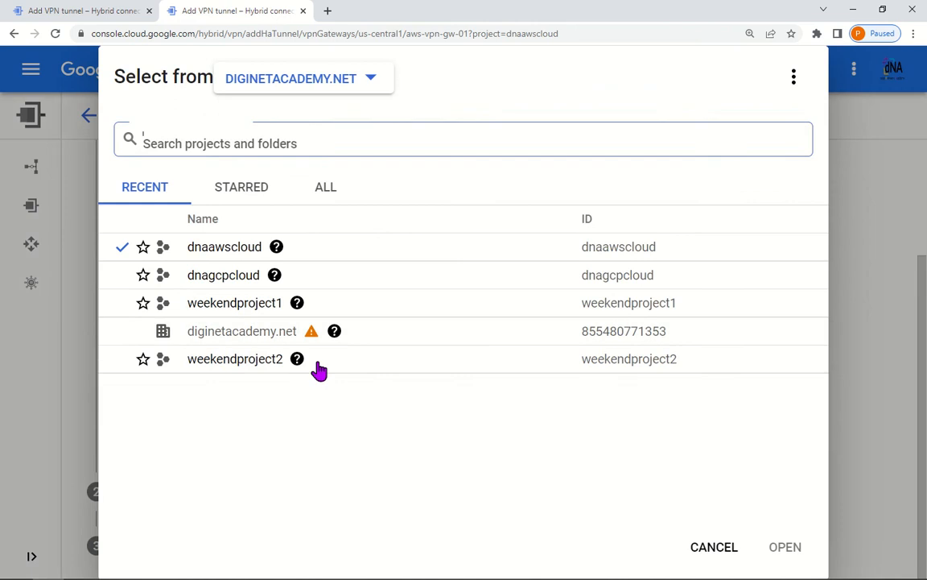
{"action": "left_click", "coordinate": [243, 278]}
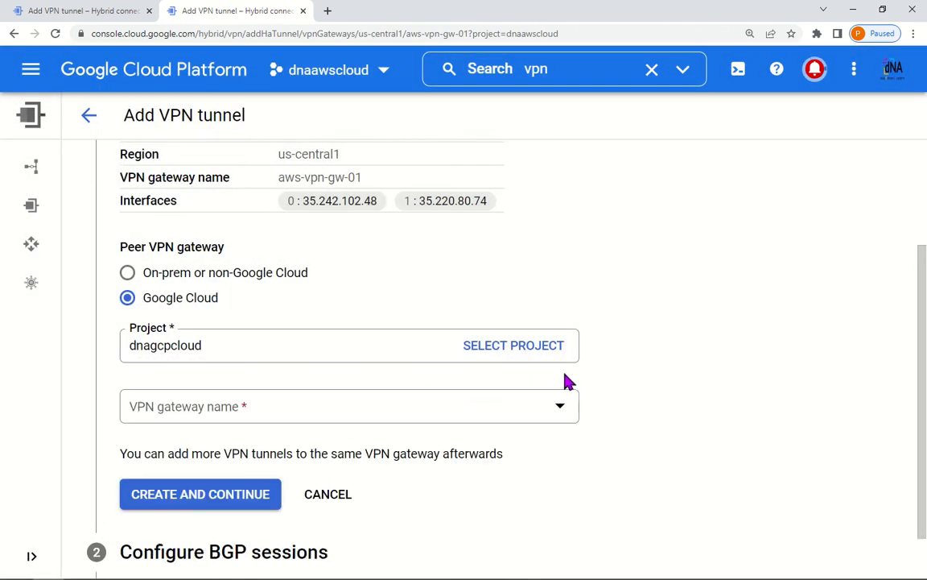
{"action": "scroll", "coordinate": [565, 377], "scroll_direction": "down", "scroll_amount": 1}
{"action": "left_click", "coordinate": [509, 350]}
{"action": "left_click", "coordinate": [270, 428]}
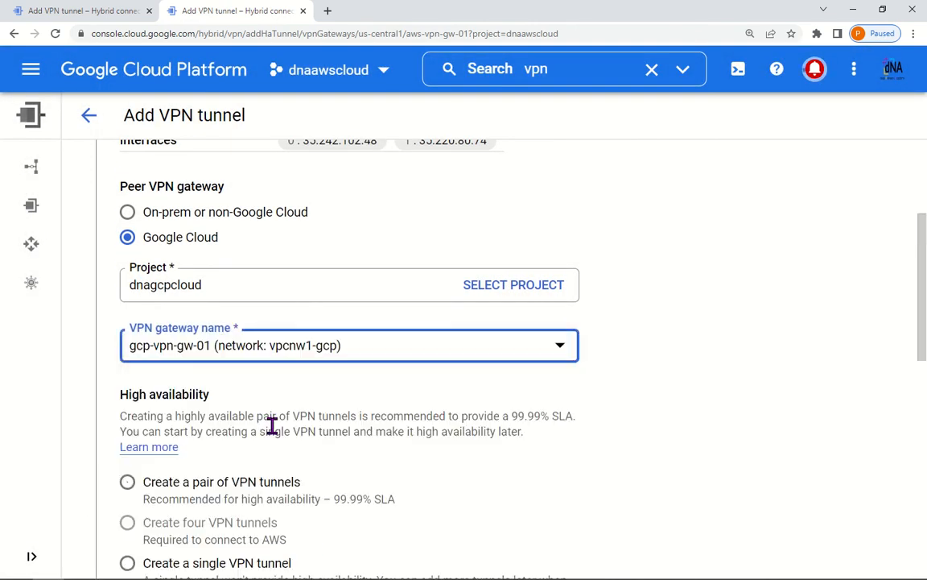
{"action": "scroll", "coordinate": [739, 407], "scroll_direction": "down", "scroll_amount": 6}
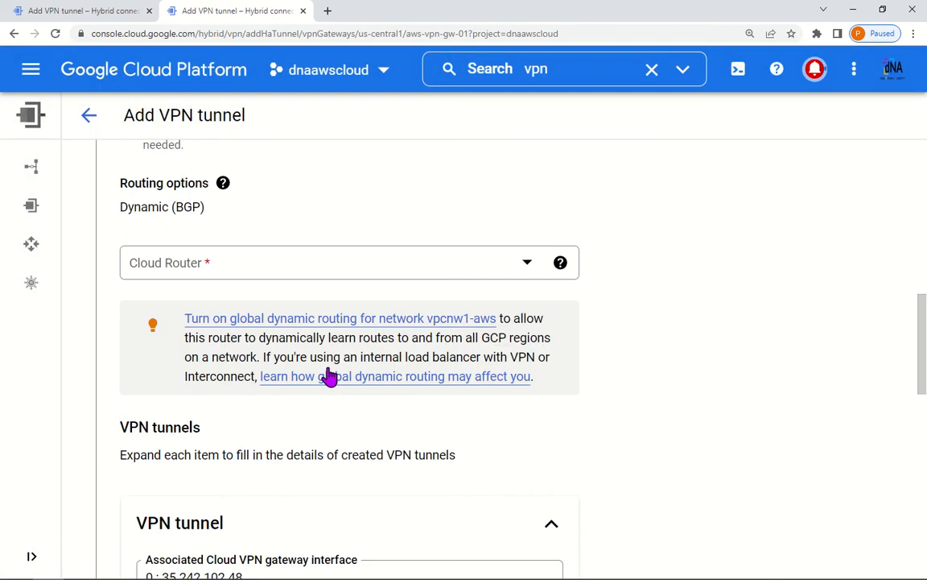
{"action": "left_click", "coordinate": [524, 263]}
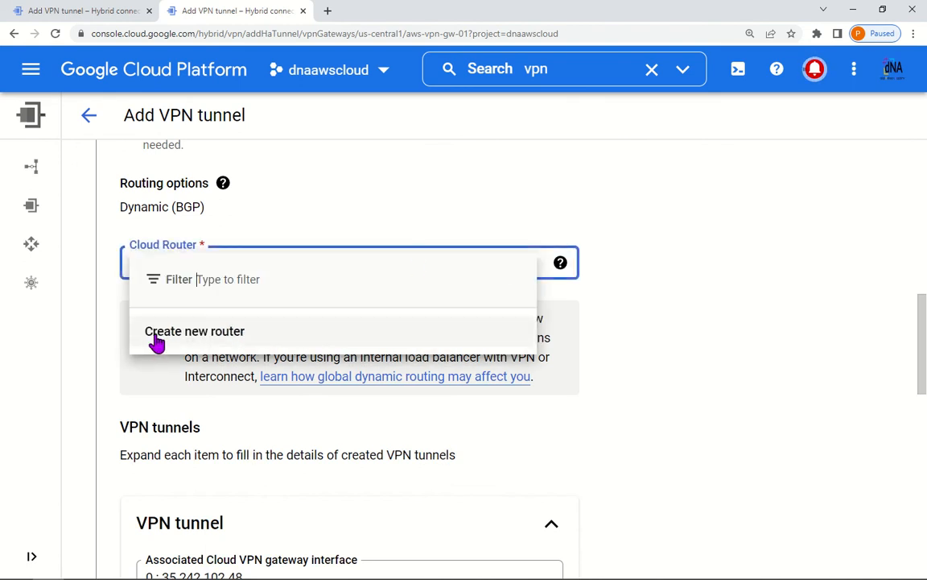
Step: Create Cloud Router aws-cr-01 with Google ASN 64513, leaving the region unchanged
{"action": "left_click", "coordinate": [157, 342]}
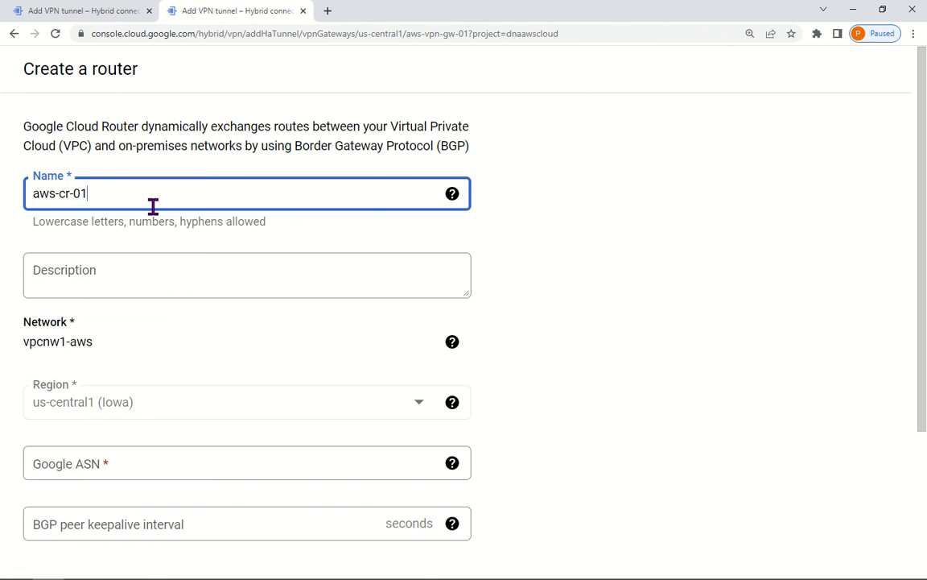
{"action": "scroll", "coordinate": [290, 430], "scroll_direction": "down", "scroll_amount": 2}
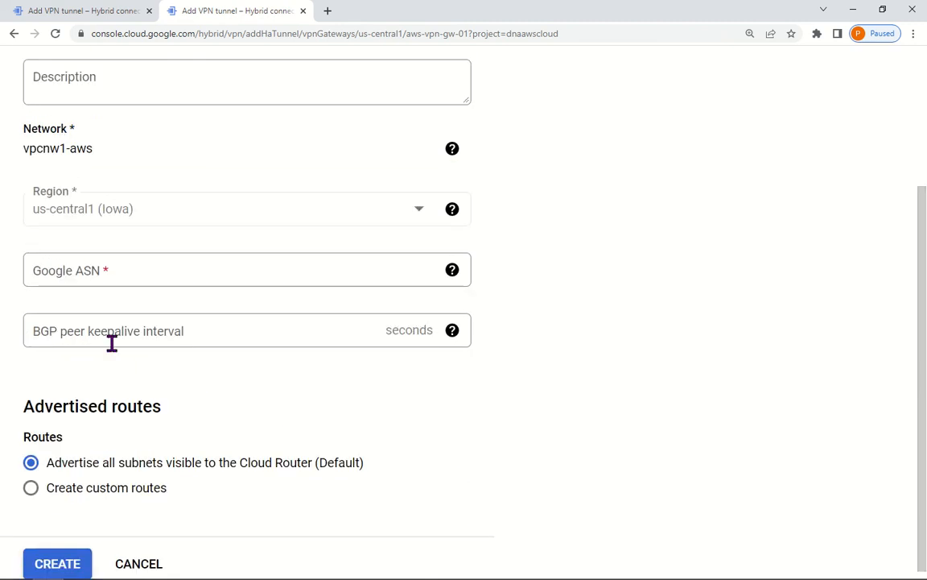
{"action": "left_click", "coordinate": [138, 275]}
{"action": "left_click", "coordinate": [544, 258]}
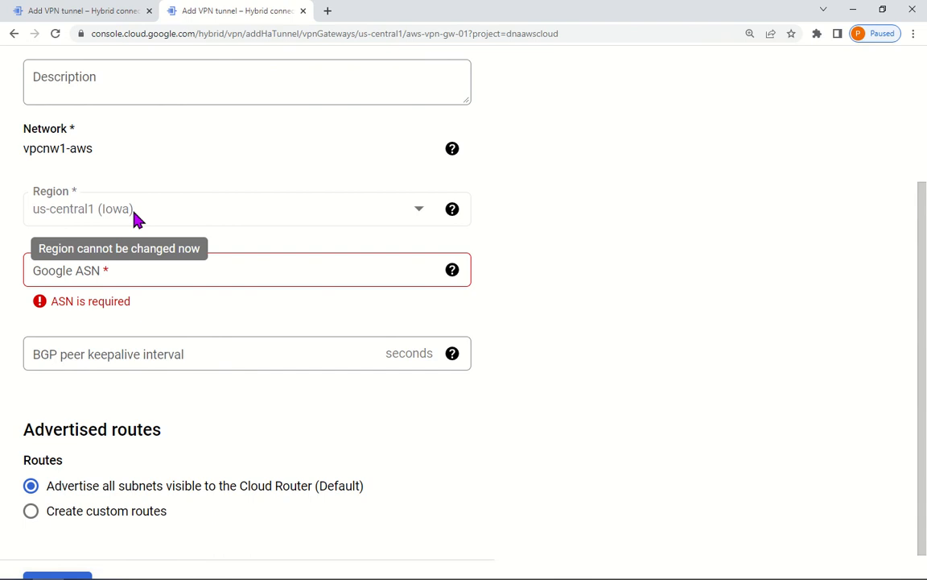
{"action": "left_click", "coordinate": [38, 224]}
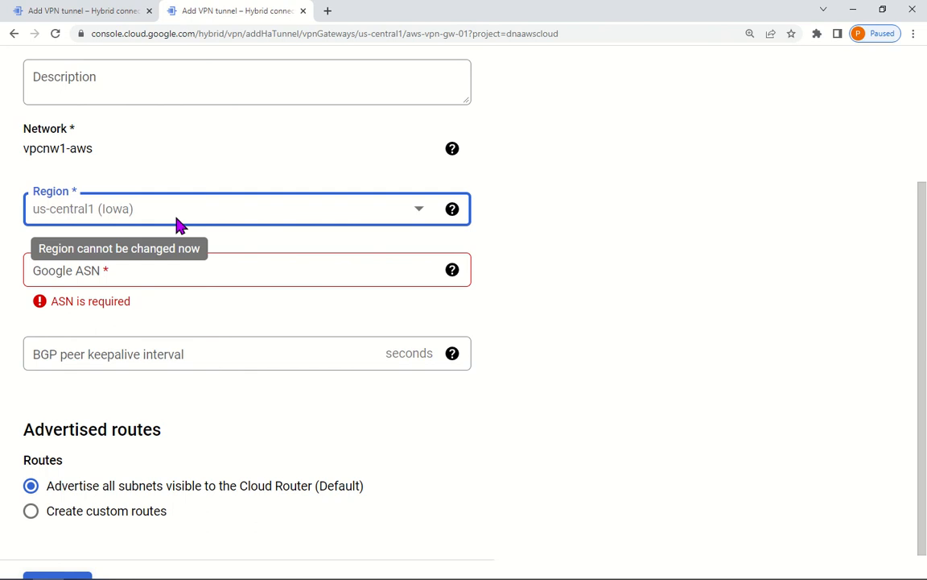
{"action": "left_click", "coordinate": [401, 275]}
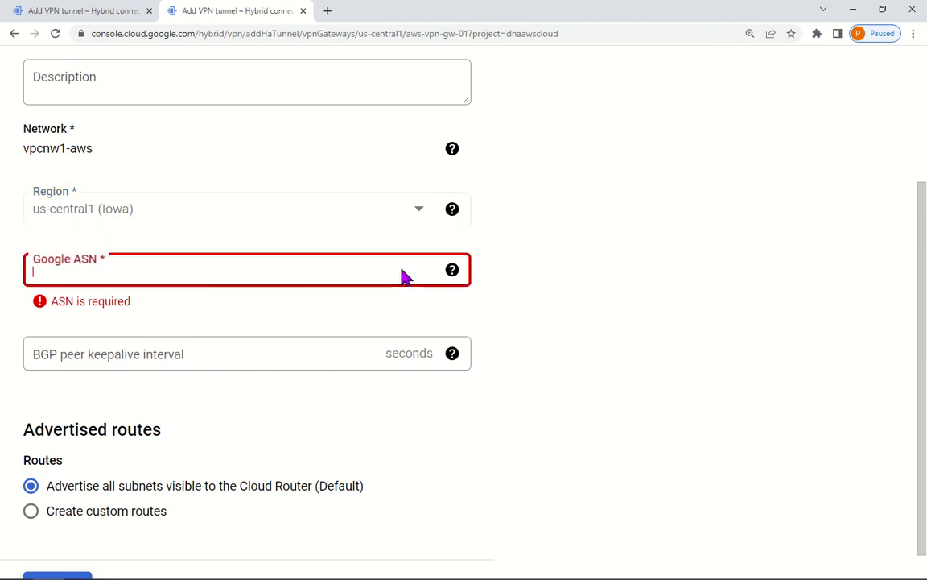
{"action": "type", "text": "64513"}
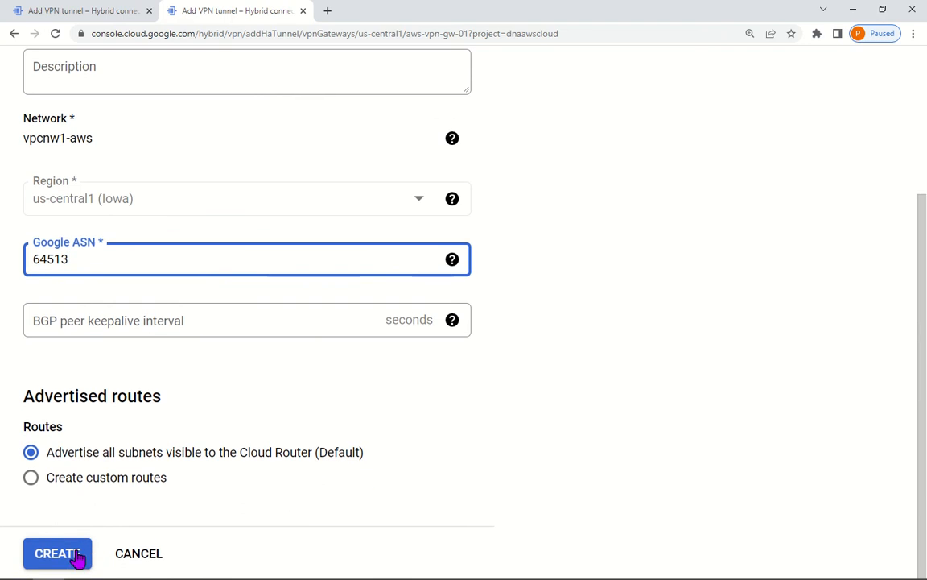
{"action": "left_click", "coordinate": [74, 557]}
Step: Name the first tunnel tunnel0-to-gco-tunnel0, correcting the mistyped tunnel1 start
{"action": "scroll", "coordinate": [492, 454], "scroll_direction": "down", "scroll_amount": 5}
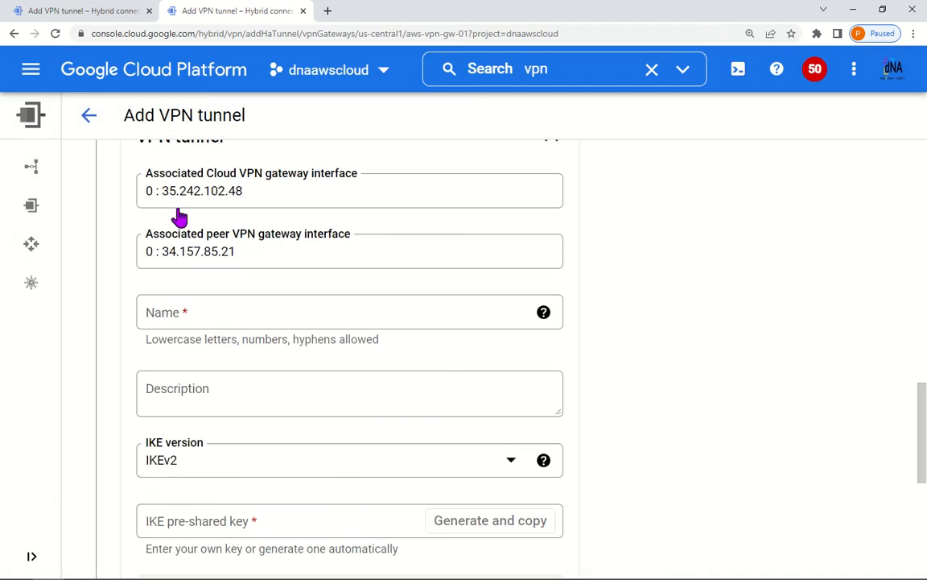
{"action": "left_click", "coordinate": [211, 314]}
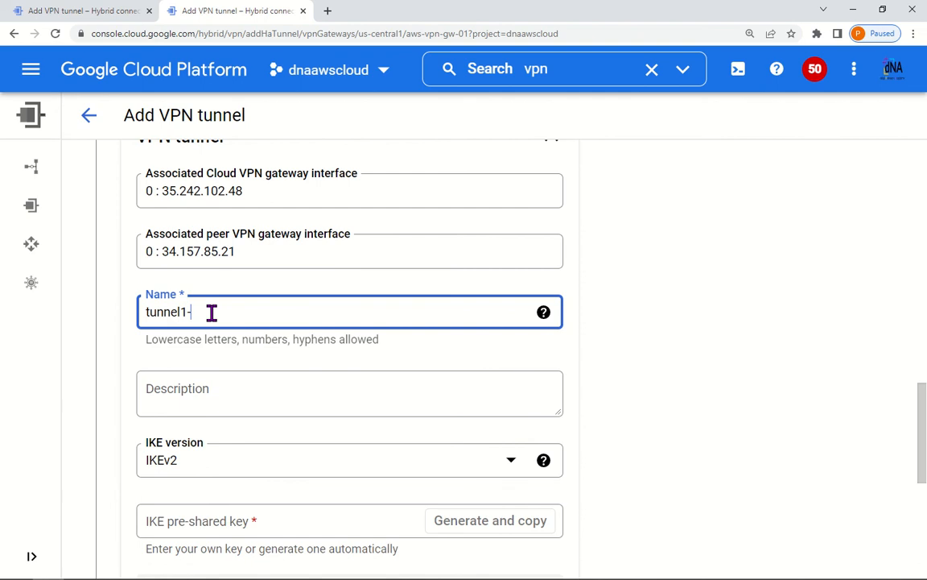
{"action": "type", "text": "tunnel1-"}
{"action": "key", "text": "BackSpace"}
{"action": "key", "text": "ctrl+shift+i"}
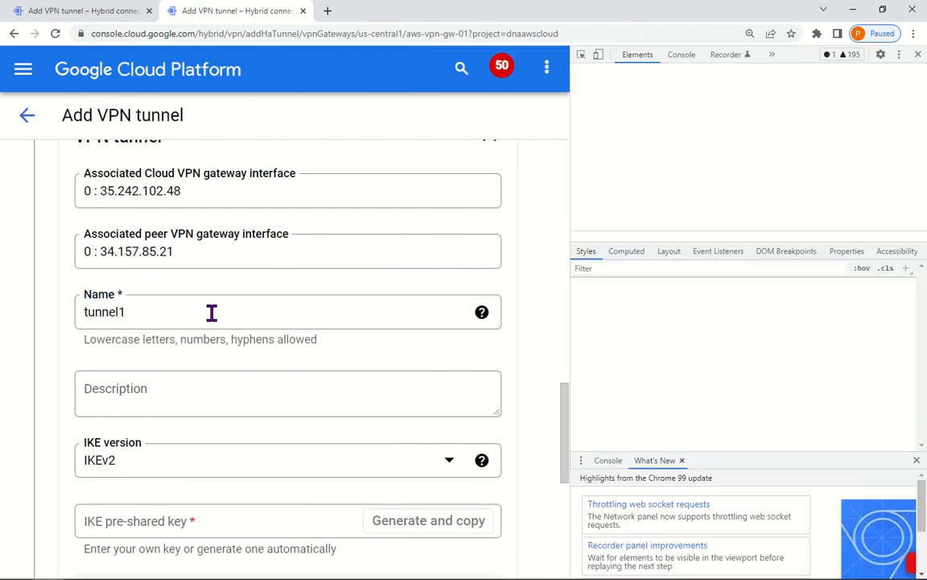
{"action": "left_click", "coordinate": [918, 54]}
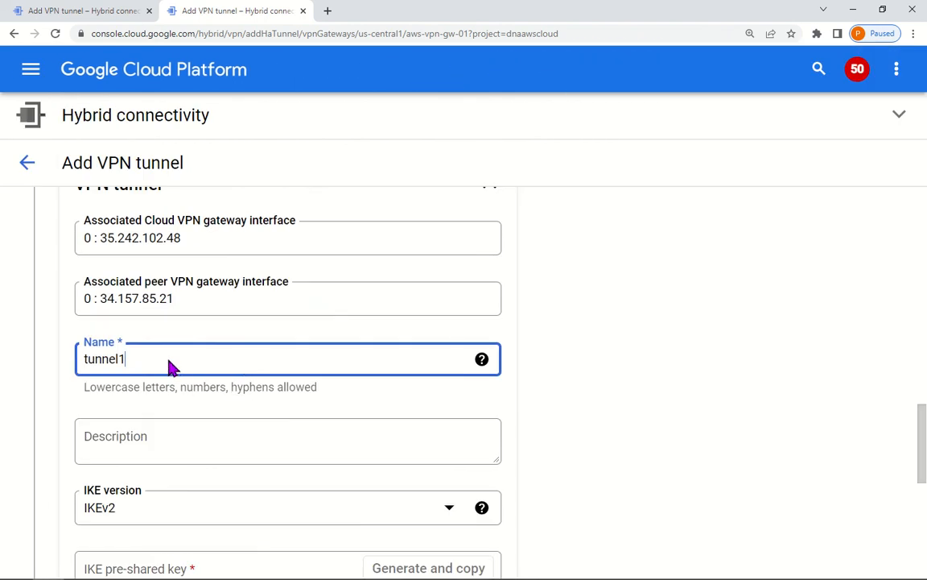
{"action": "key", "text": "BackSpace"}
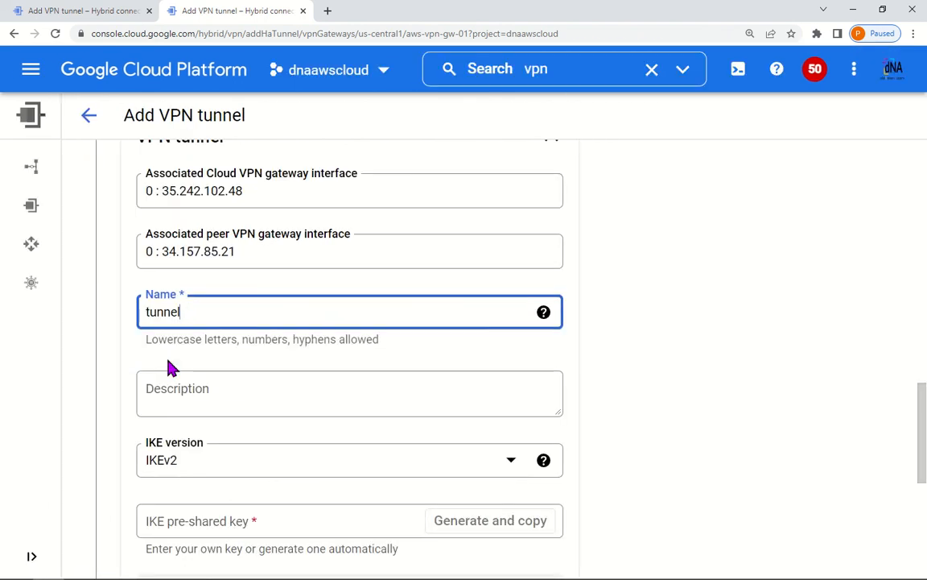
{"action": "type", "text": "0-to-"}
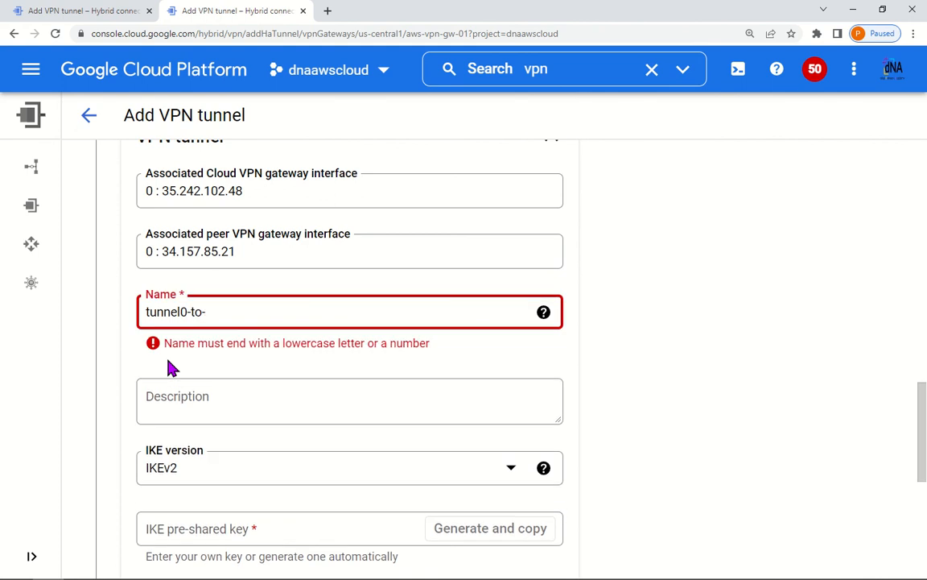
{"action": "type", "text": "gco-tunn"}
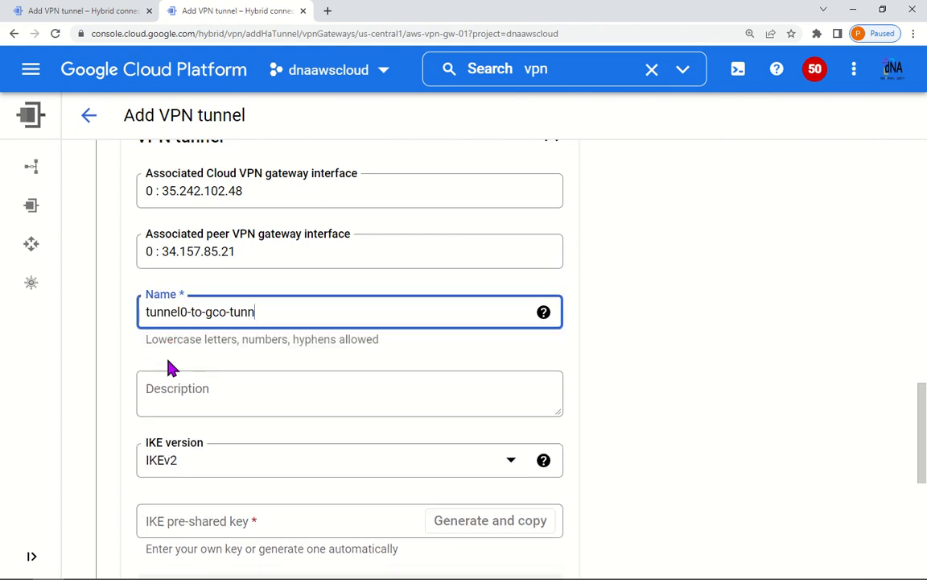
{"action": "type", "text": "el0"}
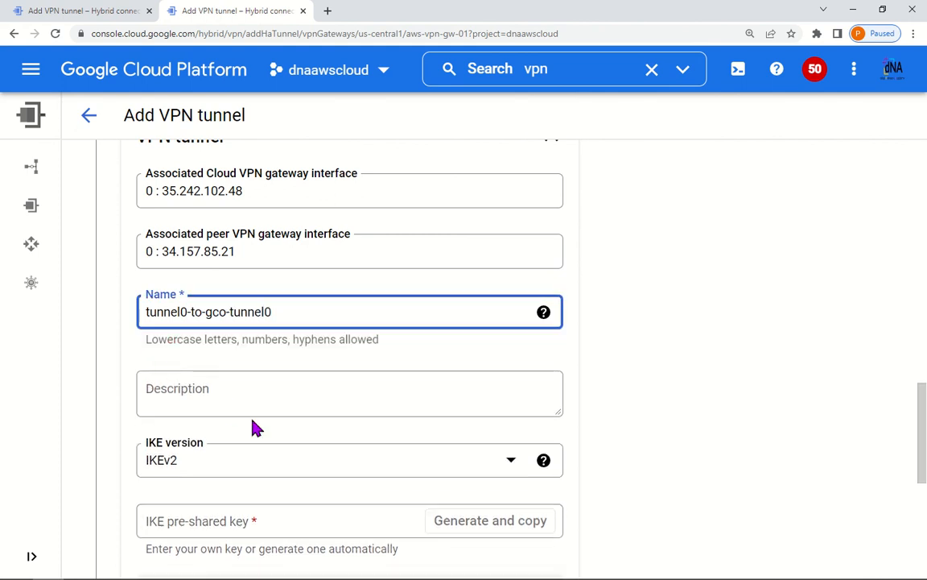
Step: Enter the first tunnel's IKE pre-shared key and confirm it
{"action": "scroll", "coordinate": [256, 411], "scroll_direction": "down", "scroll_amount": 2}
{"action": "left_click", "coordinate": [261, 395]}
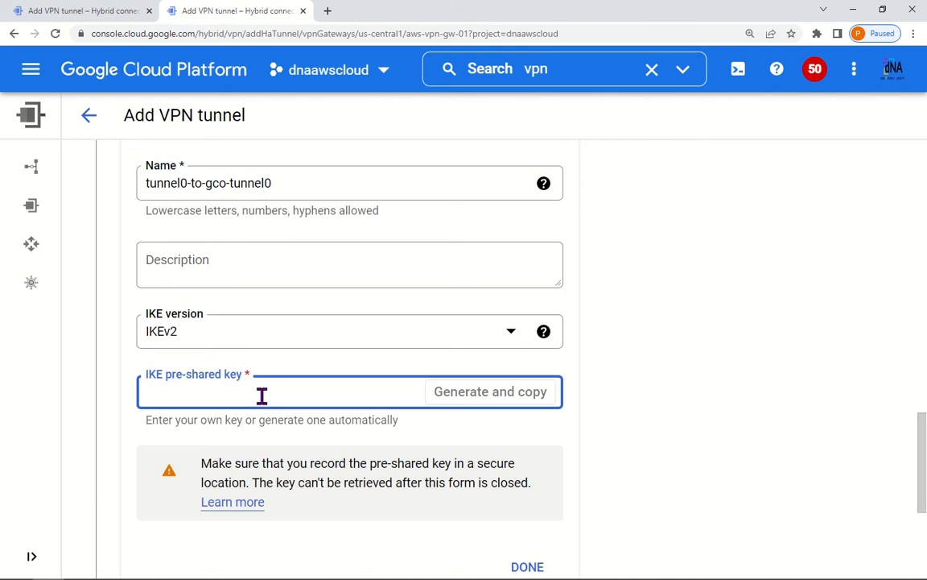
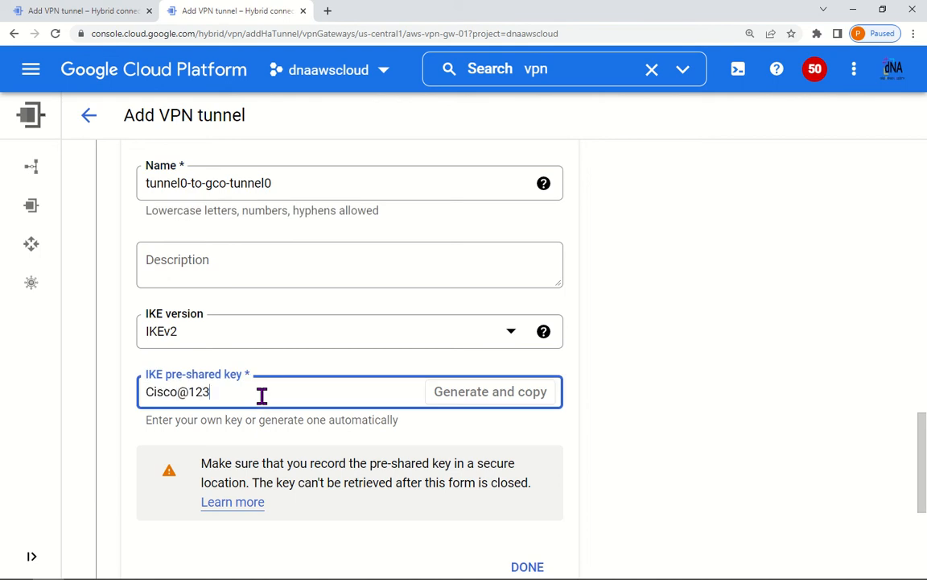
{"action": "scroll", "coordinate": [384, 464], "scroll_direction": "down", "scroll_amount": 3}
{"action": "left_click", "coordinate": [515, 313]}
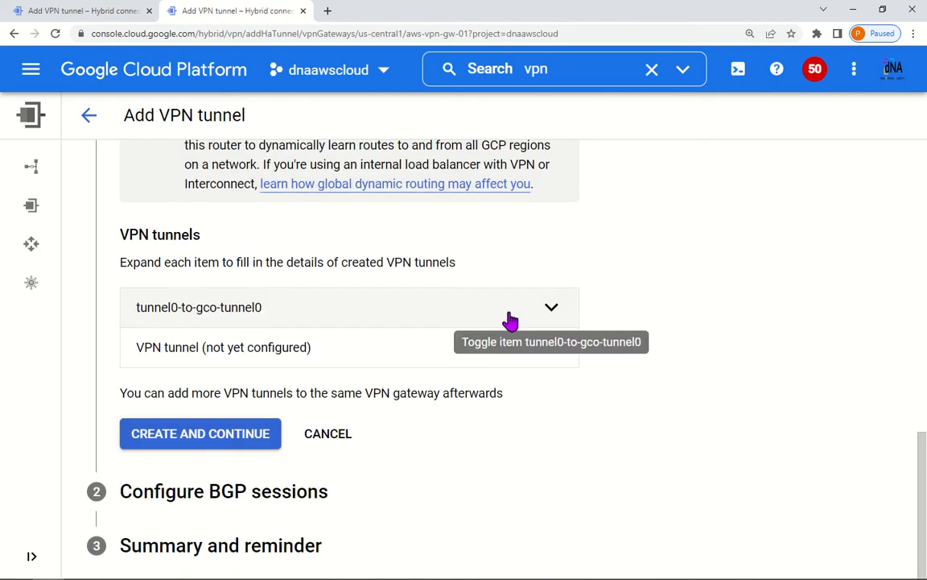
Step: Expand the second tunnel and compare its interface addresses with the network diagram
{"action": "left_click", "coordinate": [334, 361]}
{"action": "scroll", "coordinate": [307, 405], "scroll_direction": "down", "scroll_amount": 2}
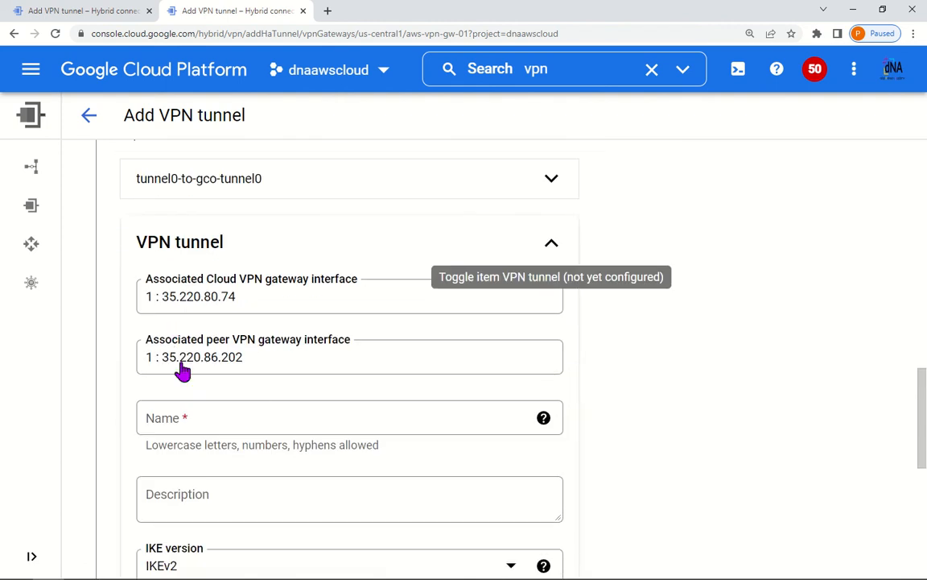
{"action": "scroll", "coordinate": [242, 390], "scroll_direction": "down", "scroll_amount": 1}
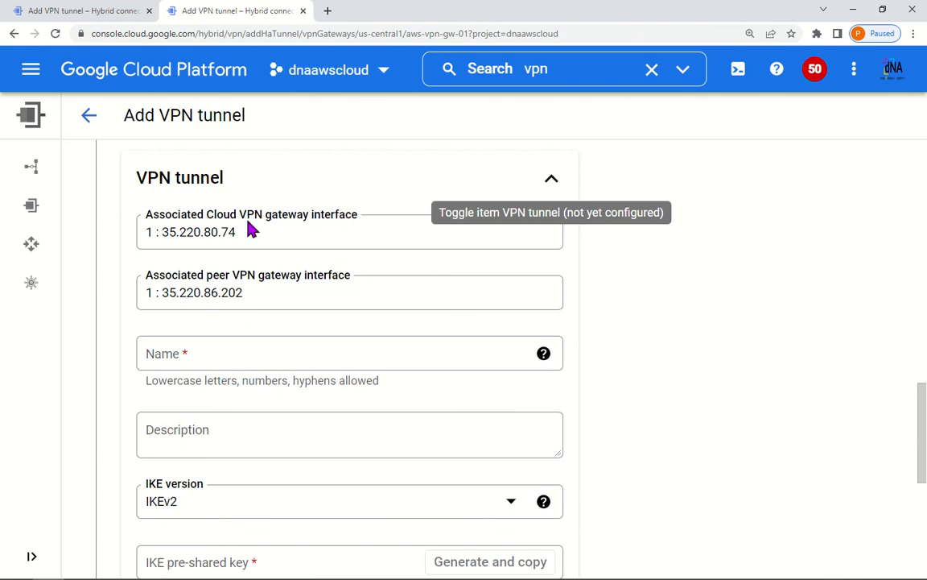
{"action": "left_click_drag", "start_coordinate": [238, 232], "coordinate": [205, 233]}
{"action": "key", "text": "alt+Tab"}
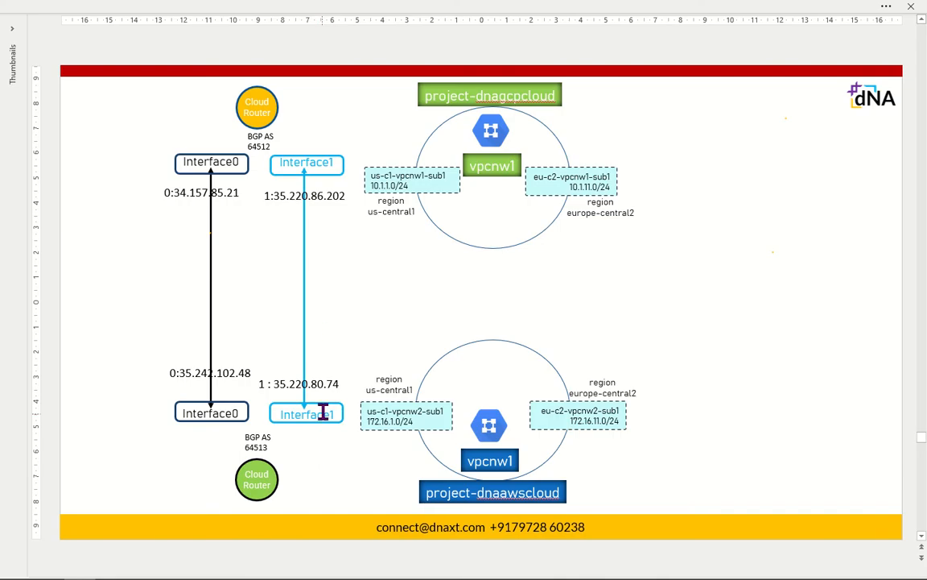
{"action": "double_click", "coordinate": [300, 385]}
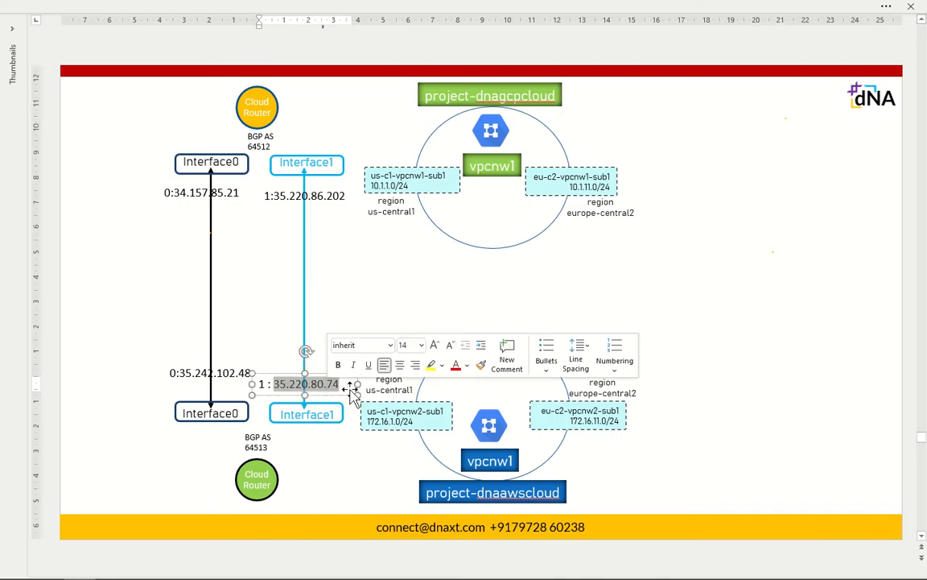
{"action": "double_click", "coordinate": [328, 197]}
{"action": "key", "text": "alt+Tab"}
{"action": "left_click_drag", "start_coordinate": [241, 296], "coordinate": [214, 300]}
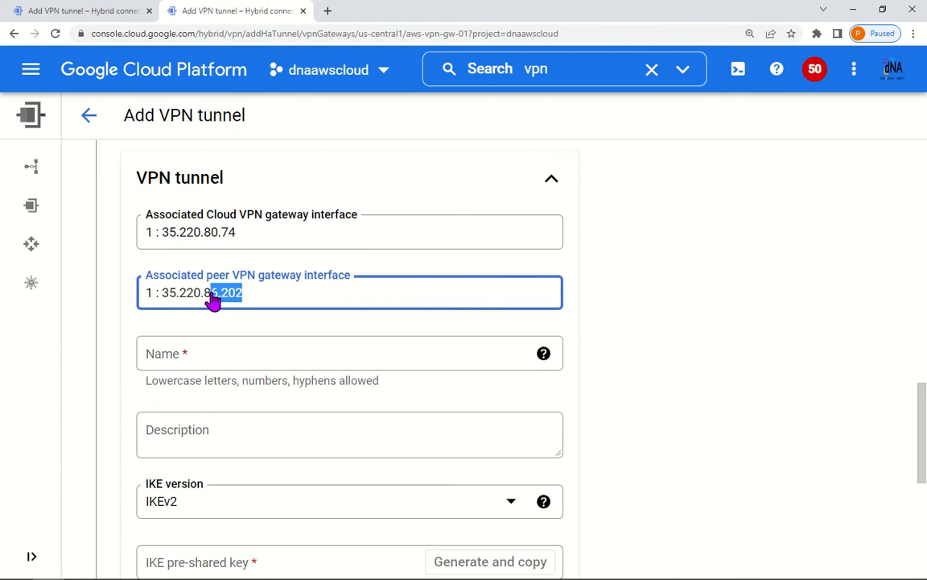
{"action": "scroll", "coordinate": [265, 338], "scroll_direction": "down", "scroll_amount": 2}
Step: Name the second tunnel tunnel1-to-gcp-tunn, set its pre-shared key, and create both tunnels
{"action": "left_click", "coordinate": [244, 238]}
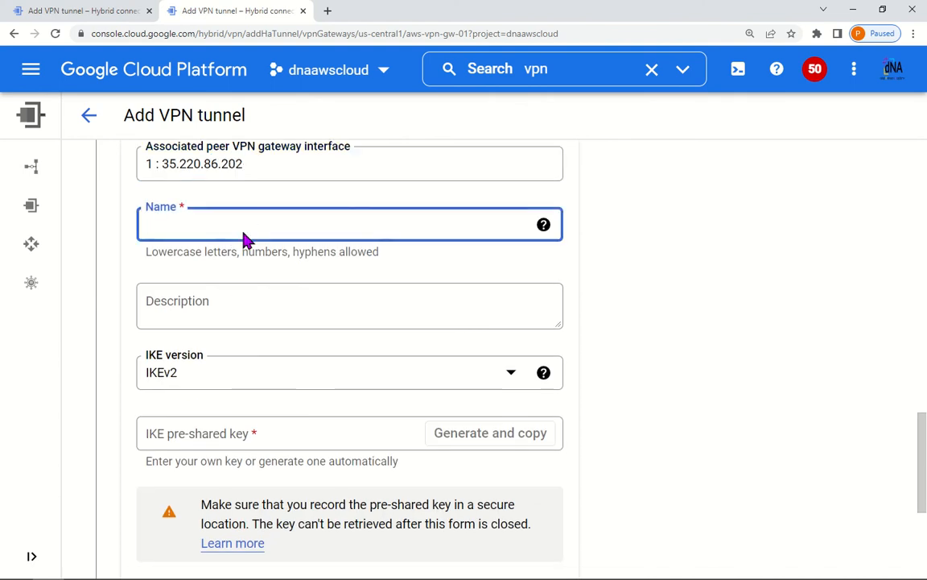
{"action": "type", "text": "tunnel1-to-gcp-t"}
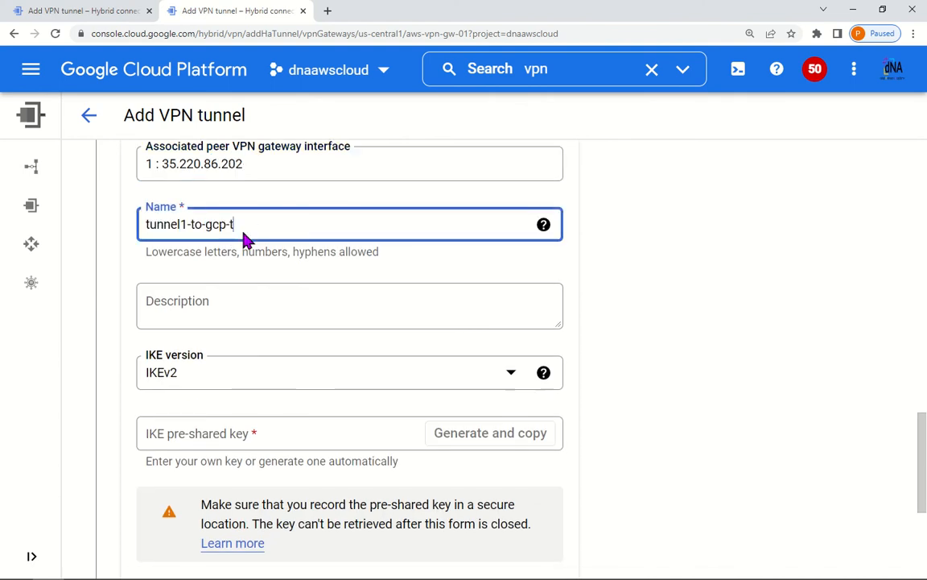
{"action": "type", "text": "unnel1"}
{"action": "scroll", "coordinate": [265, 411], "scroll_direction": "down", "scroll_amount": 2}
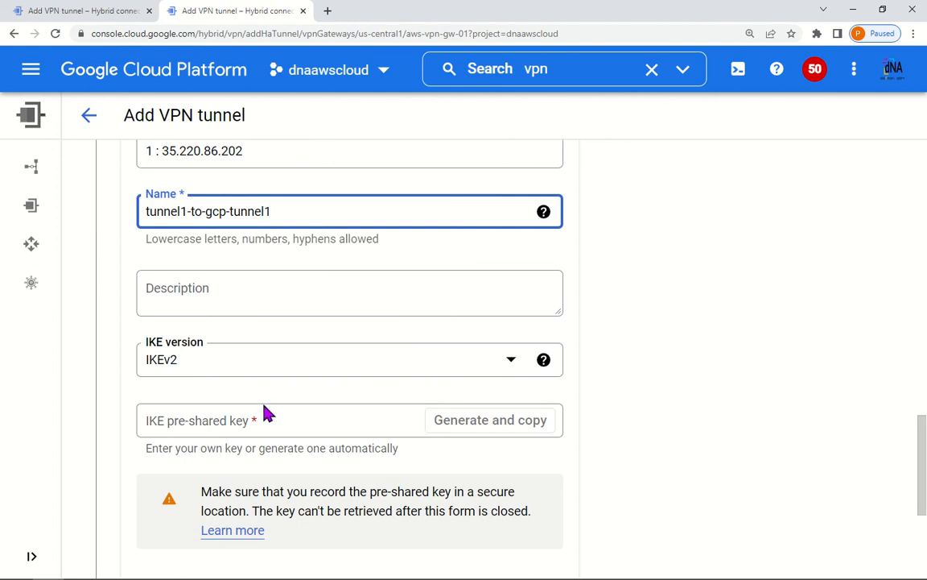
{"action": "left_click", "coordinate": [263, 306]}
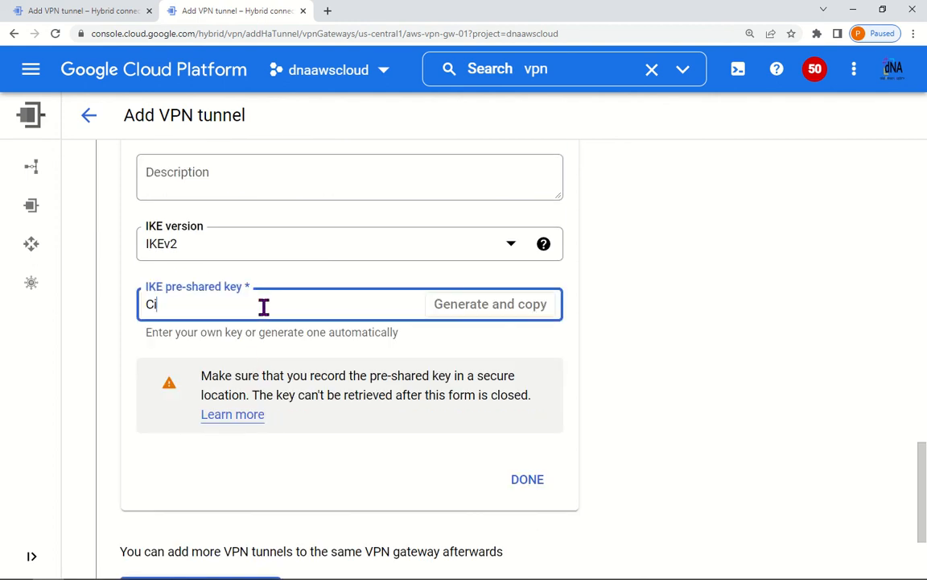
{"action": "left_click", "coordinate": [527, 479]}
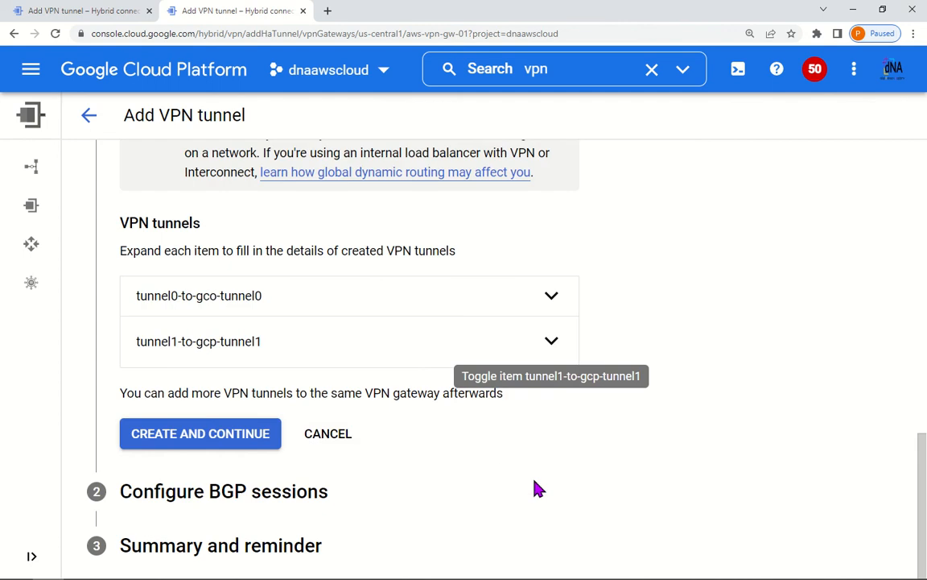
{"action": "left_click", "coordinate": [255, 434]}
Step: Review the dnagcpcloud BGP sessions table against the diagram's interfaces, then configure BGP later
{"action": "left_click", "coordinate": [96, 17]}
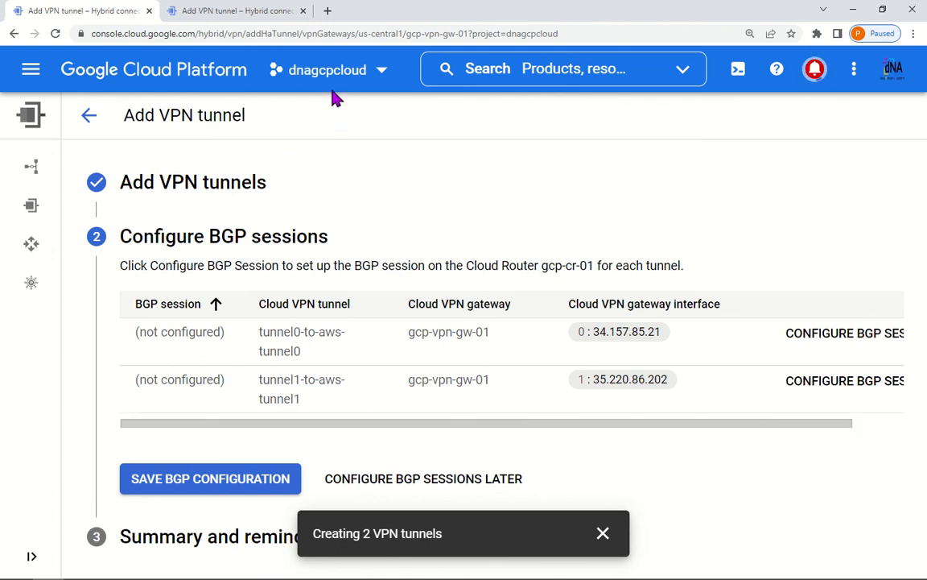
{"action": "left_click_drag", "start_coordinate": [634, 428], "coordinate": [701, 424]}
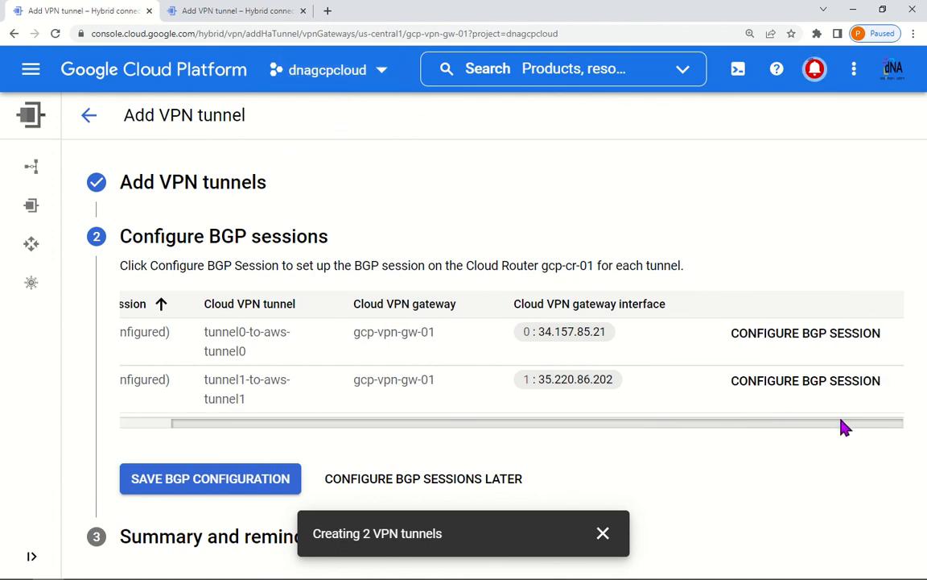
{"action": "left_click_drag", "start_coordinate": [830, 429], "coordinate": [466, 428]}
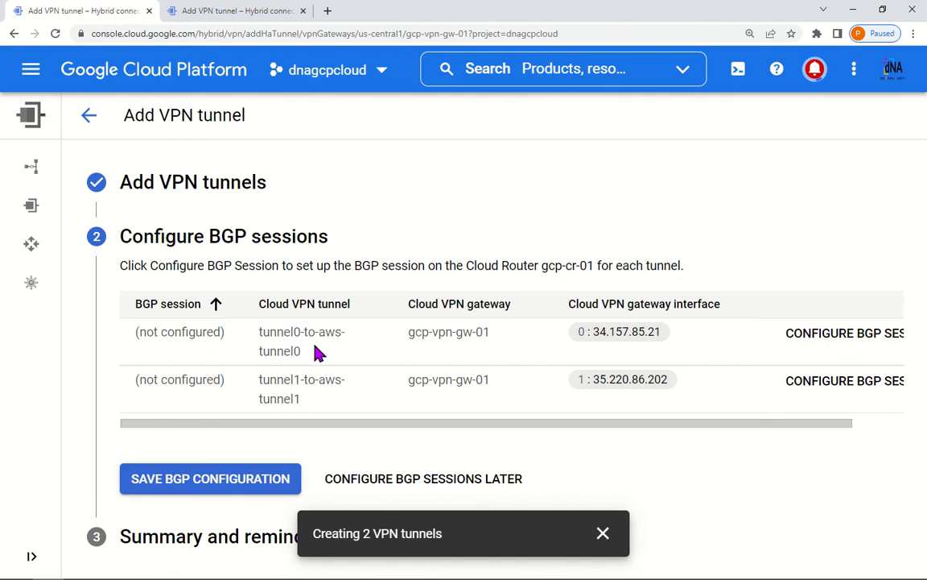
{"action": "left_click_drag", "start_coordinate": [716, 429], "coordinate": [809, 433]}
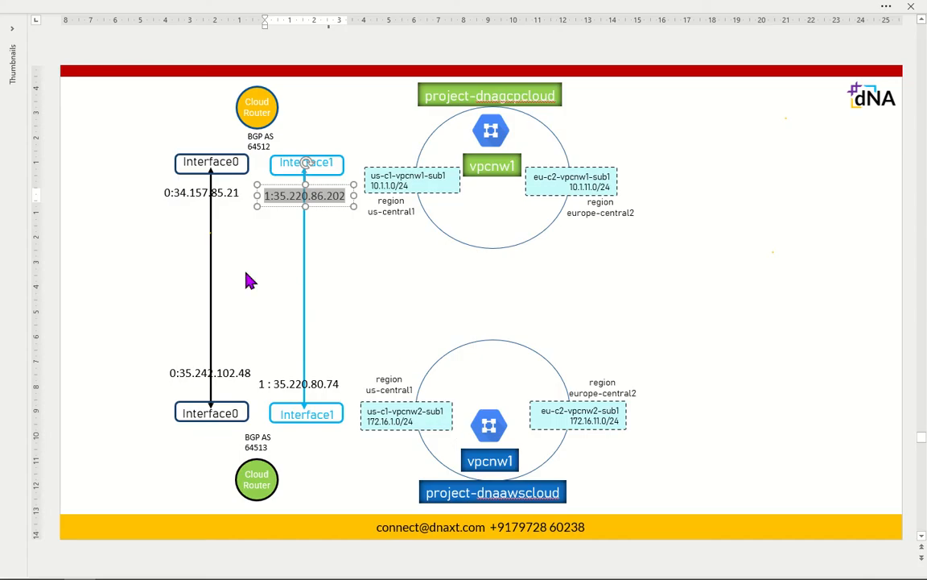
{"action": "left_click", "coordinate": [209, 271]}
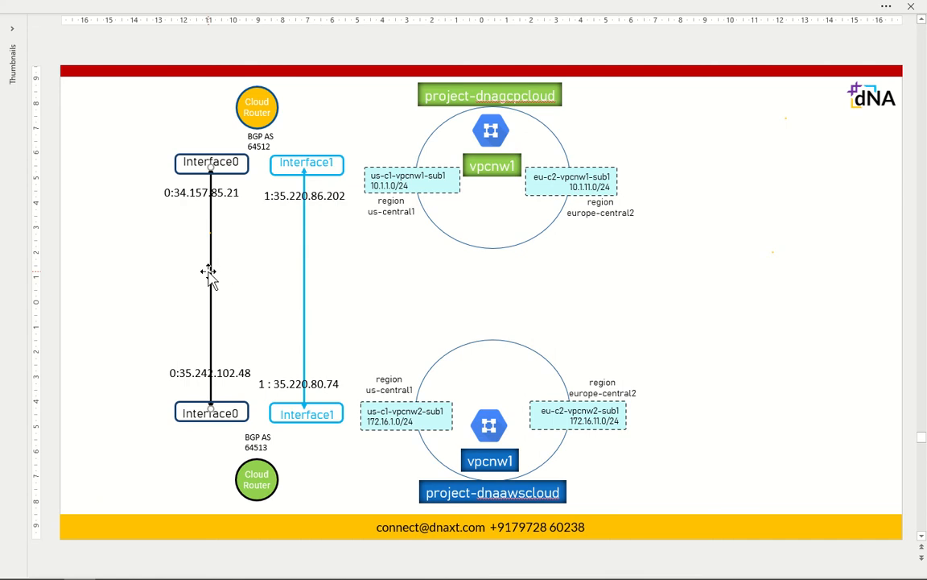
{"action": "left_click", "coordinate": [304, 267]}
{"action": "key", "text": "alt+Tab"}
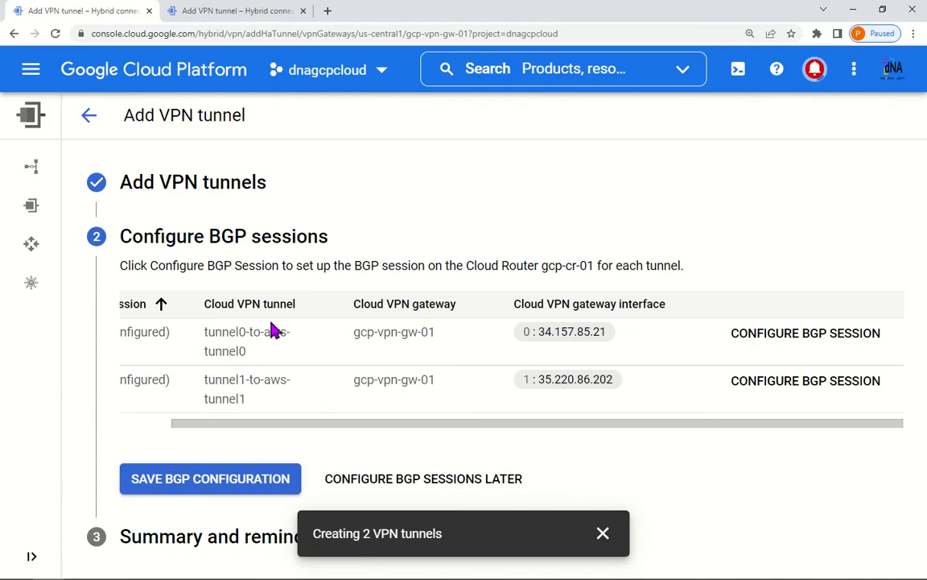
{"action": "left_click", "coordinate": [516, 485]}
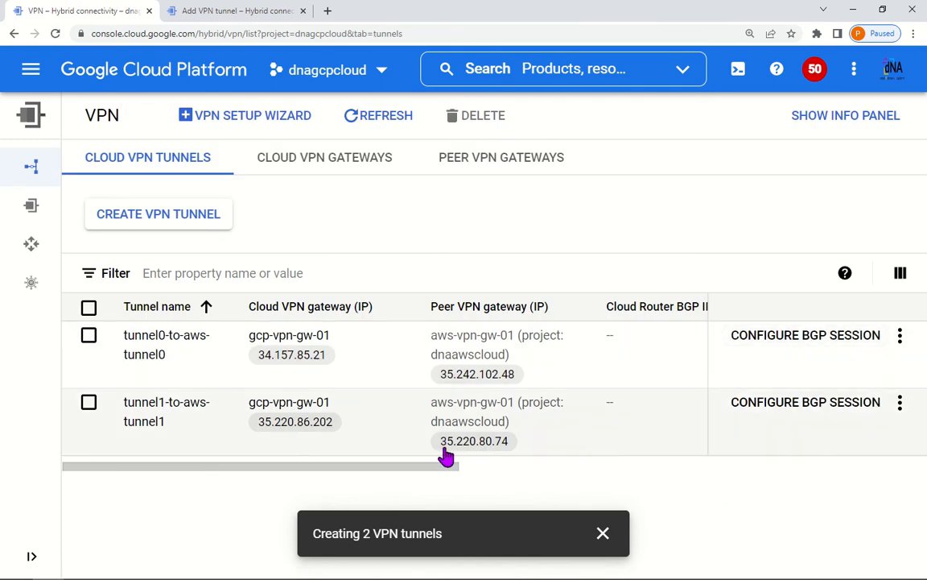
Step: Compare tunnel status in dnaawscloud and dnagcpcloud, refreshing until dnagcpcloud tunnels show Established
{"action": "left_click_drag", "start_coordinate": [427, 466], "coordinate": [740, 421]}
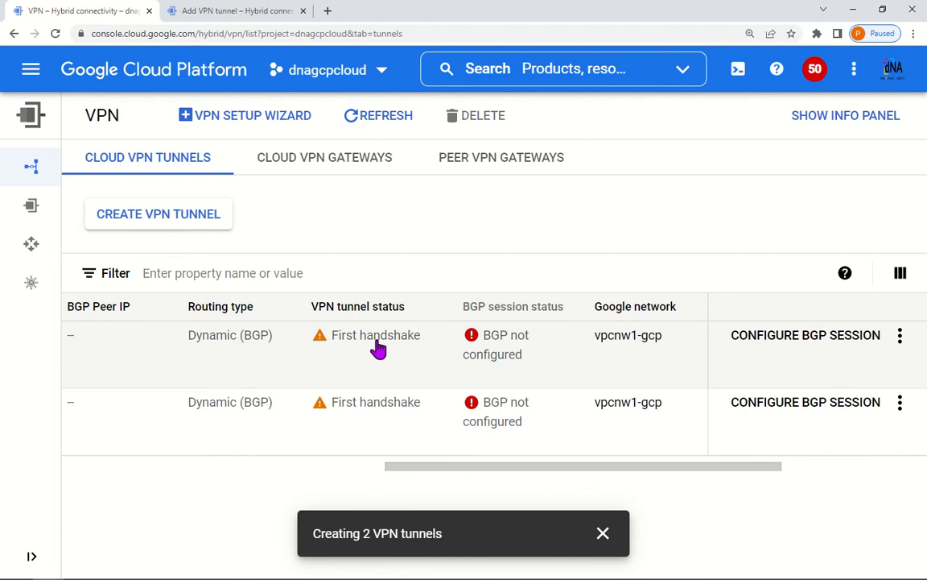
{"action": "left_click", "coordinate": [284, 8]}
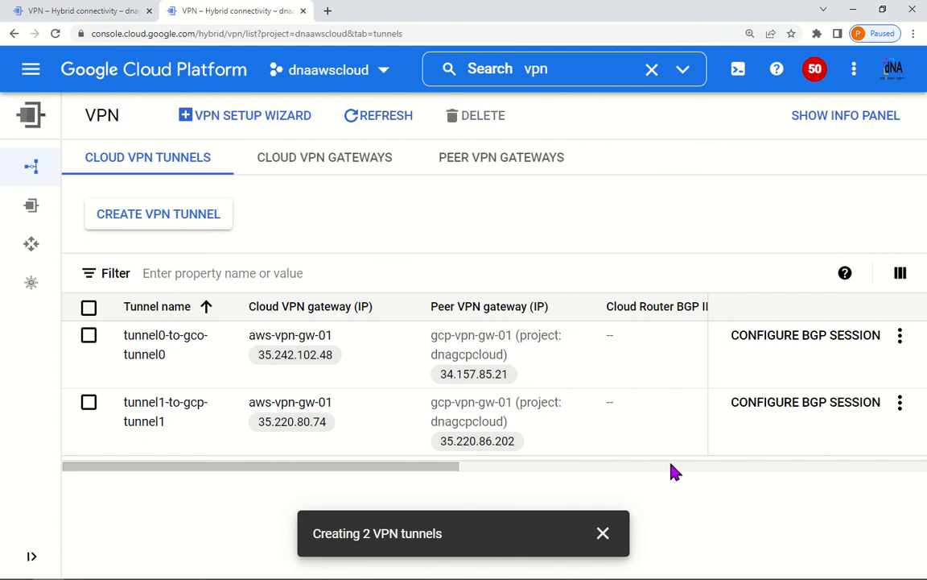
{"action": "left_click_drag", "start_coordinate": [435, 467], "coordinate": [771, 471]}
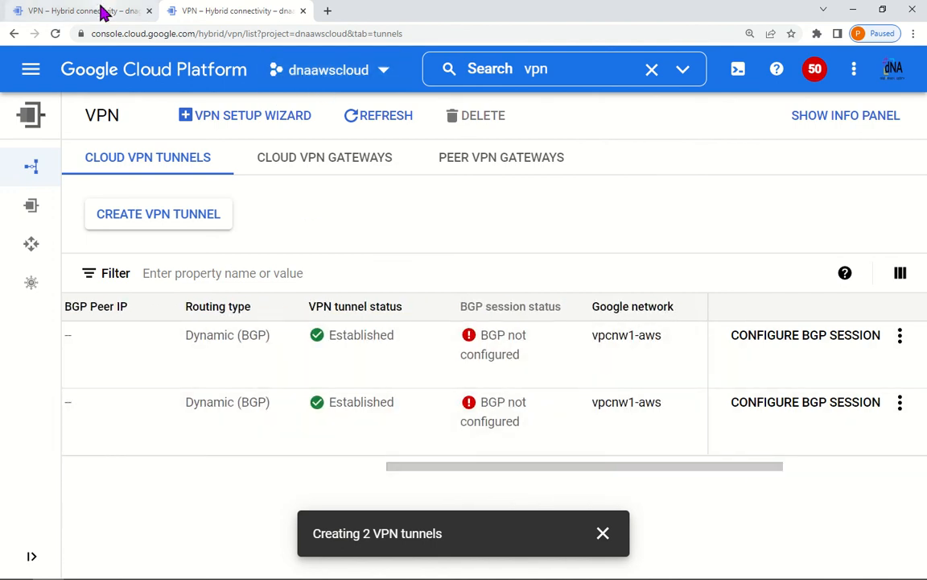
{"action": "left_click", "coordinate": [102, 11]}
{"action": "left_click", "coordinate": [238, 11]}
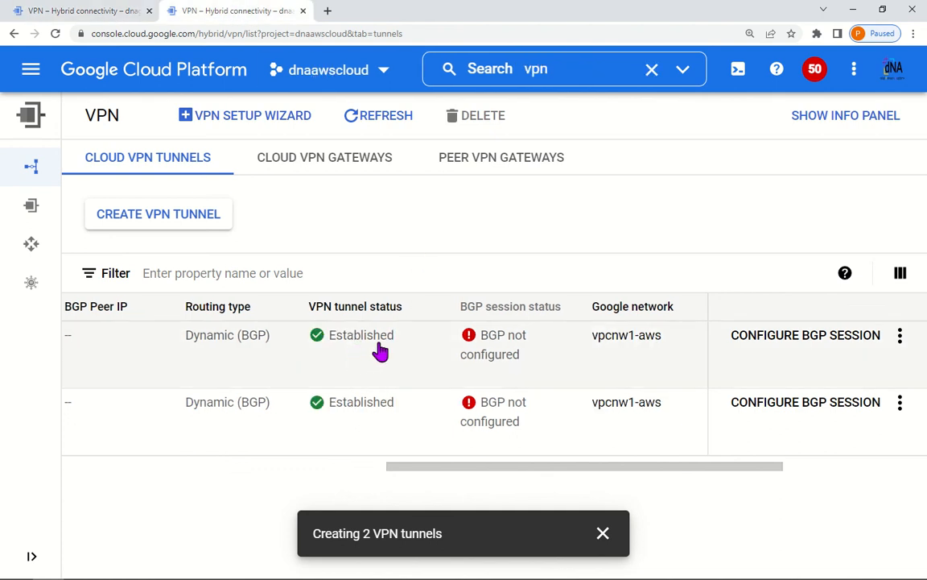
{"action": "left_click", "coordinate": [128, 11]}
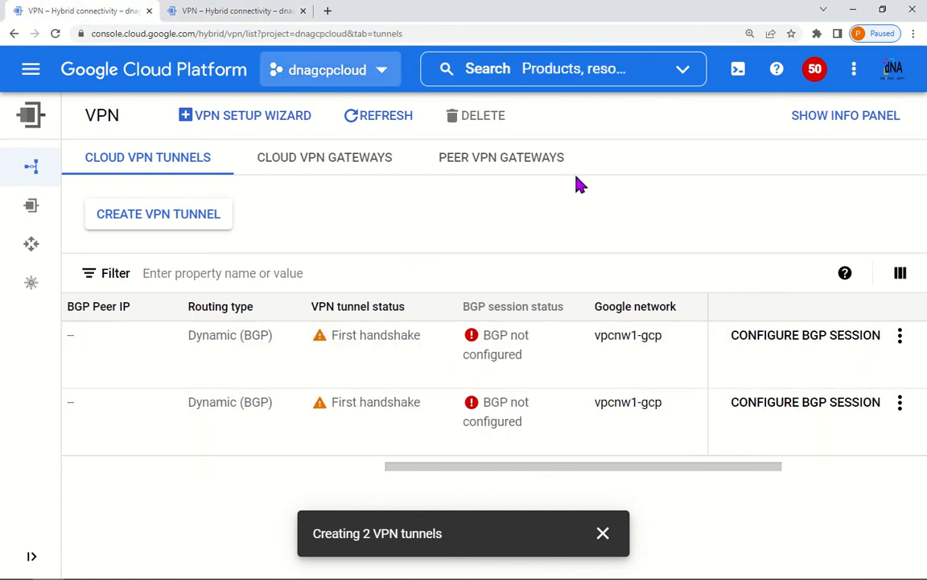
{"action": "left_click", "coordinate": [355, 113]}
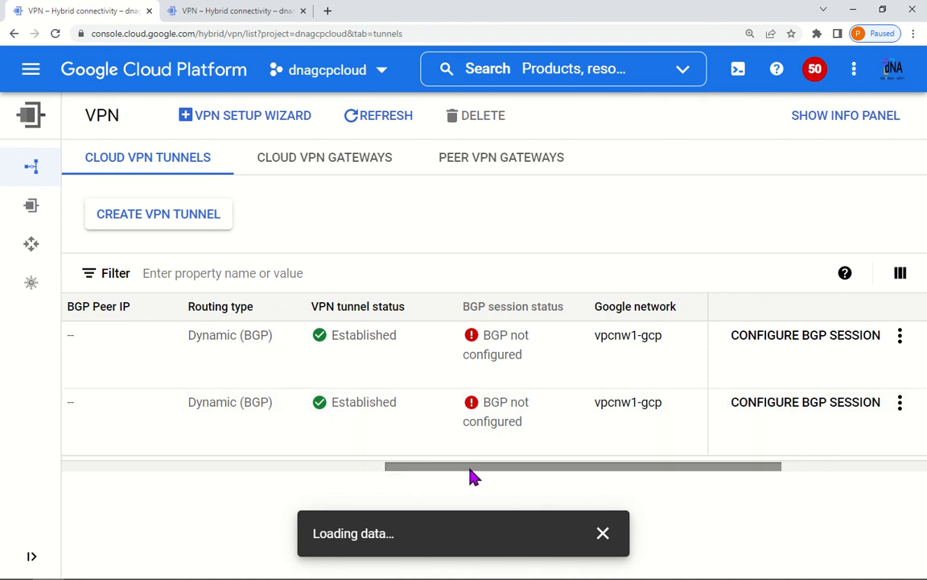
{"action": "left_click_drag", "start_coordinate": [472, 466], "coordinate": [118, 472]}
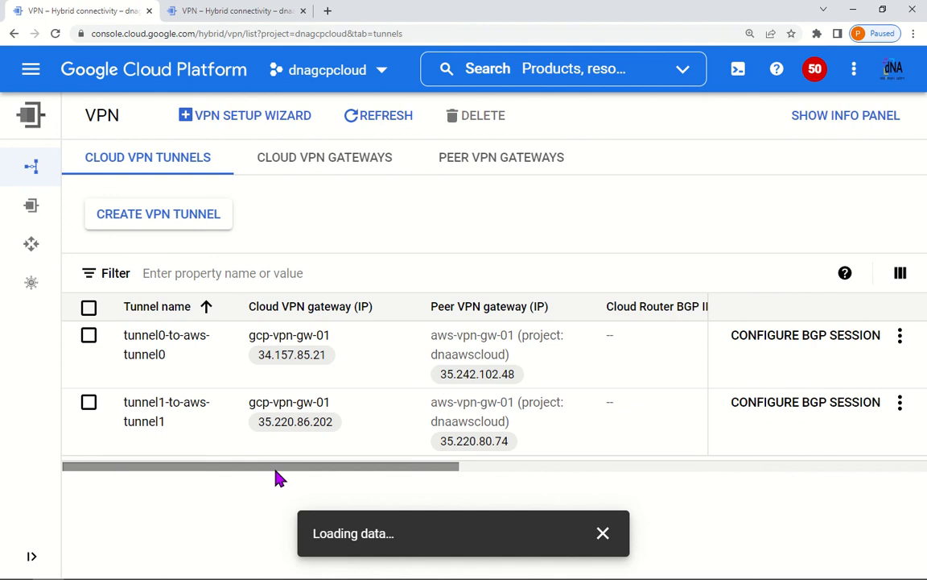
{"action": "left_click_drag", "start_coordinate": [416, 480], "coordinate": [793, 453]}
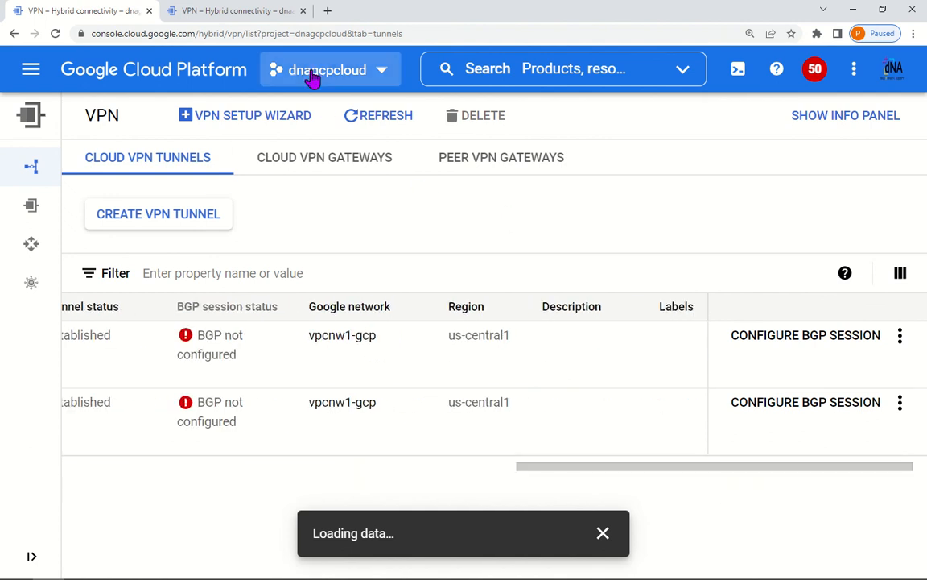
Step: Open a BGP session form, naming it gcp-to-aws-peer with peer ASN 64513
{"action": "left_click", "coordinate": [817, 338]}
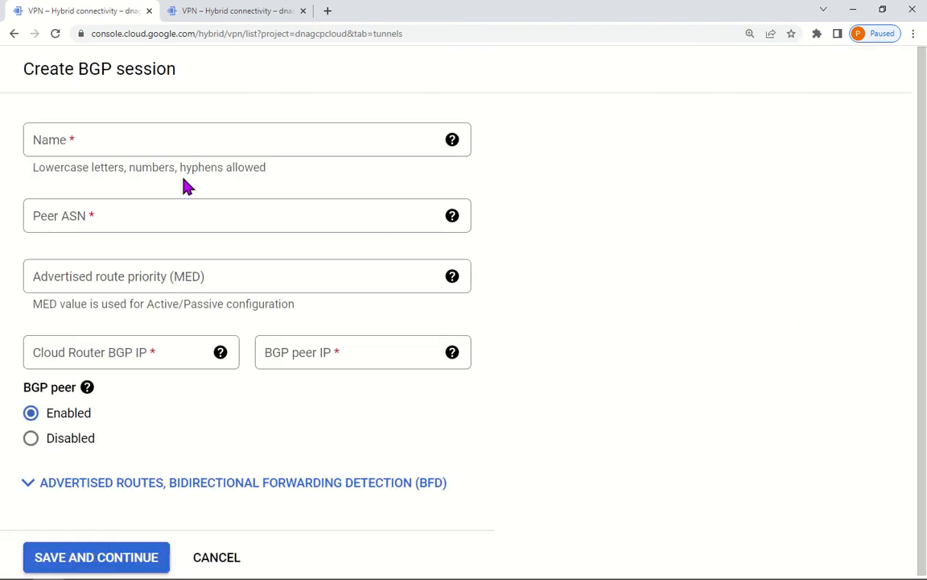
{"action": "left_click", "coordinate": [101, 142]}
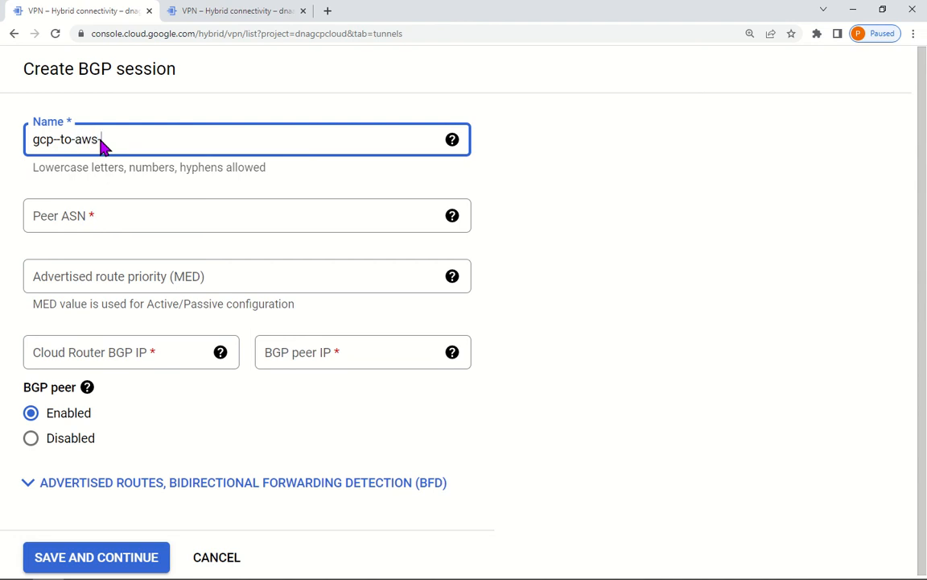
{"action": "left_click", "coordinate": [129, 214]}
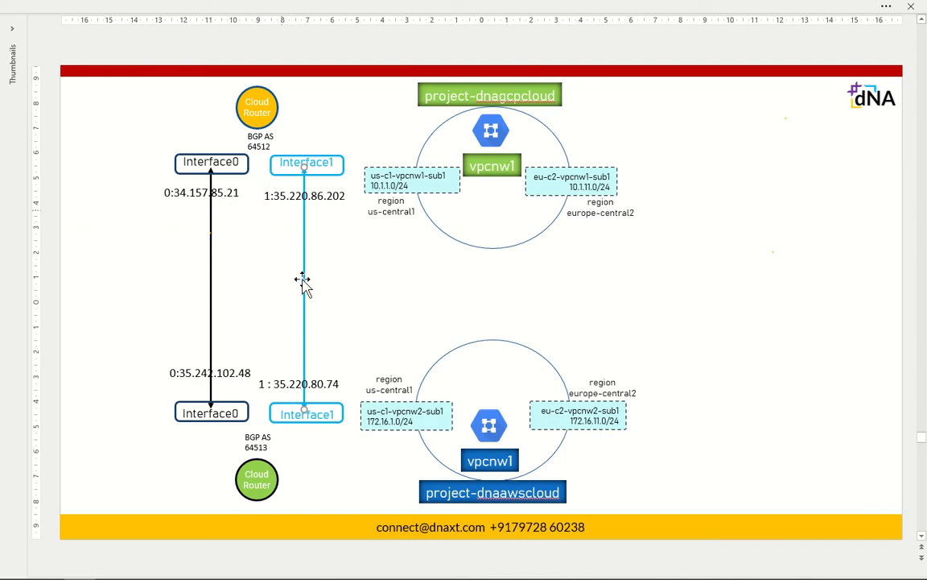
{"action": "left_click", "coordinate": [263, 436]}
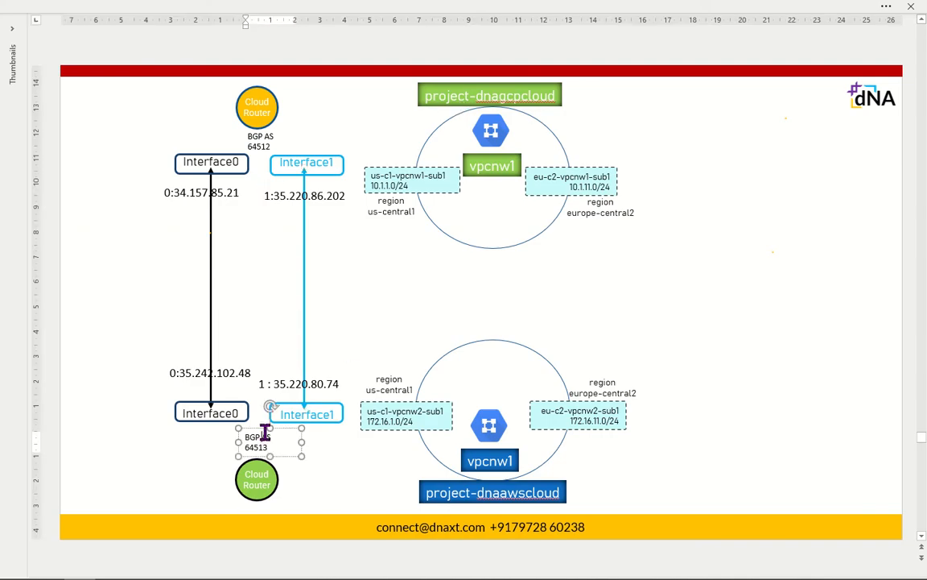
{"action": "left_click_drag", "start_coordinate": [265, 434], "coordinate": [218, 435]}
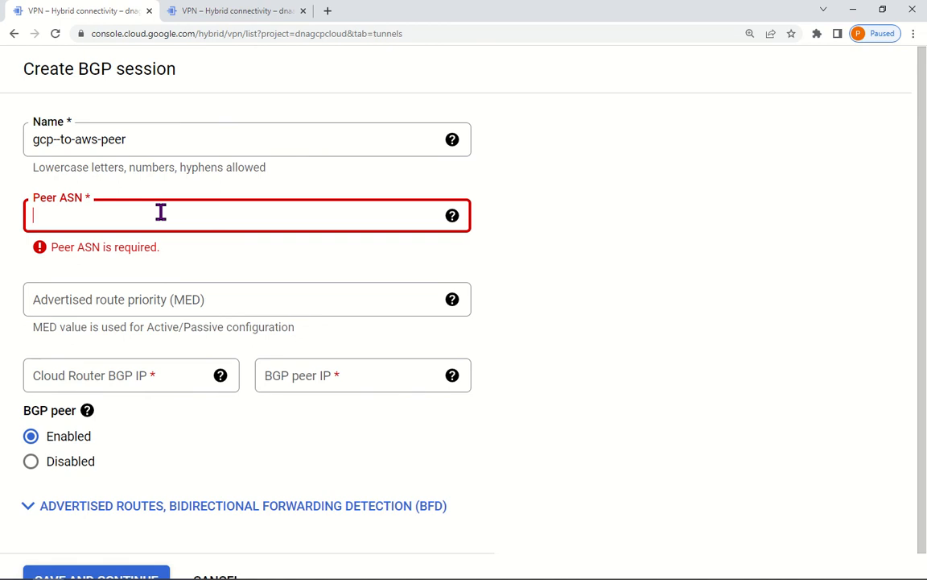
{"action": "type", "text": "64513"}
{"action": "left_click", "coordinate": [233, 399]}
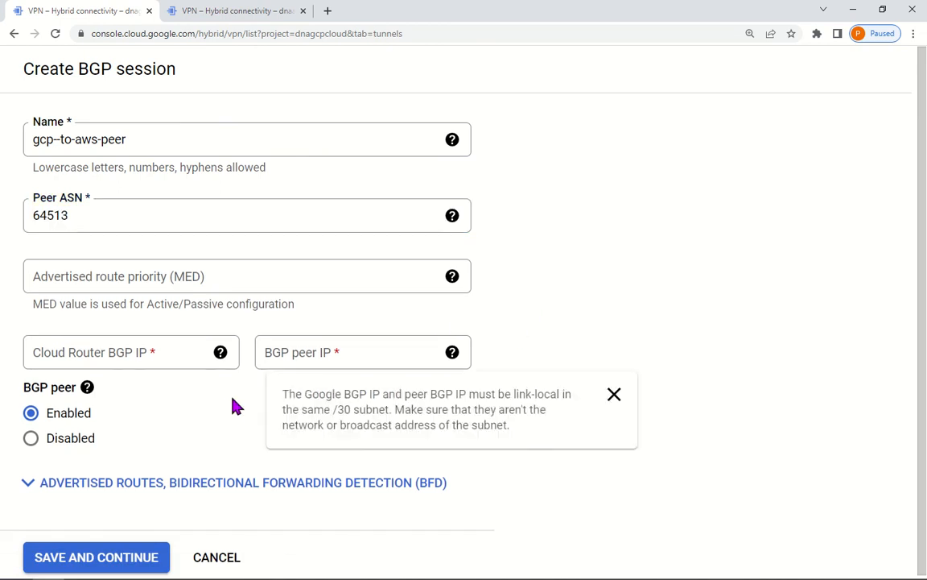
{"action": "scroll", "coordinate": [226, 401], "scroll_direction": "down", "scroll_amount": 1}
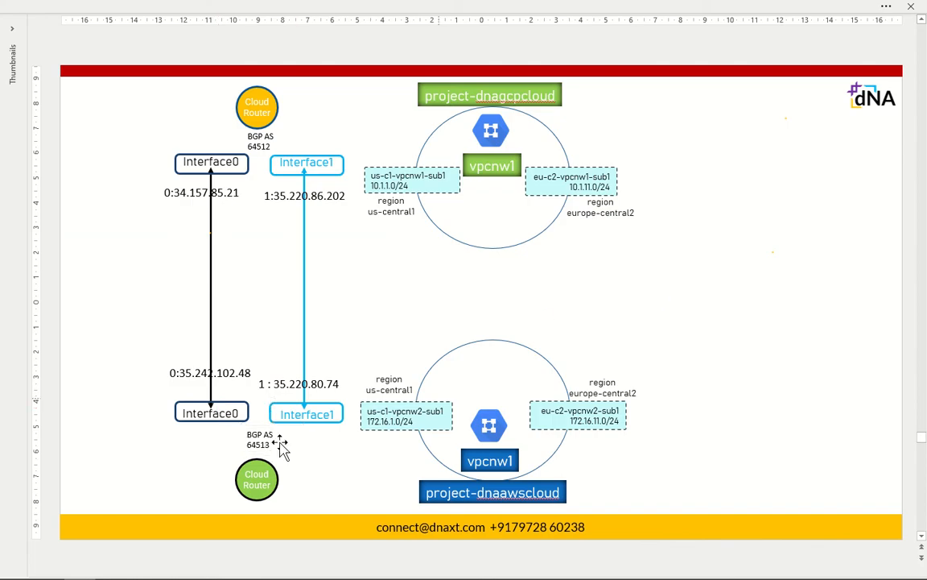
{"action": "left_click", "coordinate": [248, 451]}
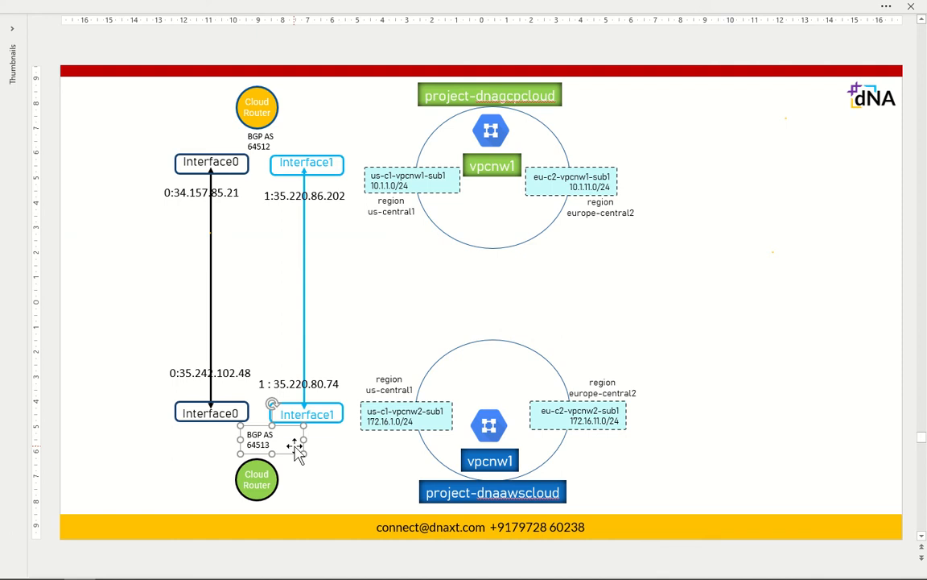
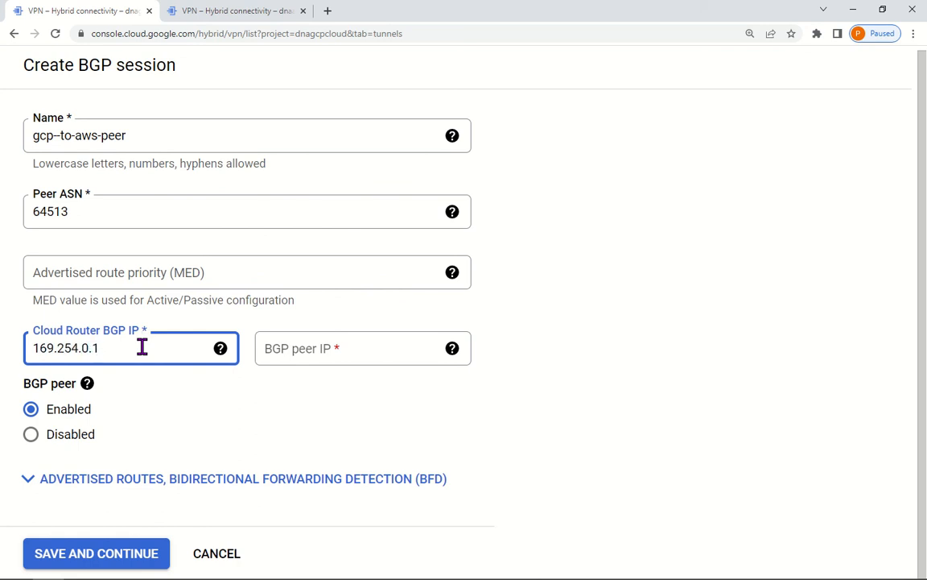
Step: Set peer IP 169.254.0.2 for gcp-to-aws-peer and save the first tunnel's BGP session
{"action": "left_click_drag", "start_coordinate": [141, 347], "coordinate": [12, 346]}
{"action": "key", "text": "ctrl+c"}
{"action": "left_click", "coordinate": [385, 356]}
{"action": "key", "text": "ctrl+v"}
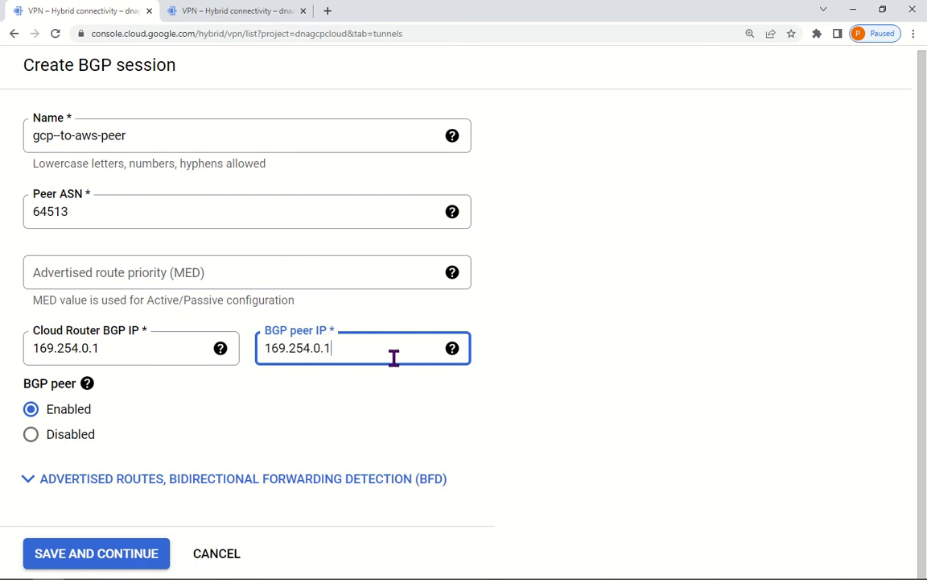
{"action": "key", "text": "BackSpace"}
{"action": "type", "text": "2"}
{"action": "left_click", "coordinate": [627, 410]}
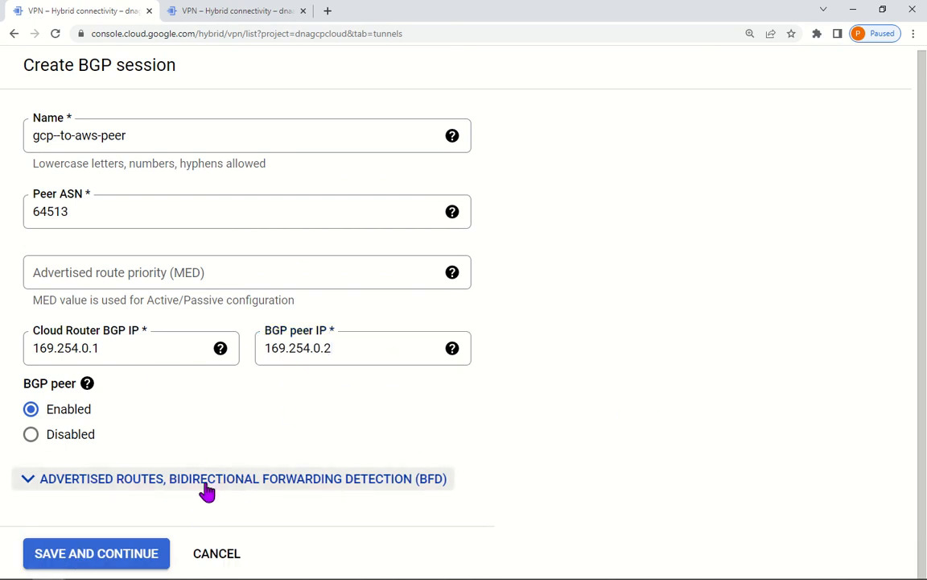
{"action": "left_click", "coordinate": [117, 568]}
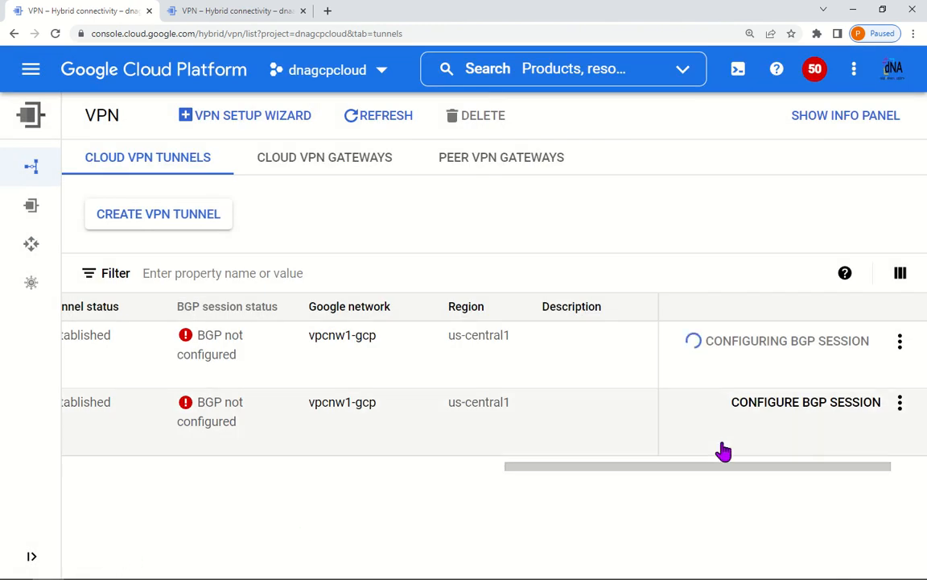
Step: Add the second tunnel's BGP session gcp-aws-peer-tunnel1: ASN 64513, IPs 169.254.0.5 and 169.254.0.6
{"action": "left_click", "coordinate": [809, 408]}
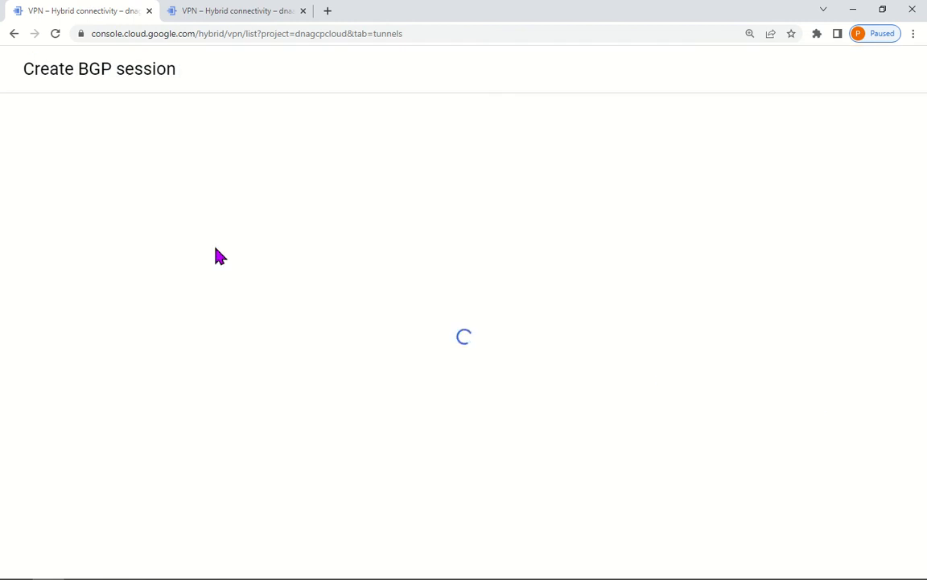
{"action": "left_click", "coordinate": [150, 138]}
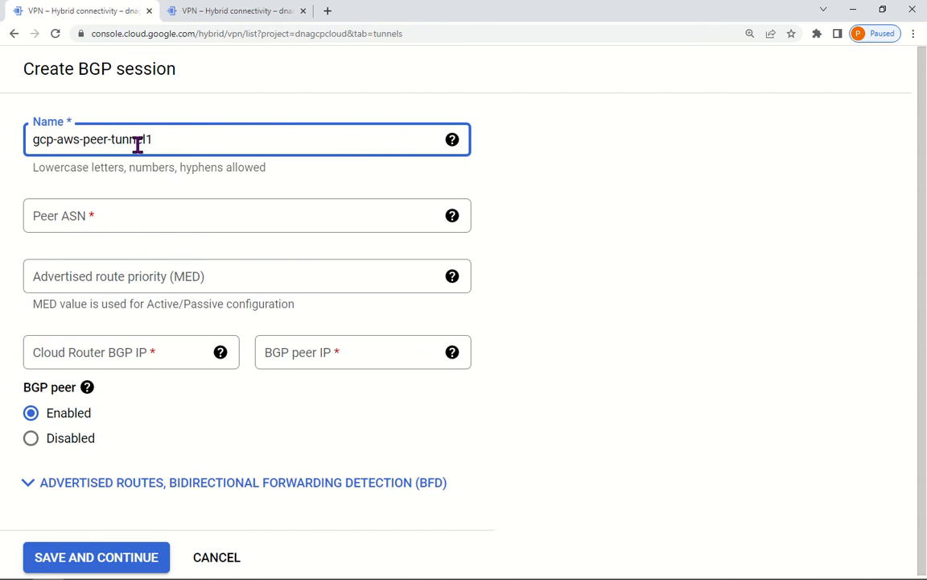
{"action": "left_click", "coordinate": [102, 216]}
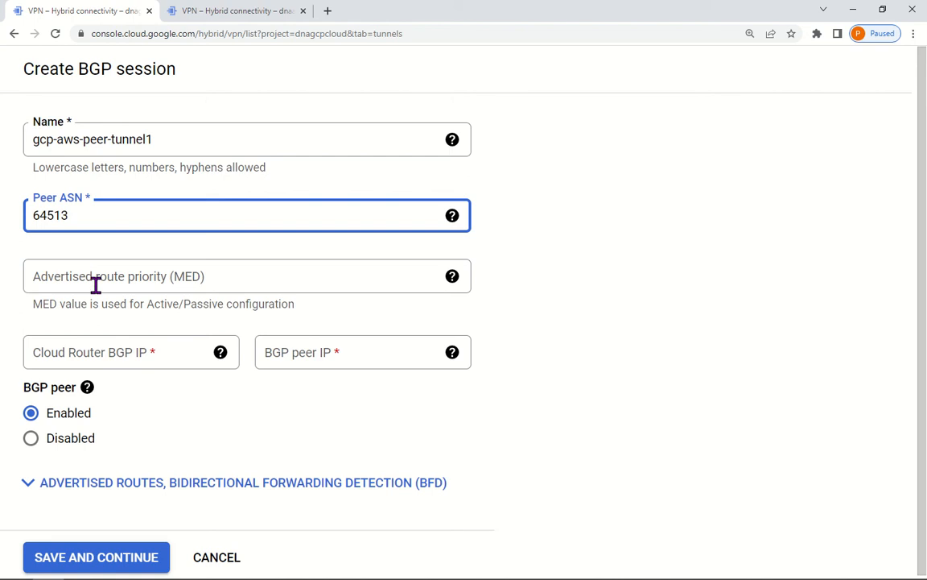
{"action": "left_click", "coordinate": [153, 357]}
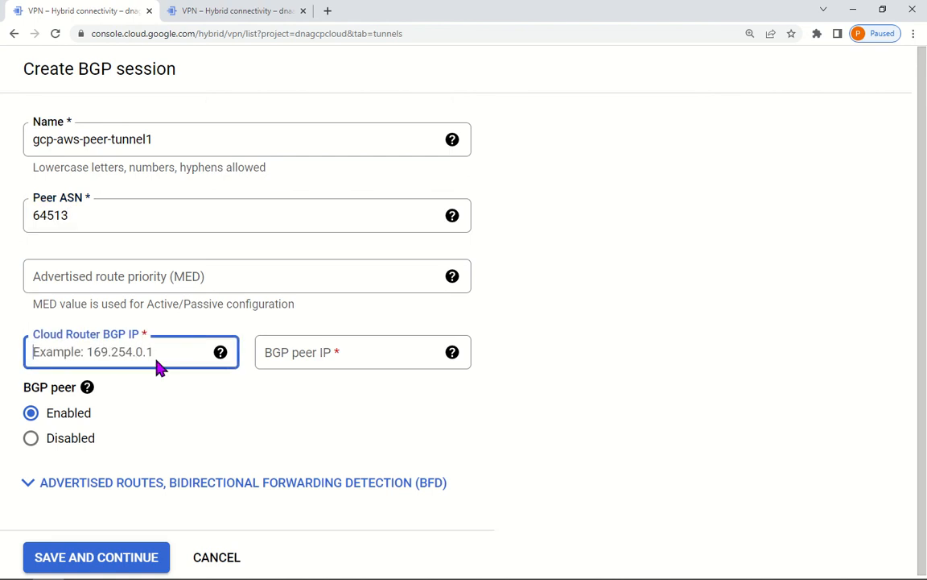
{"action": "type", "text": "169.254.0.5"}
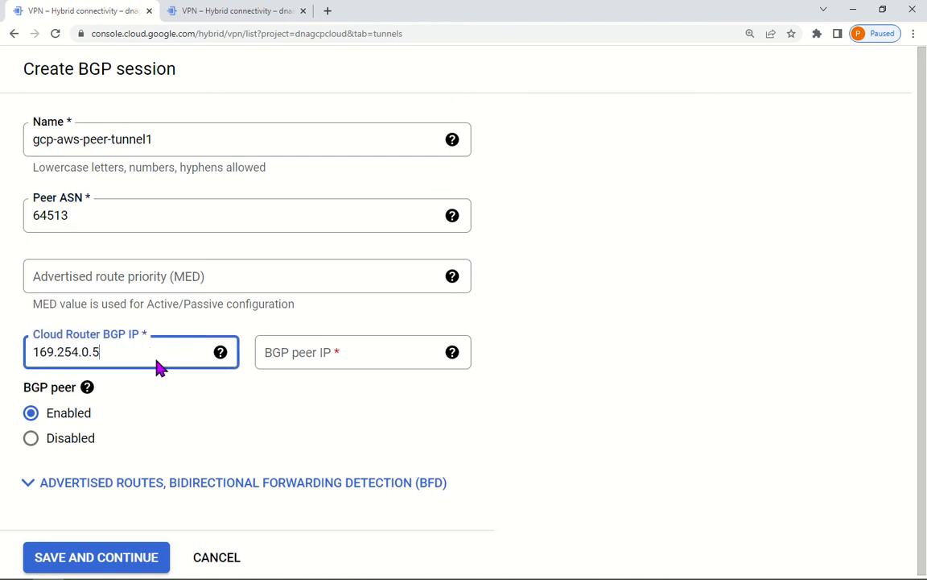
{"action": "key", "text": "ctrl+a"}
{"action": "key", "text": "ctrl+c"}
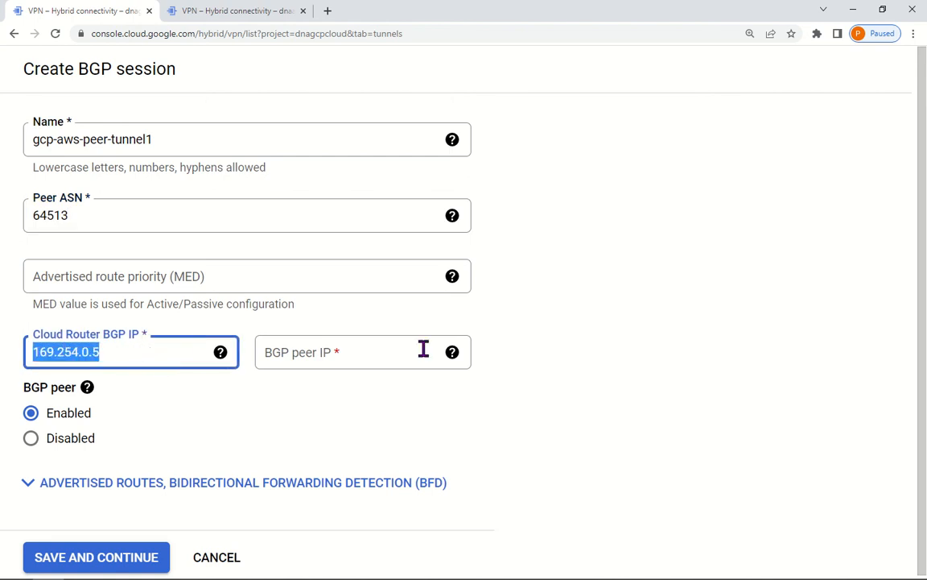
{"action": "left_click", "coordinate": [348, 359]}
{"action": "key", "text": "ctrl+v"}
{"action": "key", "text": "BackSpace"}
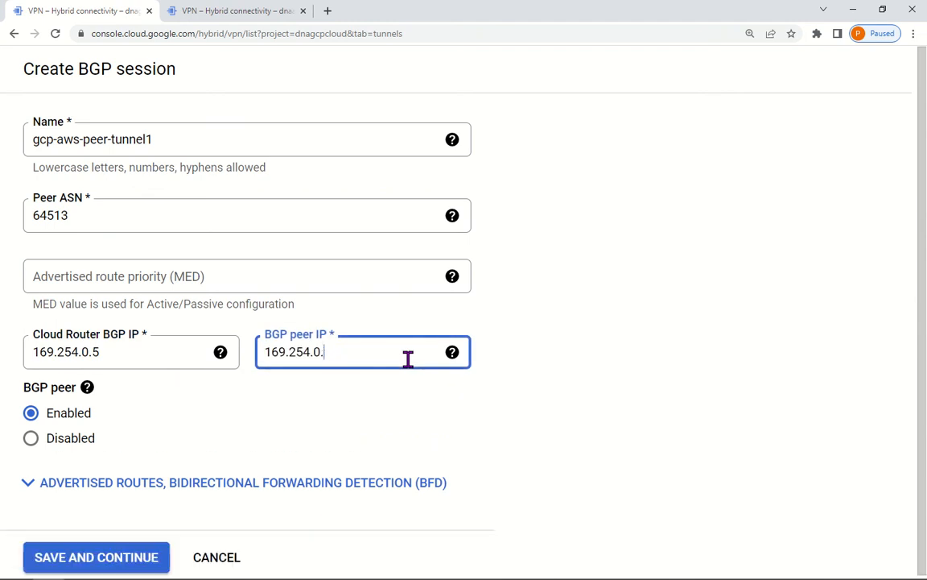
{"action": "left_click", "coordinate": [66, 559]}
{"action": "mouse_move", "coordinate": [714, 496]}
{"action": "left_mouse_down"}
{"action": "mouse_move", "coordinate": [312, 496]}
{"action": "mouse_move", "coordinate": [721, 499]}
{"action": "left_mouse_up"}
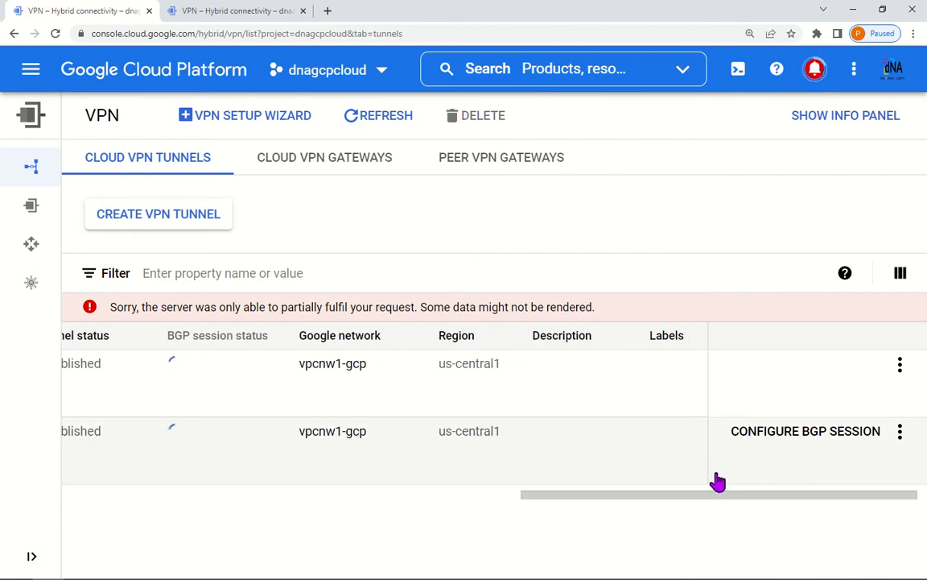
Step: In dnaawscloud, start the first tunnel's BGP session as-to-gcp-bgp-peer with peer ASN 64512
{"action": "left_click", "coordinate": [272, 15]}
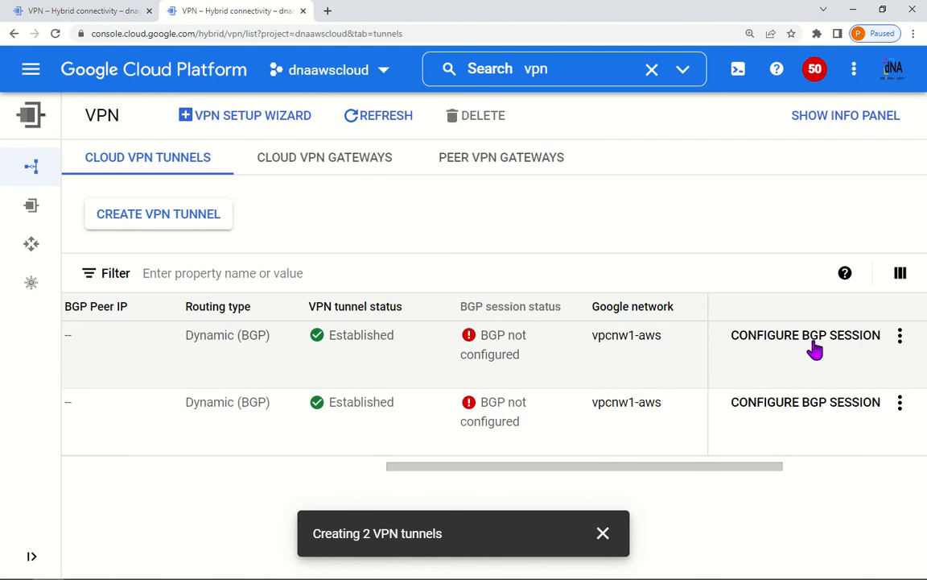
{"action": "left_click", "coordinate": [823, 341]}
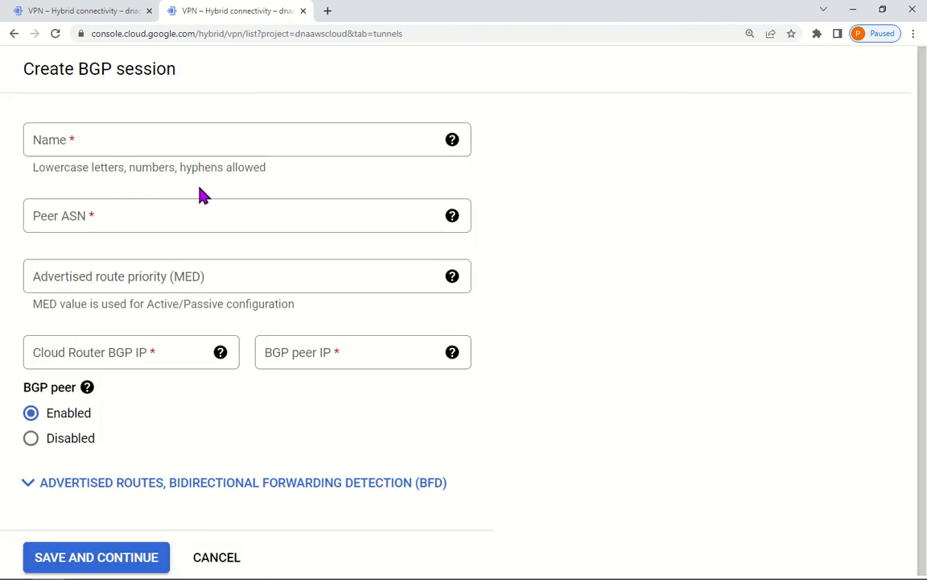
{"action": "left_click", "coordinate": [130, 142]}
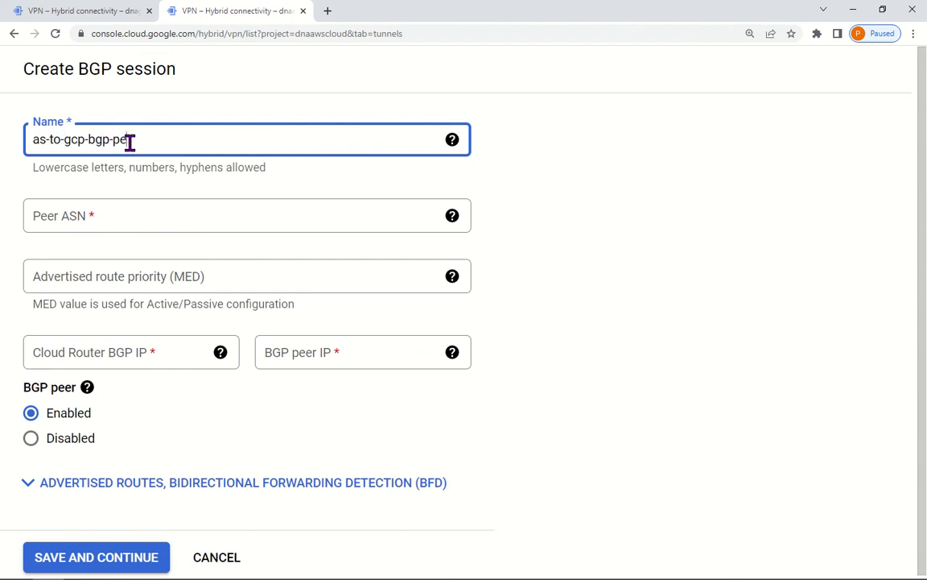
{"action": "left_click", "coordinate": [116, 216]}
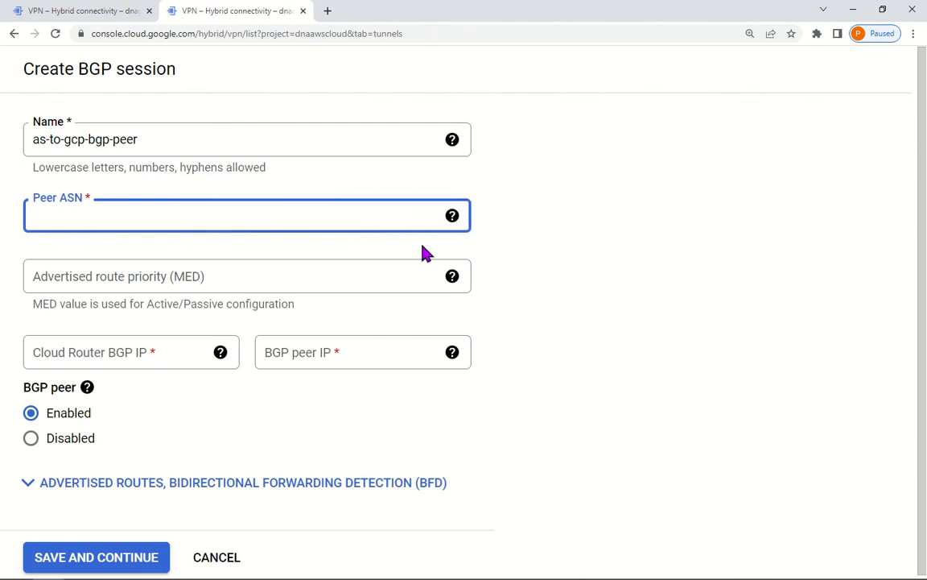
{"action": "key", "text": "alt+Tab"}
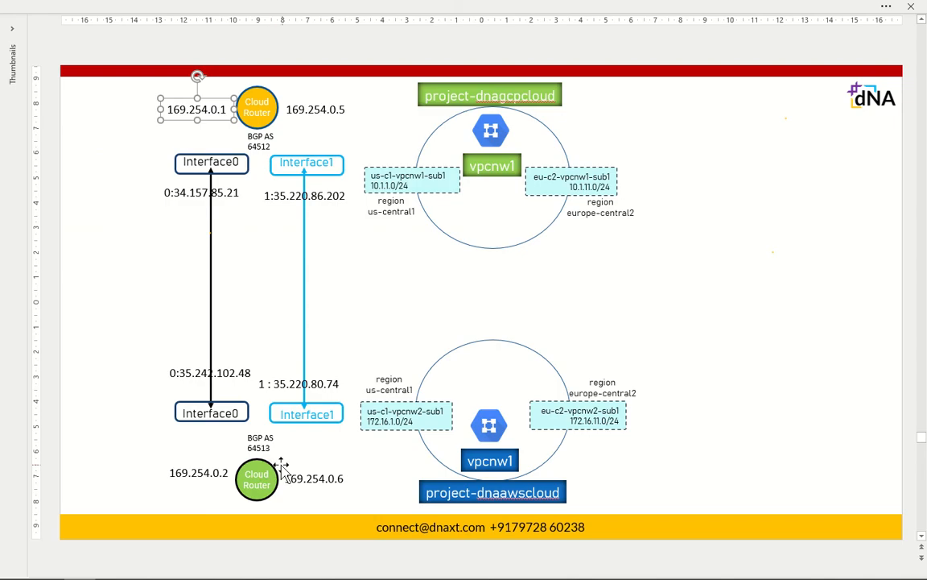
{"action": "left_click_drag", "start_coordinate": [97, 418], "coordinate": [724, 492]}
{"action": "left_click", "coordinate": [337, 325]}
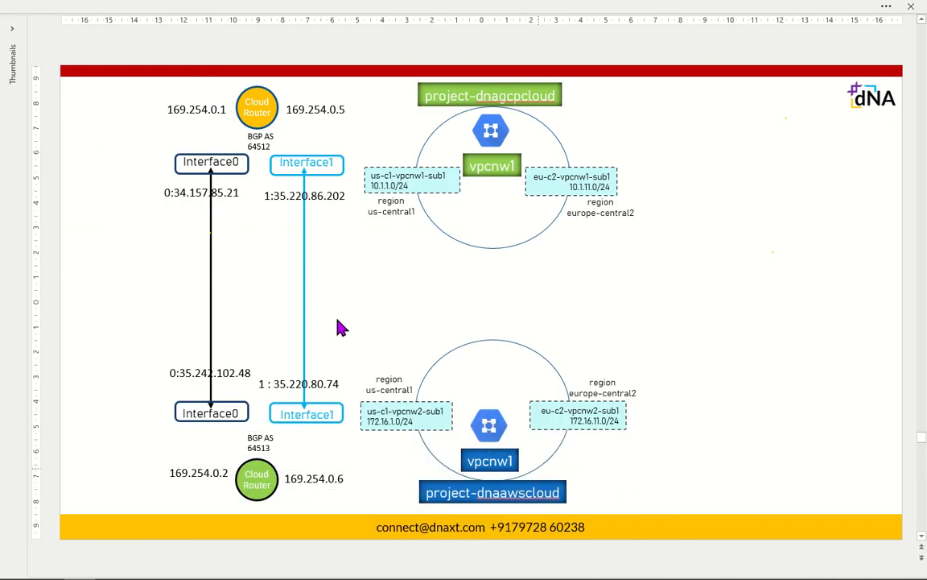
{"action": "key", "text": "alt+Tab"}
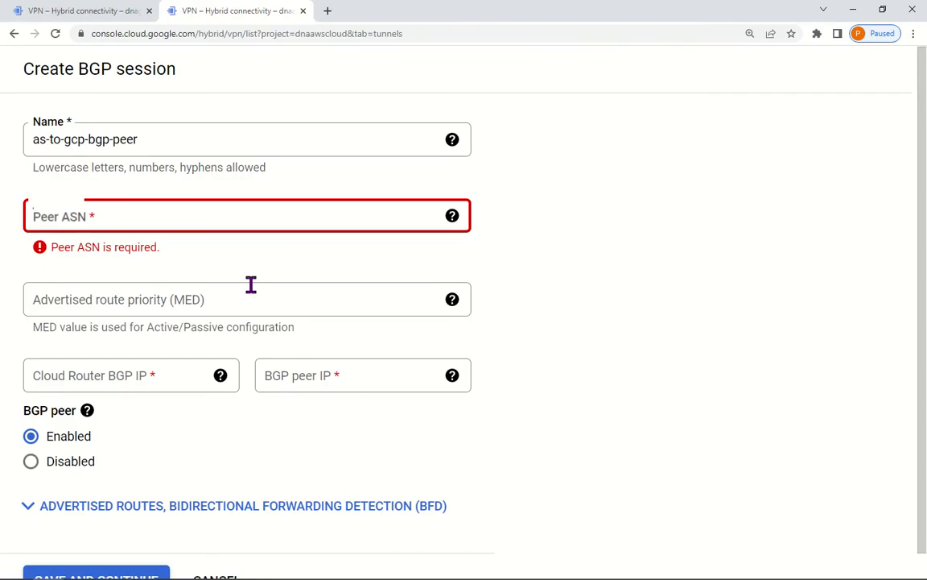
{"action": "left_click", "coordinate": [134, 227]}
{"action": "type", "text": "64512"}
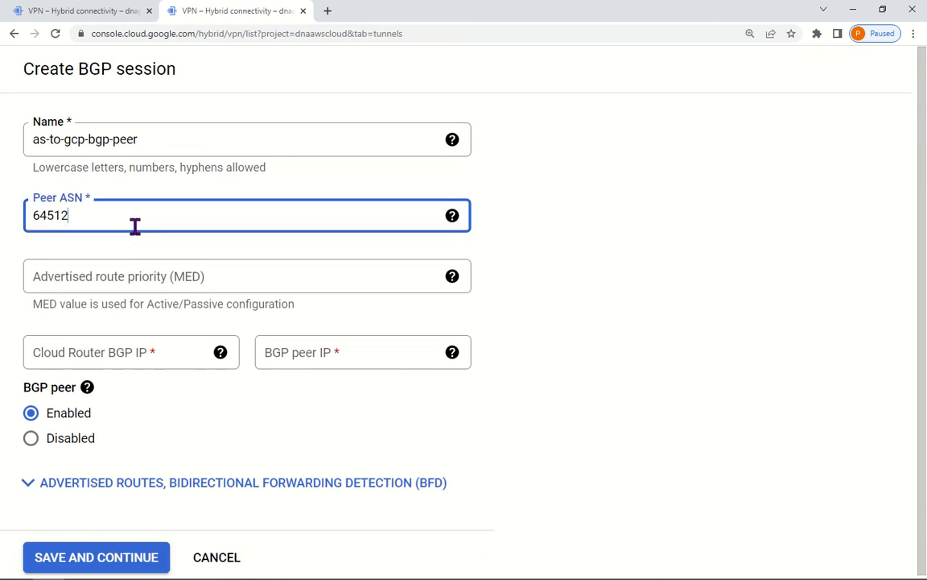
Step: Set Cloud Router BGP IP 169.254.0.2 and peer IP 169.254.0.1, then save the session
{"action": "left_click", "coordinate": [146, 352]}
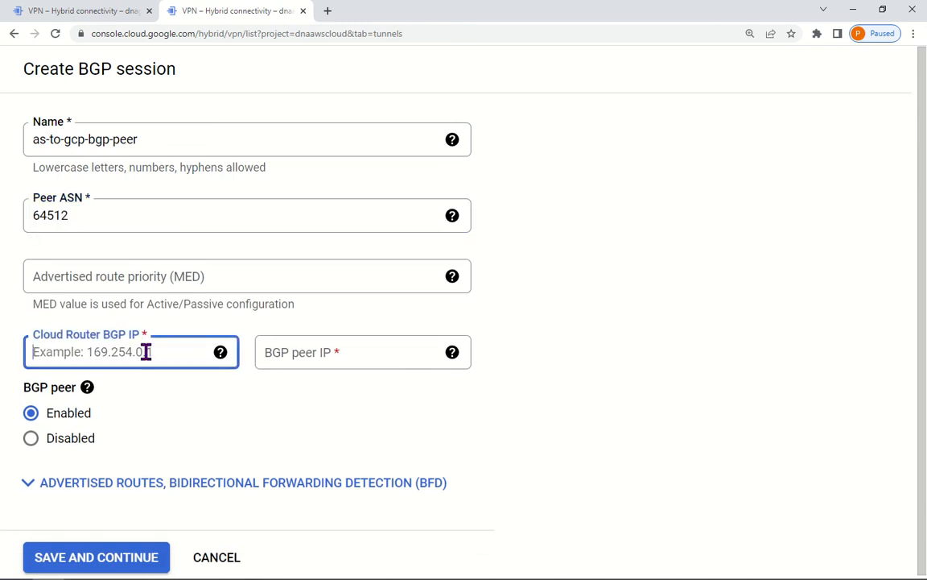
{"action": "type", "text": "169.254.0.2"}
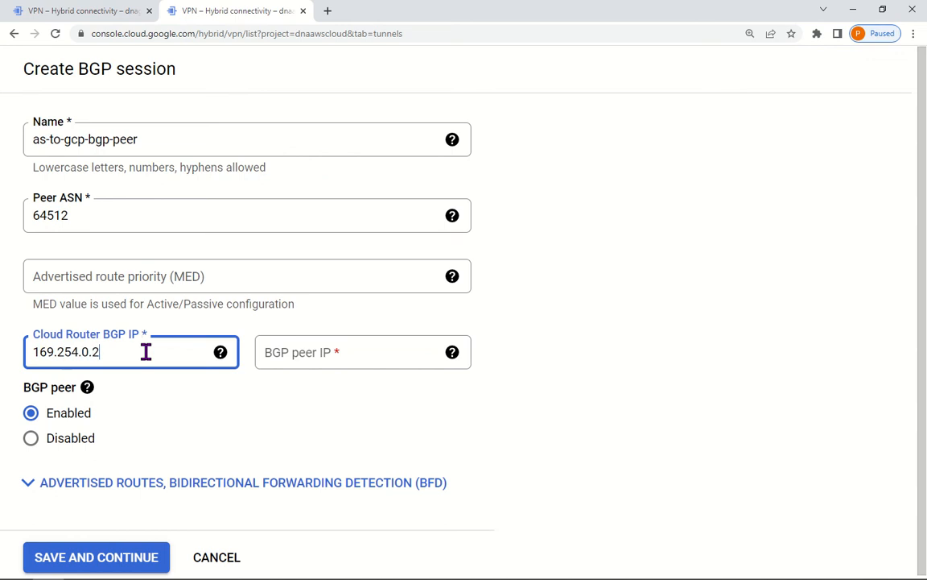
{"action": "left_click_drag", "start_coordinate": [128, 346], "coordinate": [32, 351]}
{"action": "key", "text": "ctrl+c"}
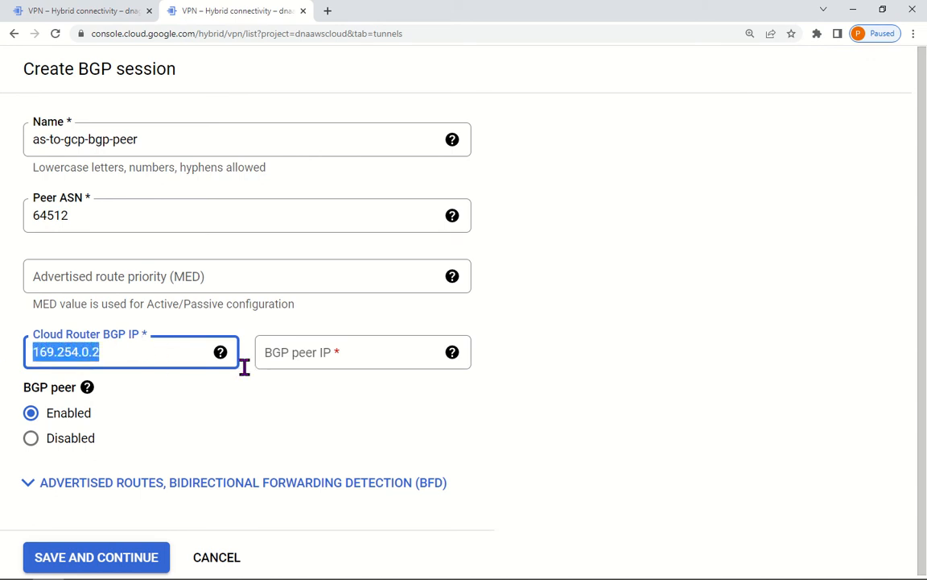
{"action": "left_click", "coordinate": [326, 356]}
{"action": "key", "text": "ctrl+v"}
{"action": "key", "text": "BackSpace"}
{"action": "type", "text": "1"}
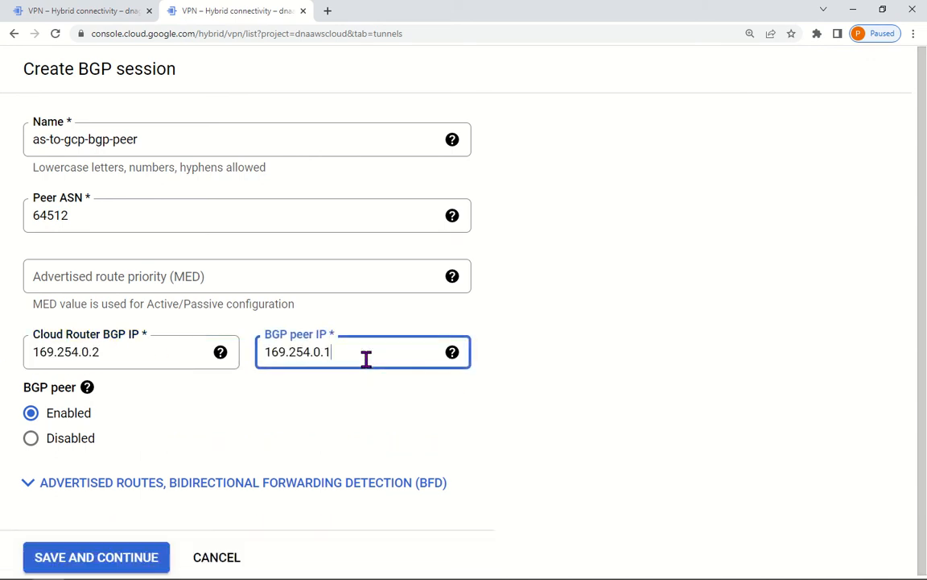
{"action": "left_click", "coordinate": [76, 557]}
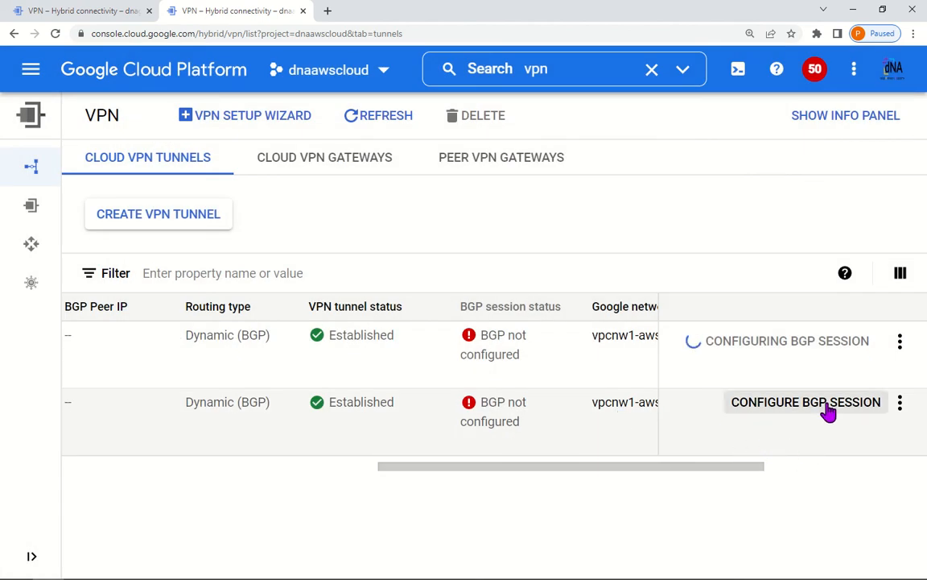
Step: Start the second dnaawscloud tunnel's BGP session, naming it aws-to-gcp-bgp-peer
{"action": "left_click", "coordinate": [829, 411]}
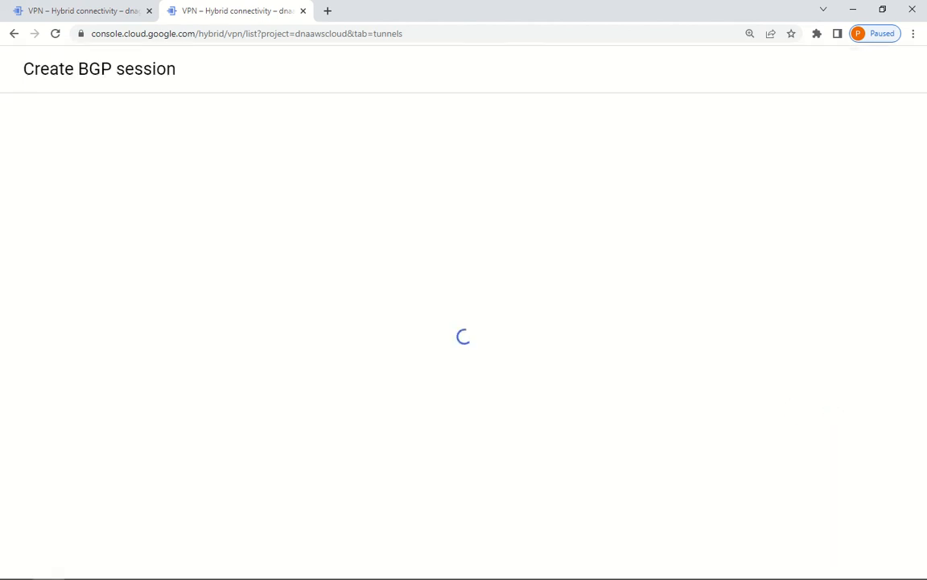
{"action": "left_click", "coordinate": [190, 143]}
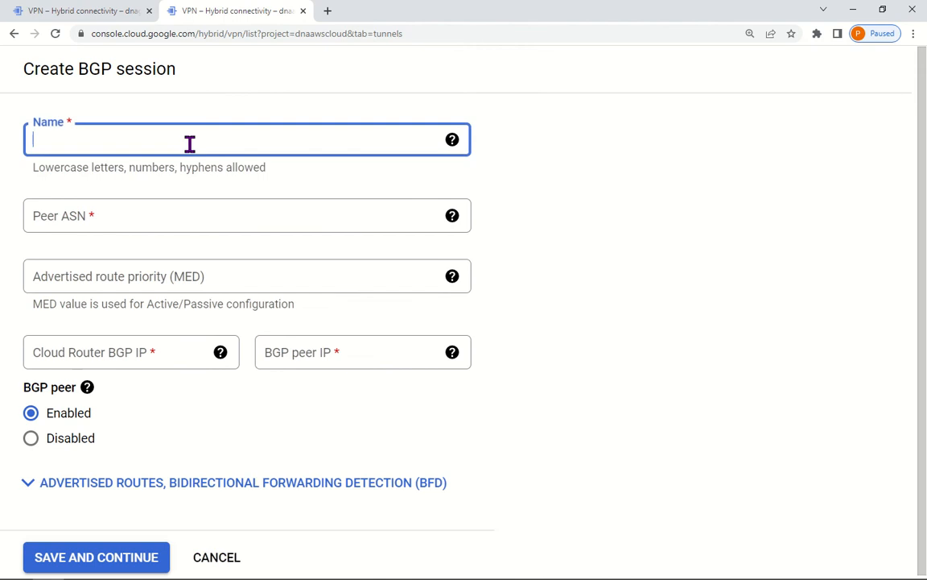
{"action": "type", "text": "aws-to-gcp-"}
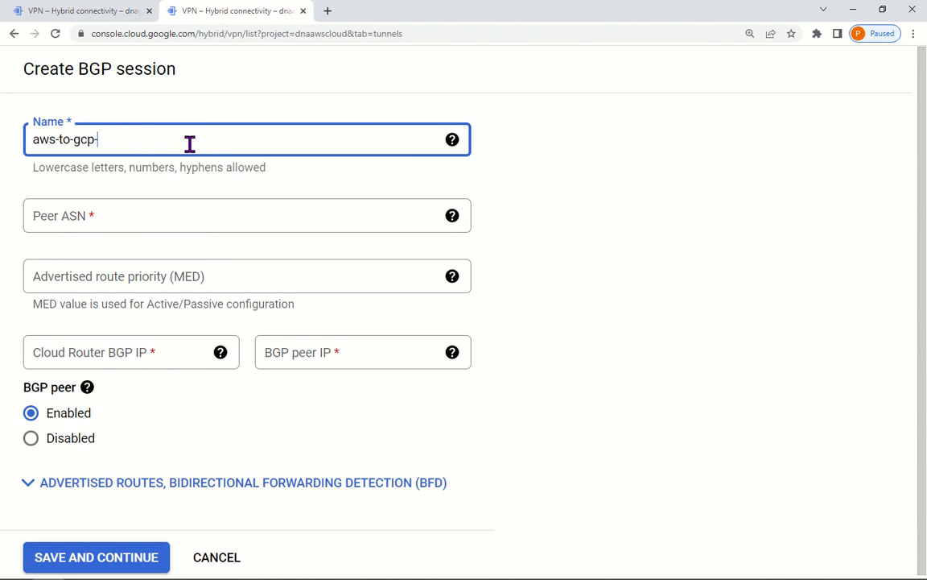
{"action": "type", "text": "bgp-peer"}
{"action": "left_click", "coordinate": [117, 218]}
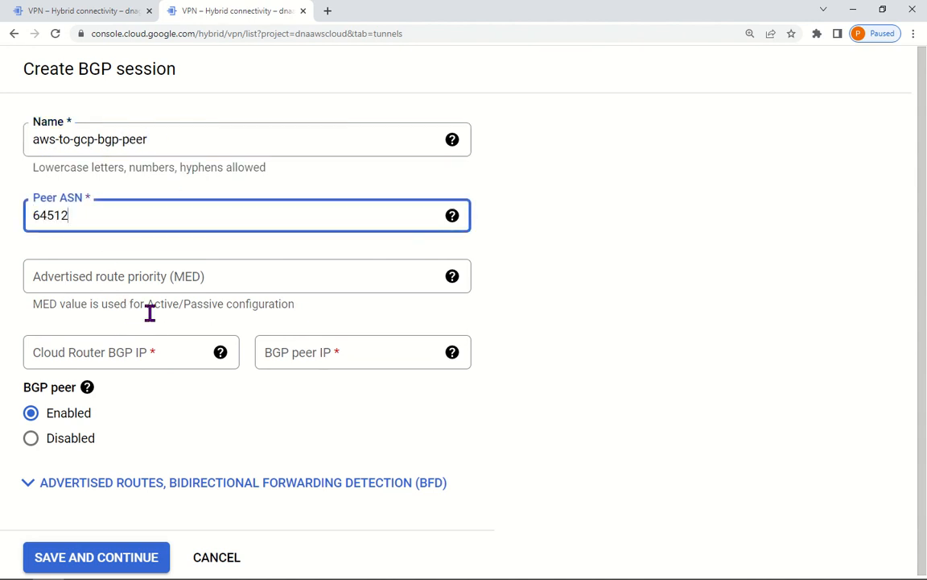
Step: Copy the 169.254.0.5 address from the network diagram into the Cloud Router BGP IP
{"action": "left_click", "coordinate": [134, 347]}
{"action": "key", "text": "alt+Tab"}
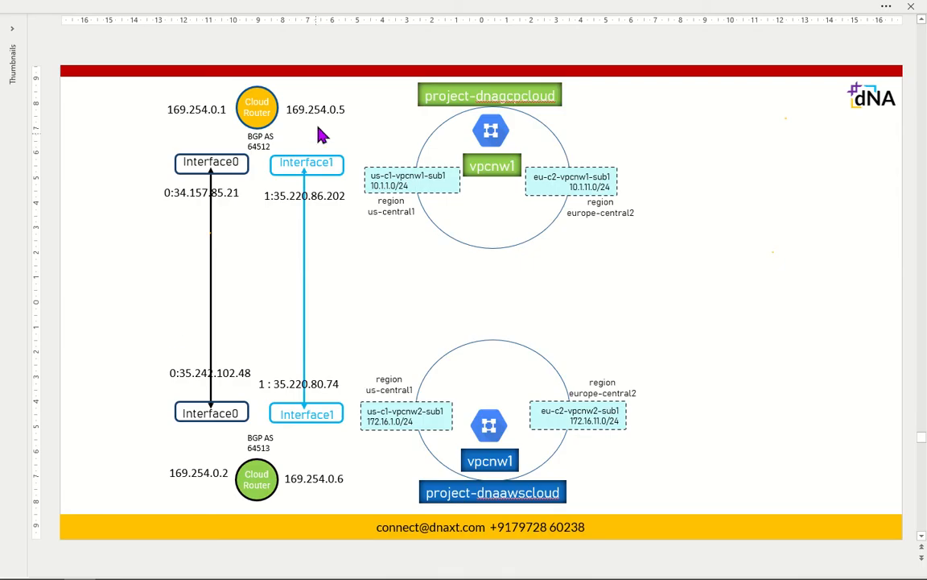
{"action": "left_click", "coordinate": [328, 118]}
{"action": "double_click", "coordinate": [331, 119]}
{"action": "left_click_drag", "start_coordinate": [334, 122], "coordinate": [329, 123]}
{"action": "key", "text": "alt+Tab"}
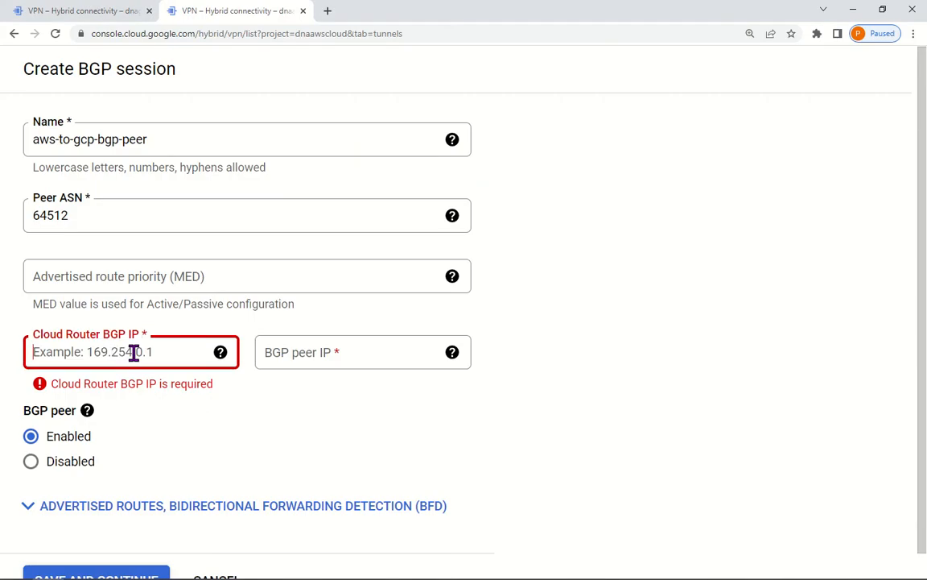
{"action": "key", "text": "ctrl+v"}
{"action": "key", "text": "BackSpace"}
{"action": "type", "text": "5"}
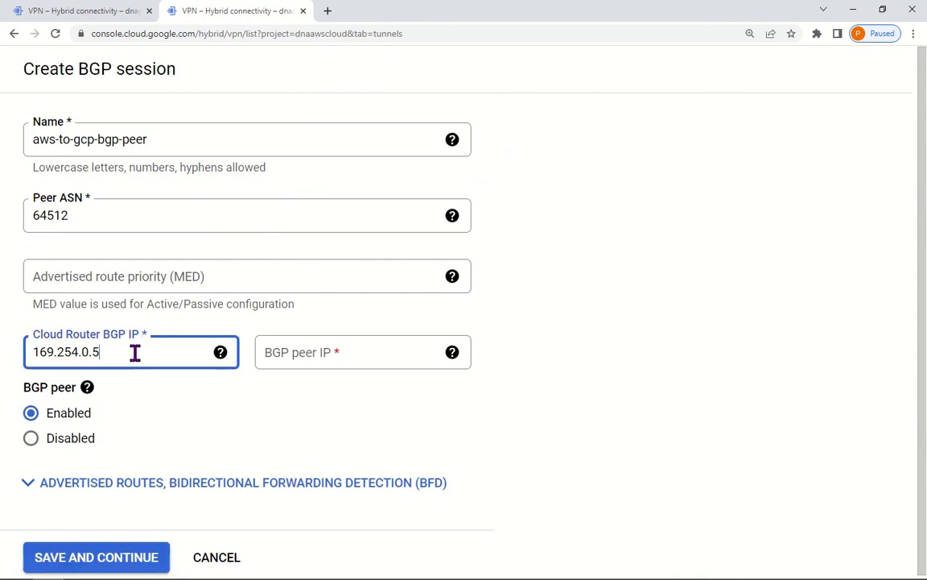
Step: Correct the addresses to router IP 169.254.0.6 and peer IP 169.254.0.5, then save
{"action": "left_click", "coordinate": [362, 353]}
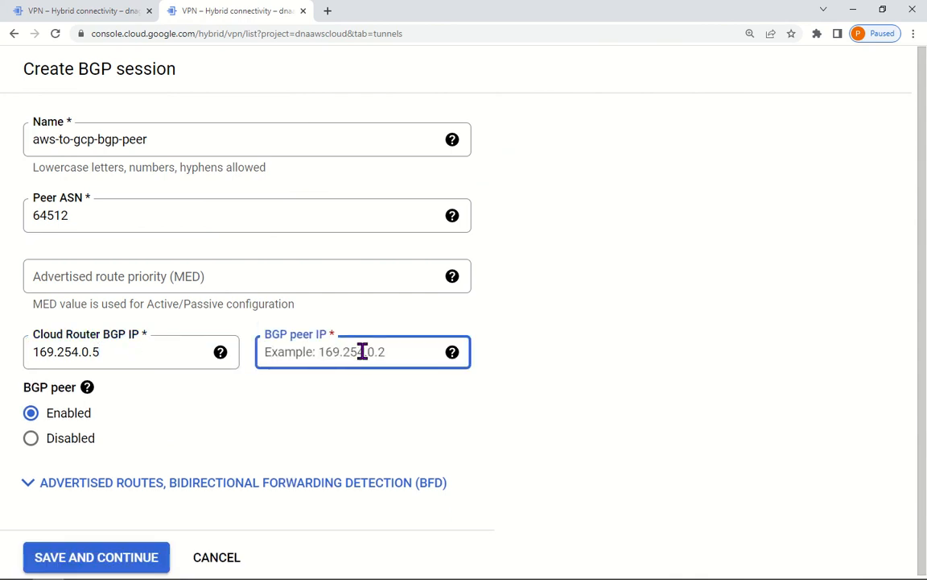
{"action": "key", "text": "ctrl+v"}
{"action": "left_click", "coordinate": [140, 354]}
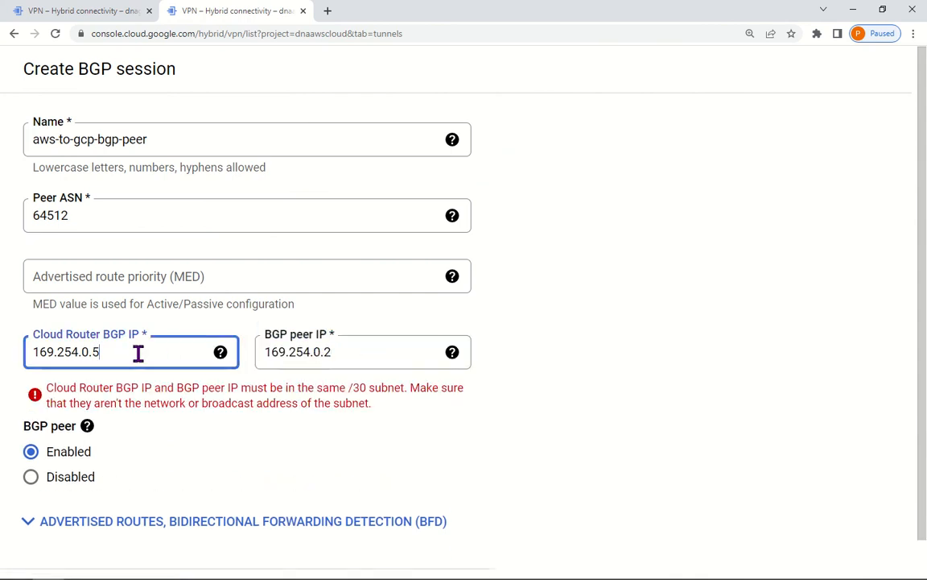
{"action": "key", "text": "BackSpace"}
{"action": "type", "text": "6"}
{"action": "left_click", "coordinate": [357, 353]}
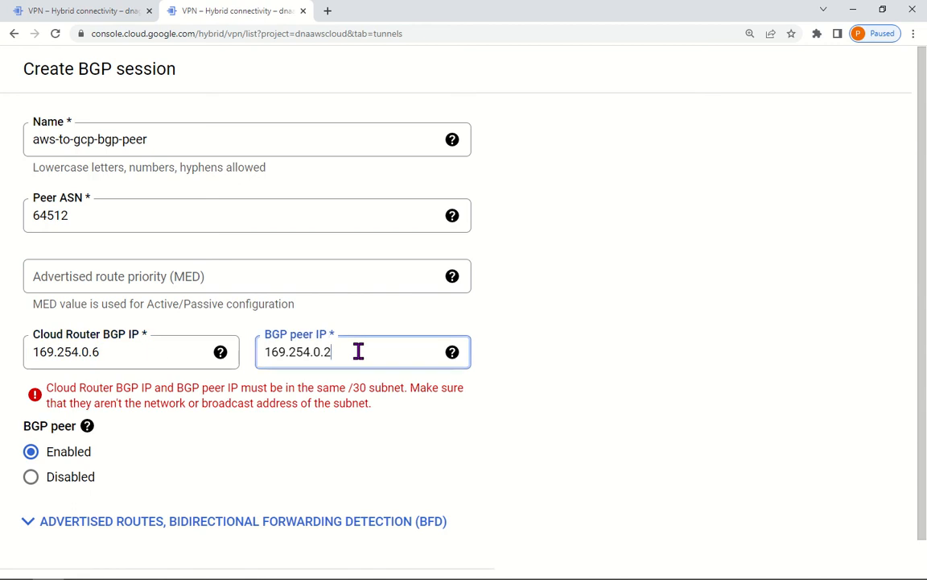
{"action": "key", "text": "BackSpace"}
{"action": "type", "text": "5"}
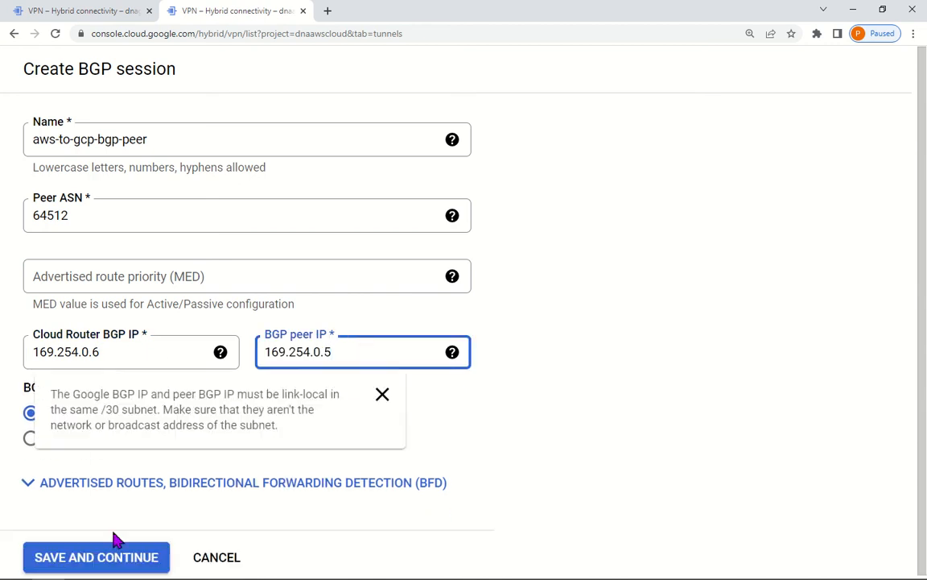
{"action": "left_click", "coordinate": [109, 557]}
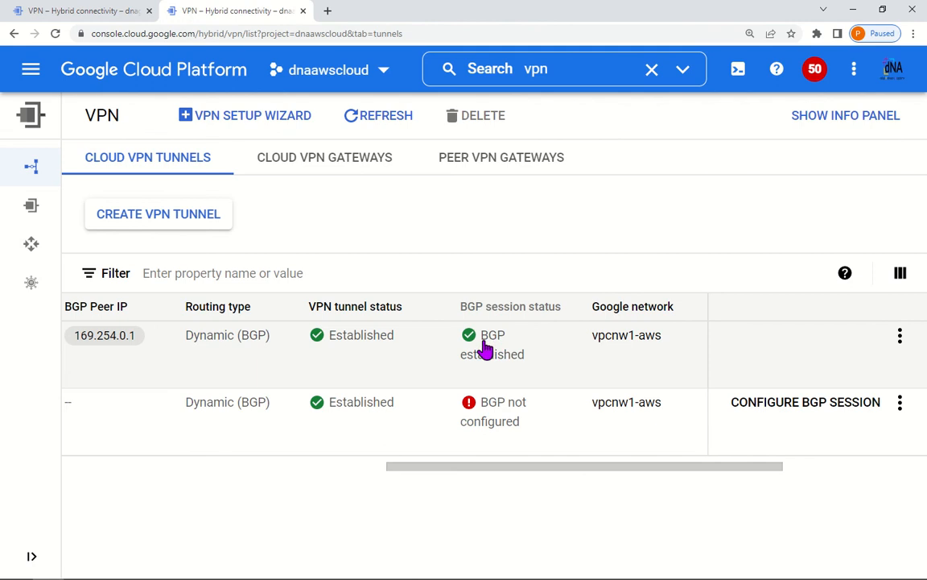
Step: Check dnaawscloud tunnels' BGP status, then refresh dnagcpcloud's tunnels to confirm BGP established
{"action": "left_click_drag", "start_coordinate": [644, 475], "coordinate": [674, 473]}
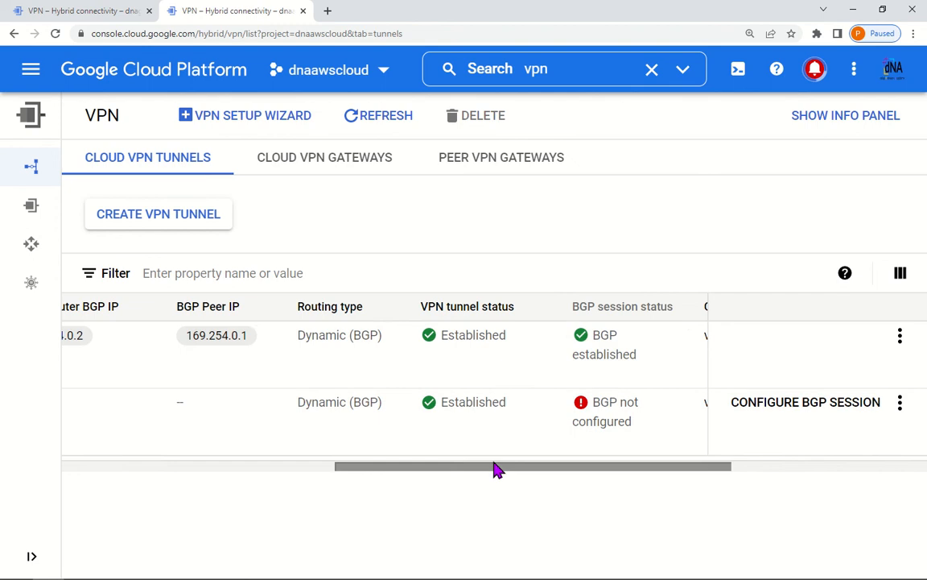
{"action": "left_click_drag", "start_coordinate": [496, 470], "coordinate": [532, 474]}
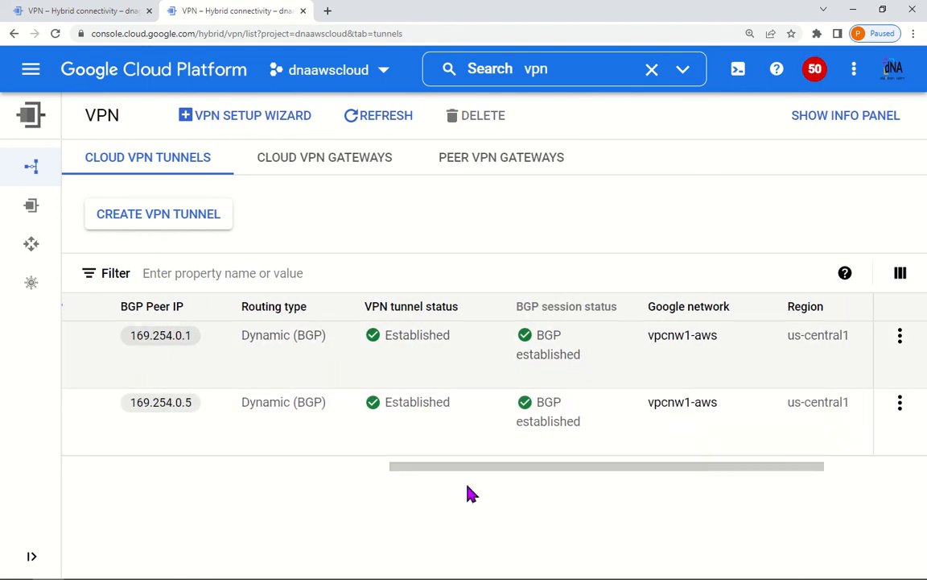
{"action": "mouse_move", "coordinate": [514, 472]}
{"action": "left_mouse_down"}
{"action": "mouse_move", "coordinate": [157, 471]}
{"action": "mouse_move", "coordinate": [473, 472]}
{"action": "mouse_move", "coordinate": [524, 462]}
{"action": "left_mouse_up"}
{"action": "left_click", "coordinate": [80, 11]}
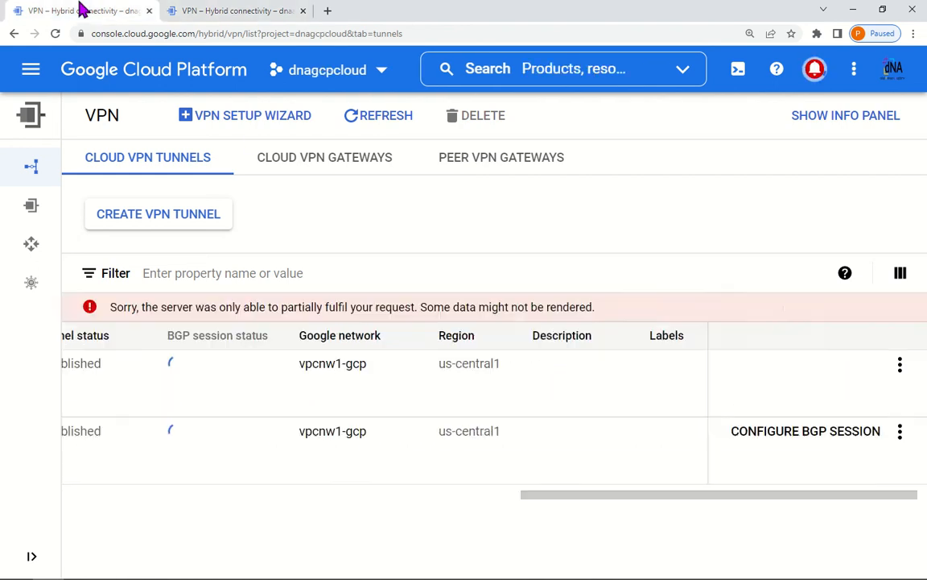
{"action": "left_click", "coordinate": [385, 117]}
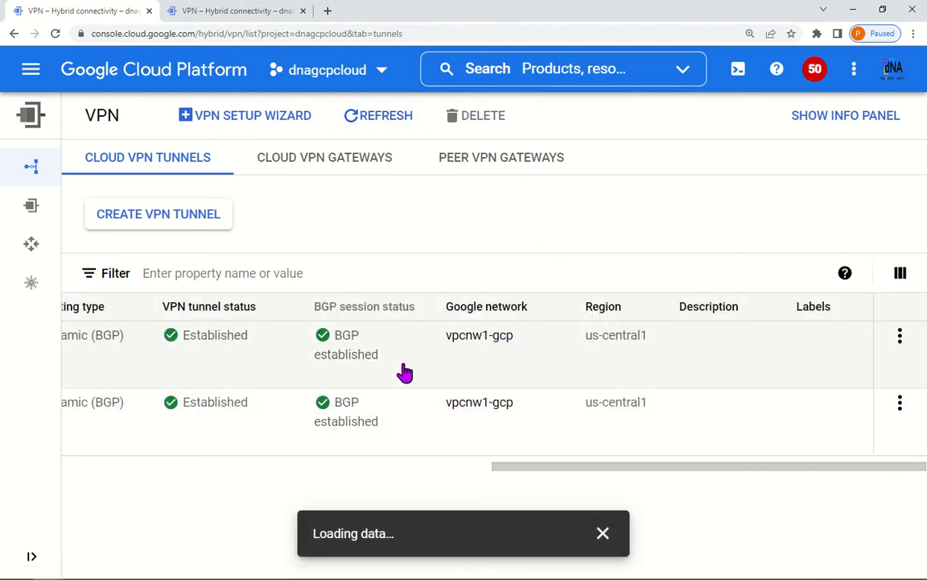
{"action": "left_click", "coordinate": [585, 69]}
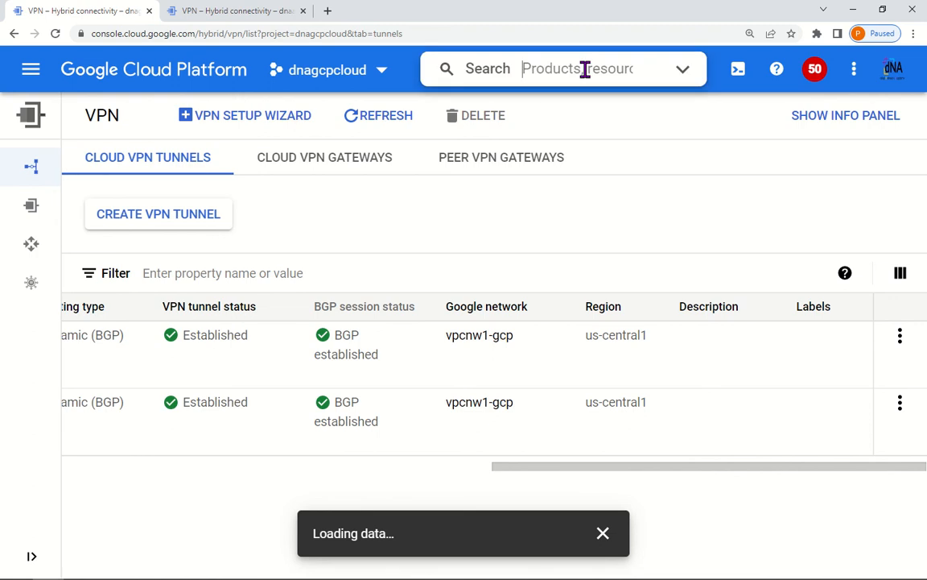
Step: Open vpcnw1-gcp's routes and highlight the two dynamic 172.16.1.0/24 routes
{"action": "type", "text": "vpc"}
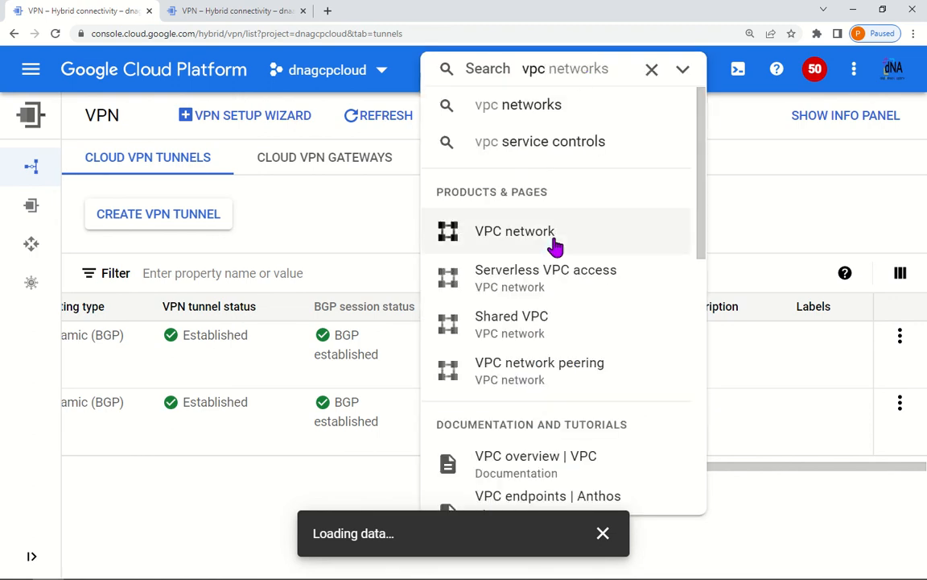
{"action": "left_click", "coordinate": [552, 241]}
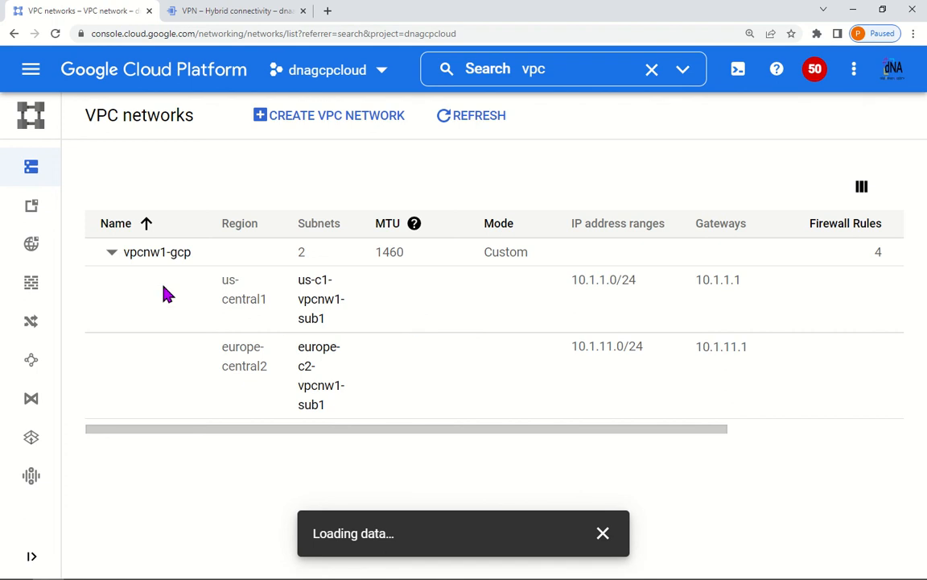
{"action": "left_click", "coordinate": [158, 255]}
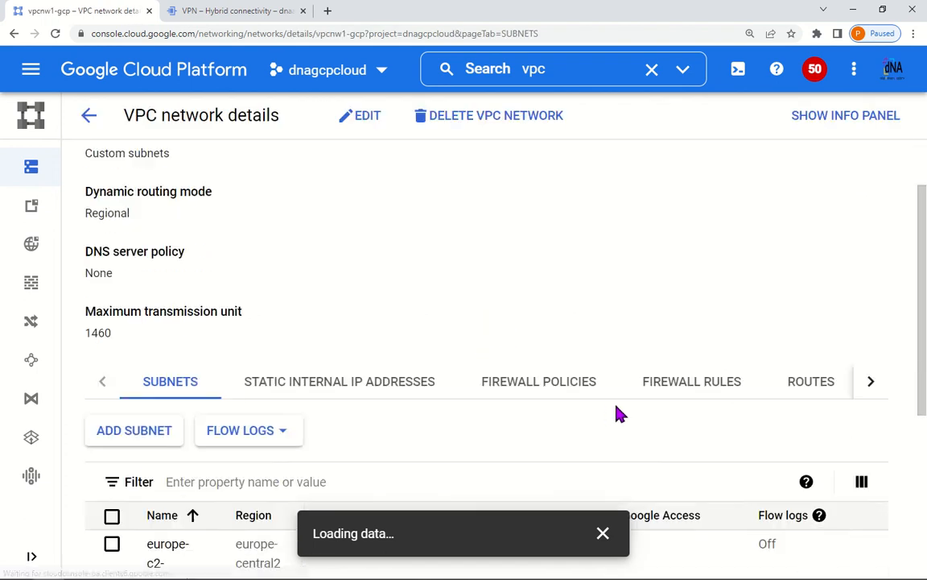
{"action": "left_click", "coordinate": [809, 212]}
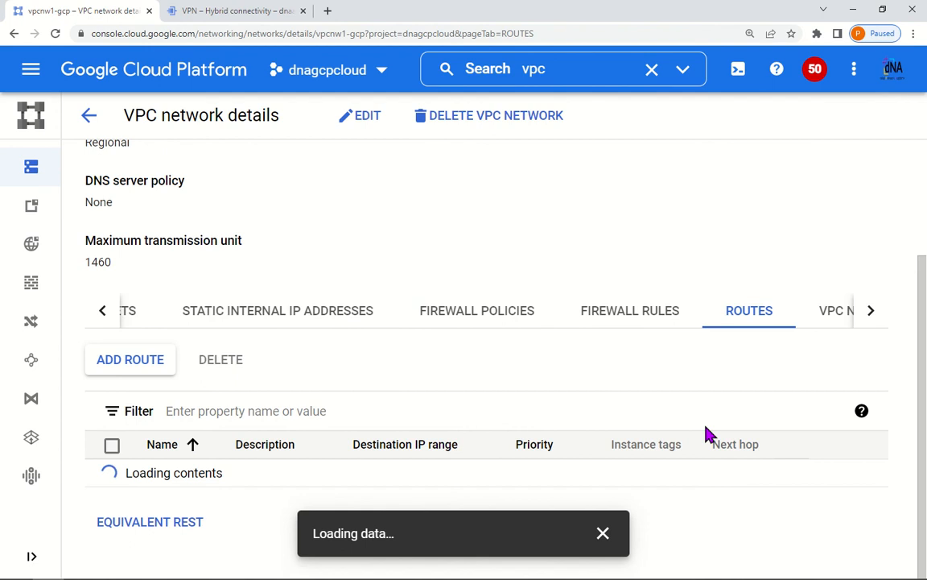
{"action": "scroll", "coordinate": [706, 435], "scroll_direction": "down", "scroll_amount": 3}
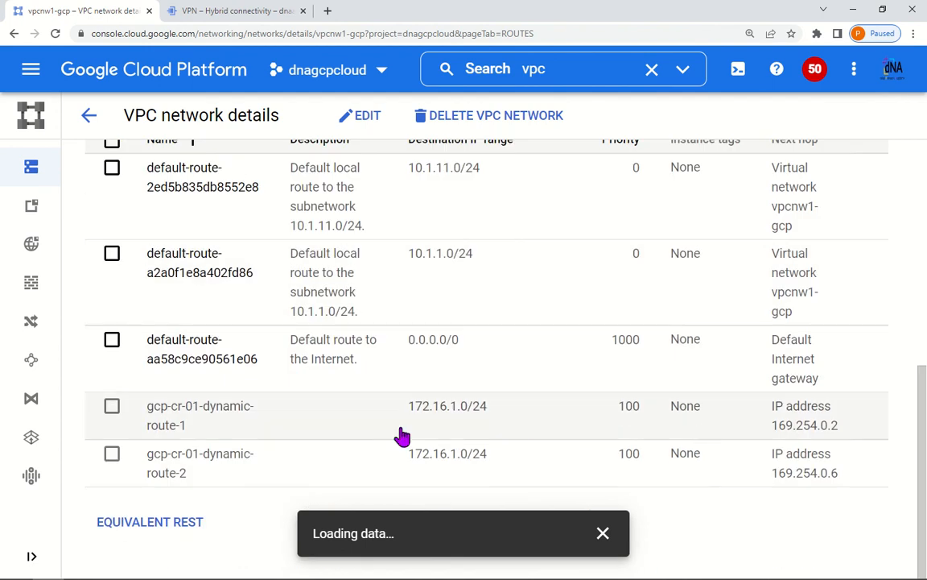
{"action": "left_click_drag", "start_coordinate": [404, 420], "coordinate": [494, 422]}
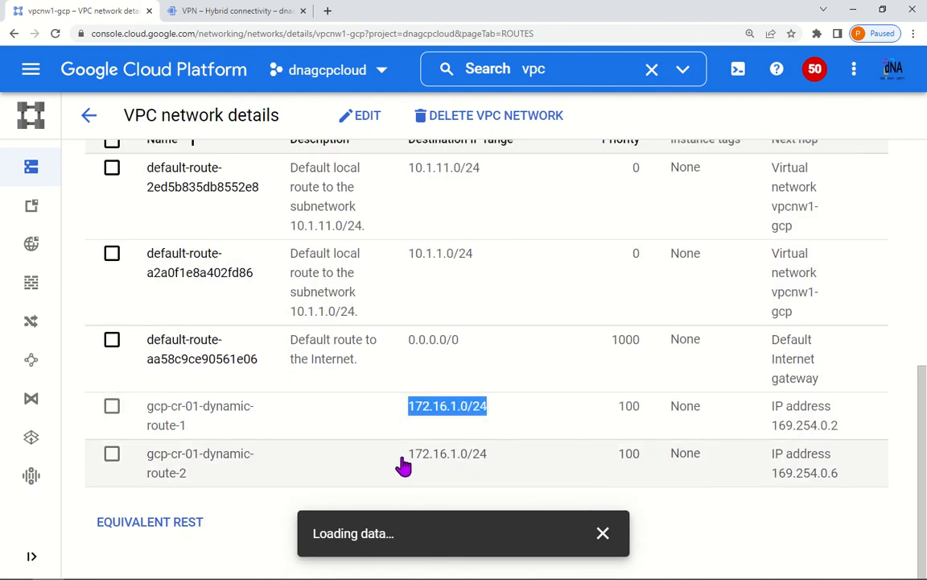
{"action": "left_click_drag", "start_coordinate": [403, 465], "coordinate": [522, 459]}
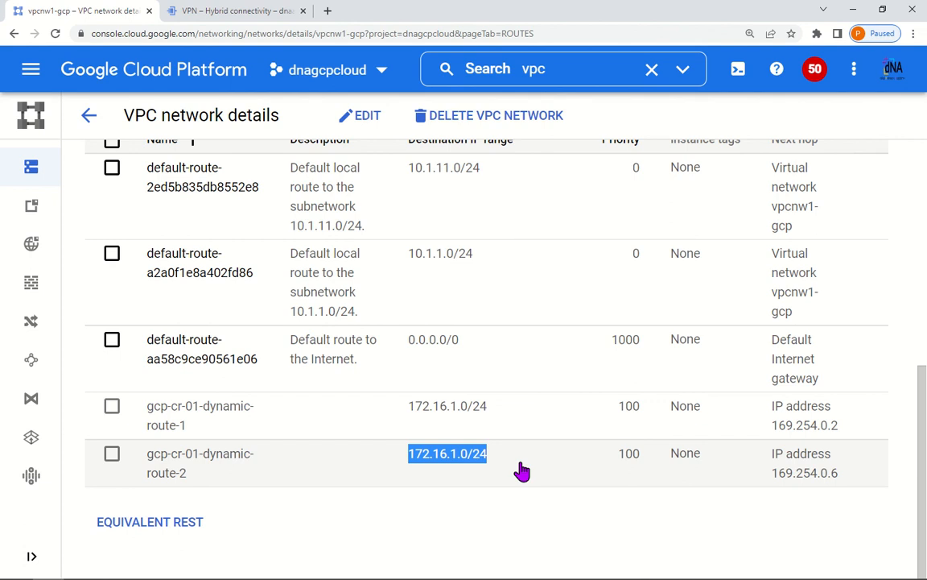
{"action": "left_click_drag", "start_coordinate": [187, 425], "coordinate": [171, 429]}
{"action": "left_click_drag", "start_coordinate": [195, 475], "coordinate": [170, 475]}
{"action": "key", "text": "alt+Tab"}
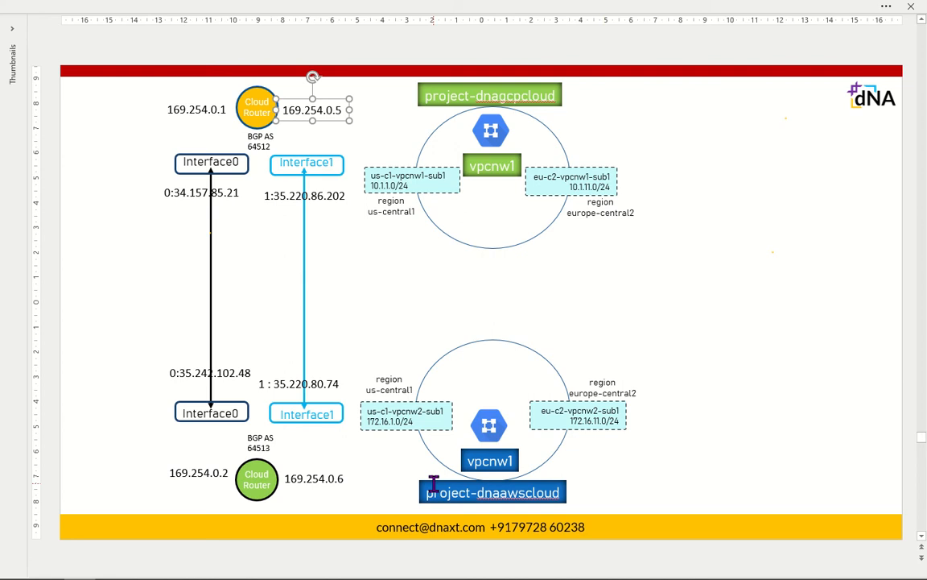
Step: Point out the eu-c2-vpcnw2-sub1, us-c1-vpcnw1-sub1 and us-c1-vpcnw2-sub1 subnet boxes on the diagram
{"action": "left_click", "coordinate": [605, 426]}
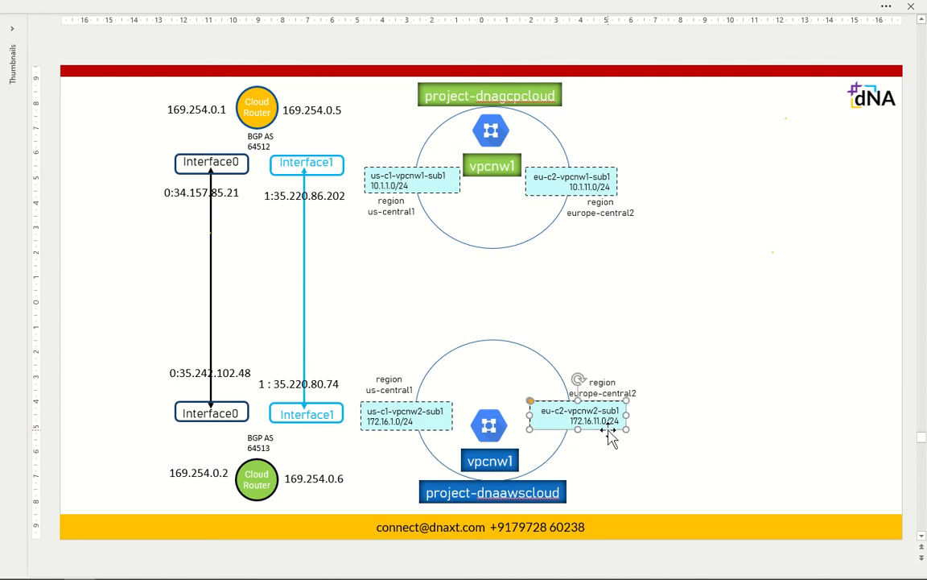
{"action": "left_click", "coordinate": [417, 167]}
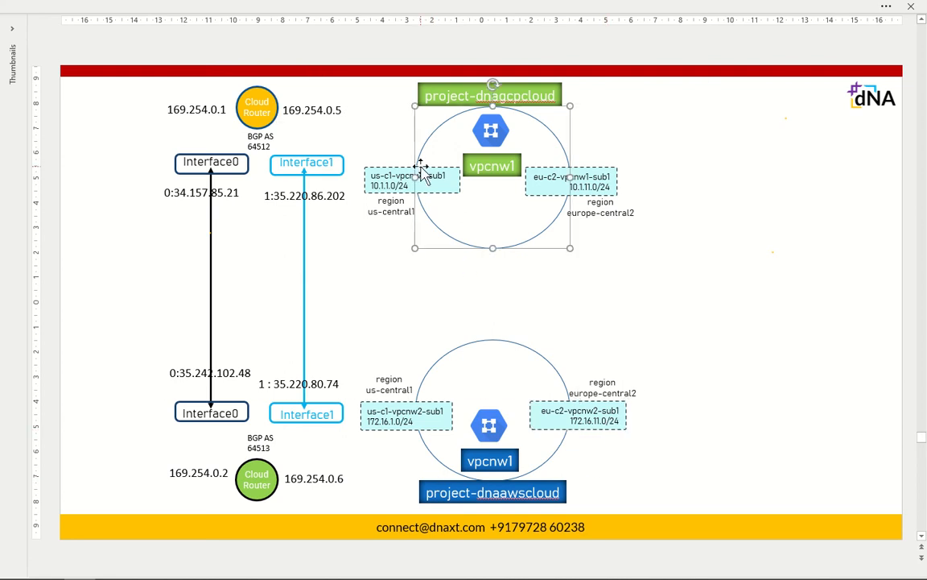
{"action": "left_click", "coordinate": [378, 172]}
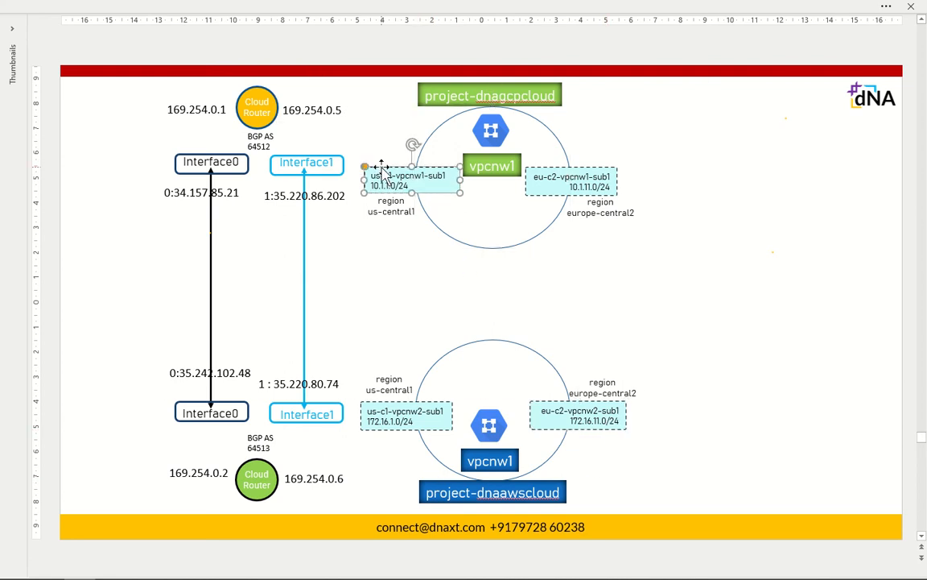
{"action": "left_click", "coordinate": [413, 407]}
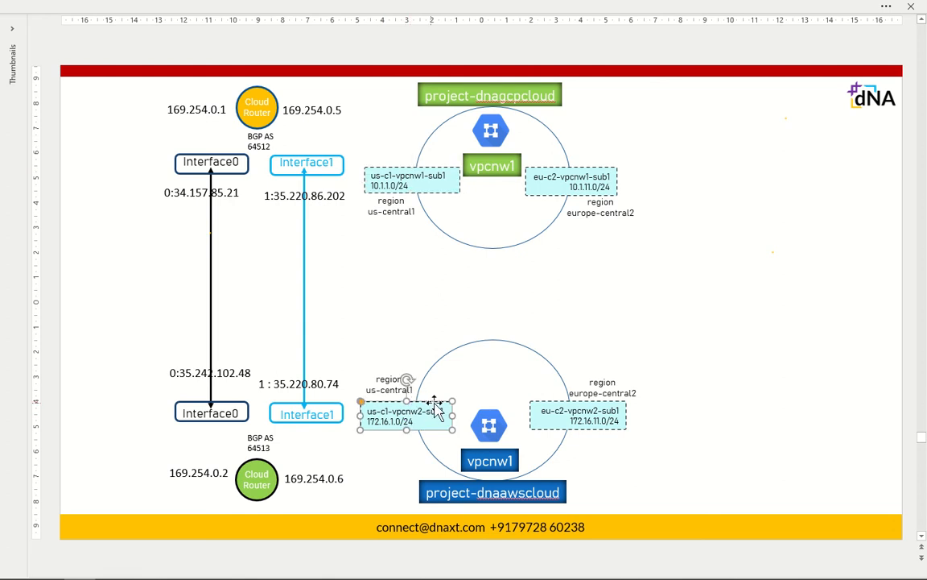
{"action": "left_click", "coordinate": [660, 417]}
Step: Note vpcnw1-gcp's Regional dynamic routing mode, then view dnaawscloud's tunnels with BGP established
{"action": "key", "text": "alt+Tab"}
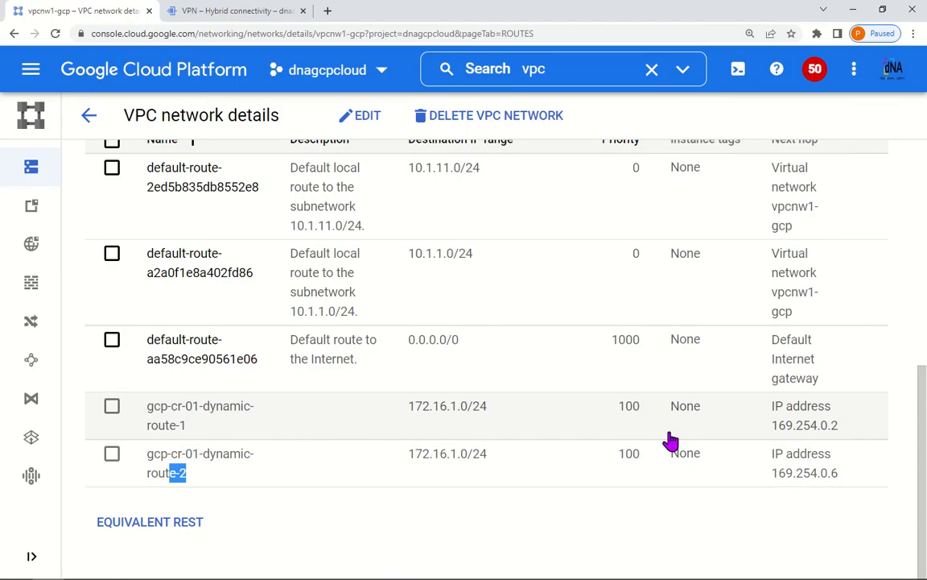
{"action": "scroll", "coordinate": [242, 407], "scroll_direction": "up", "scroll_amount": 10}
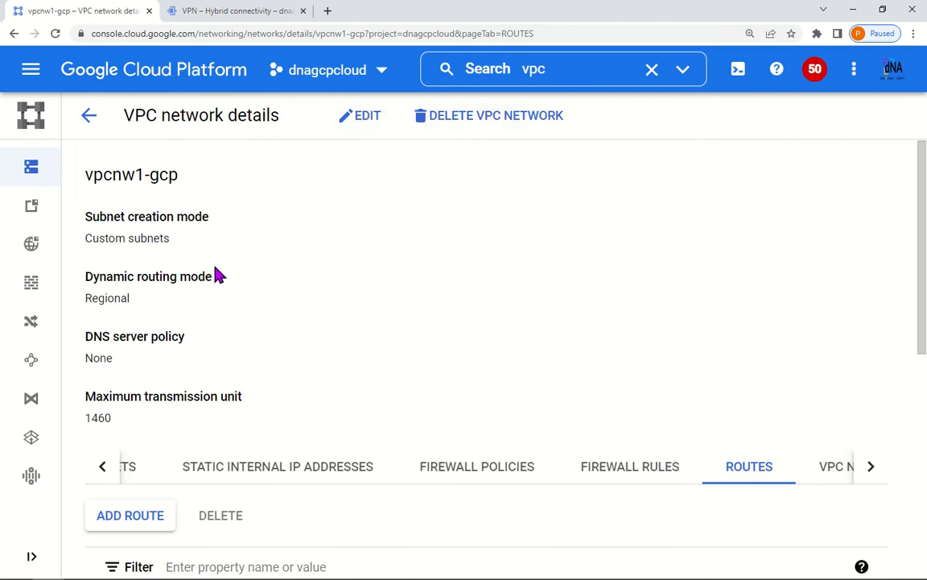
{"action": "left_click_drag", "start_coordinate": [134, 302], "coordinate": [80, 304]}
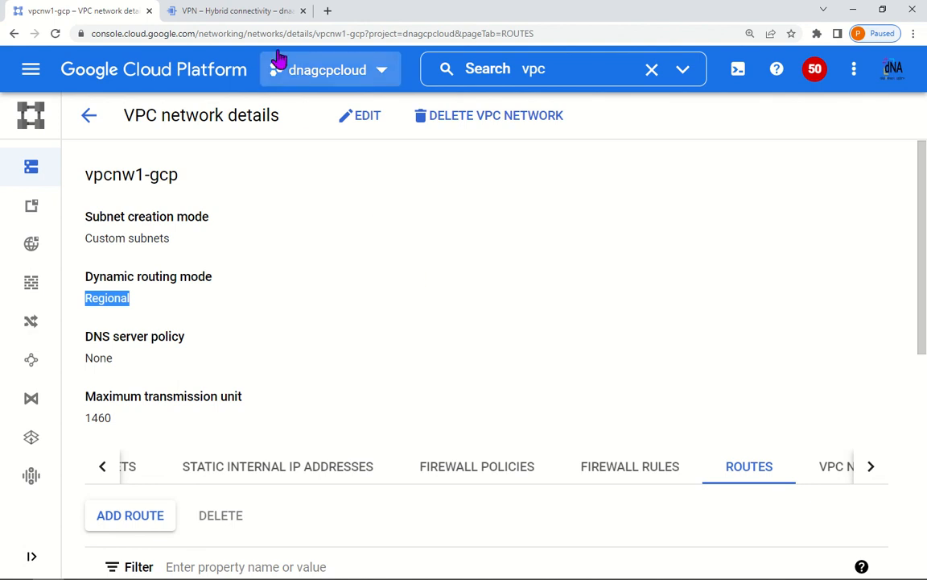
{"action": "left_click", "coordinate": [253, 14]}
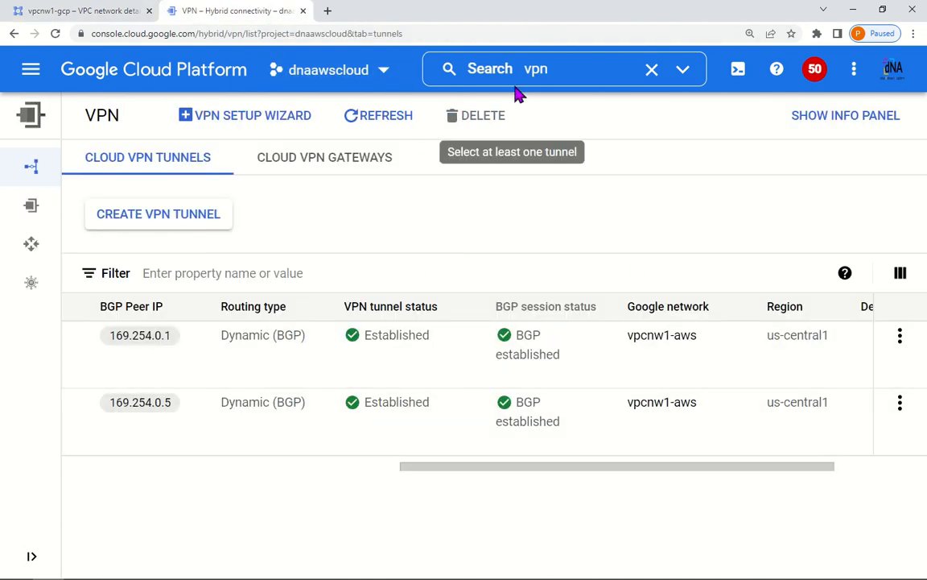
Step: Open the routes of the vpcnw1-aws network in dnaawscloud
{"action": "left_click", "coordinate": [494, 75]}
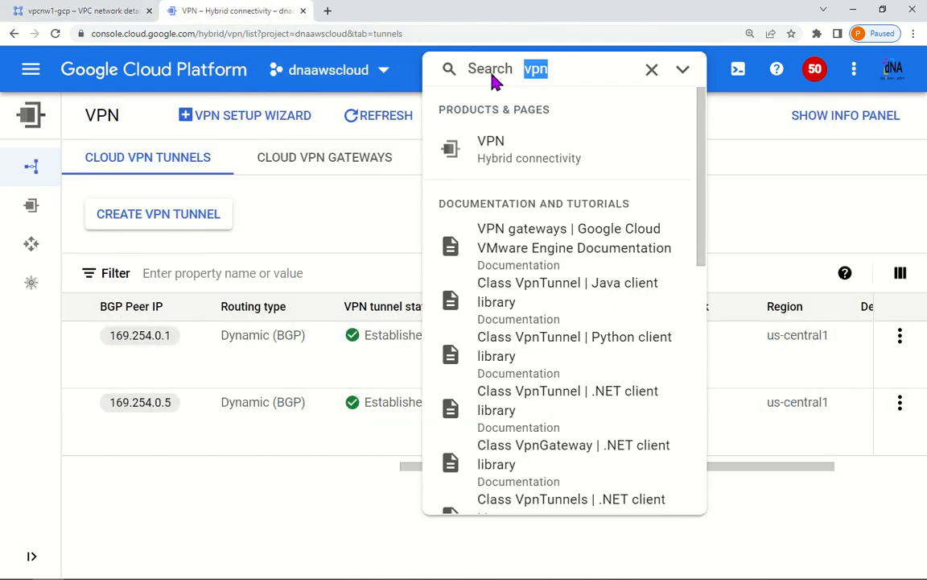
{"action": "type", "text": "vpc networks"}
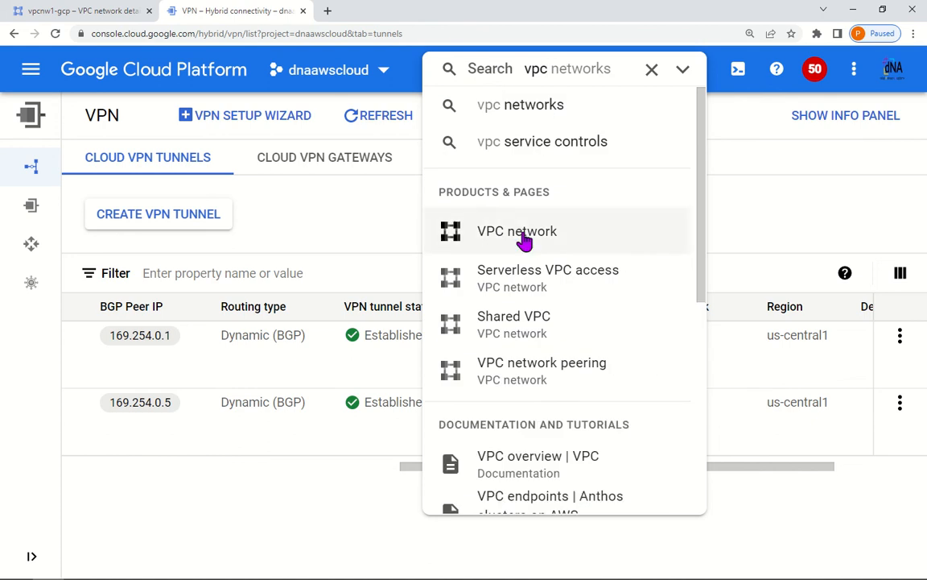
{"action": "left_click", "coordinate": [564, 233]}
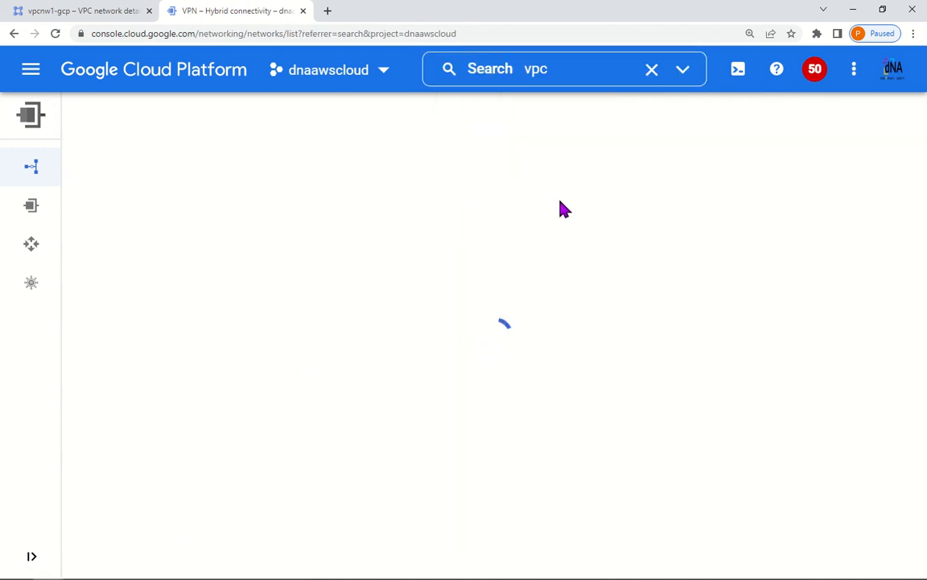
{"action": "left_click", "coordinate": [166, 254]}
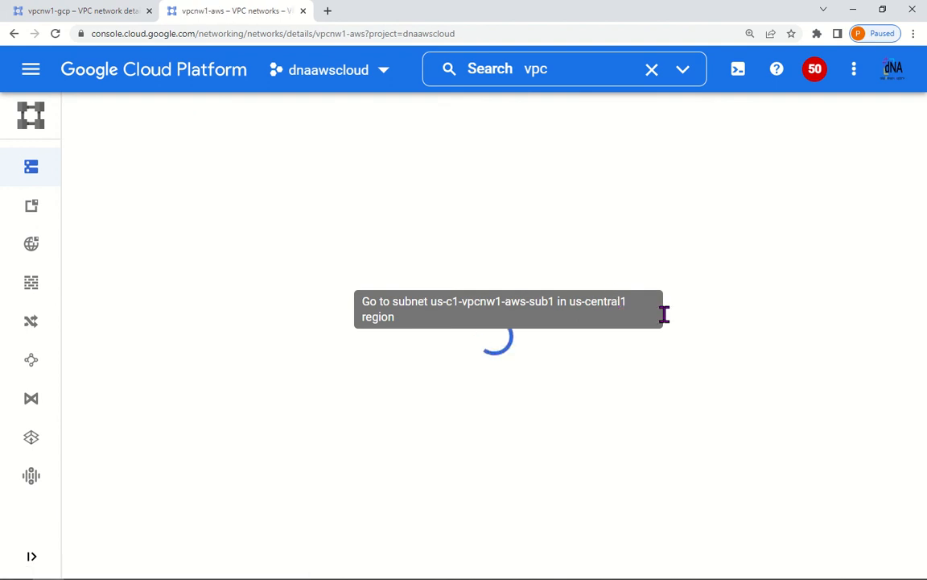
{"action": "scroll", "coordinate": [772, 394], "scroll_direction": "down", "scroll_amount": 2}
{"action": "left_click", "coordinate": [815, 345]}
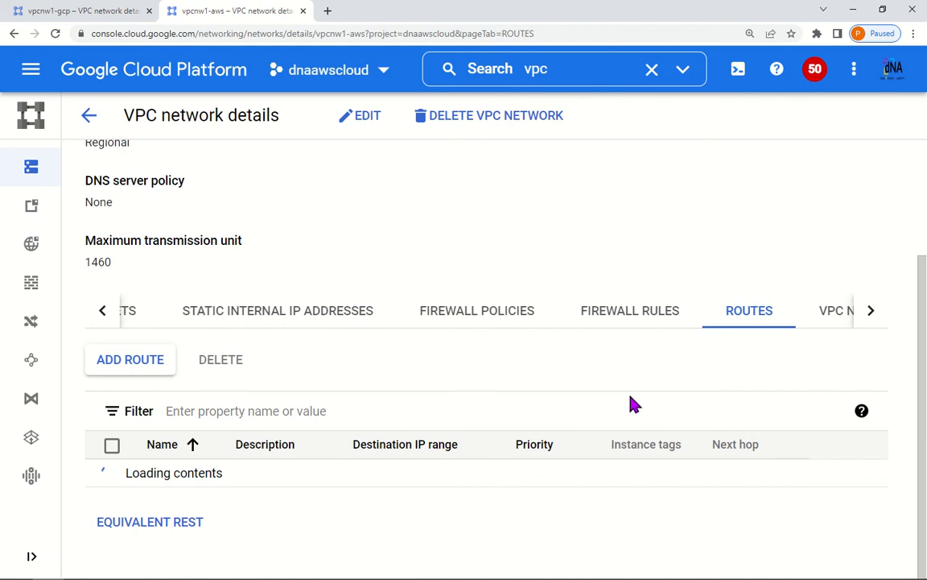
Step: Highlight the two dynamic 10.1.1.0/24 routes, then return to vpcnw1-gcp's details
{"action": "scroll", "coordinate": [633, 400], "scroll_direction": "down", "scroll_amount": 4}
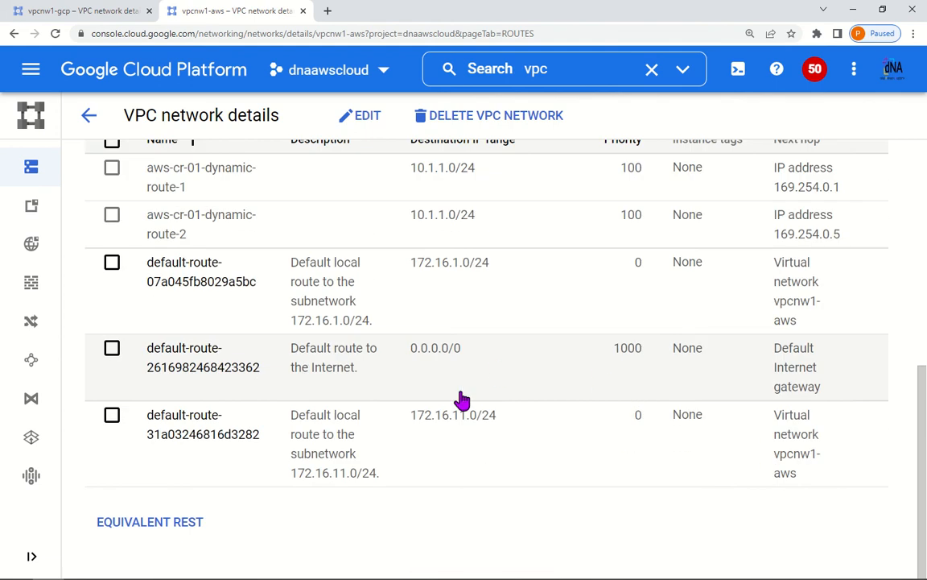
{"action": "scroll", "coordinate": [443, 403], "scroll_direction": "up", "scroll_amount": 3}
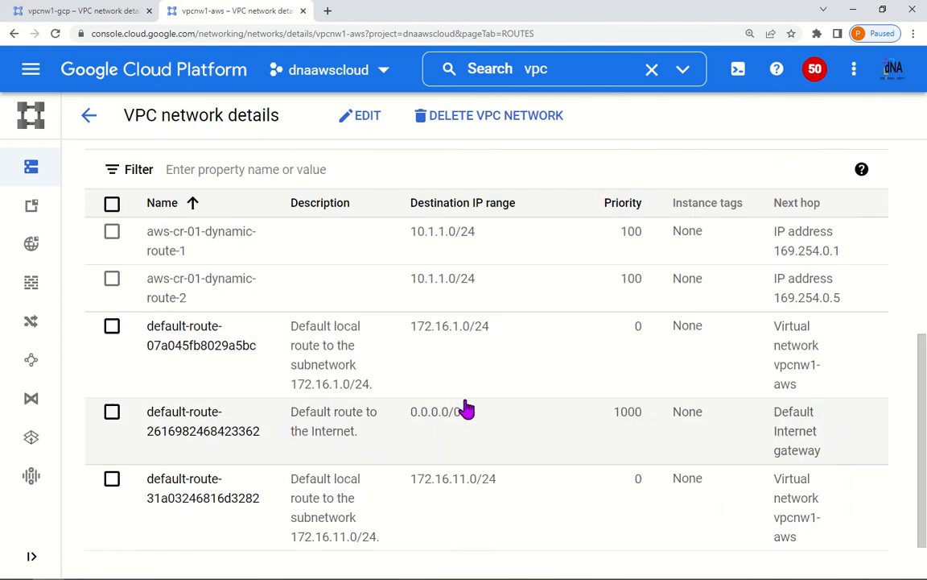
{"action": "left_click_drag", "start_coordinate": [480, 352], "coordinate": [403, 321]}
{"action": "left_click", "coordinate": [460, 315]}
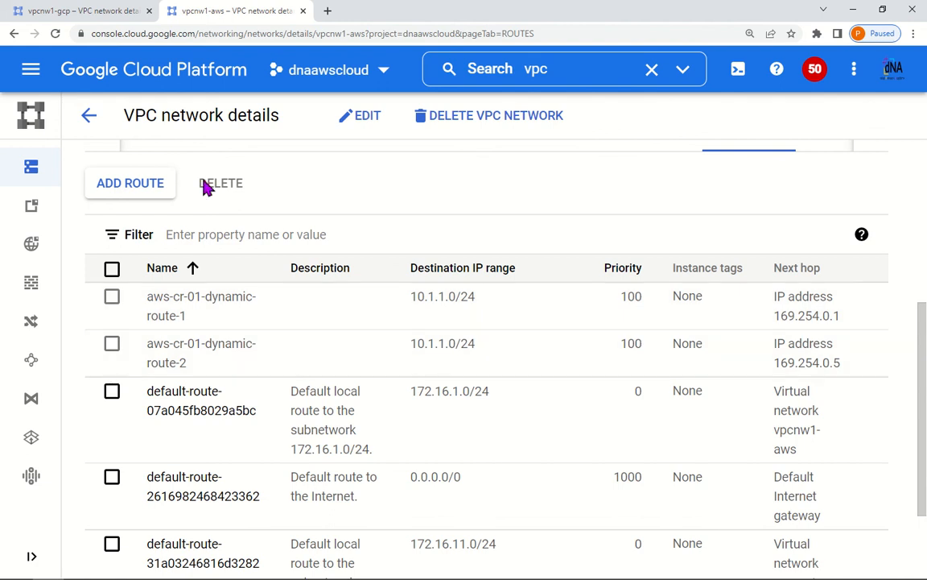
{"action": "left_click", "coordinate": [85, 11]}
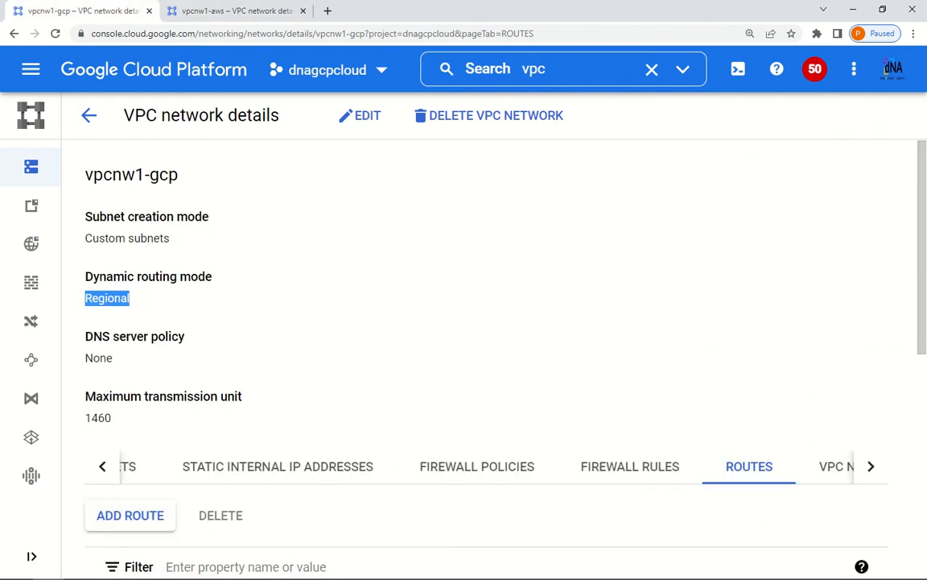
{"action": "key", "text": "alt+Tab"}
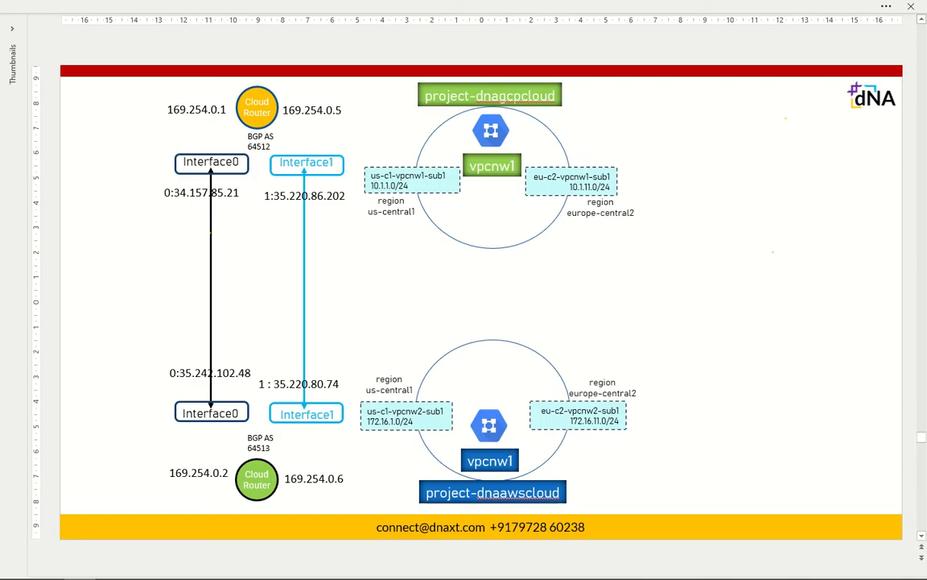
{"action": "key", "text": "alt+Tab"}
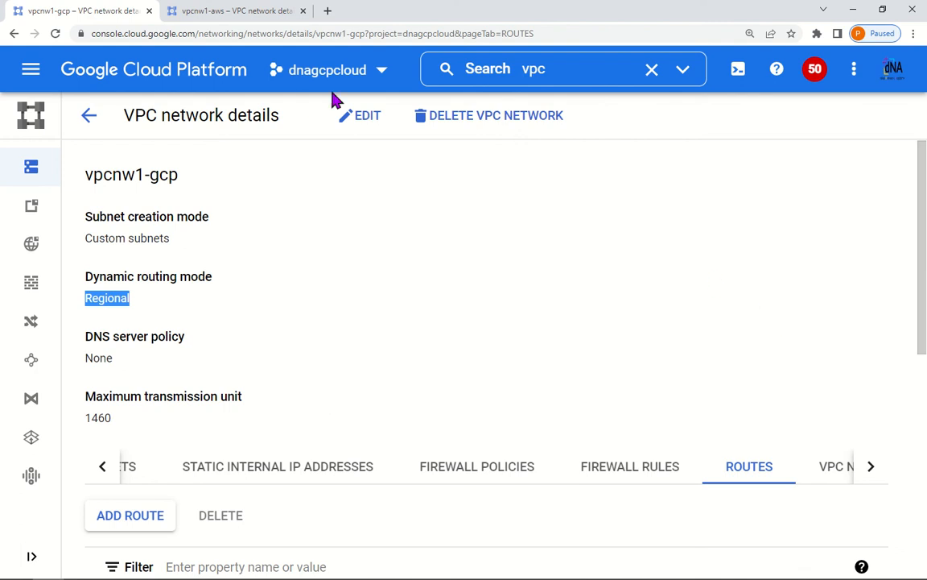
Step: Open dnagcpcloud's VM instances and launch an SSH-in-browser session to us-gcp-vm01
{"action": "left_click", "coordinate": [581, 70]}
{"action": "left_click_drag", "start_coordinate": [563, 68], "coordinate": [424, 83]}
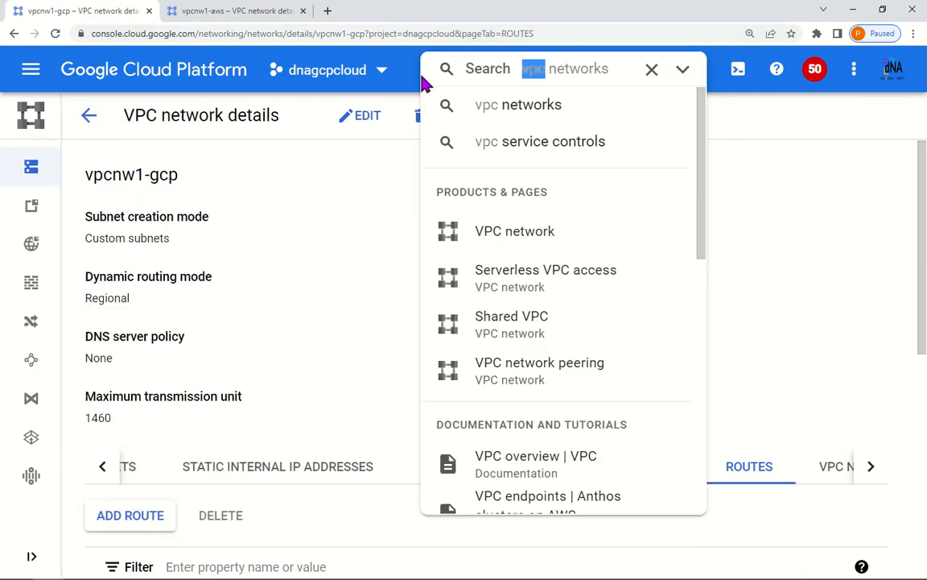
{"action": "type", "text": "vm"}
{"action": "left_click", "coordinate": [564, 201]}
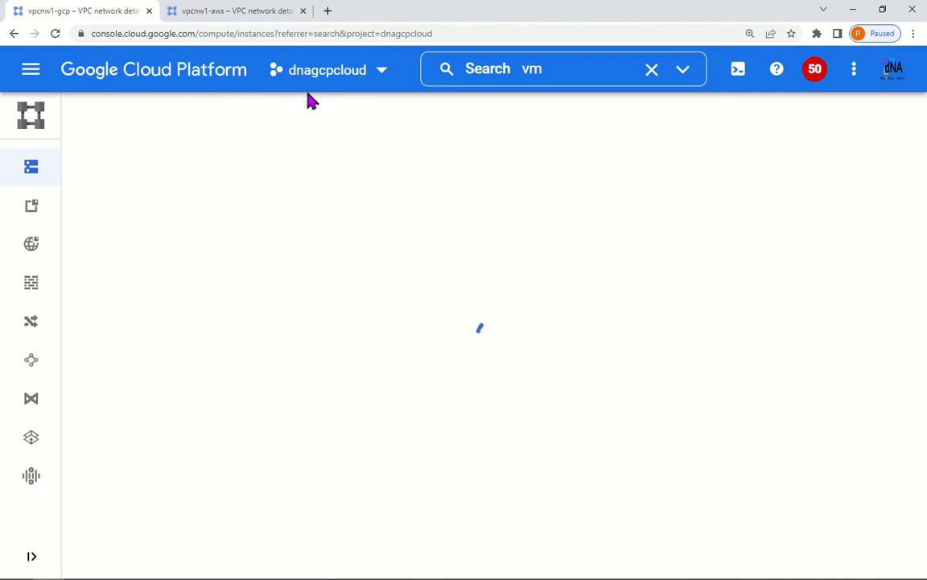
{"action": "left_click", "coordinate": [179, 13]}
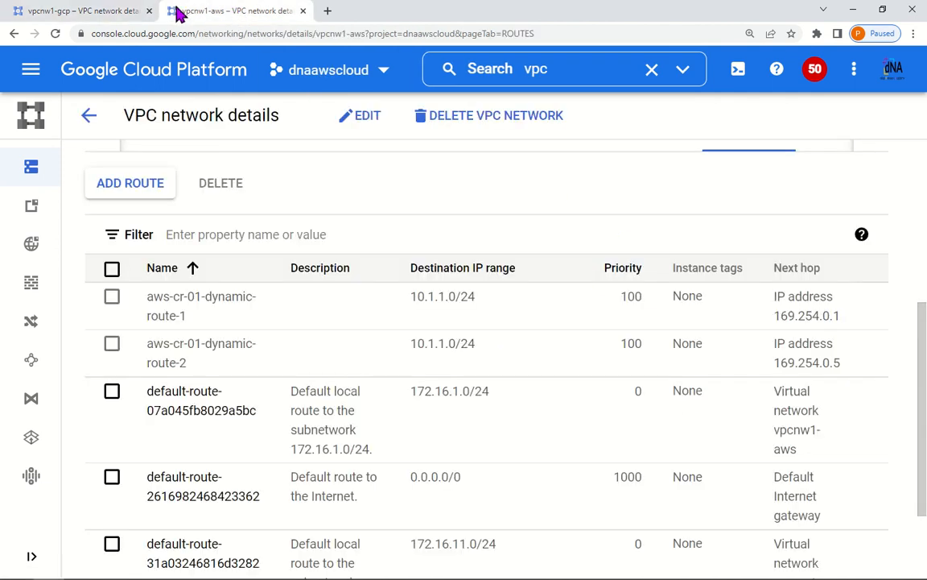
{"action": "left_click", "coordinate": [106, 13]}
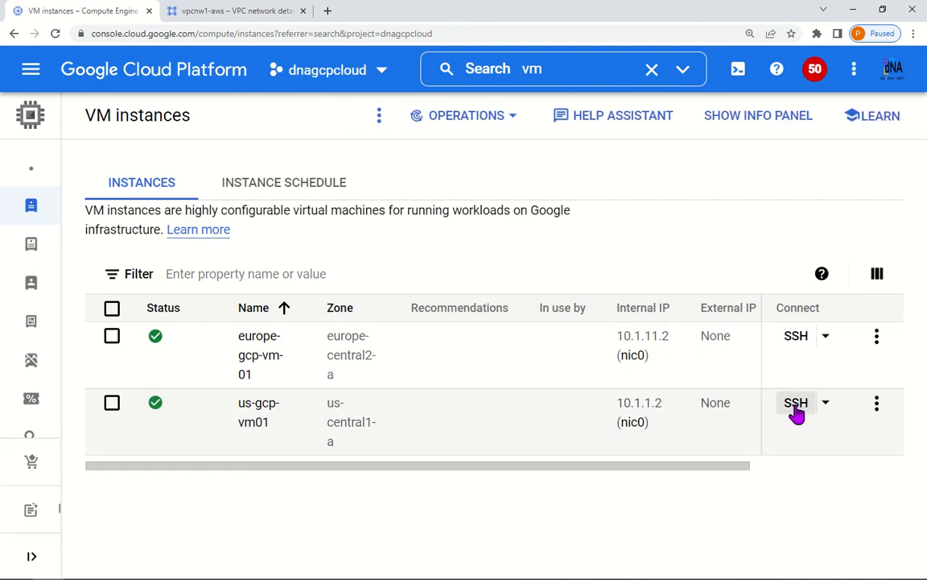
{"action": "left_click", "coordinate": [795, 406]}
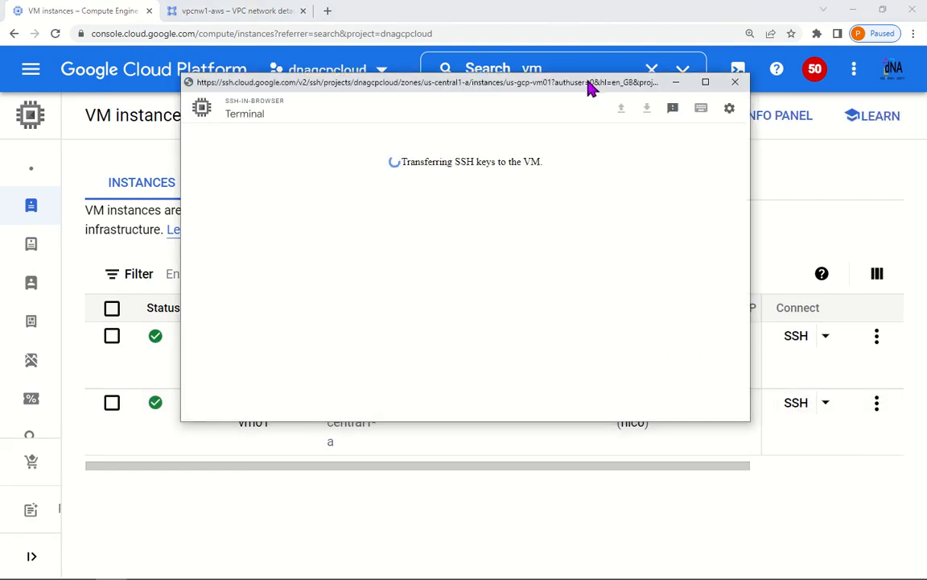
{"action": "left_click_drag", "start_coordinate": [591, 89], "coordinate": [571, 127]}
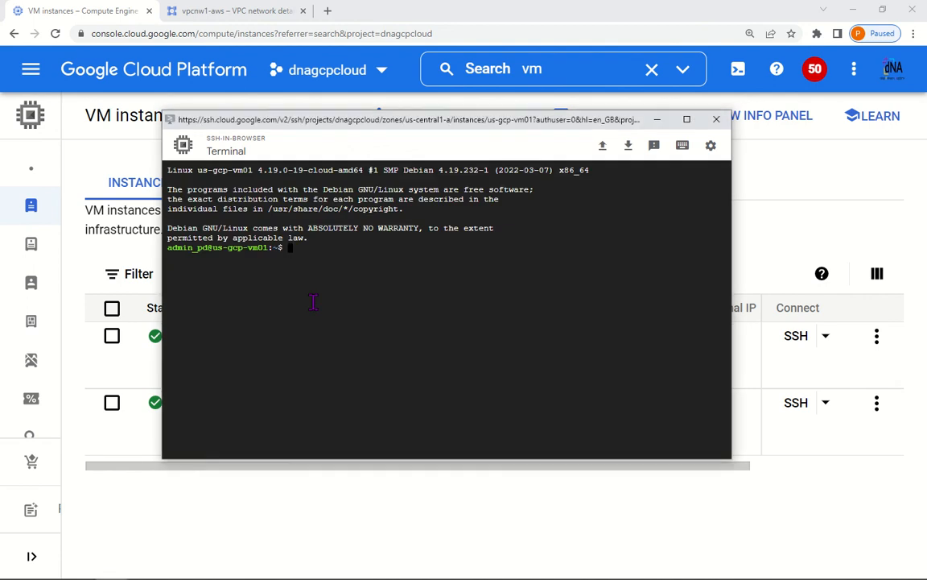
Step: Open the dnaawscloud VM instances list, checking it against the dnagcpcloud VM list
{"action": "left_click", "coordinate": [263, 11]}
{"action": "left_click", "coordinate": [510, 65]}
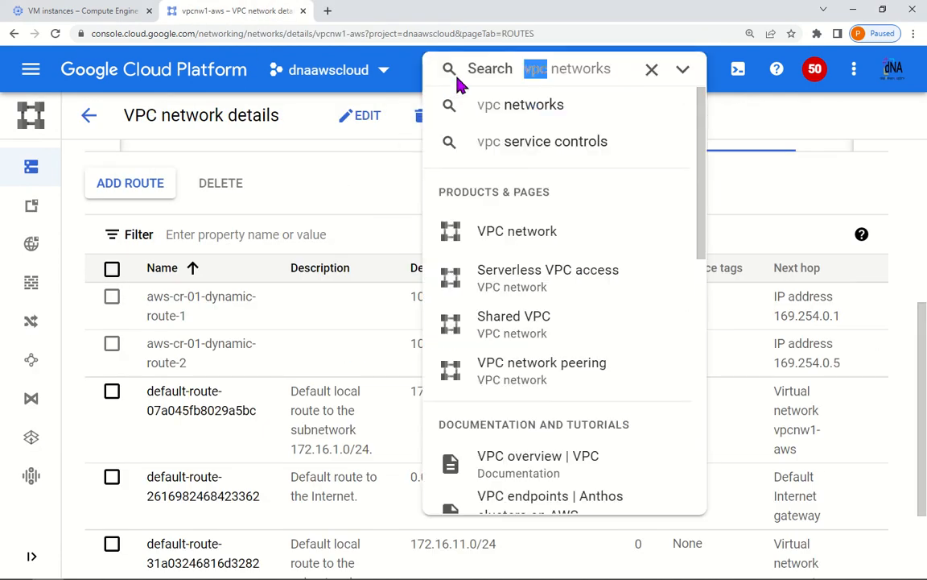
{"action": "type", "text": "vm"}
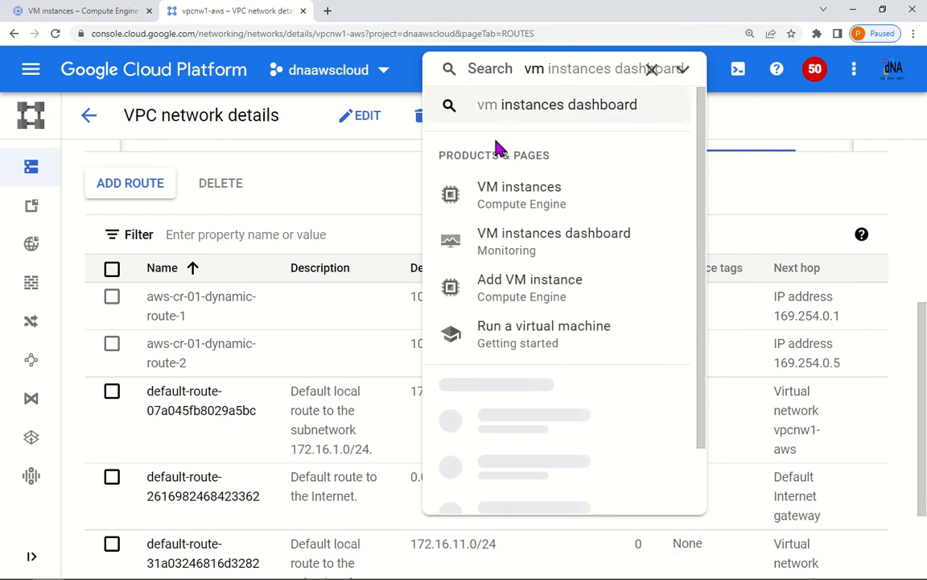
{"action": "left_click", "coordinate": [522, 208]}
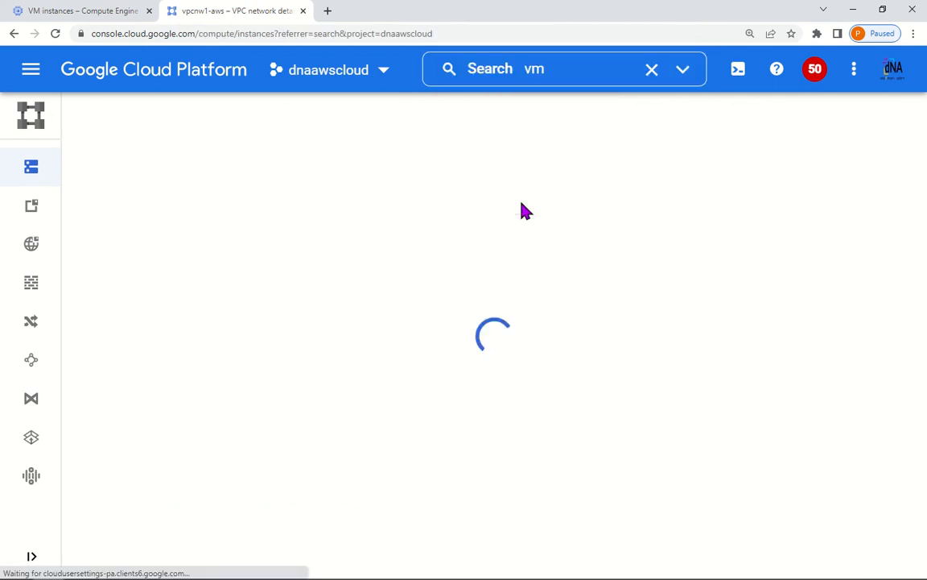
{"action": "left_click", "coordinate": [57, 16]}
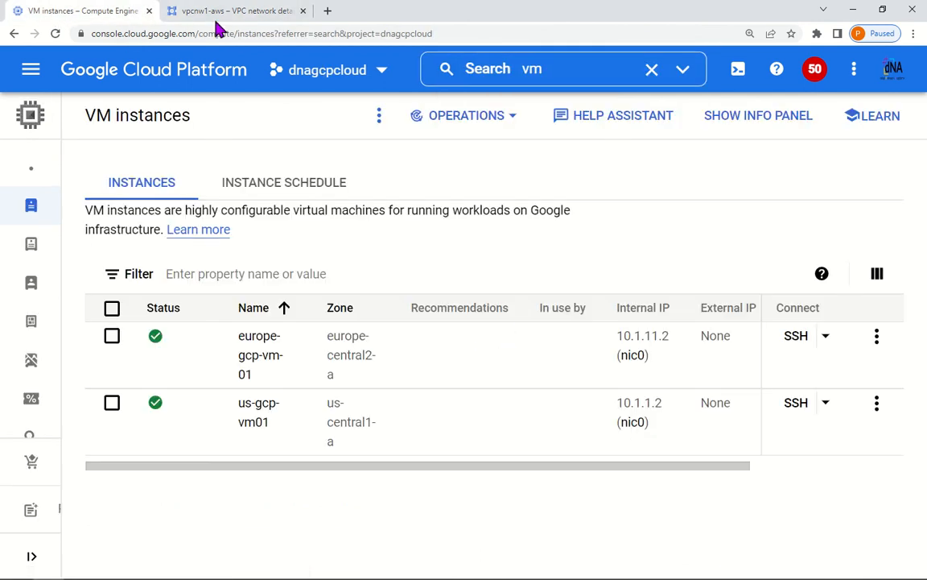
{"action": "left_click", "coordinate": [238, 11]}
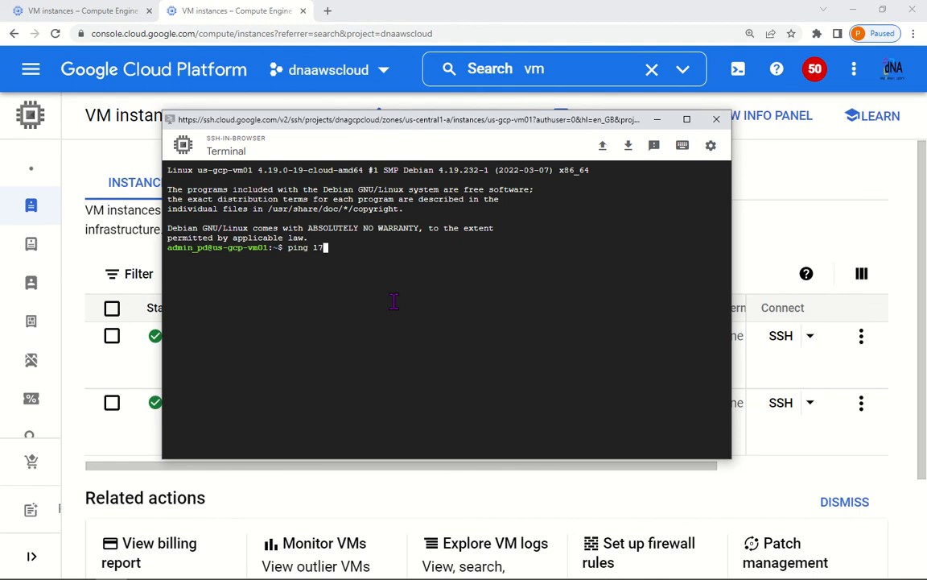
Step: Ping 172.16.1.2 from us-gcp-vm01's SSH terminal, then stop it to show 0% packet loss
{"action": "type", "text": "2.16.1."}
{"action": "key", "text": "Return"}
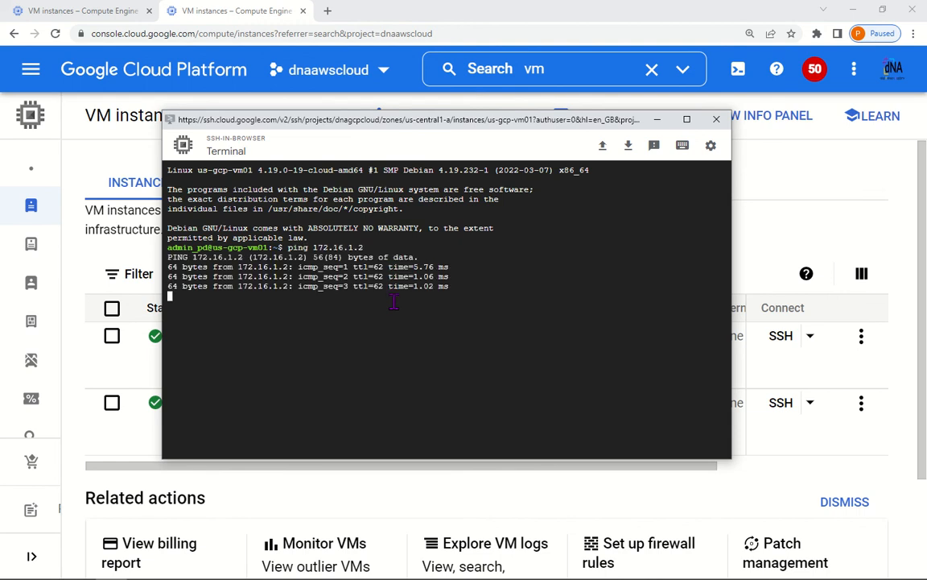
{"action": "key", "text": "ctrl+c"}
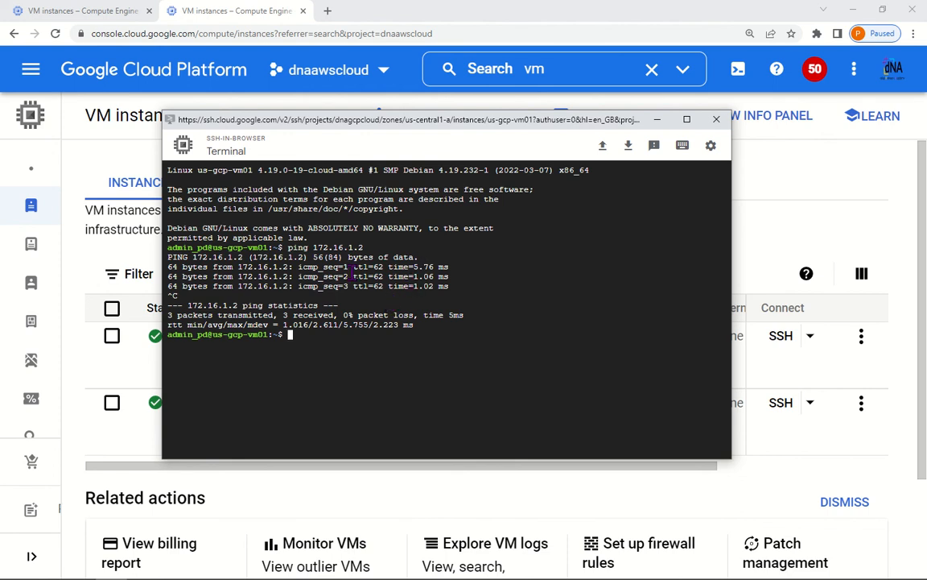
Step: Switch to PowerPoint to show the HA VPN network diagram slide
{"action": "left_click", "coordinate": [78, 568]}
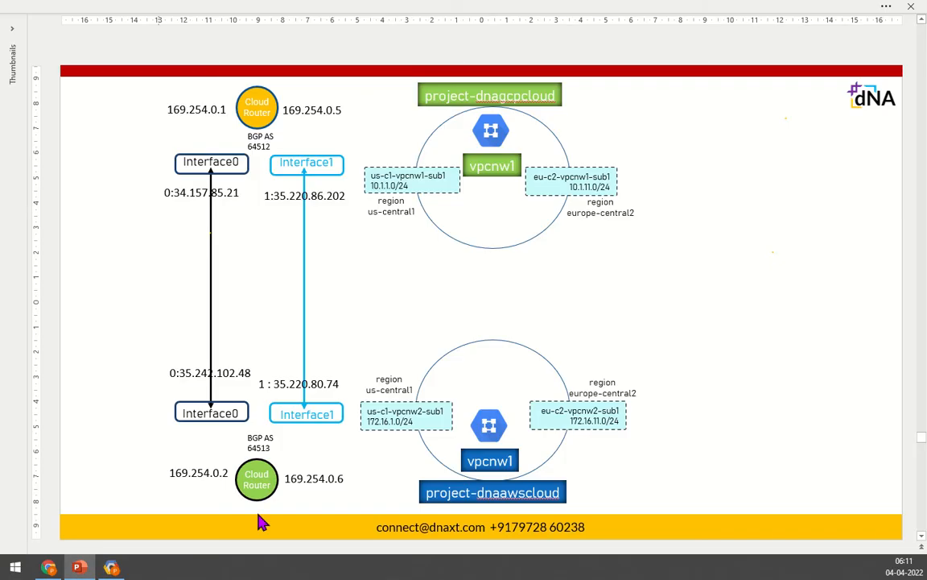